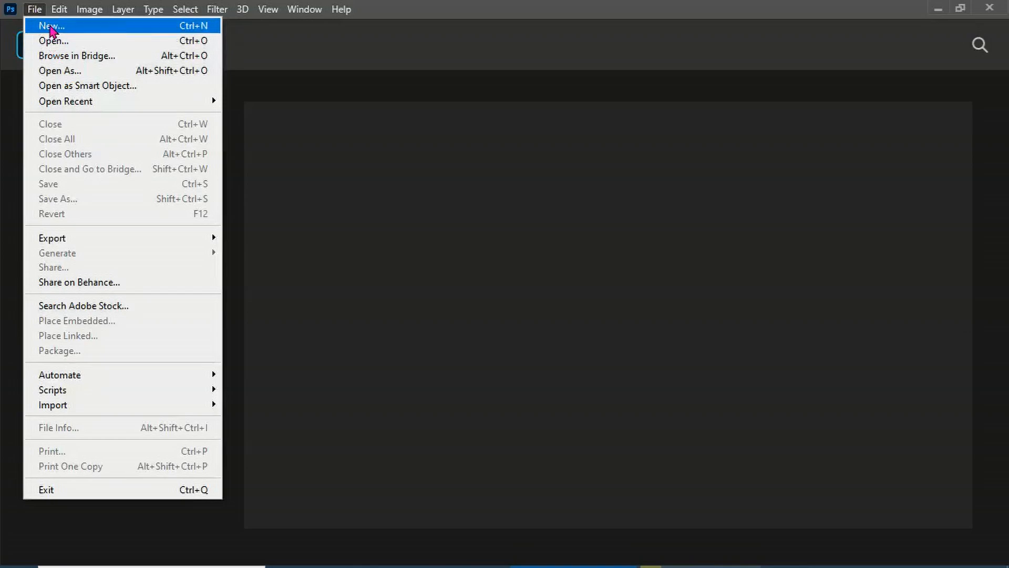
Open the New Document dialog and browse the Print, Art & Illustration, Web, Mobile and Film & Video preset categories
click(51, 27)
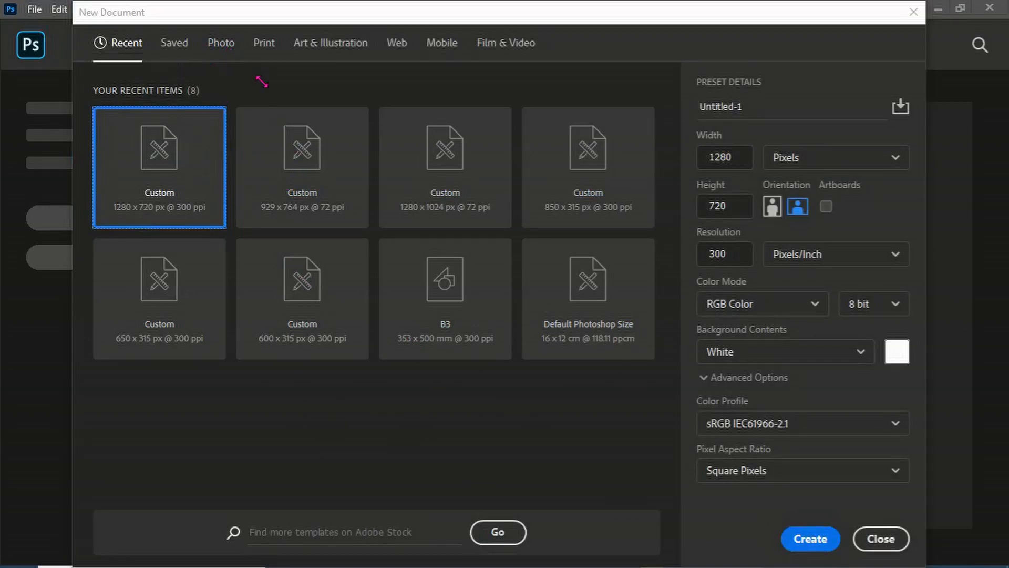
click(227, 53)
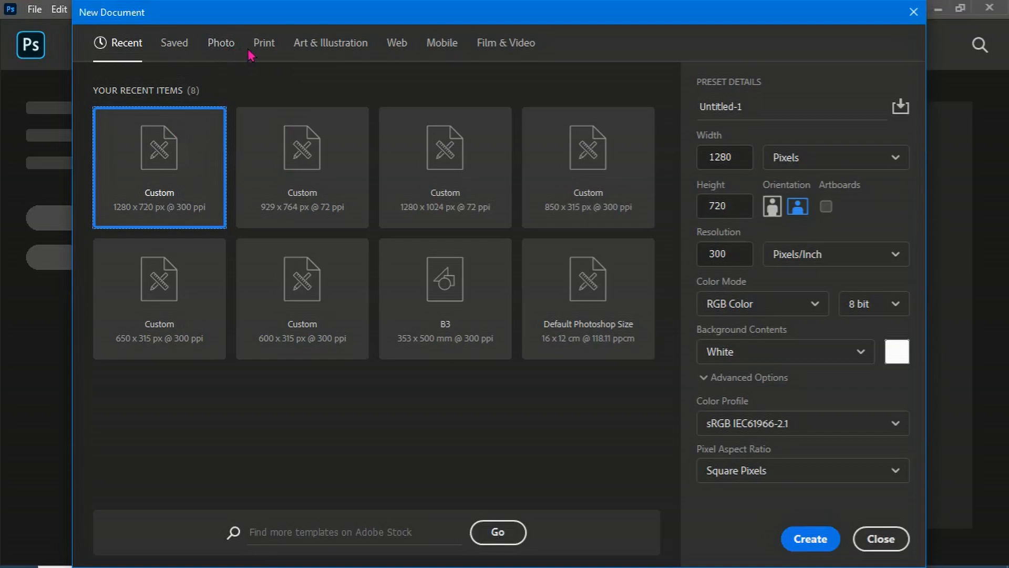
click(270, 50)
scroll(333, 189, down, 3)
scroll(304, 148, up, 3)
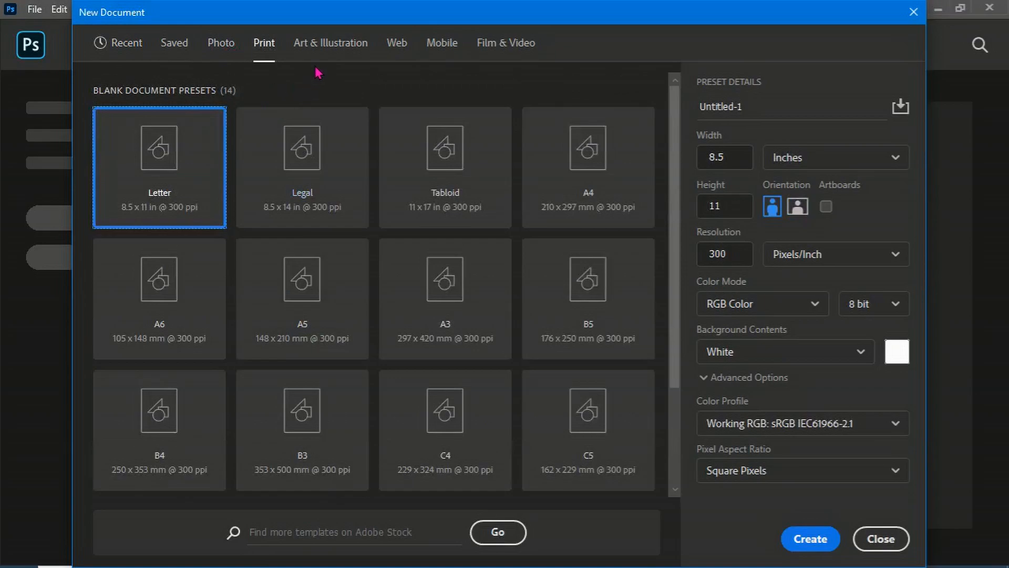
click(329, 51)
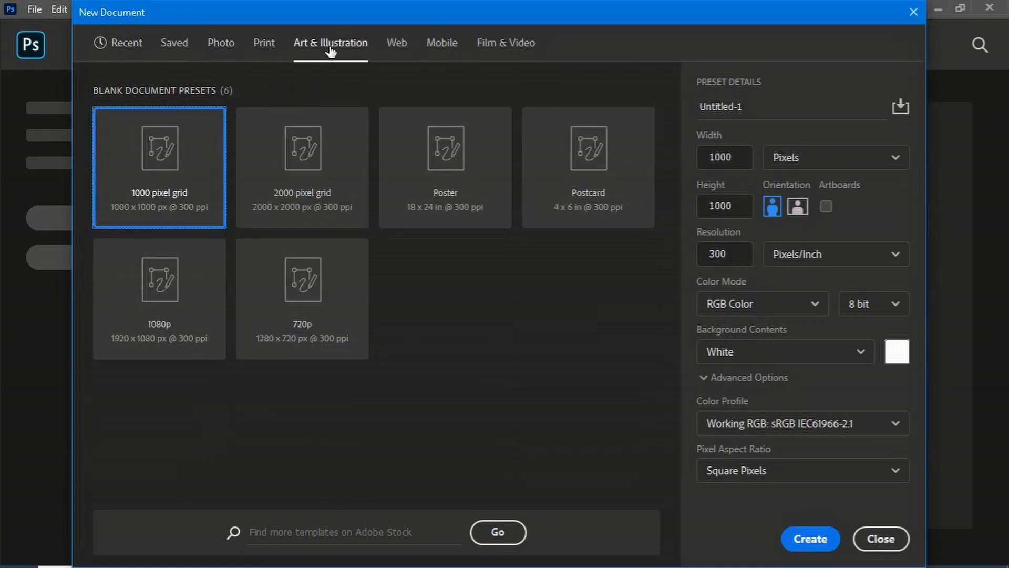
click(397, 54)
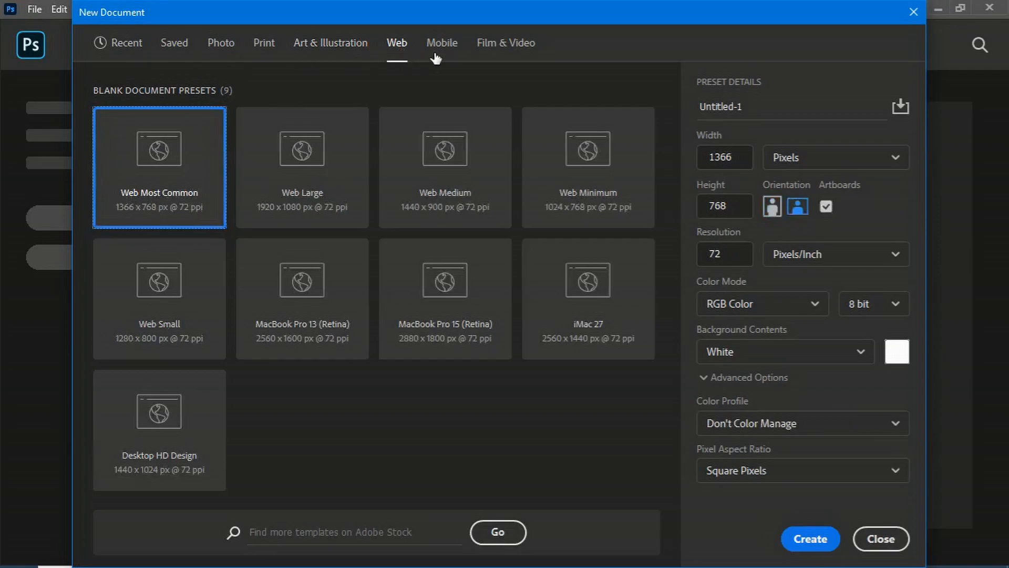
click(449, 51)
click(512, 56)
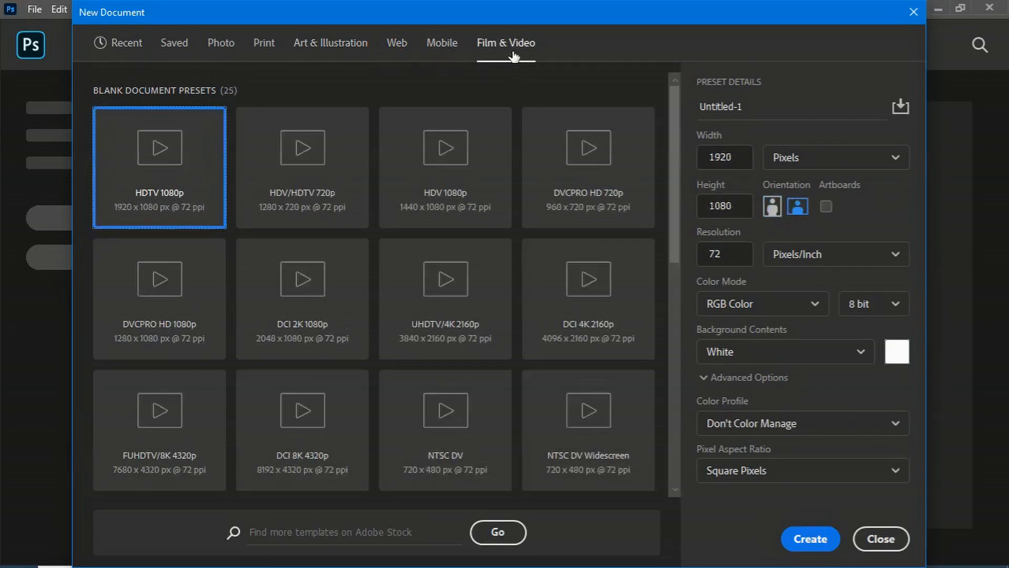
scroll(586, 153, down, 5)
scroll(480, 178, up, 5)
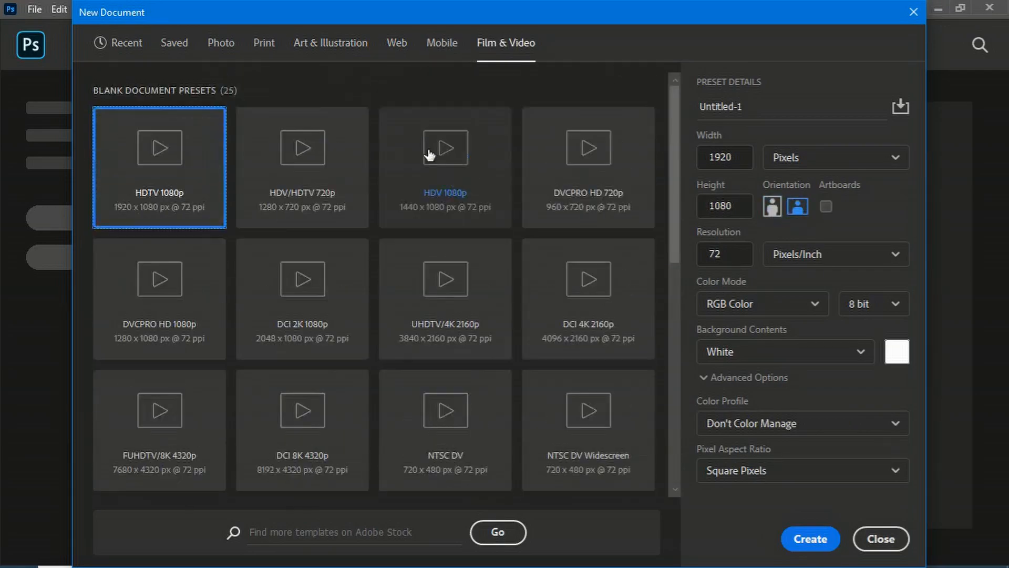
click(134, 49)
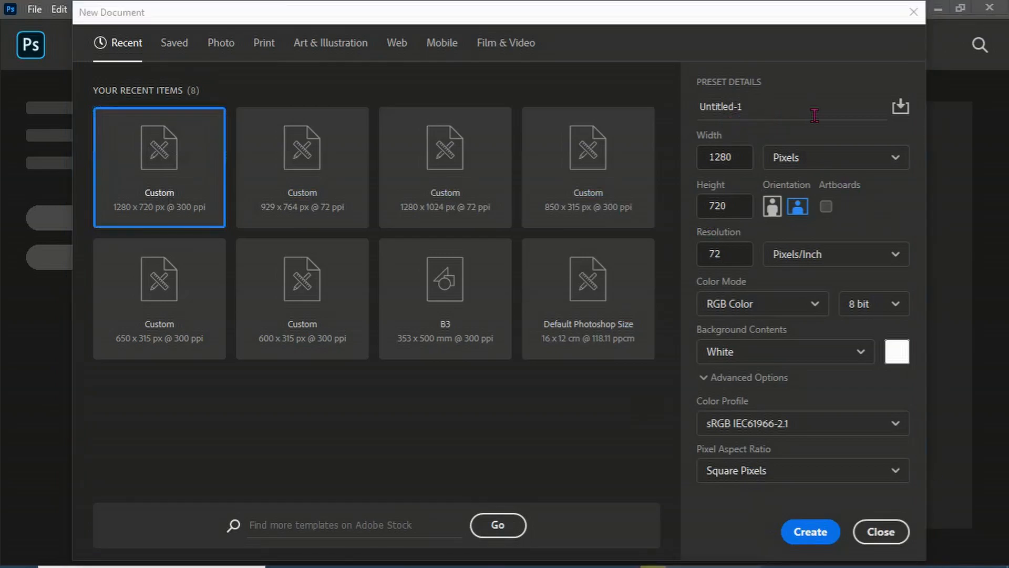
Rename the new document as vv
click(778, 119)
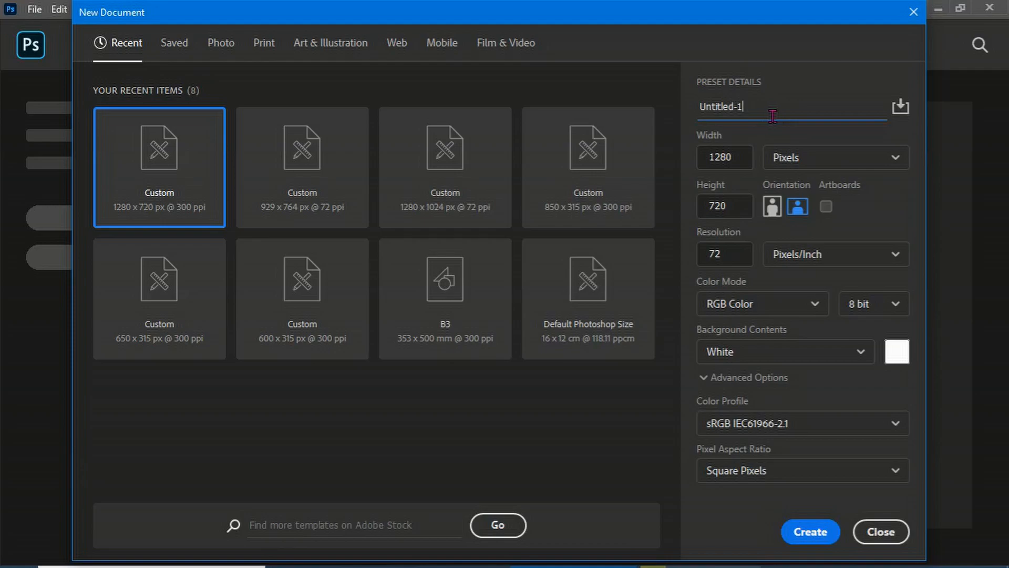
key(BackSpace)
key(BackSpace)
key(BackSpace)
key(BackSpace)
key(BackSpace)
key(BackSpace)
text(vv)
Examine the width unit, color mode, bit depth and background contents options, including the custom background color picker
click(802, 166)
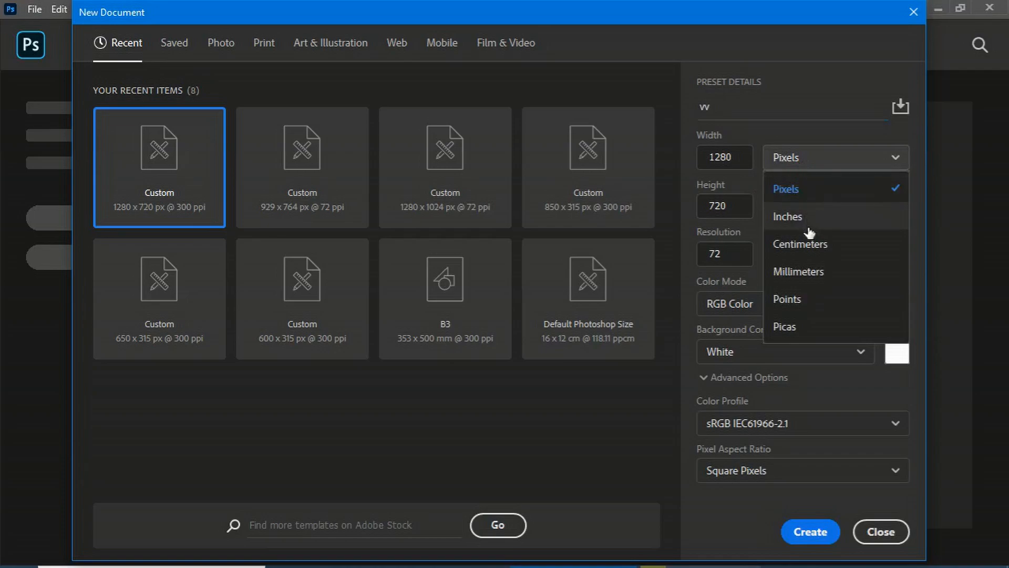
click(817, 199)
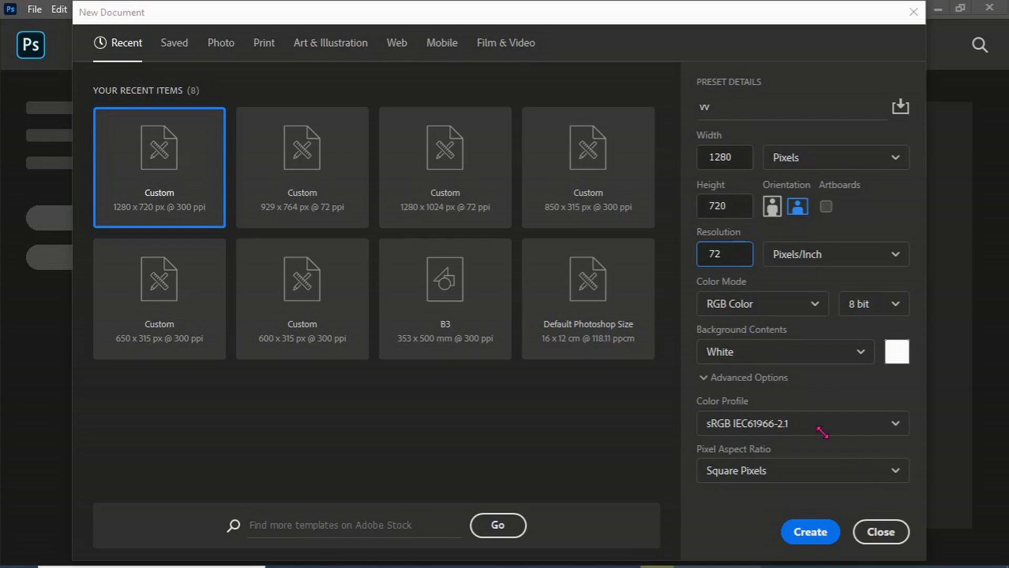
click(770, 314)
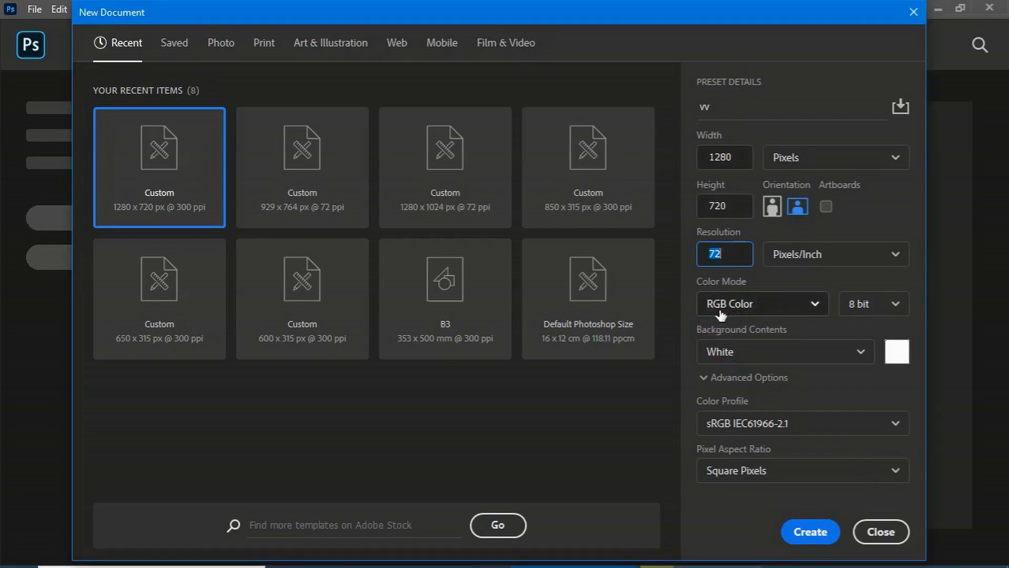
click(755, 307)
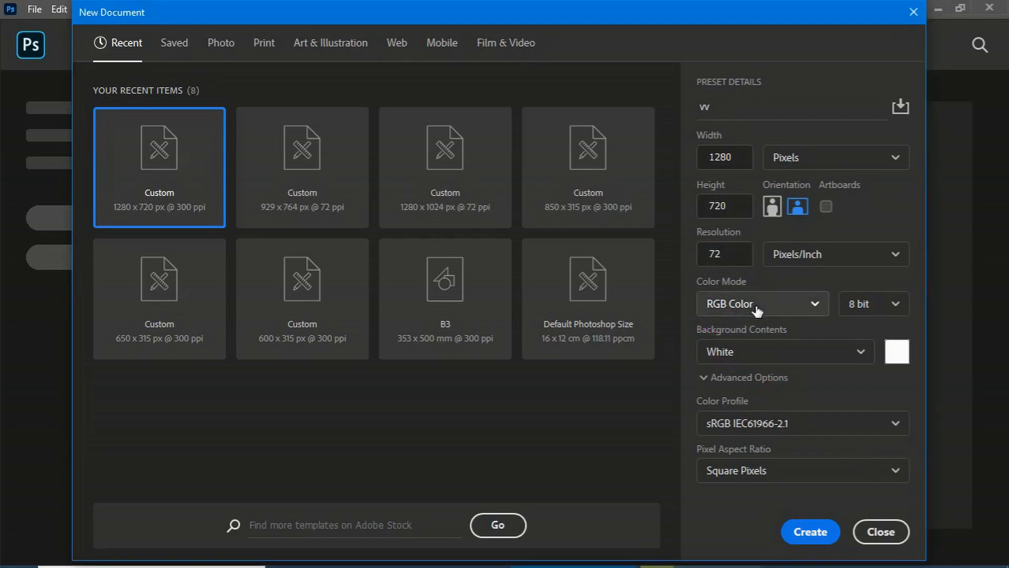
click(751, 399)
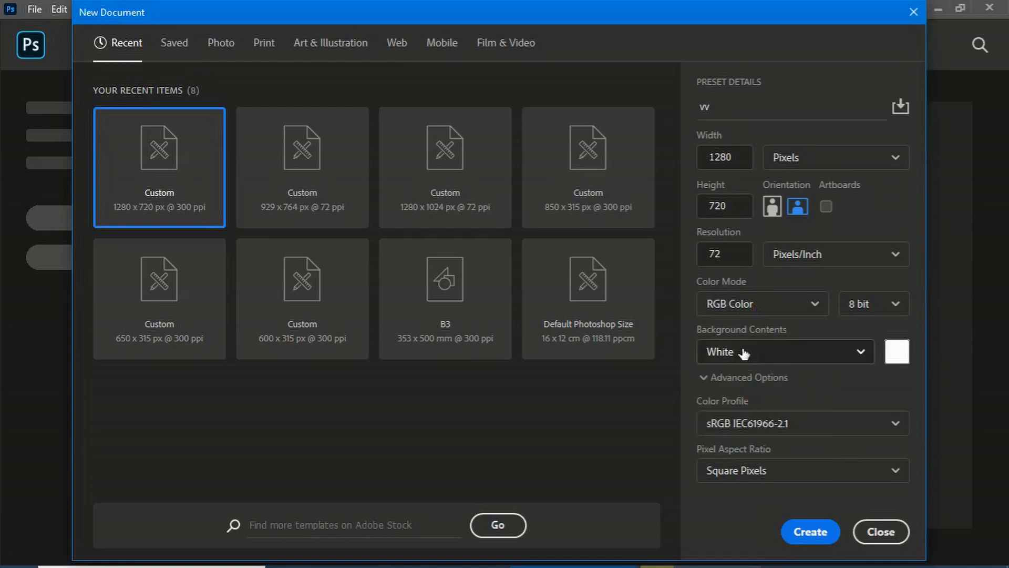
click(883, 318)
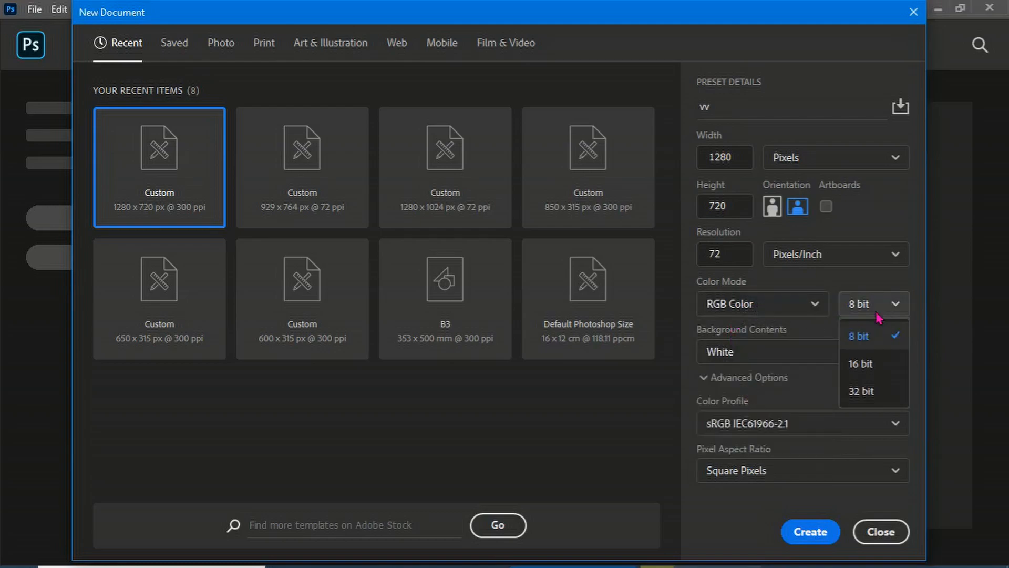
click(873, 344)
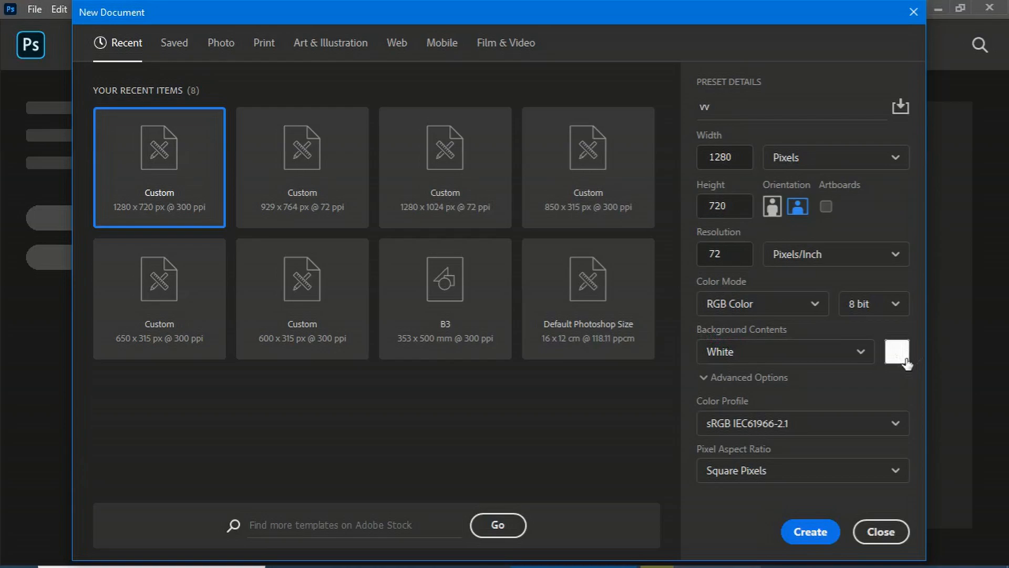
click(825, 360)
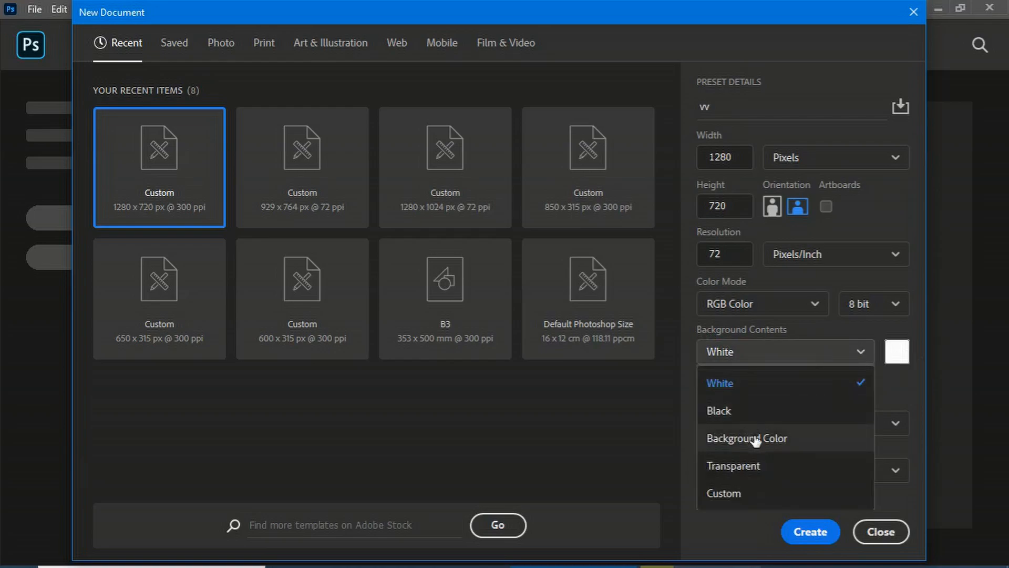
click(742, 503)
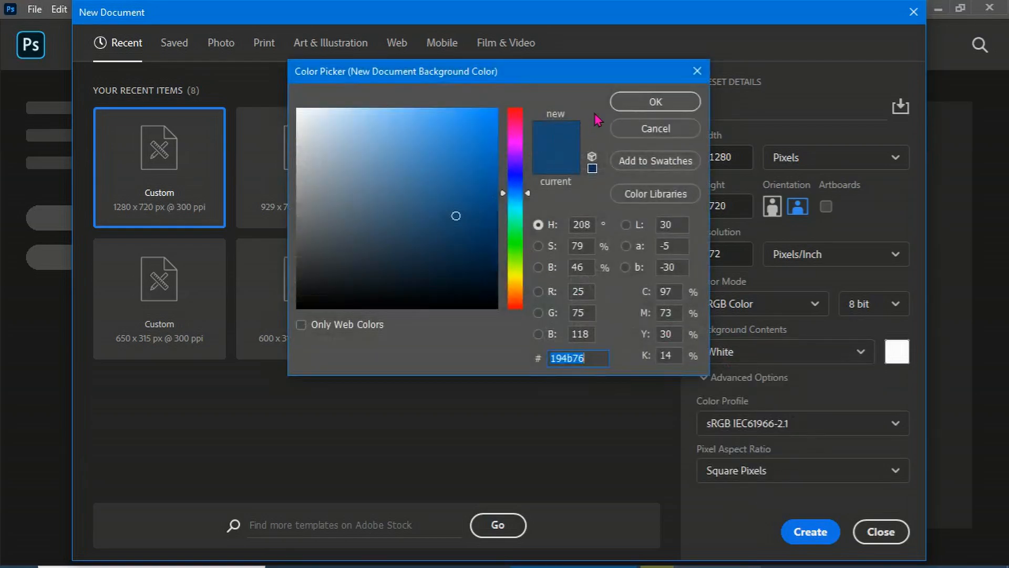
click(656, 129)
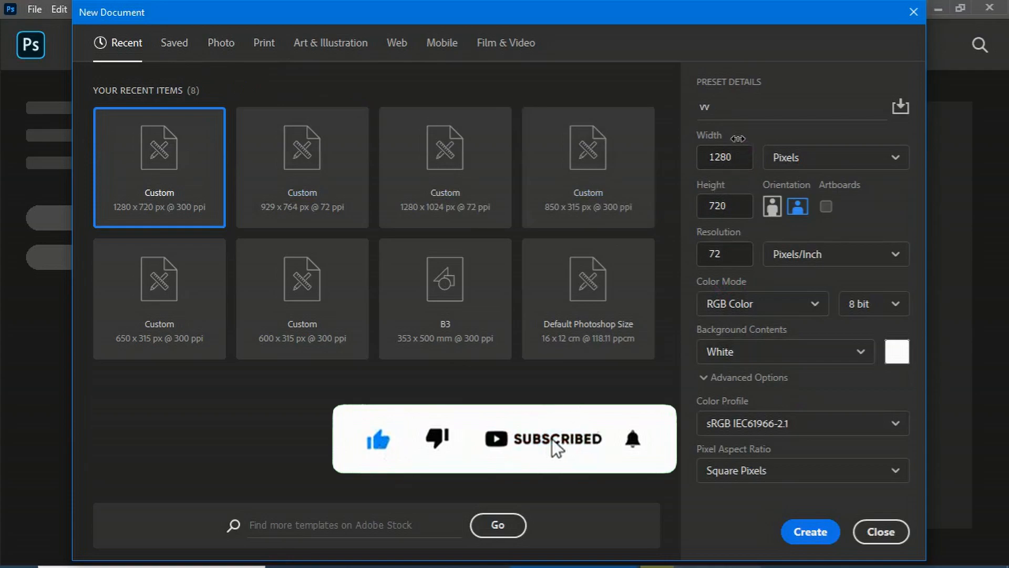
Save the current document settings as a new blank document preset and view it among the saved presets
click(900, 108)
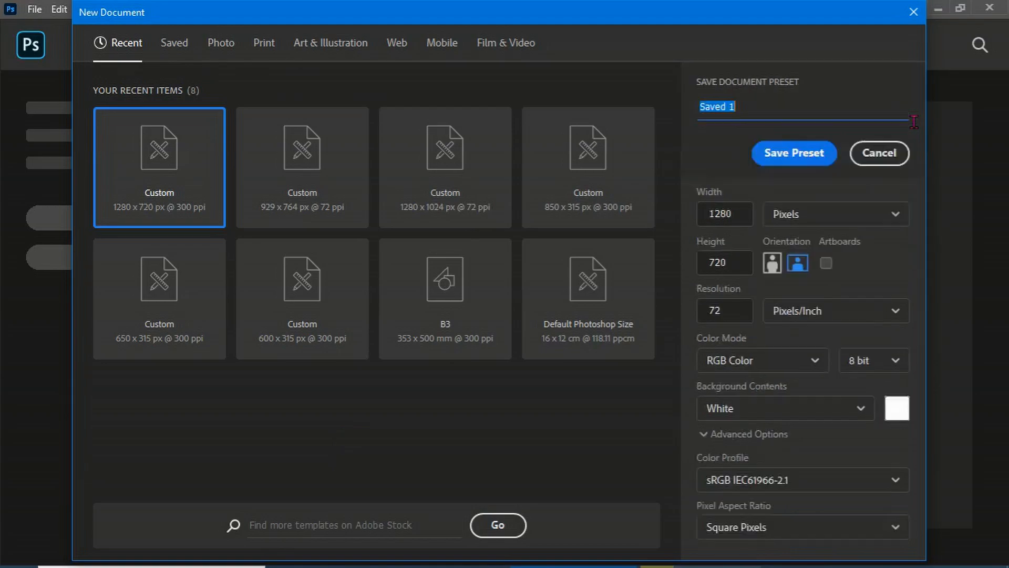
click(792, 153)
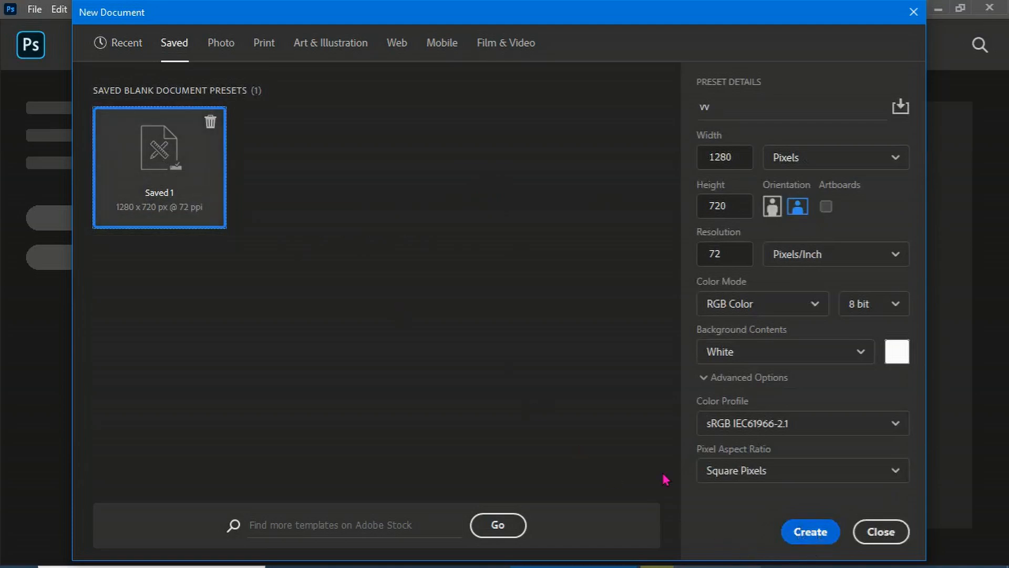
click(128, 42)
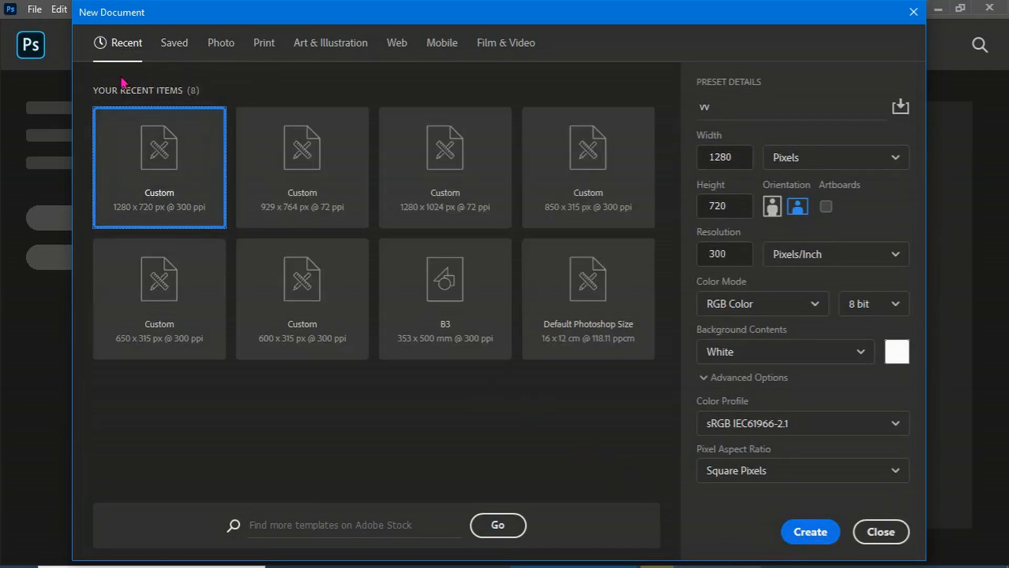
click(179, 55)
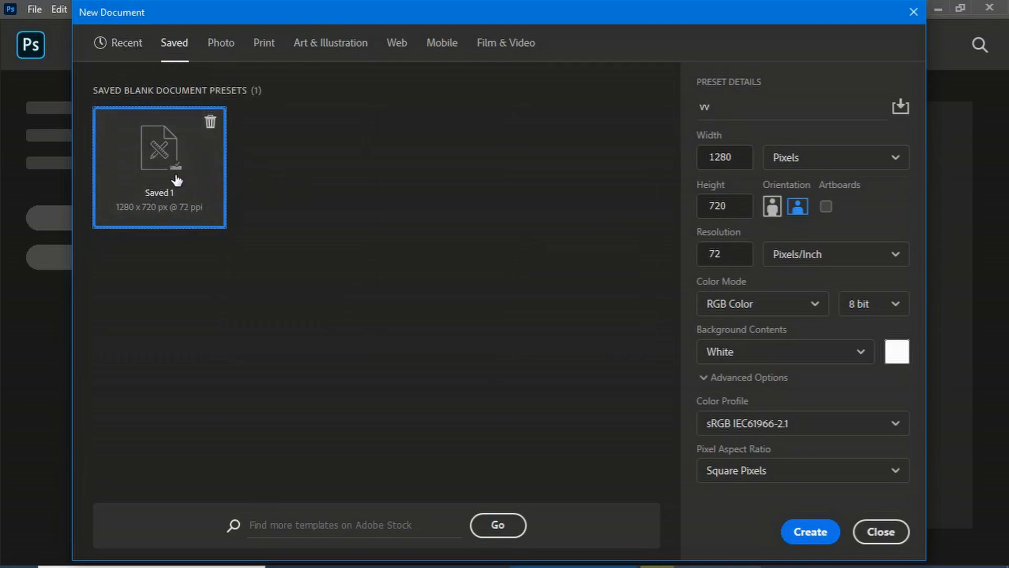
Create the vv document and unlock its background layer into a regular layer
click(810, 532)
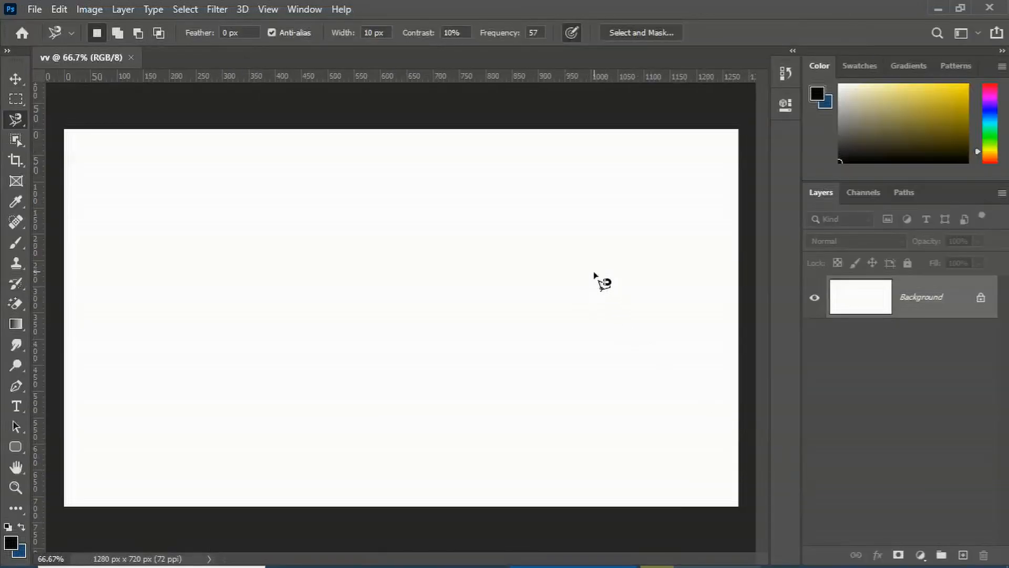
click(980, 298)
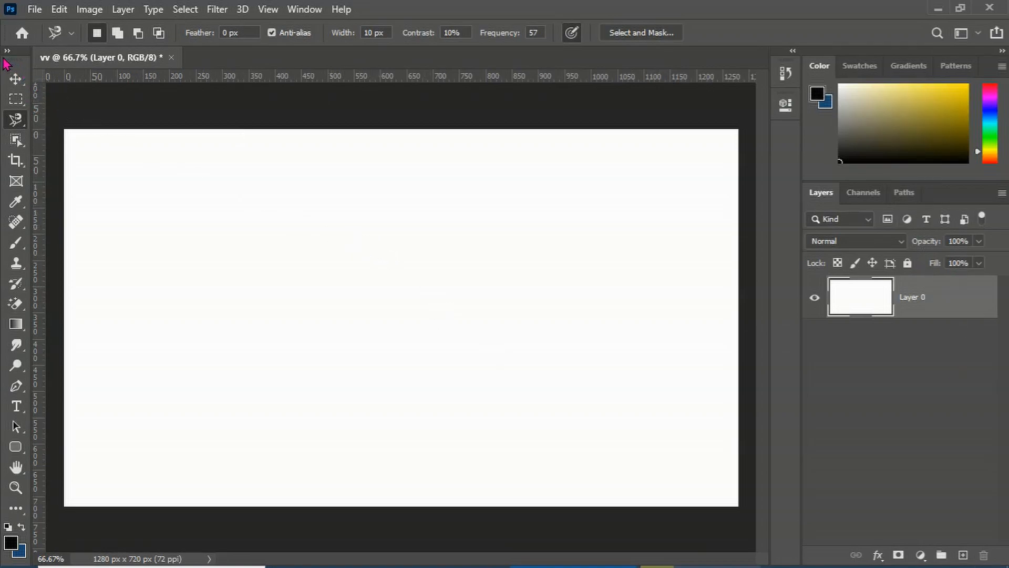
Undock and close the Tools, Layers and Color panels to clear the workspace
drag(21, 52, 215, 98)
click(214, 94)
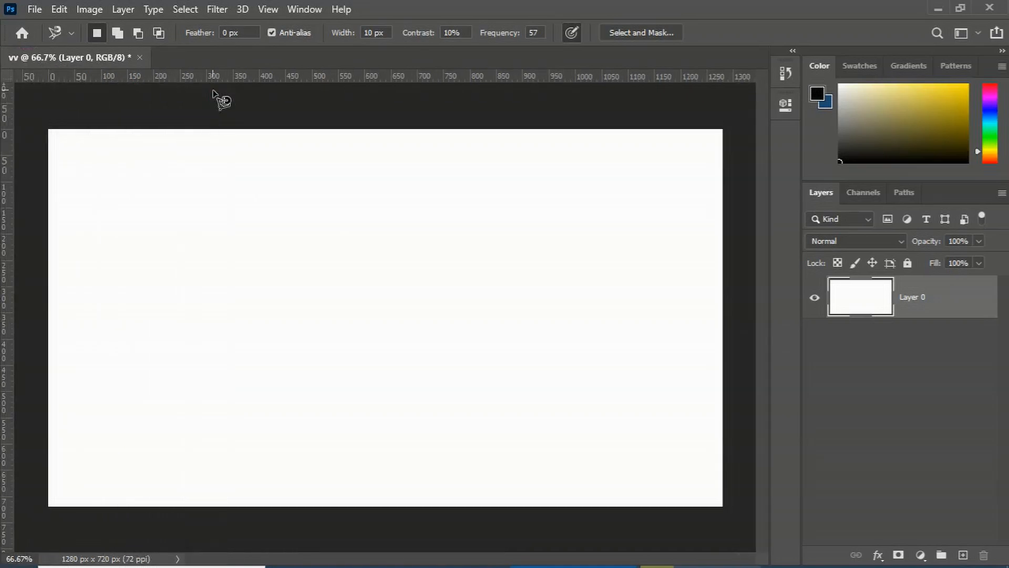
drag(950, 204, 647, 199)
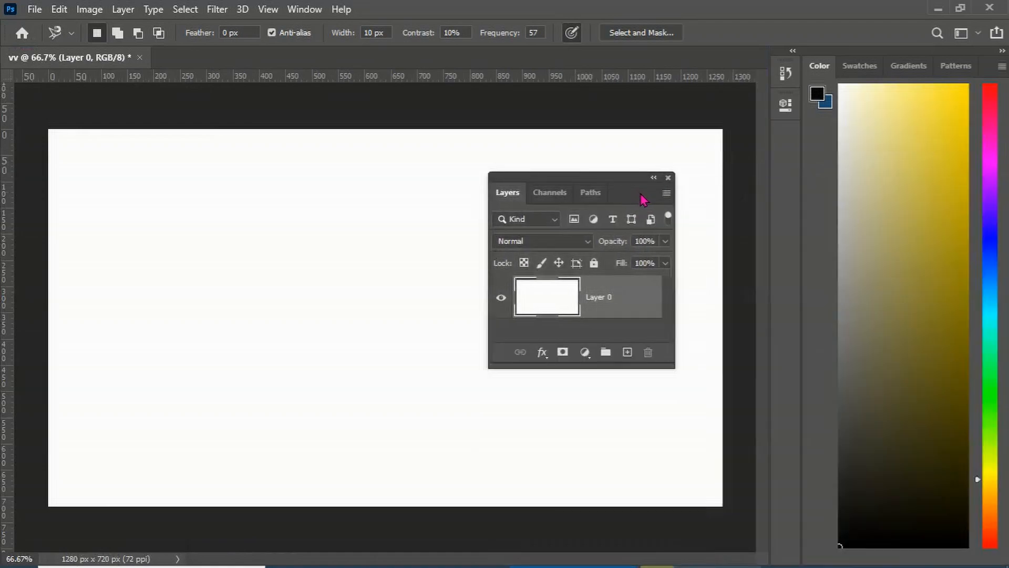
click(670, 179)
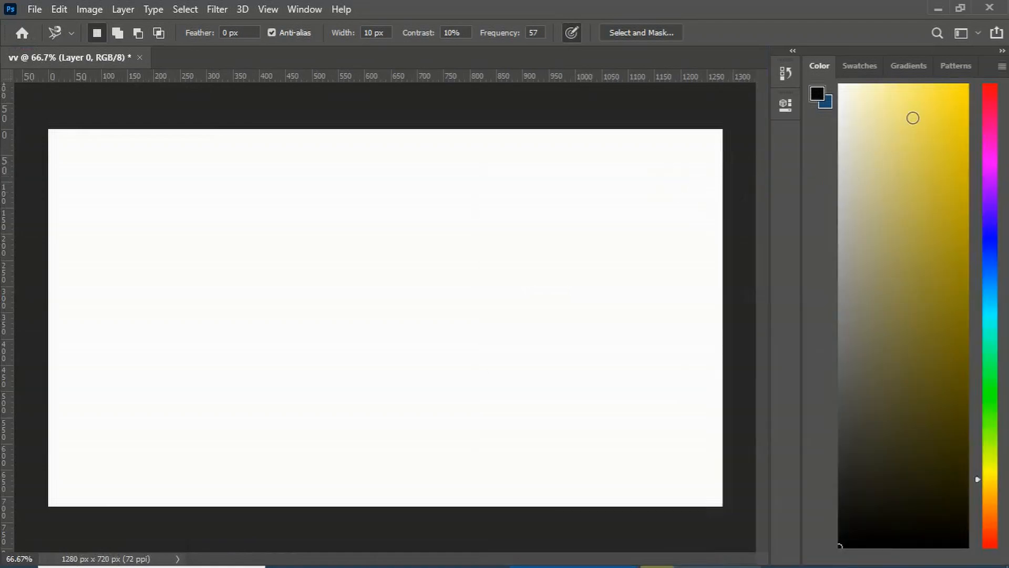
drag(961, 53, 648, 99)
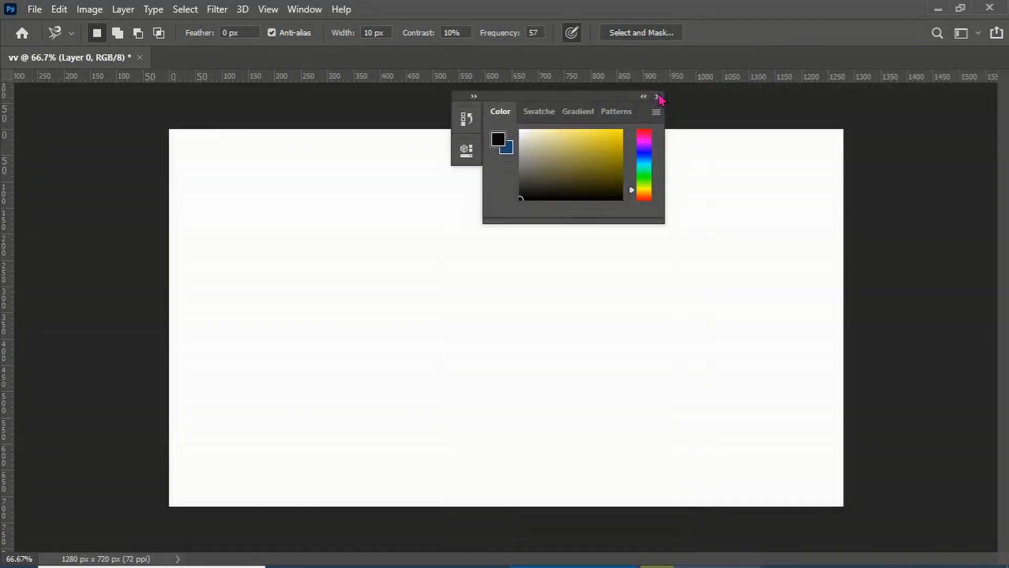
click(658, 97)
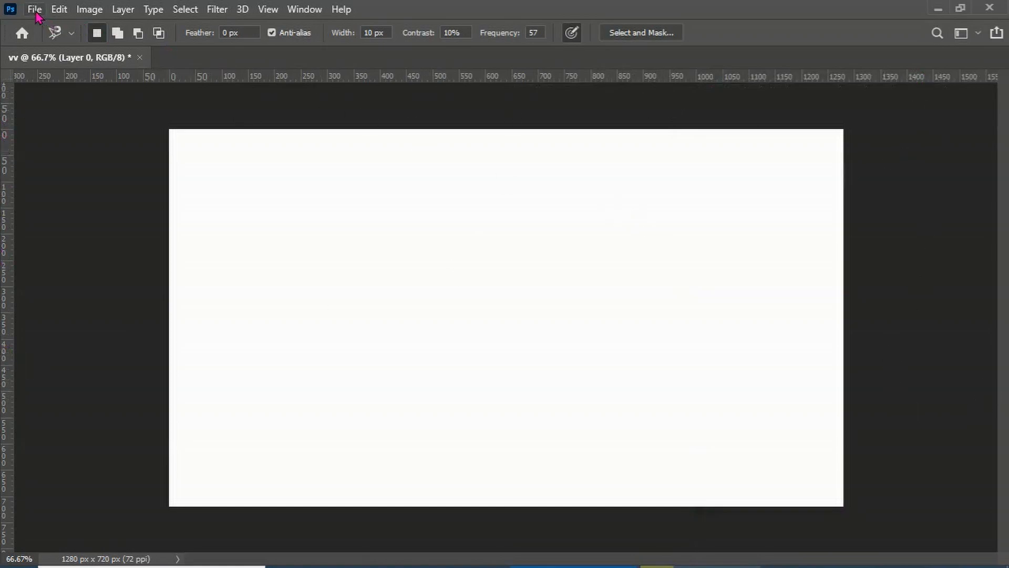
Close the vv document without saving changes
click(139, 57)
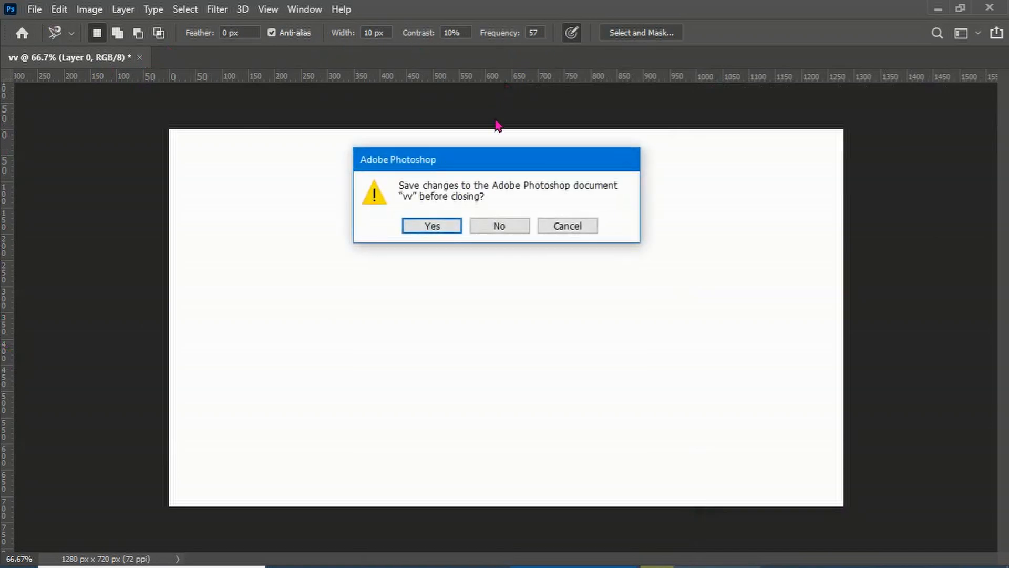
click(490, 226)
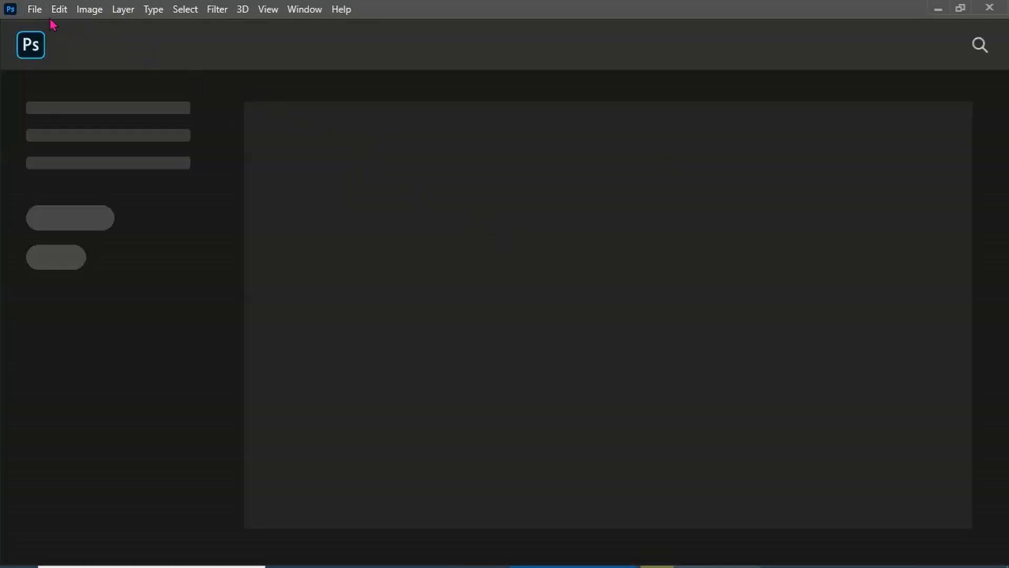
Create a new document from the saved blank document preset
click(34, 9)
click(46, 25)
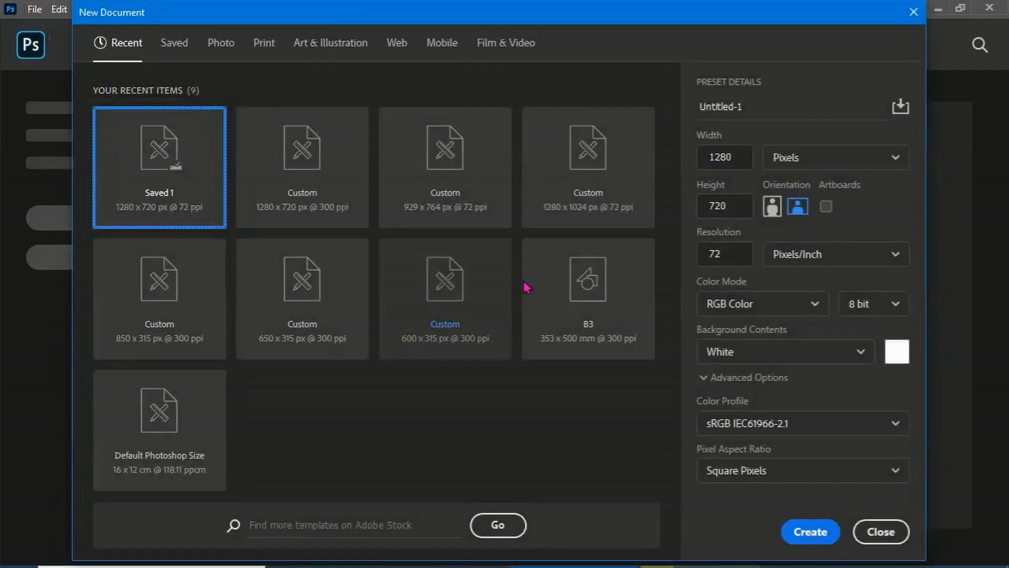
click(189, 50)
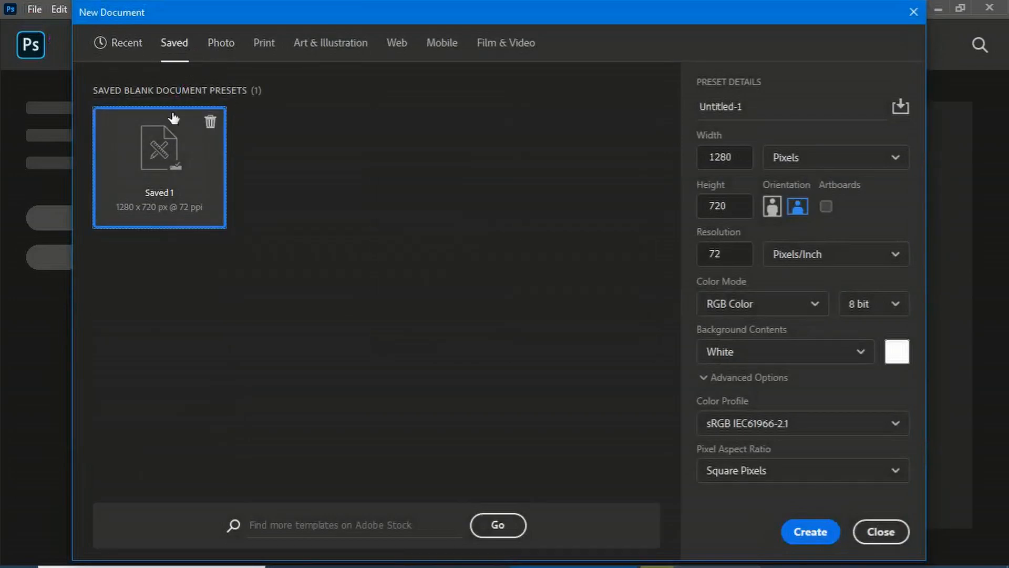
click(816, 533)
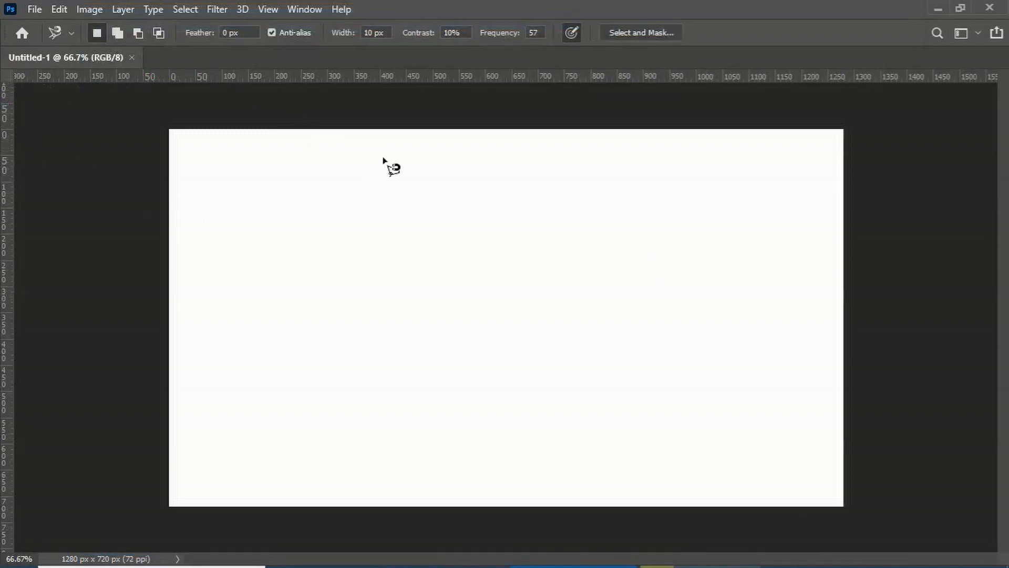
Close the floated document window and create another new document from the Saved 1 preset, 1280 x 720 px
drag(423, 63, 231, 160)
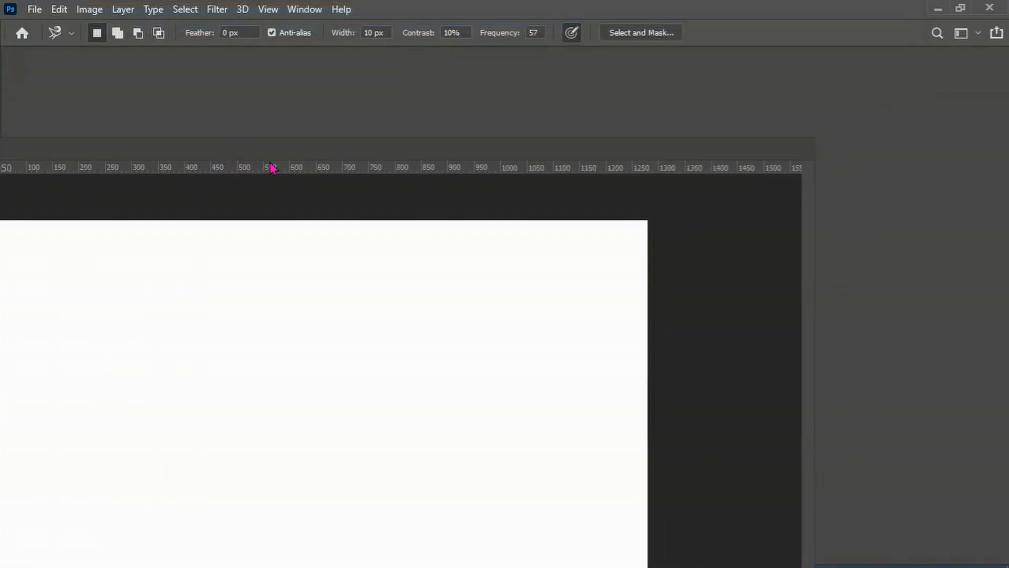
click(486, 149)
click(34, 9)
click(52, 24)
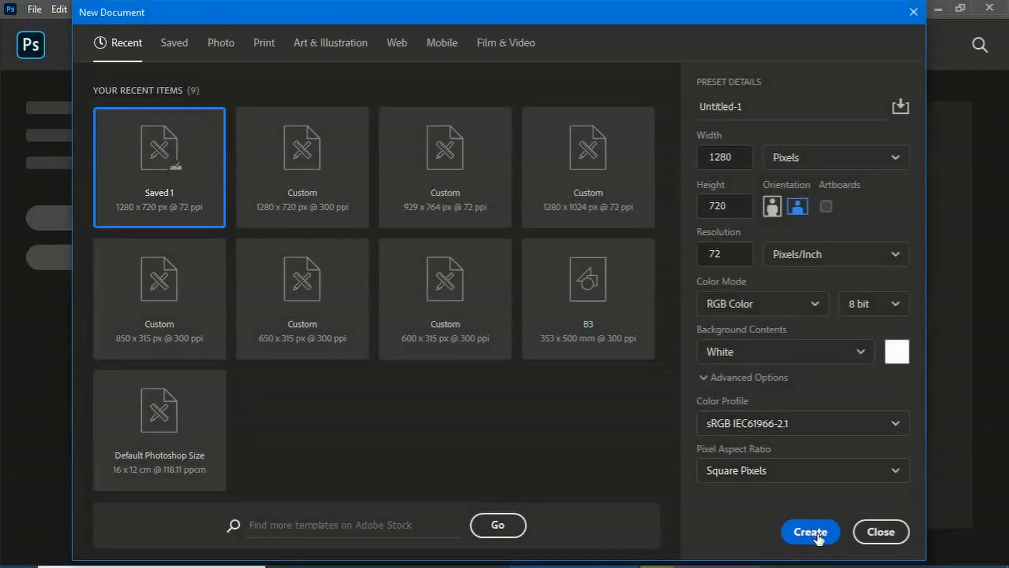
click(810, 532)
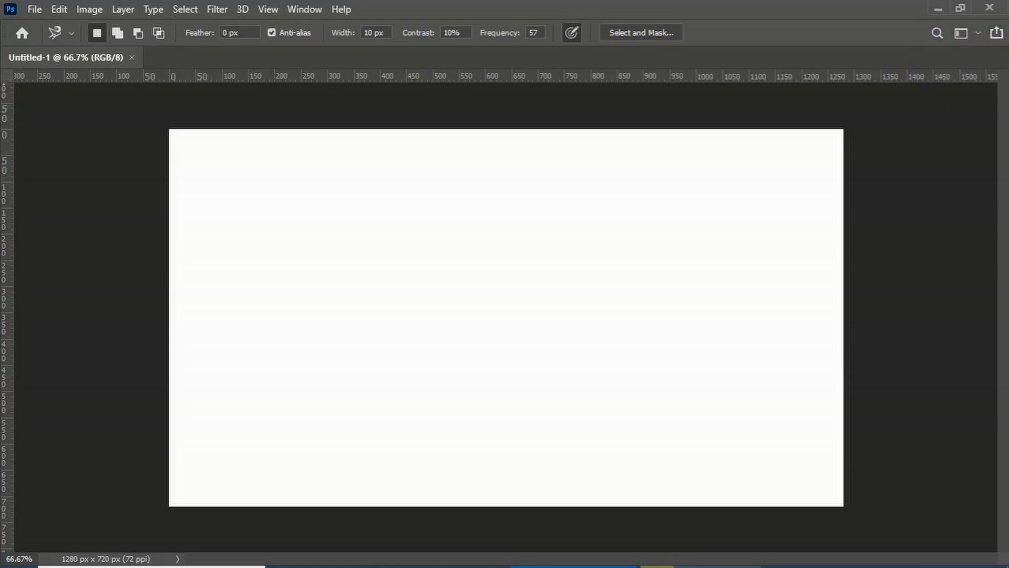
Reset the Essentials workspace to restore the default panels and tools
click(961, 35)
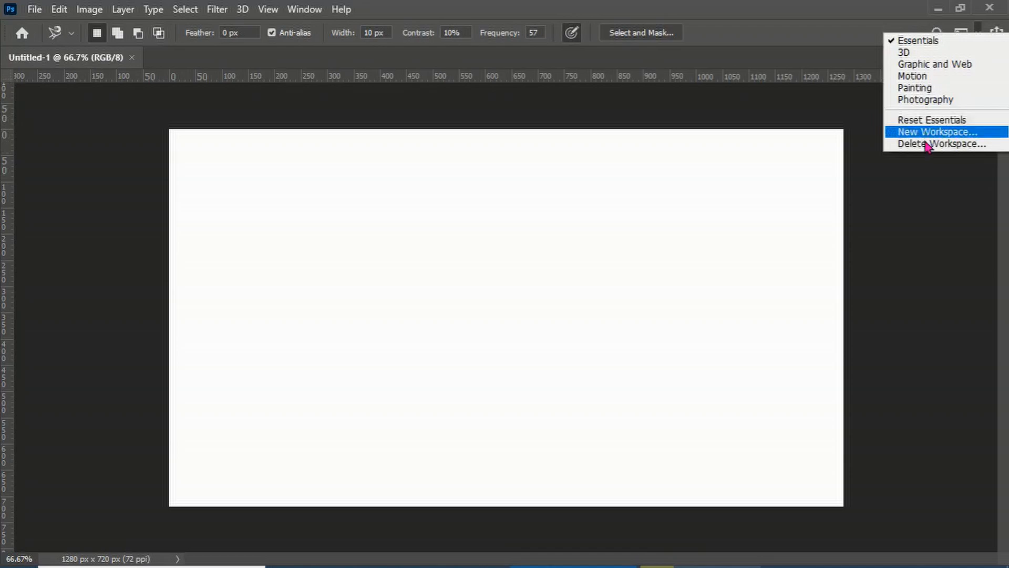
click(917, 171)
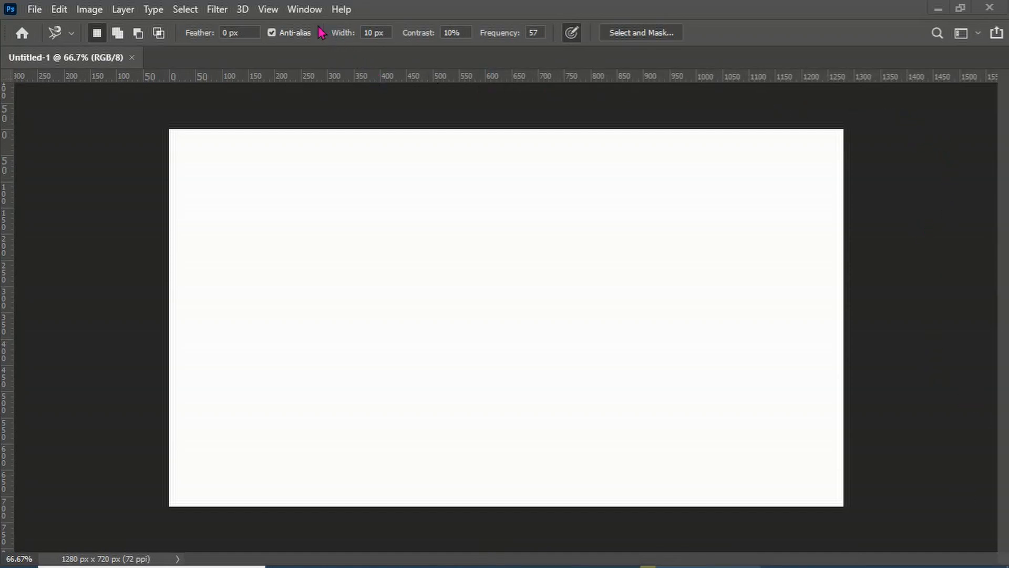
click(303, 10)
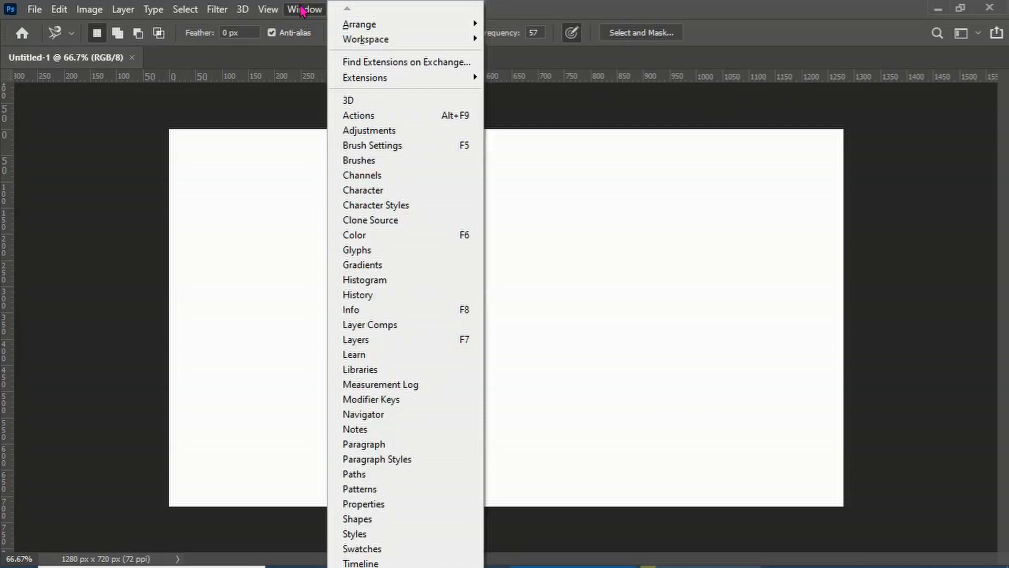
mouse_move(373, 43)
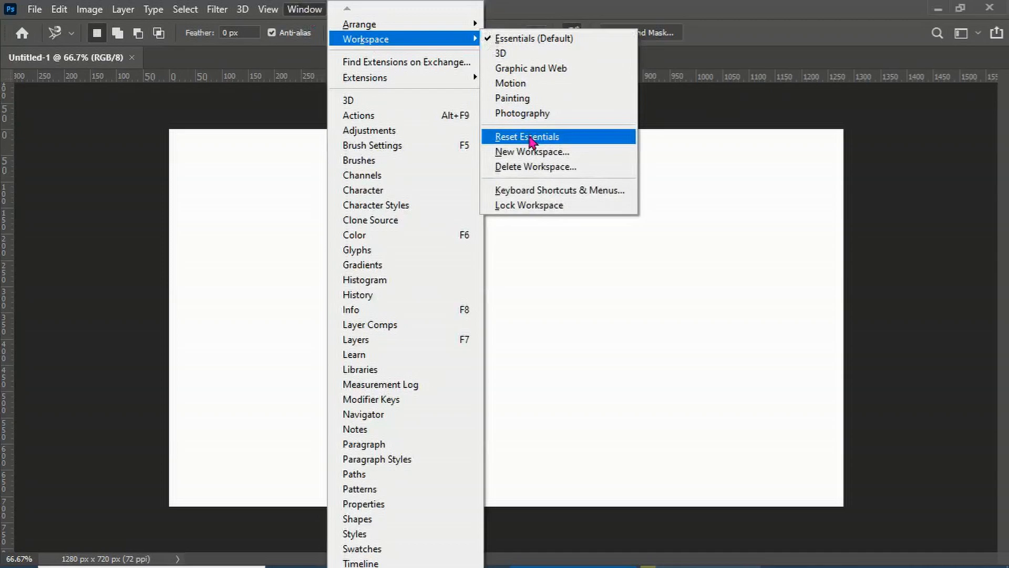
click(531, 140)
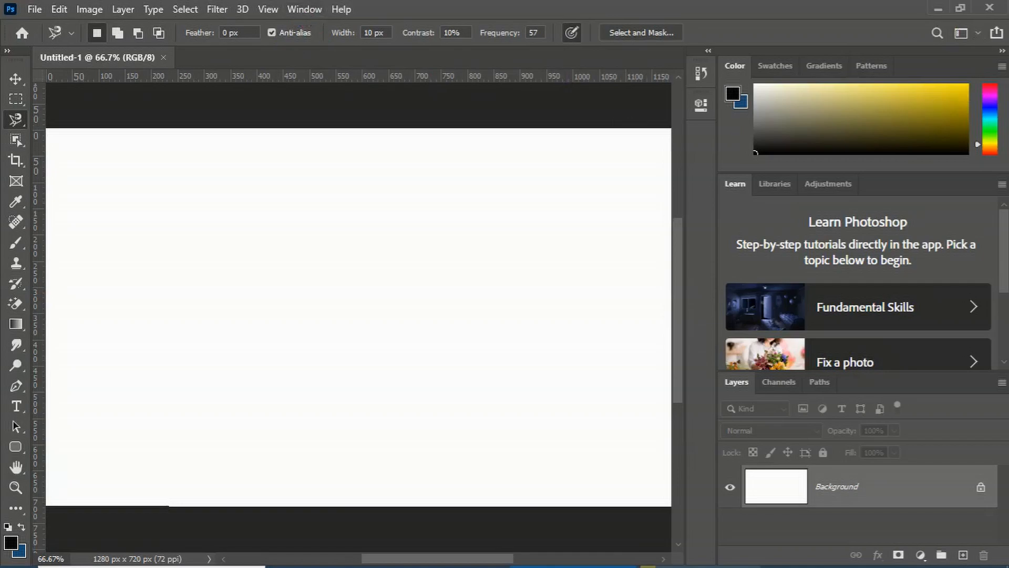
Reset the Essentials workspace again and scroll through the Learn panel's tutorials
click(962, 34)
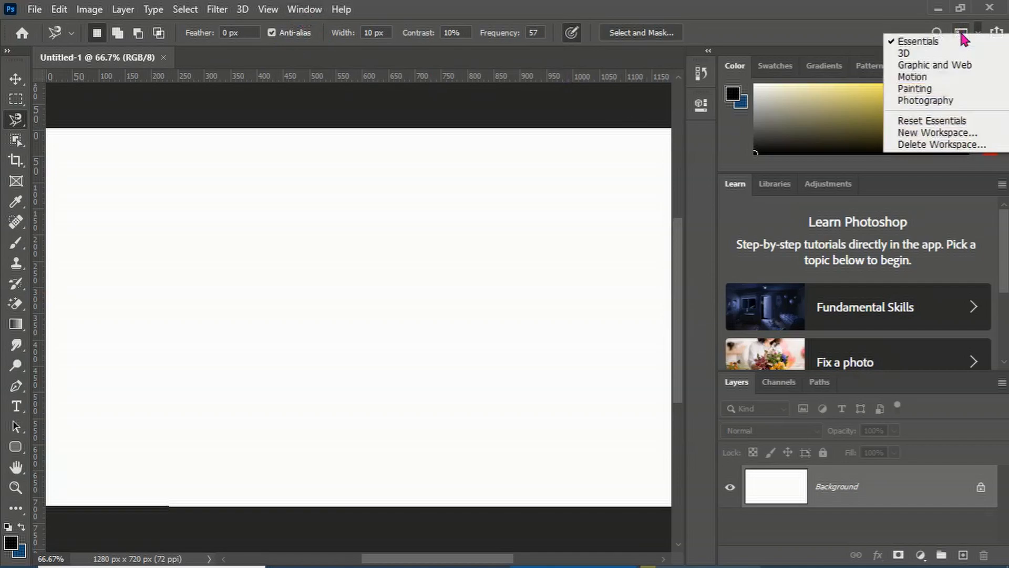
click(954, 121)
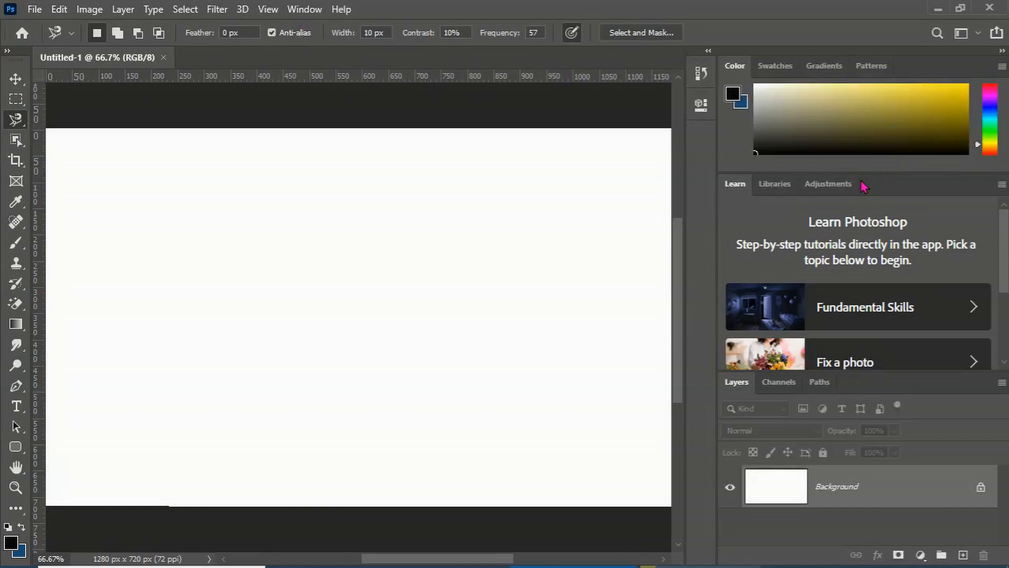
scroll(873, 304, down, 3)
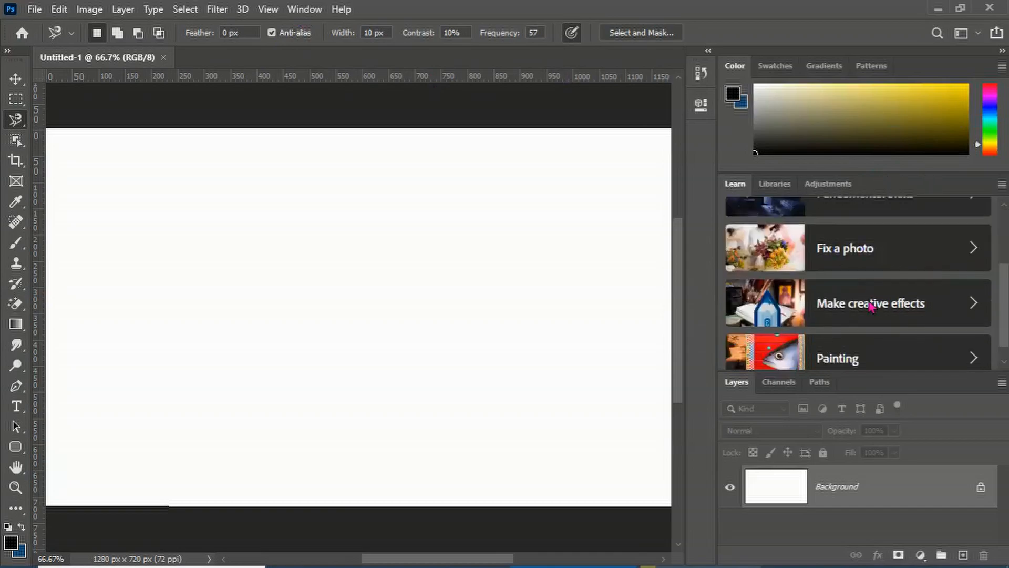
scroll(870, 305, up, 5)
Close the Learn, Libraries and Adjustments panel group and enlarge the Layers panel upward
drag(925, 184, 786, 223)
click(830, 202)
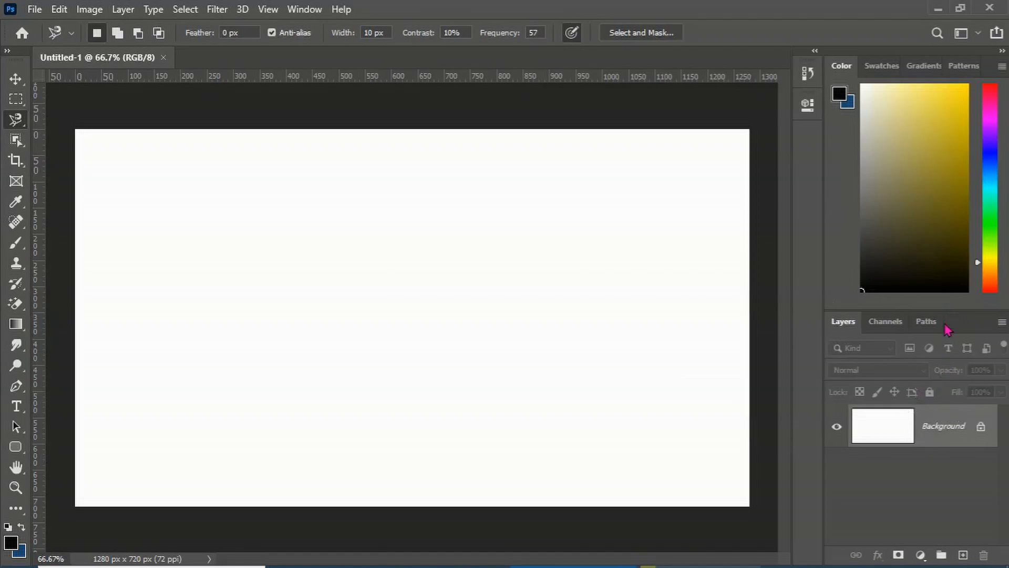
drag(952, 319, 941, 194)
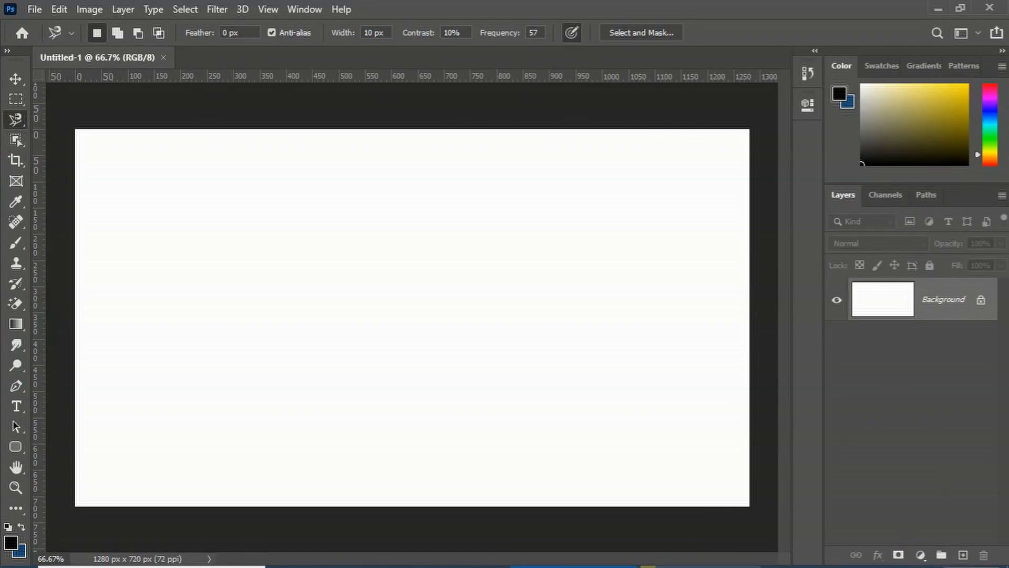
Paint a freehand stroke on the background with the Brush tool and undo it
key(b)
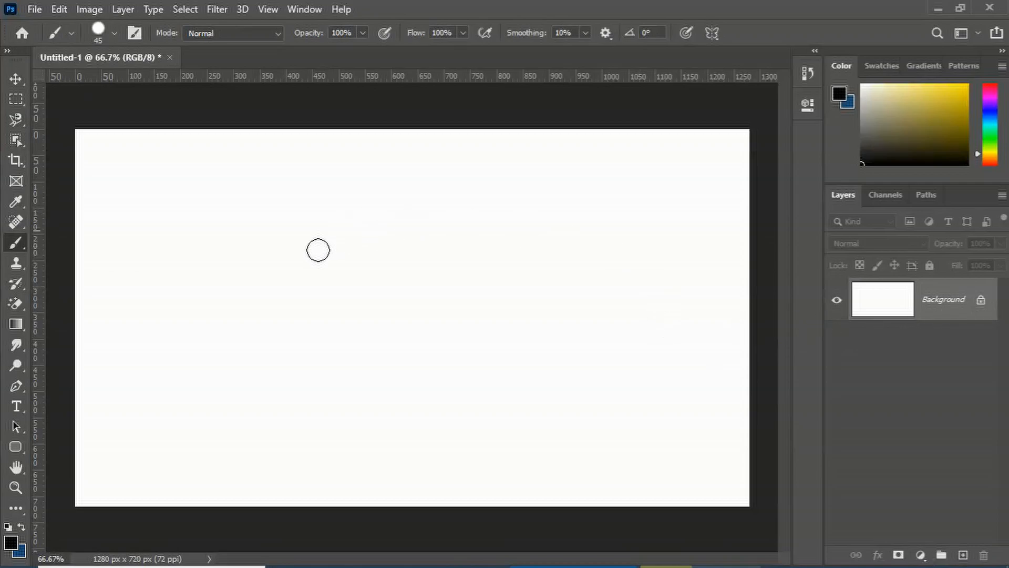
mouse_move(310, 275)
mouse_down()
mouse_move(428, 335)
mouse_move(455, 336)
mouse_move(455, 310)
mouse_move(398, 282)
mouse_move(362, 341)
mouse_move(386, 411)
mouse_move(530, 374)
mouse_move(530, 292)
mouse_move(502, 258)
mouse_up()
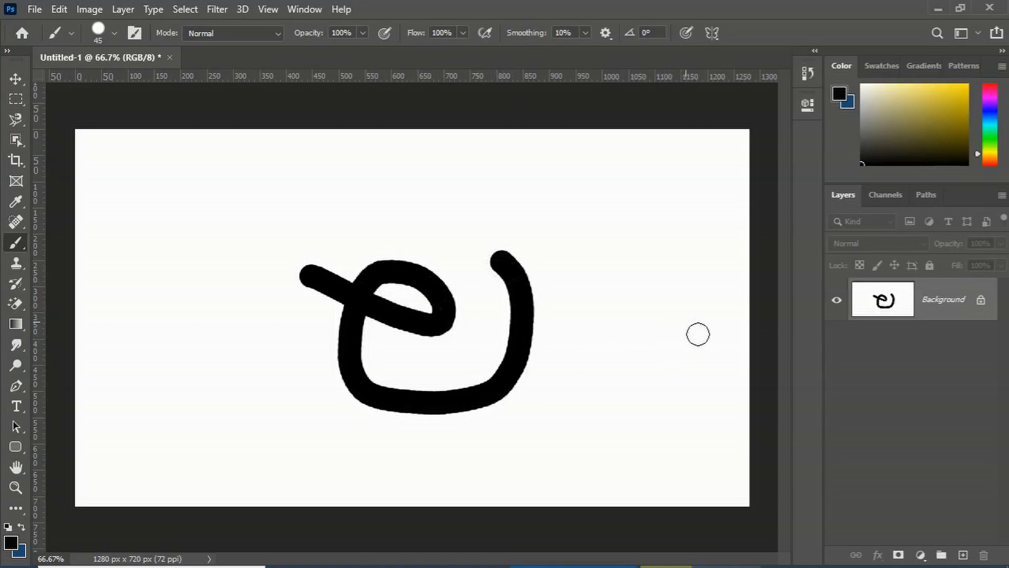
key(ctrl+z)
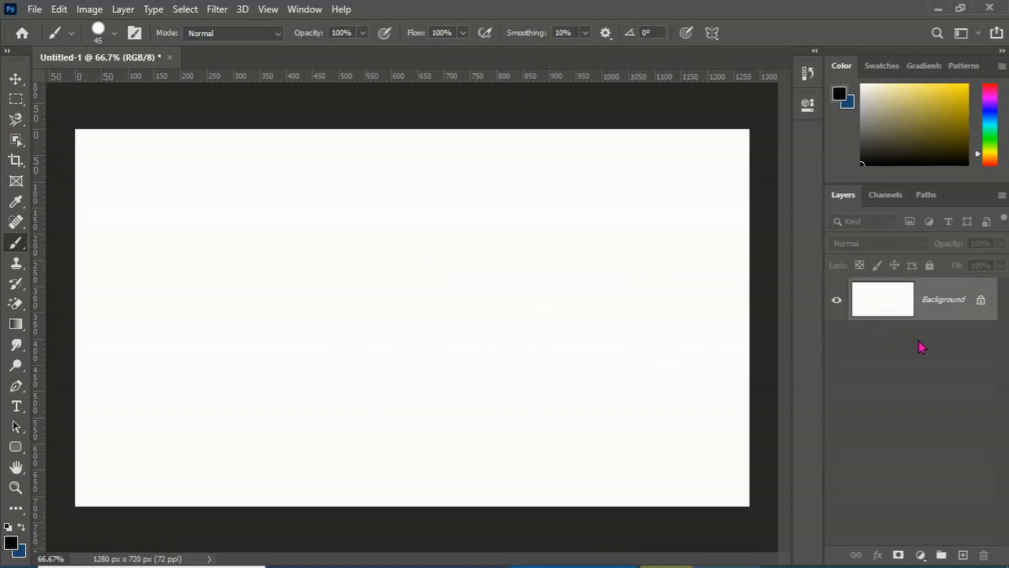
Convert the Background layer into a regular layer named Layer 0
click(981, 300)
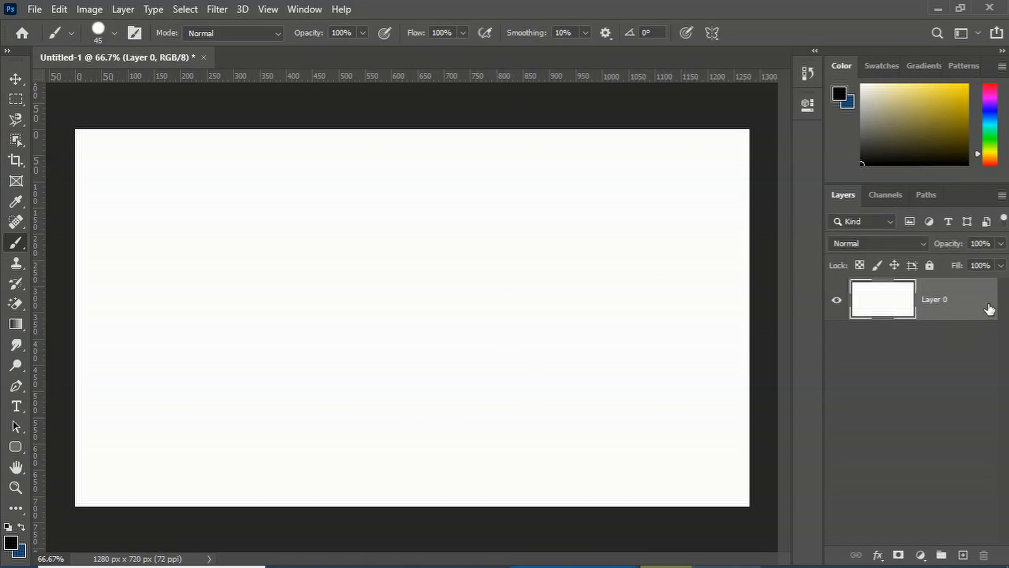
key(ctrl+z)
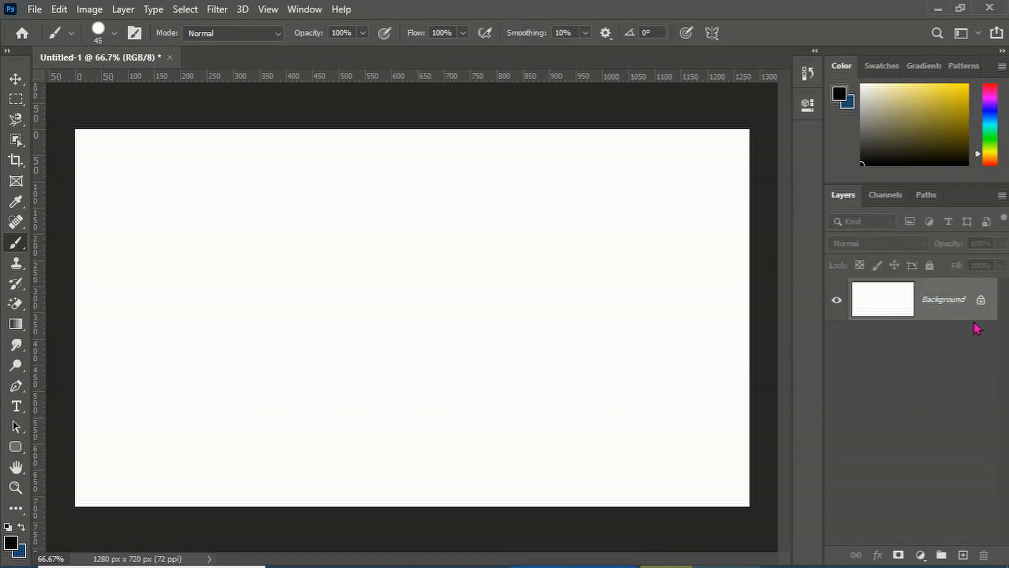
double_click(967, 323)
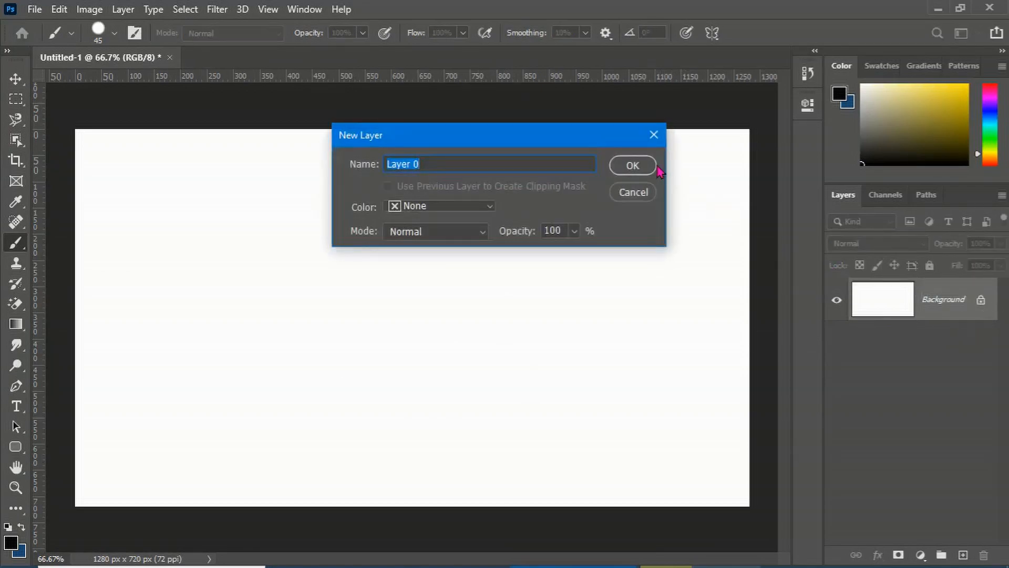
click(646, 167)
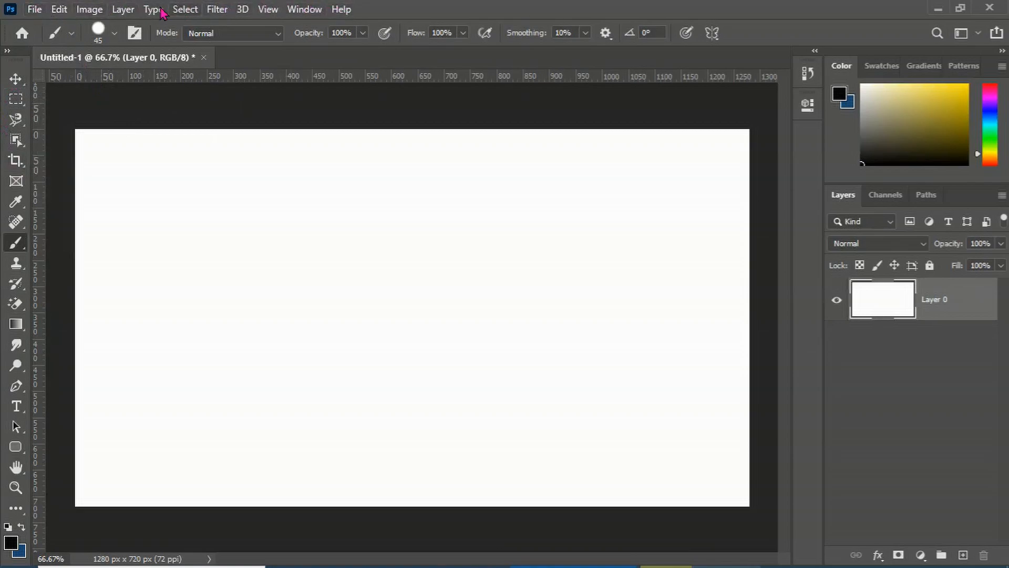
click(60, 10)
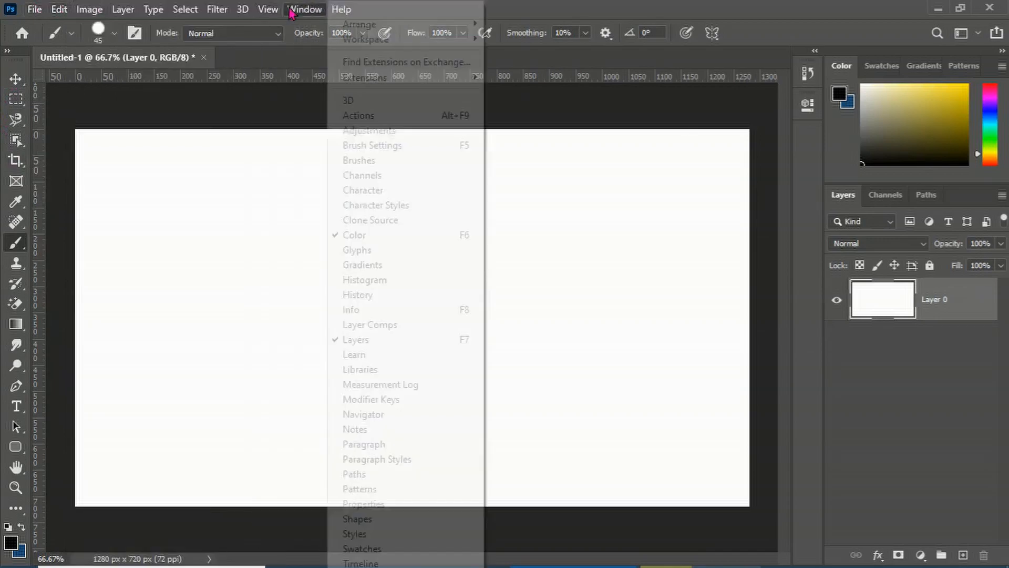
mouse_move(185, 10)
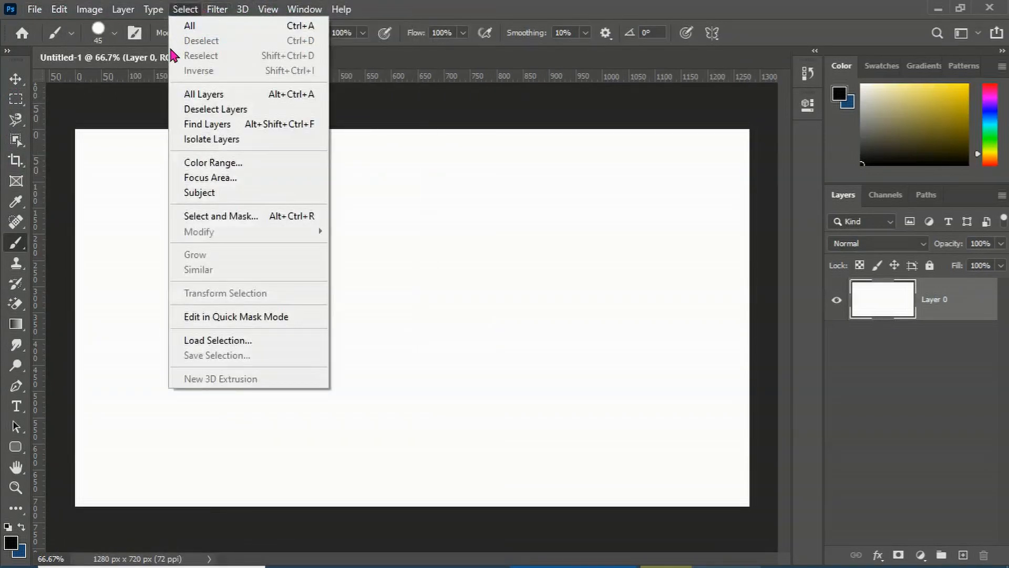
click(134, 82)
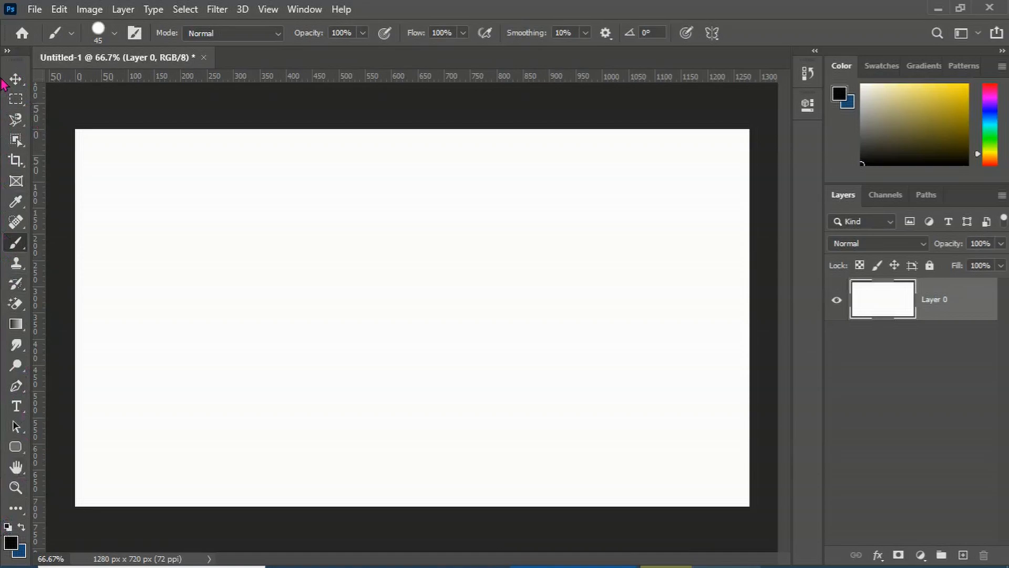
Float the Tools panel, switch it to a two-column layout and dock it back
drag(26, 51, 56, 79)
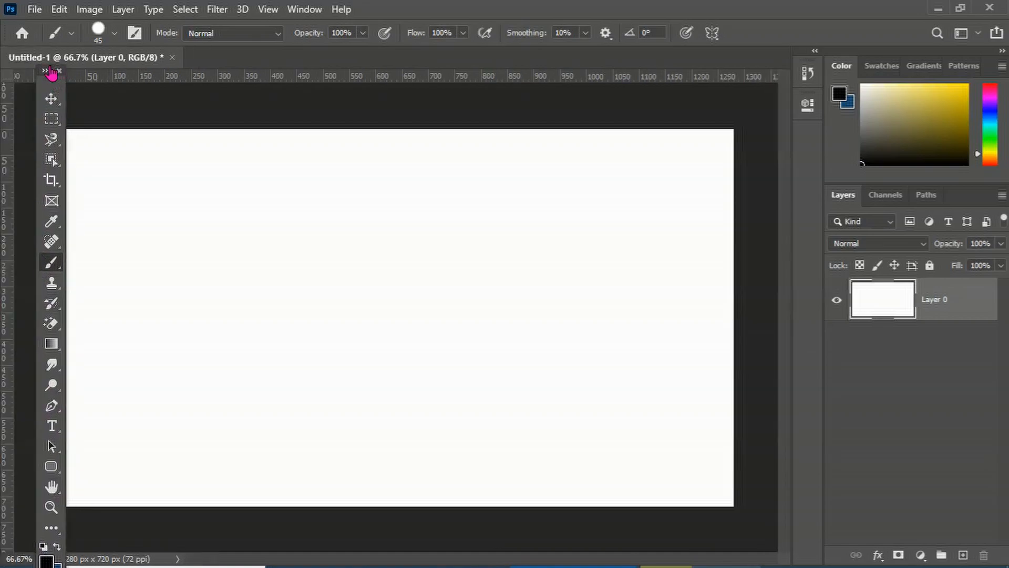
click(45, 70)
drag(59, 79, 17, 74)
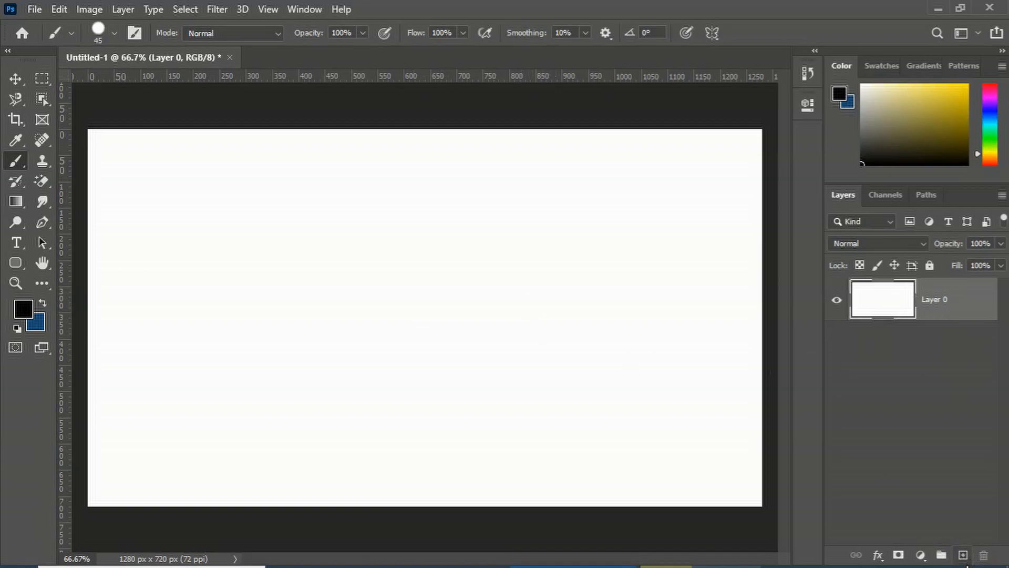
Add a new layer and delete it
click(964, 556)
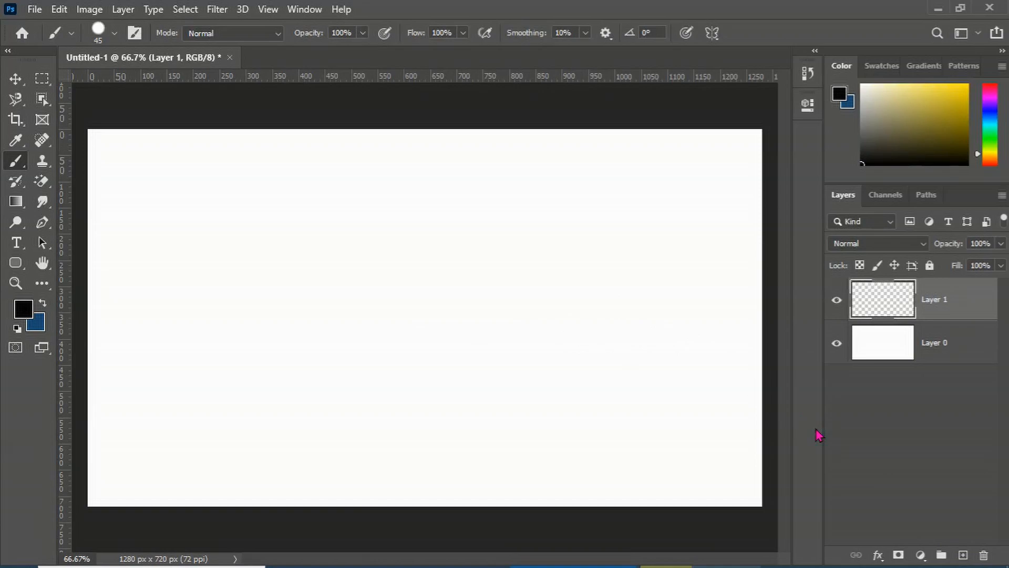
key(Delete)
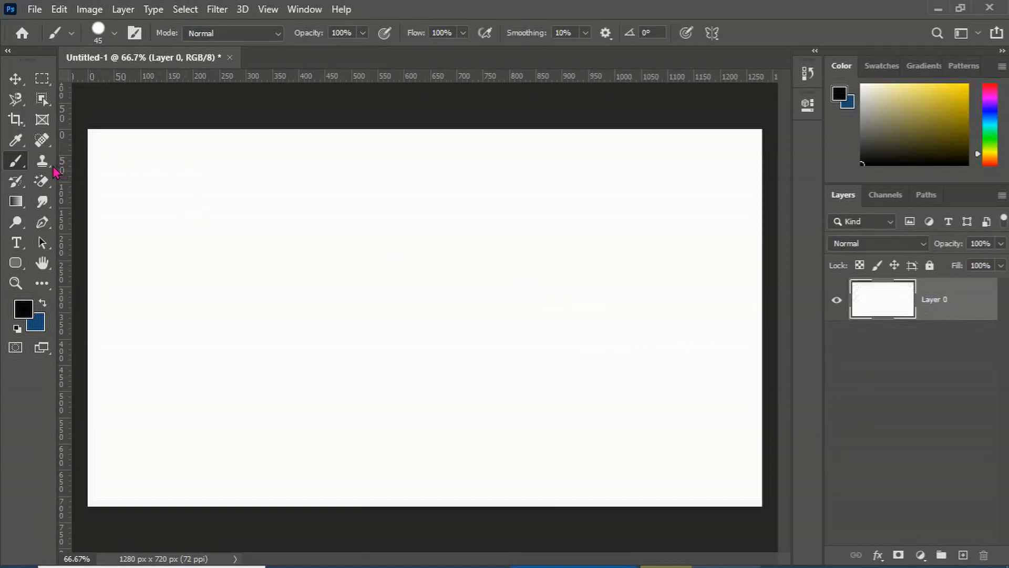
Paint an S-shaped stroke on Layer 0 with the Brush tool, try moving it, and undo the stroke
right_click(16, 161)
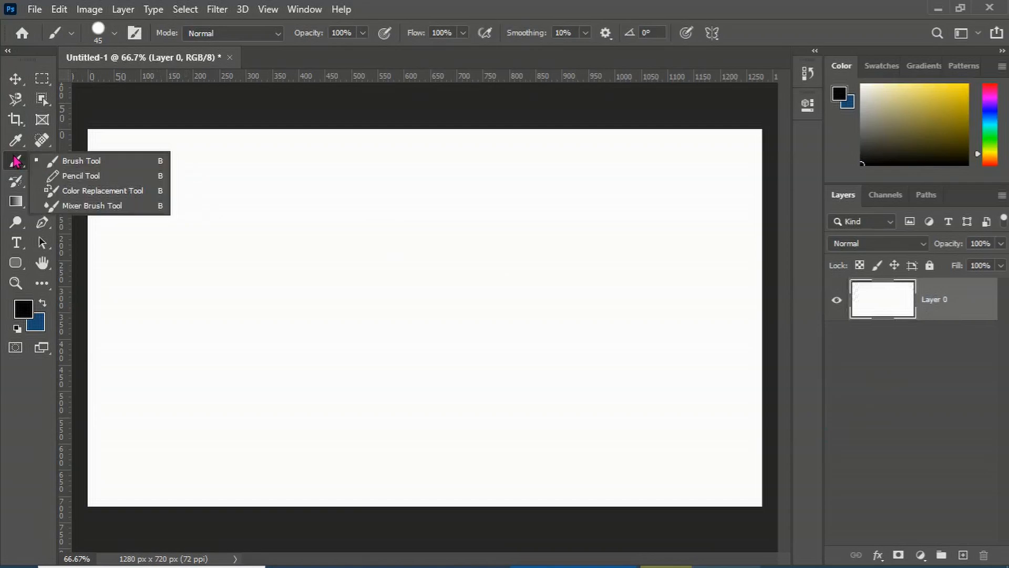
click(37, 160)
mouse_move(439, 217)
mouse_down()
mouse_move(370, 219)
mouse_move(277, 245)
mouse_move(390, 357)
mouse_move(539, 337)
mouse_move(404, 475)
mouse_move(310, 445)
mouse_up()
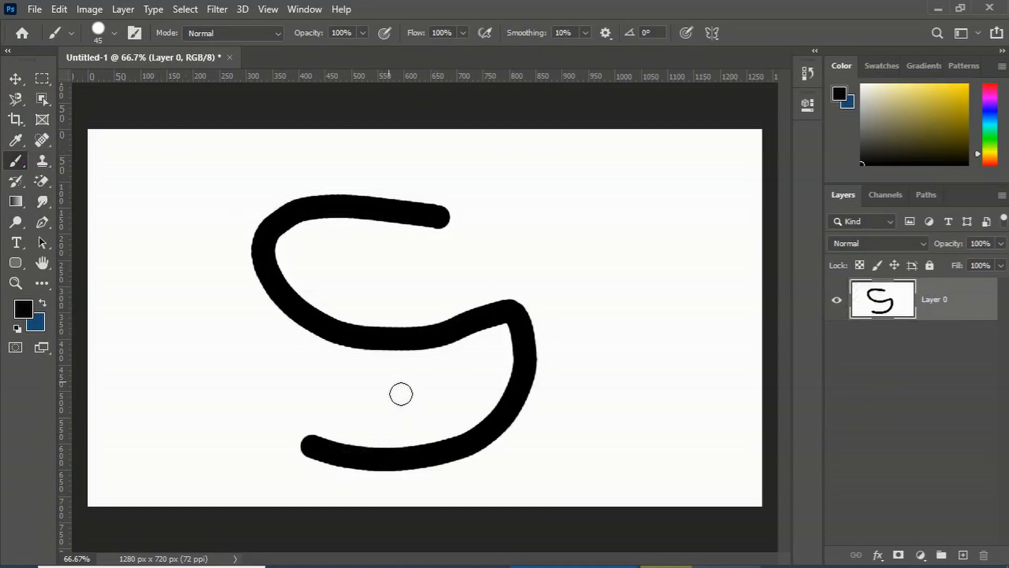
click(16, 79)
drag(288, 220, 301, 234)
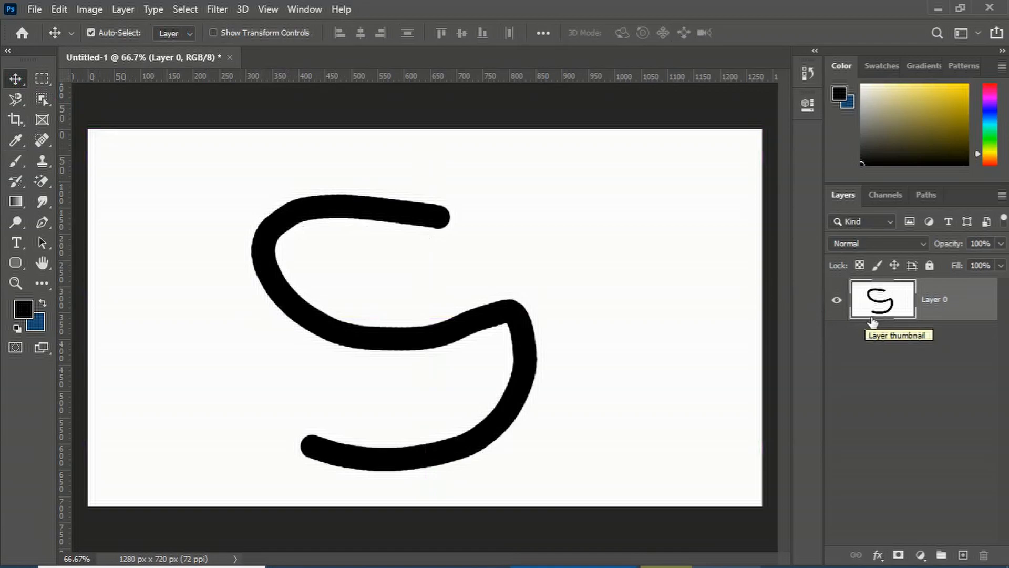
key(ctrl)
key(ctrl+z)
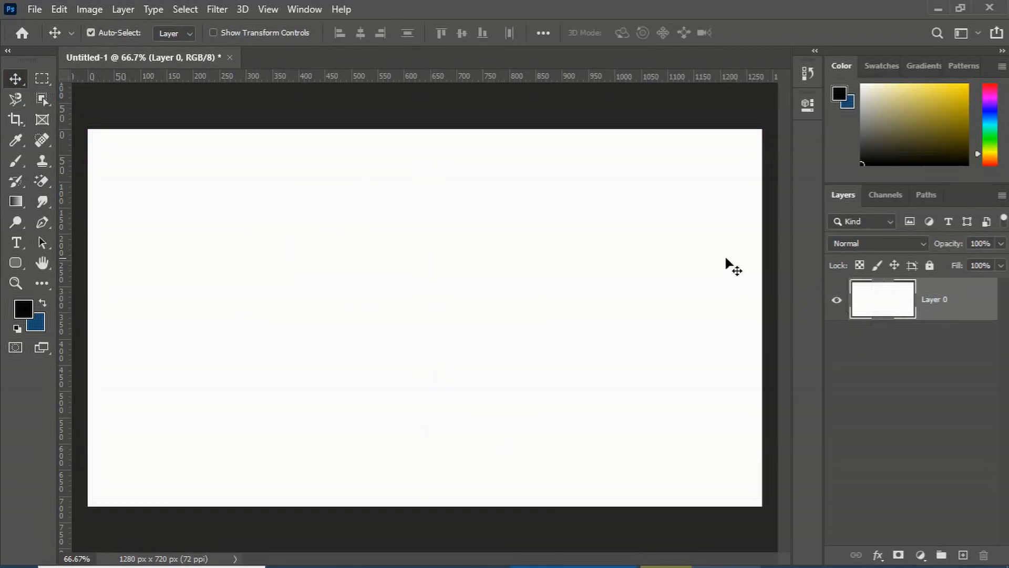
Add a new layer and paint a black blob on it with the Brush tool, then pick the Move tool
click(965, 557)
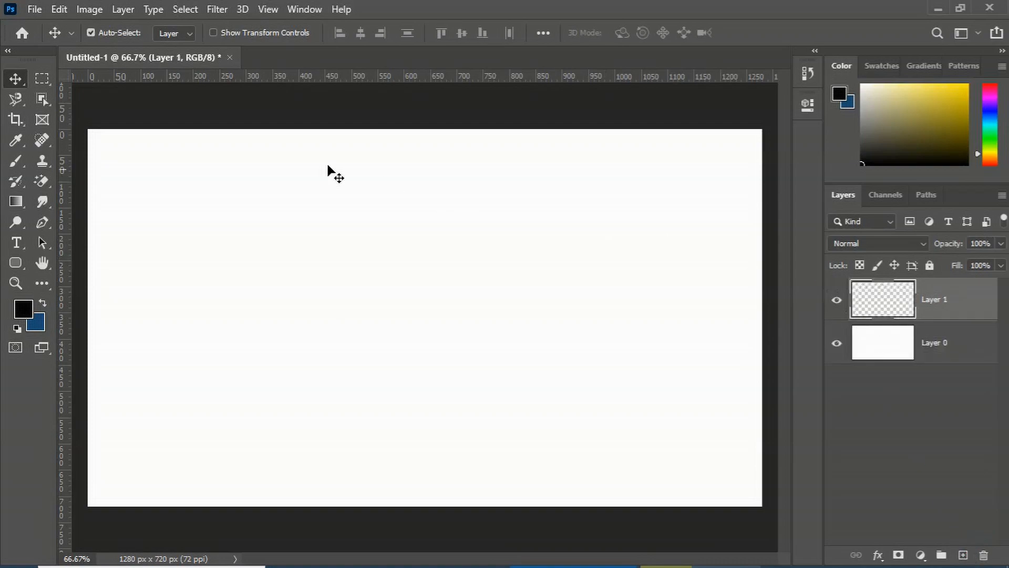
right_click(16, 161)
click(58, 160)
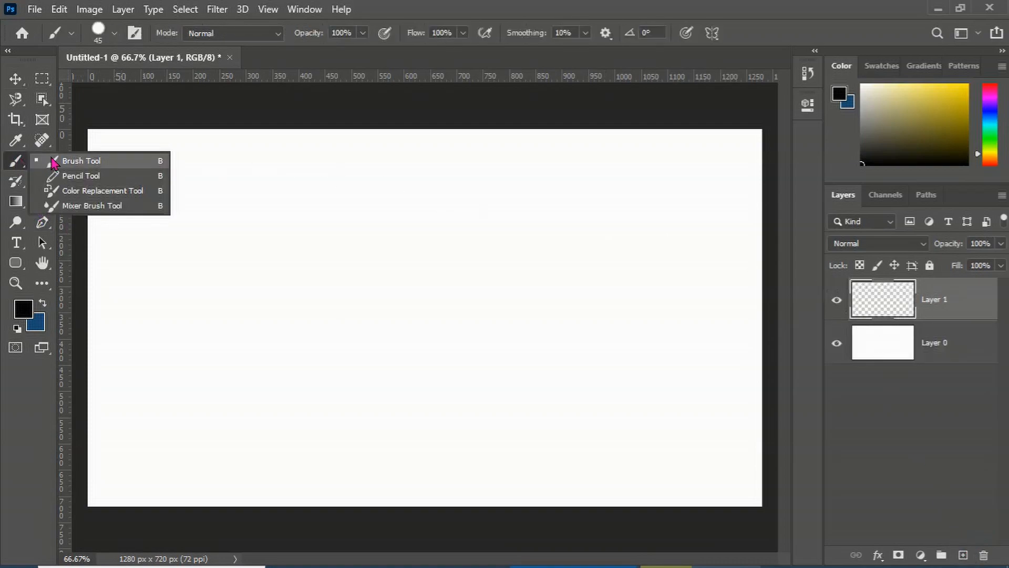
mouse_move(390, 273)
mouse_down()
mouse_move(312, 294)
mouse_move(388, 284)
mouse_move(329, 304)
mouse_move(296, 279)
mouse_move(352, 287)
mouse_up()
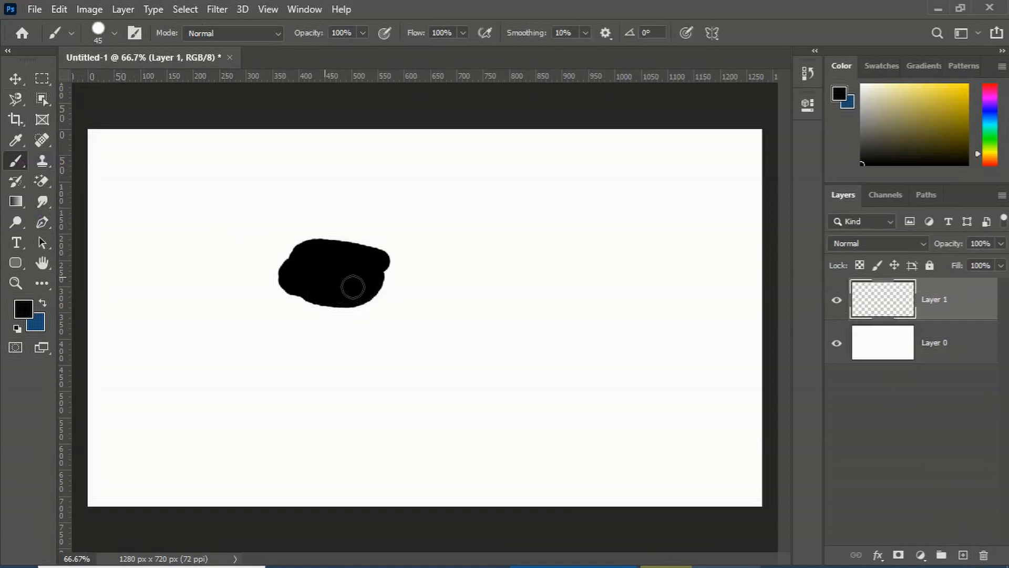
click(11, 80)
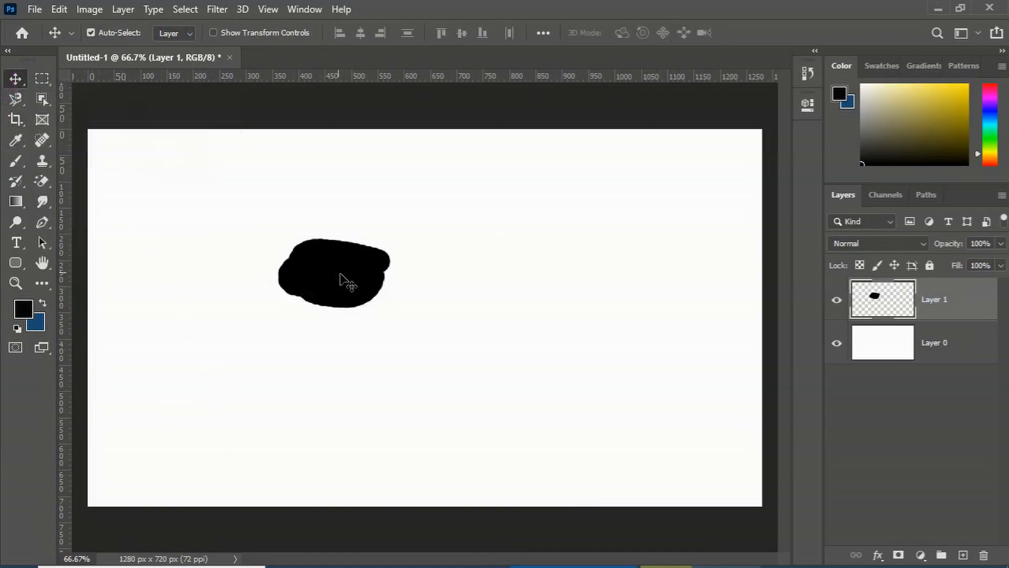
Move the black blob on Layer 1 slightly up and to the right with the Move tool
drag(351, 280, 362, 247)
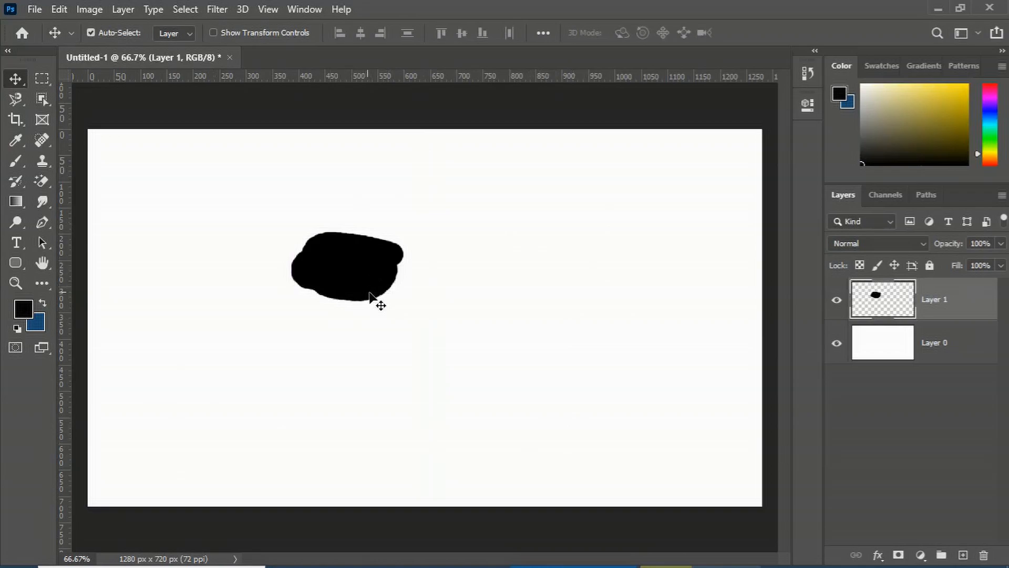
click(919, 356)
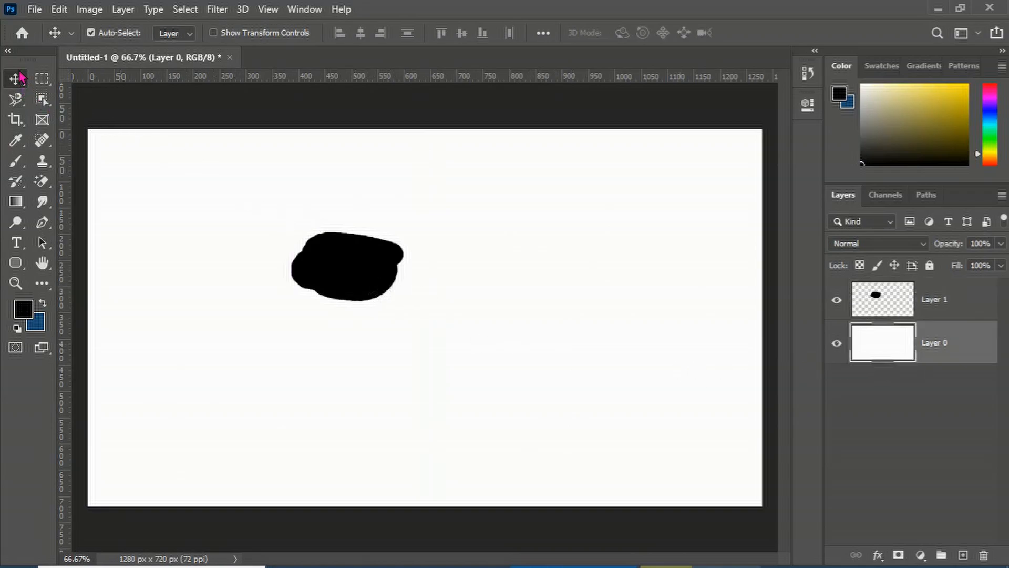
mouse_move(342, 270)
mouse_down()
mouse_move(300, 266)
mouse_move(267, 278)
mouse_move(188, 374)
mouse_move(119, 400)
mouse_move(353, 259)
mouse_up()
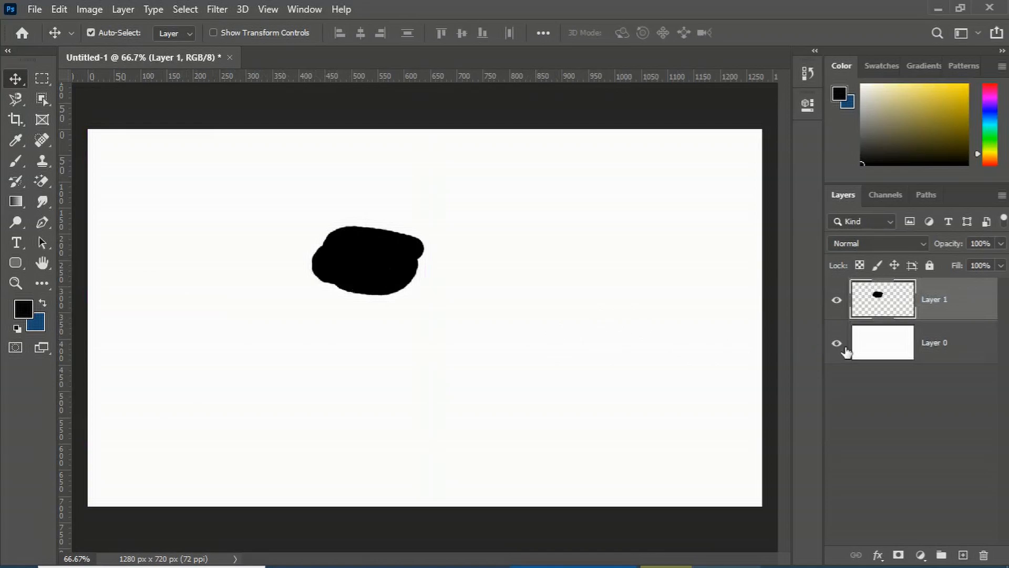
Shift Layer 0 away from the canvas edges and move it back into place
click(913, 356)
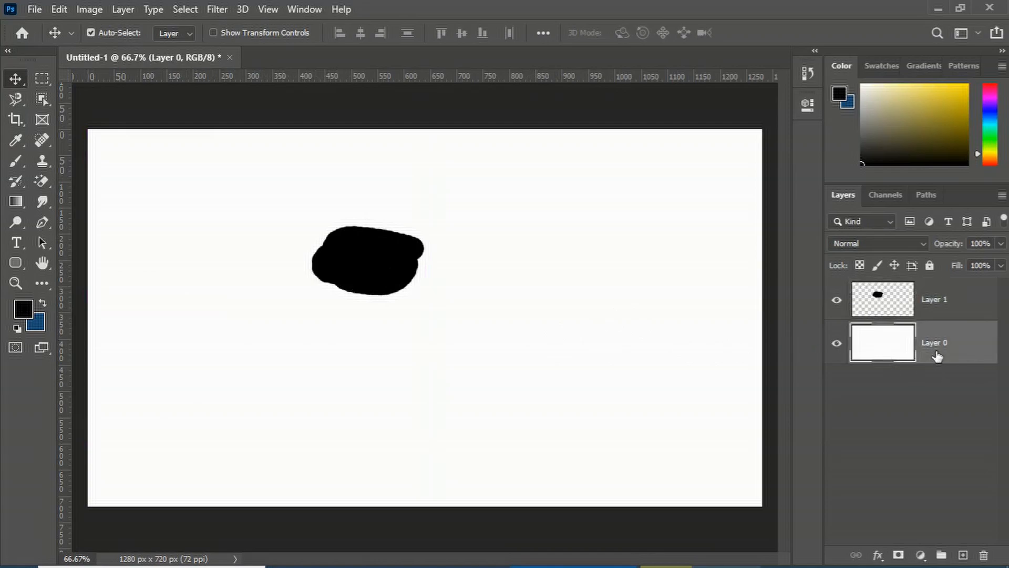
drag(400, 371, 293, 313)
click(367, 263)
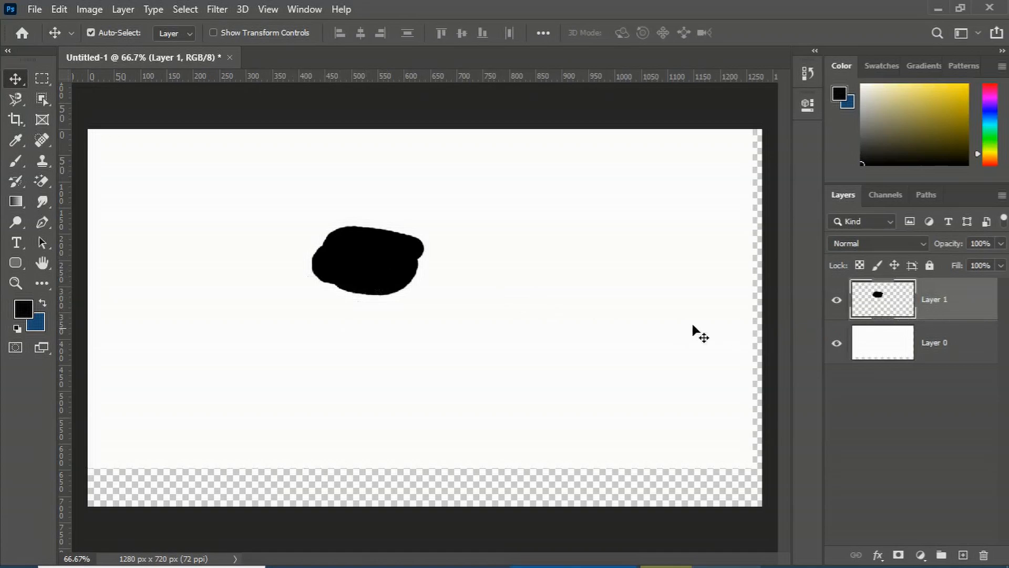
click(387, 417)
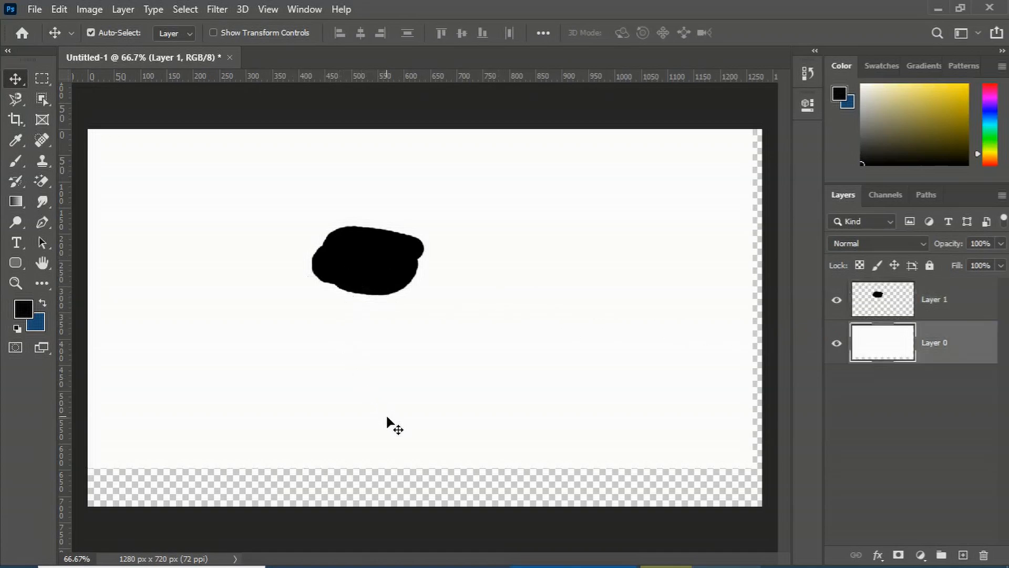
drag(387, 418, 399, 442)
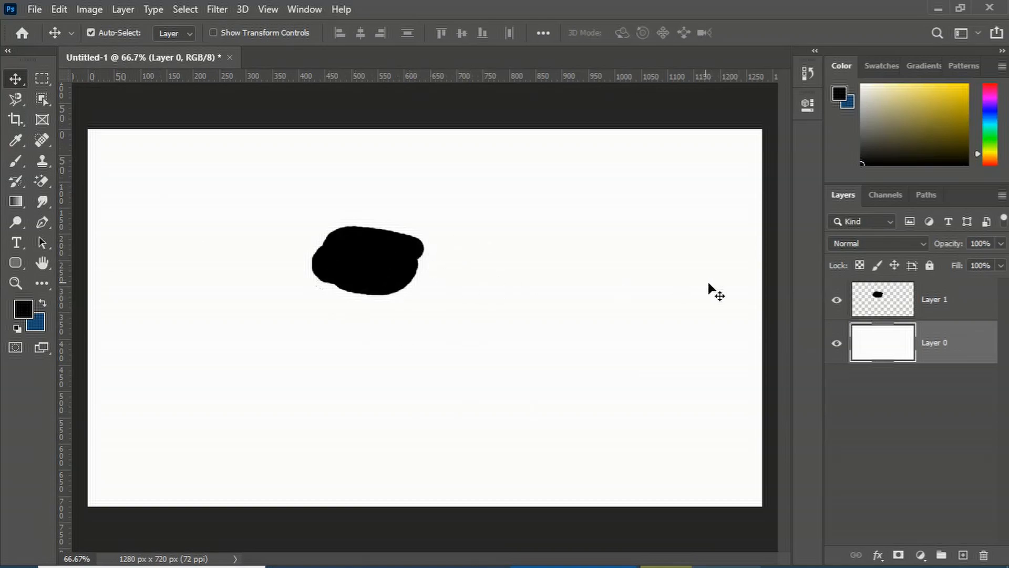
Delete Layer 1 and undo the deletion
click(935, 315)
key(ctrl)
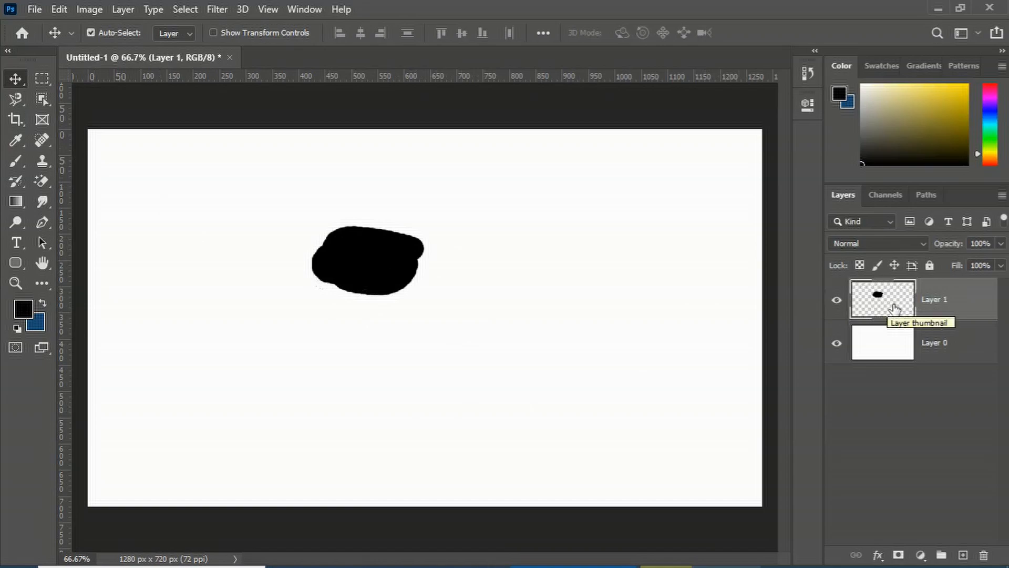
key(Delete)
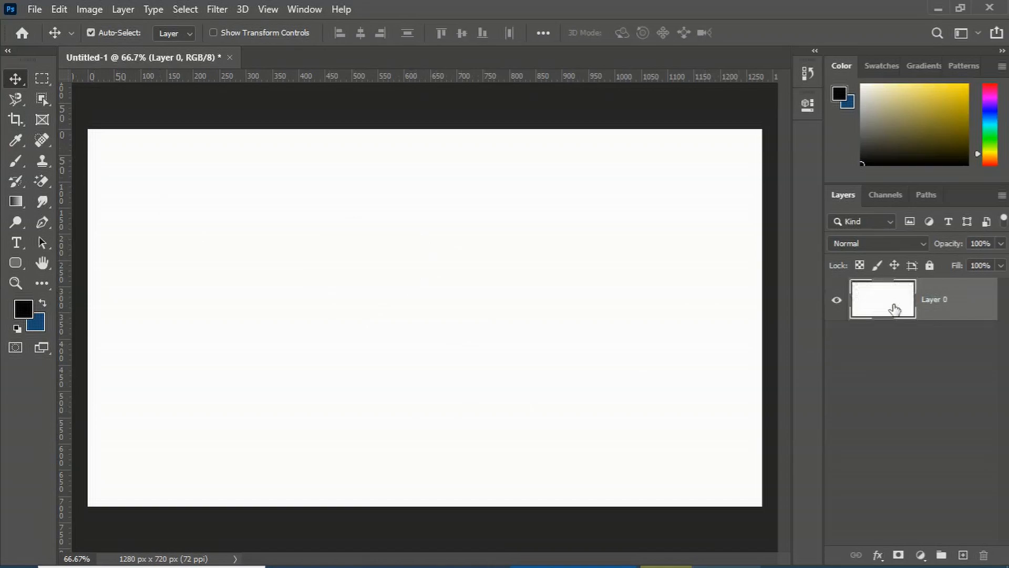
key(ctrl+z)
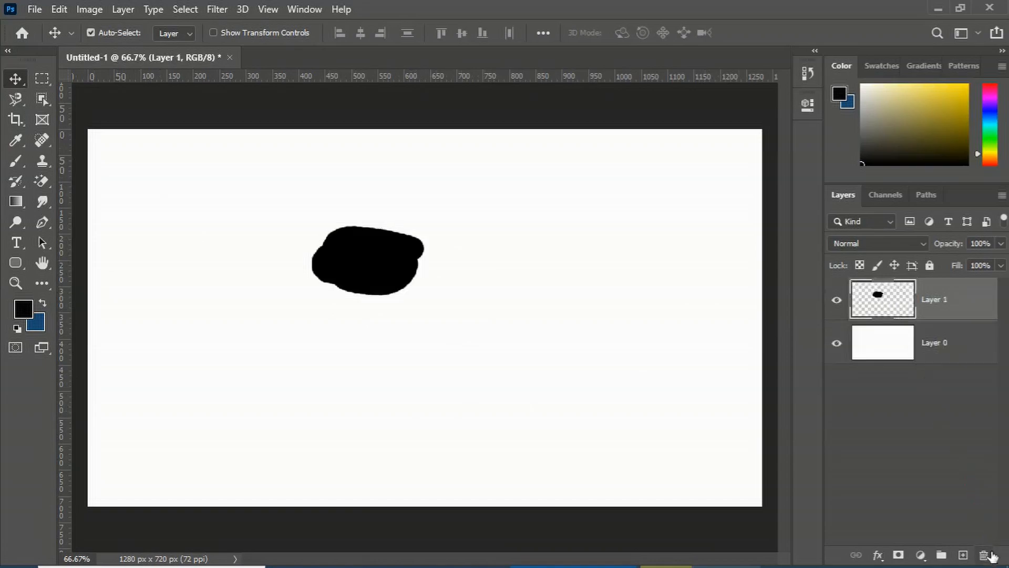
Delete Layer 1 with its blob, then add a new empty layer and delete it as well
click(990, 558)
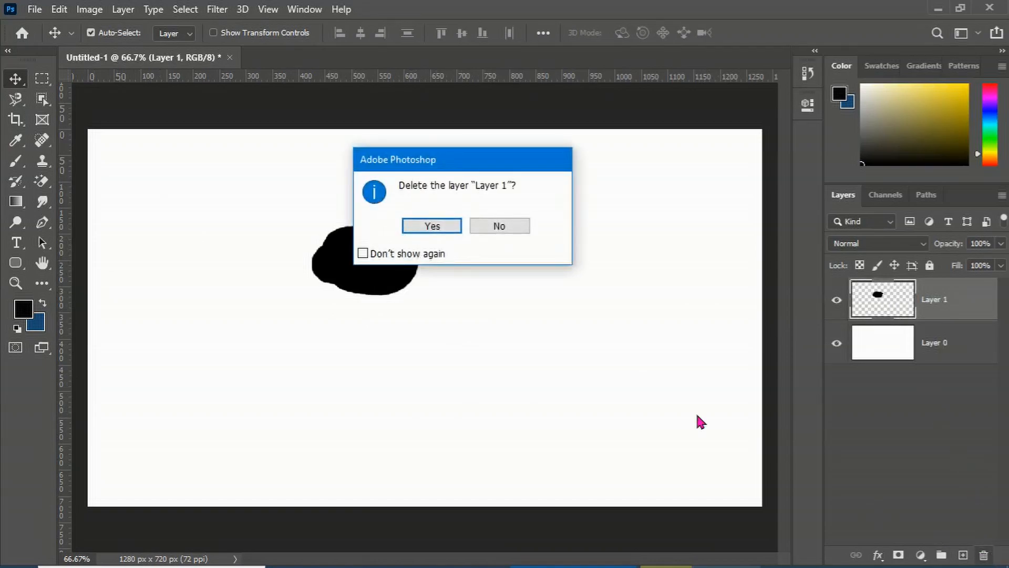
click(442, 226)
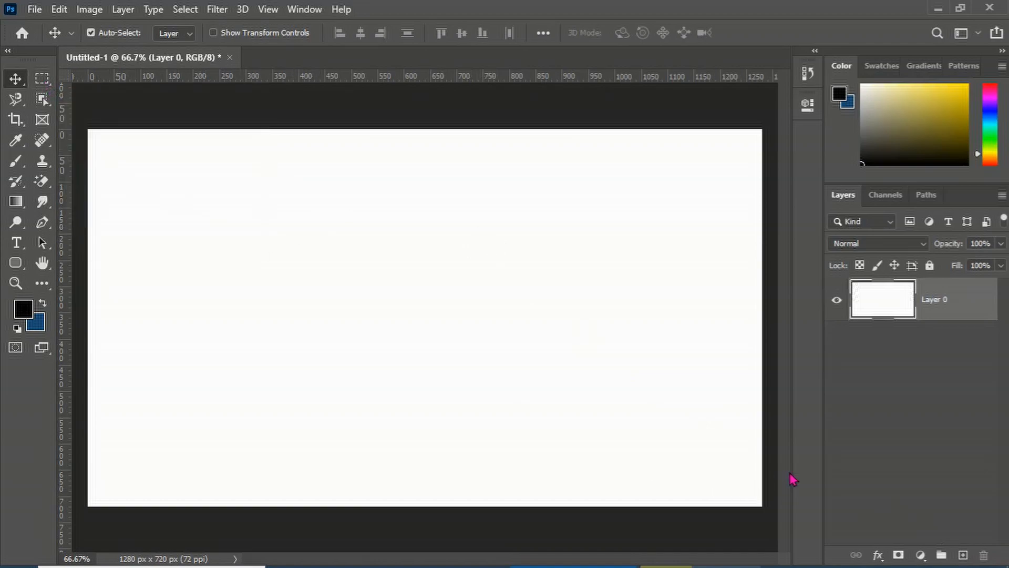
click(965, 556)
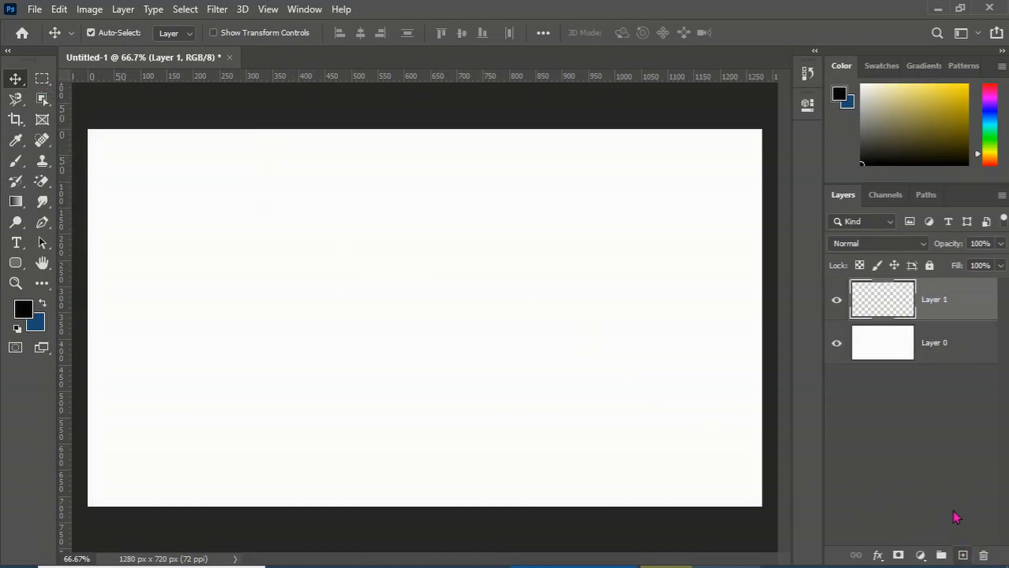
key(Delete)
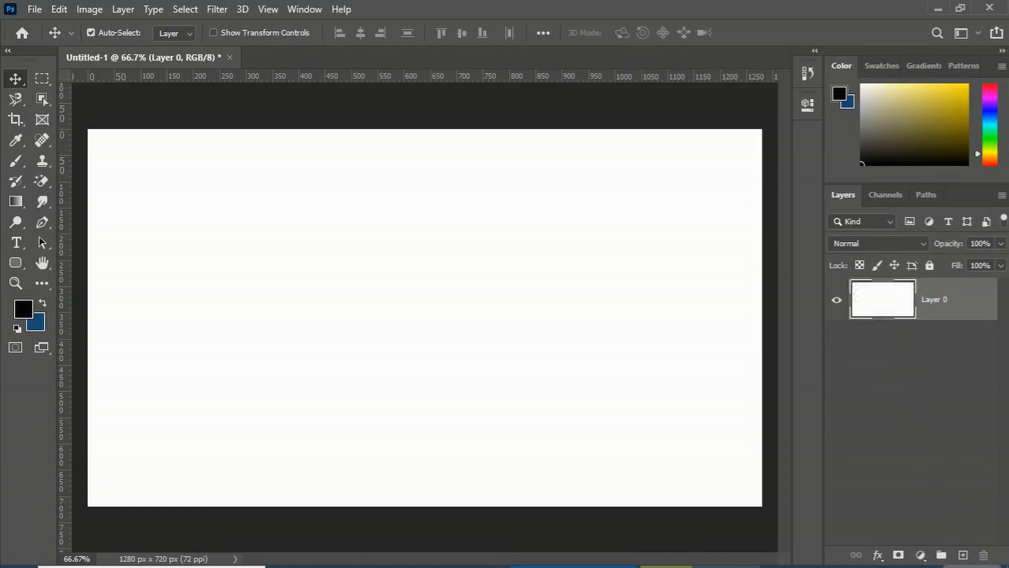
Draw a large rectangular selection over the middle of the canvas with the Rectangular Marquee tool
key(m)
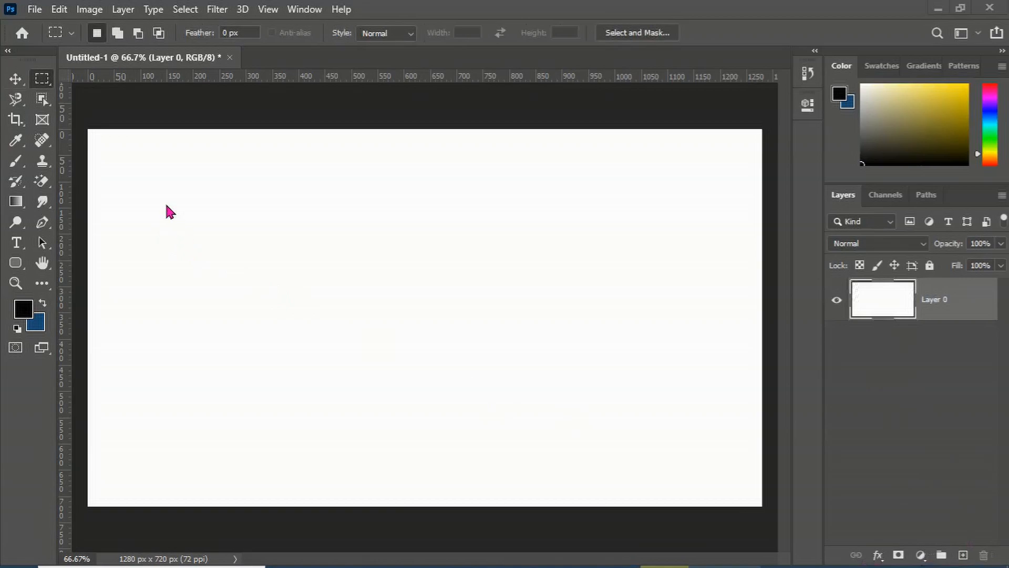
click(16, 79)
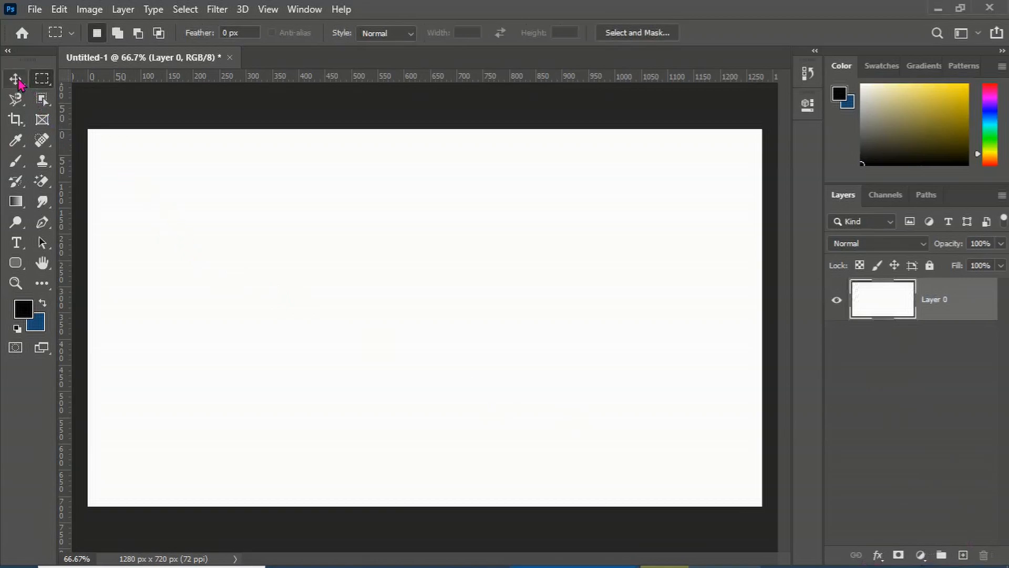
click(42, 79)
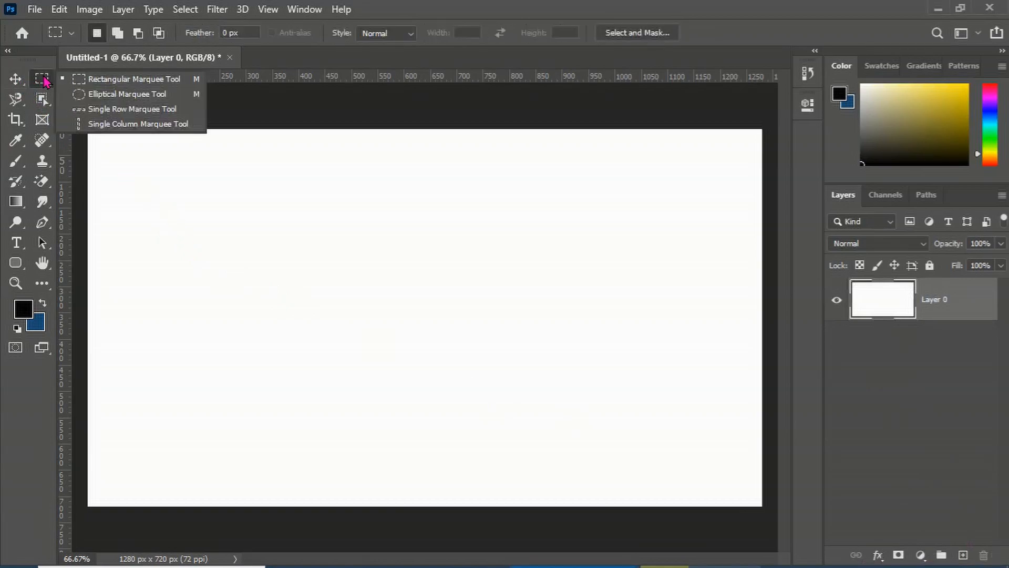
click(105, 84)
drag(159, 190, 399, 366)
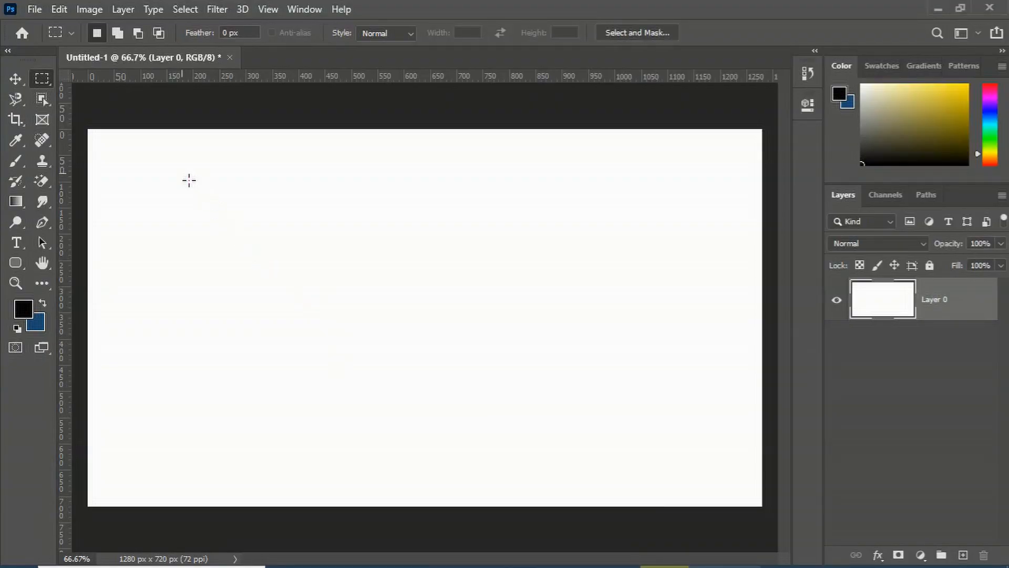
drag(188, 197, 662, 462)
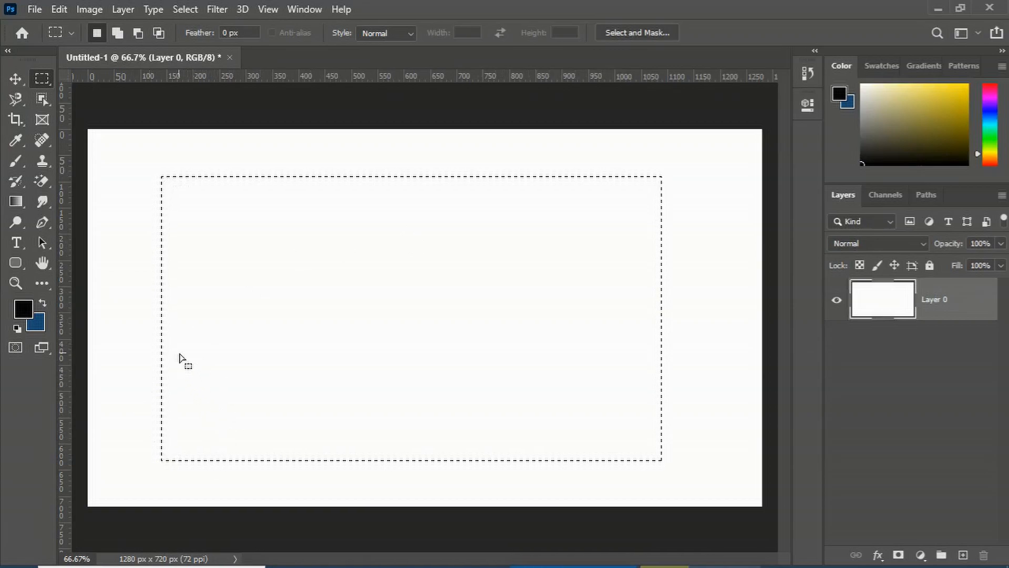
Paint a '6' stroke and a horizontal line inside the selection with the Brush tool
click(15, 160)
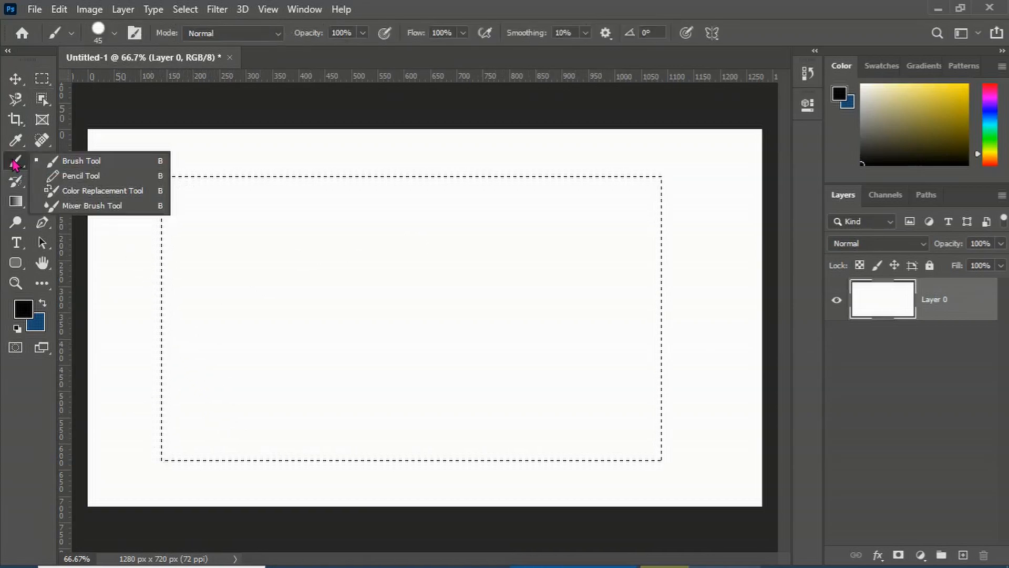
click(50, 162)
mouse_move(362, 229)
mouse_down()
mouse_move(363, 240)
mouse_move(234, 348)
mouse_up()
click(480, 358)
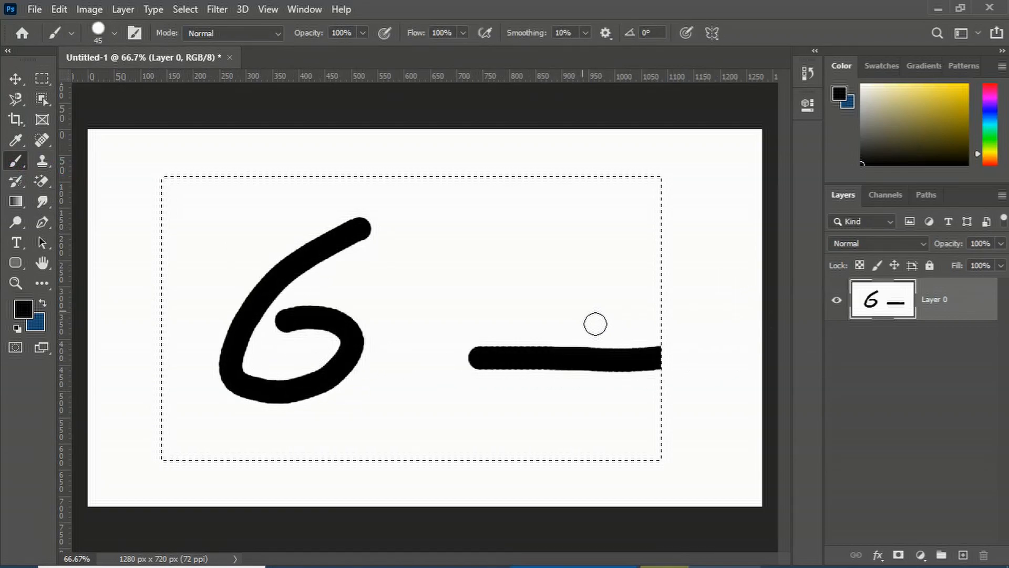
mouse_move(680, 413)
mouse_down()
mouse_move(535, 433)
mouse_move(500, 490)
mouse_move(642, 519)
mouse_move(771, 460)
mouse_move(744, 401)
mouse_move(597, 358)
mouse_move(519, 295)
mouse_move(580, 203)
mouse_move(740, 257)
mouse_up()
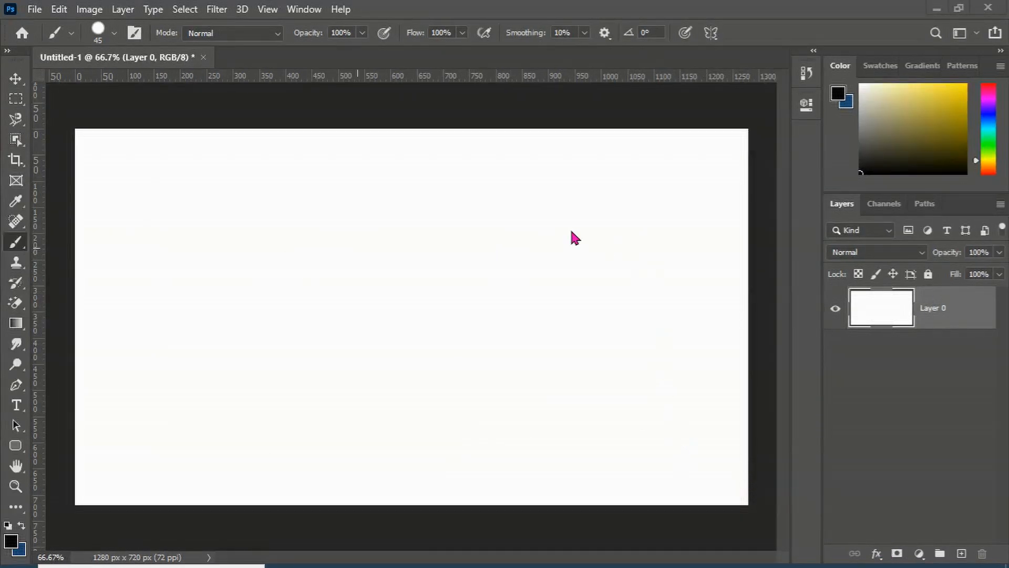
Paint several free strokes across the canvas with the Brush tool, then undo them
right_click(24, 243)
click(49, 240)
mouse_move(123, 247)
mouse_down()
mouse_move(125, 354)
mouse_move(227, 398)
mouse_move(274, 394)
mouse_up()
drag(395, 318, 606, 372)
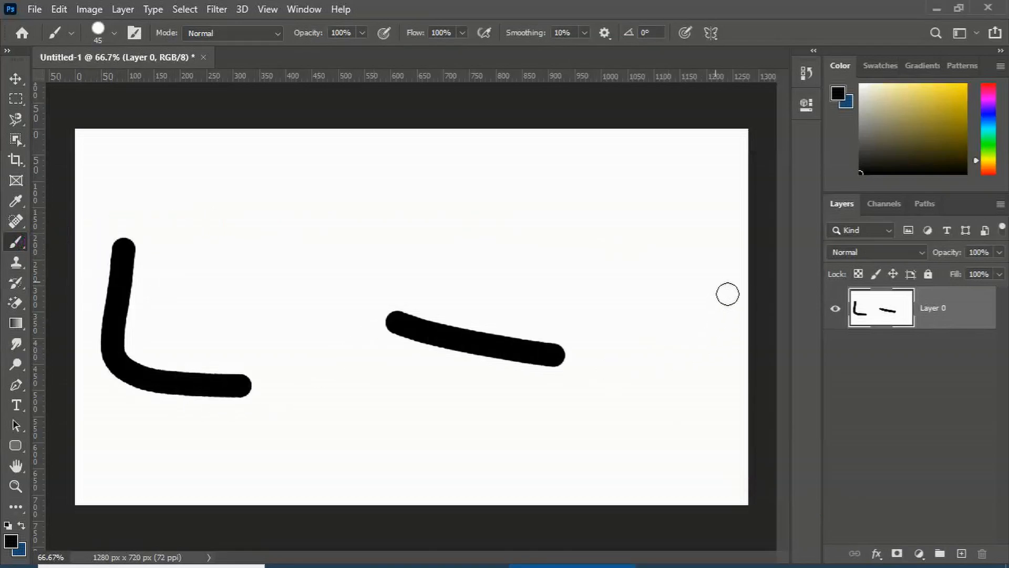
mouse_move(716, 280)
mouse_down()
mouse_move(708, 458)
mouse_move(592, 479)
mouse_up()
mouse_move(592, 388)
mouse_down()
mouse_move(439, 509)
mouse_move(402, 494)
mouse_up()
mouse_move(631, 245)
mouse_down()
mouse_move(341, 227)
mouse_move(178, 237)
mouse_up()
mouse_move(184, 187)
mouse_down()
mouse_move(113, 195)
mouse_move(591, 155)
mouse_up()
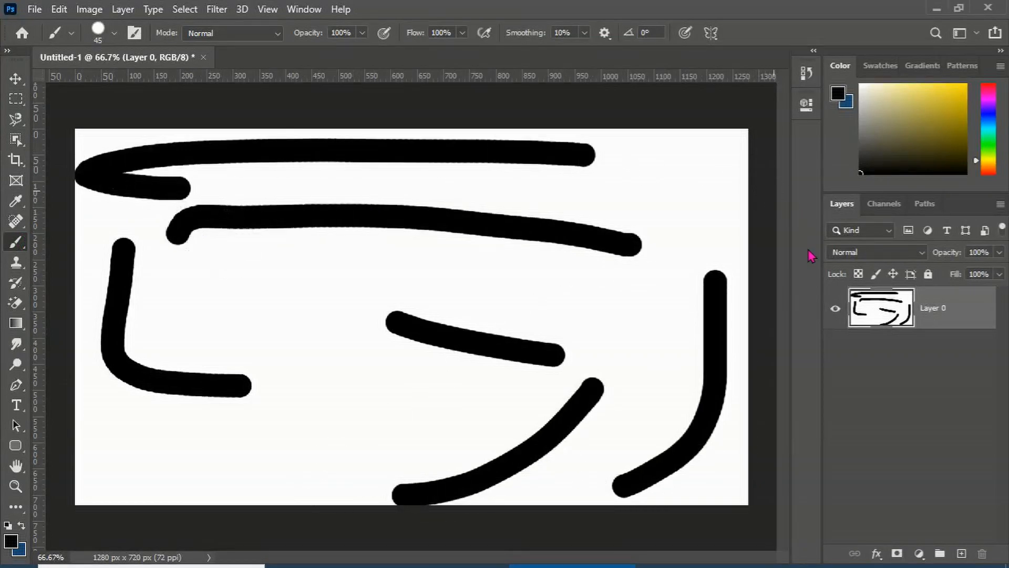
drag(563, 267, 723, 420)
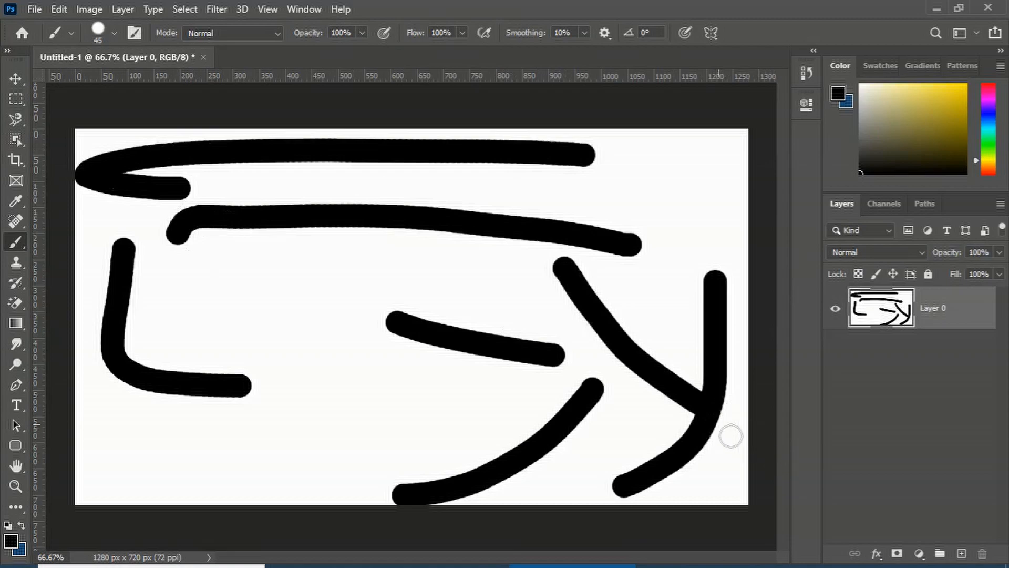
key(ctrl+z)
key(ctrl+z)
key(ctrl+z)
key(ctrl+z)
key(ctrl+z)
key(ctrl+z)
key(ctrl+z)
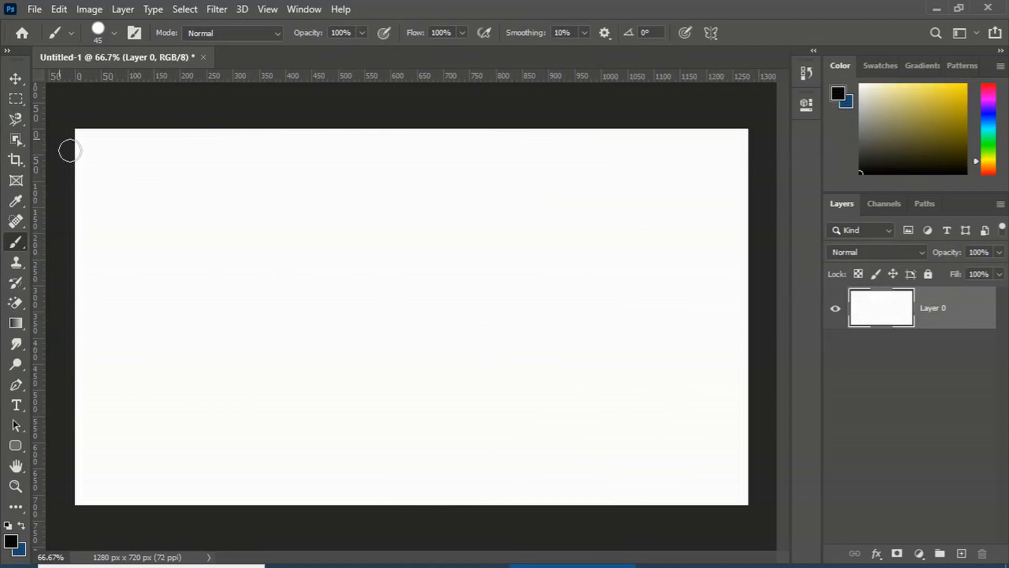
Draw a wide rectangular selection in the middle of the canvas with the Rectangular Marquee tool
click(16, 100)
click(58, 100)
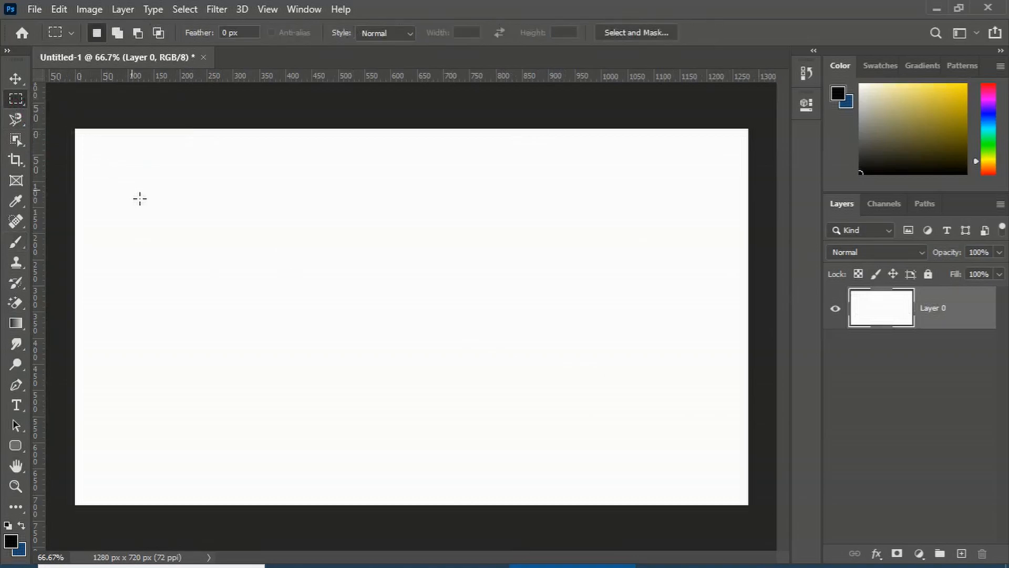
drag(151, 215, 633, 440)
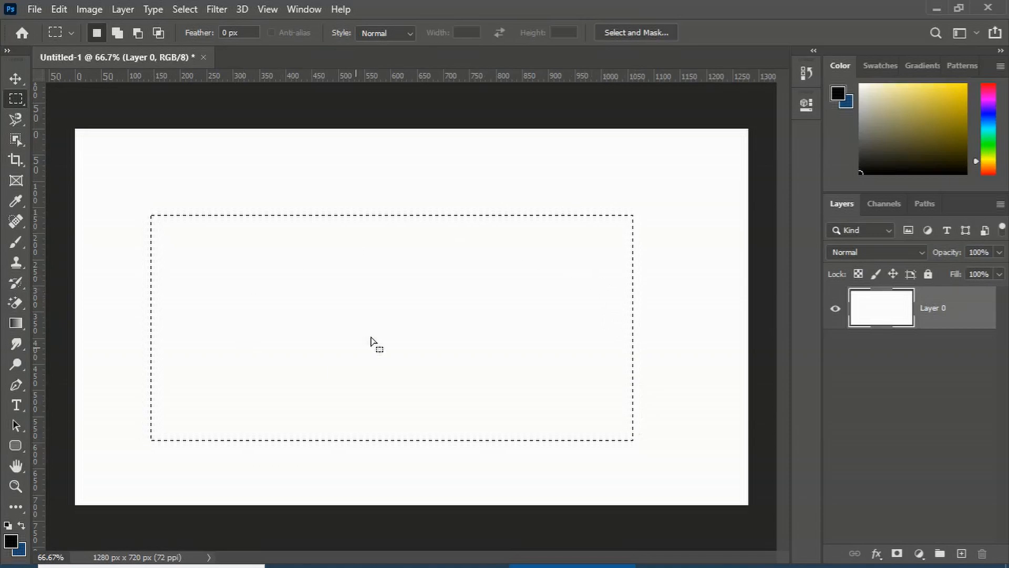
Paint a thick stroke across the top of the selection with the Brush tool
click(20, 245)
click(47, 246)
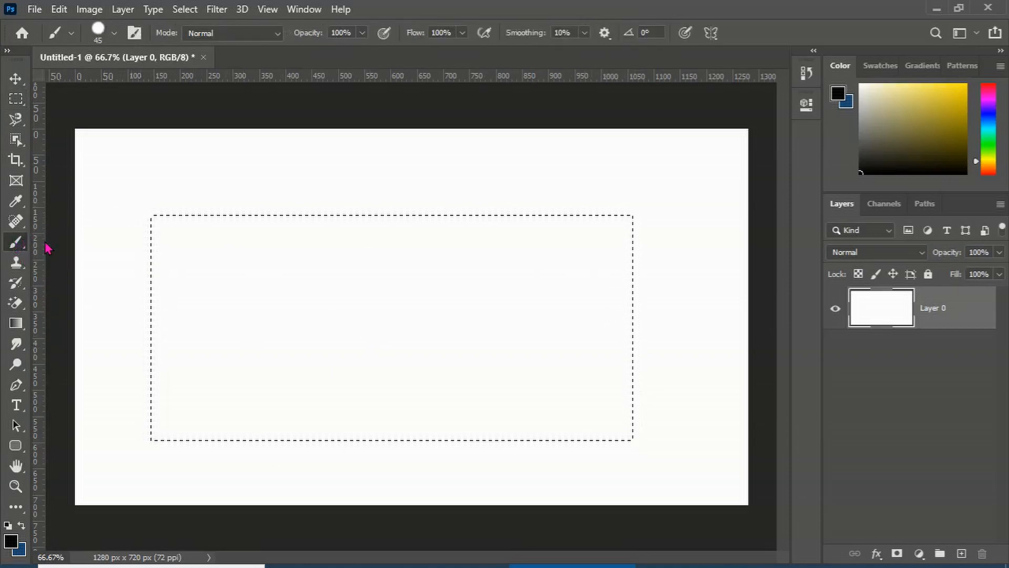
mouse_move(132, 242)
mouse_down()
mouse_move(298, 221)
mouse_move(124, 261)
mouse_move(340, 241)
mouse_move(174, 260)
mouse_move(291, 231)
mouse_move(83, 285)
mouse_move(399, 243)
mouse_move(509, 251)
mouse_move(330, 247)
mouse_move(474, 223)
mouse_move(335, 220)
mouse_move(632, 208)
mouse_move(355, 208)
mouse_move(550, 222)
mouse_move(445, 252)
mouse_move(634, 255)
mouse_move(709, 232)
mouse_move(480, 227)
mouse_move(416, 273)
mouse_move(241, 296)
mouse_move(149, 288)
mouse_move(325, 279)
mouse_up()
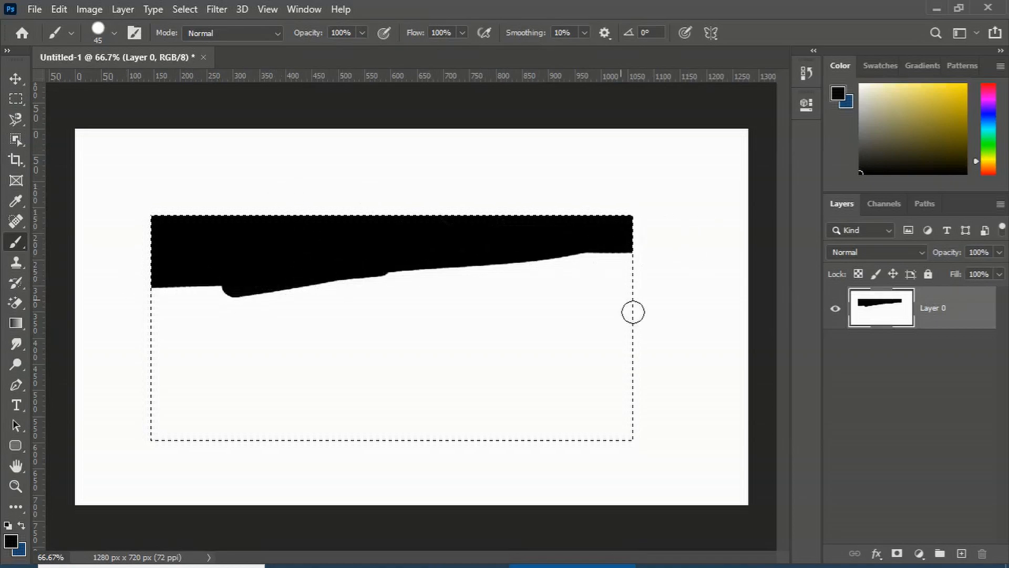
Deselect and undo the recent steps back to the original Background layer
key(ctrl+d)
key(ctrl+z)
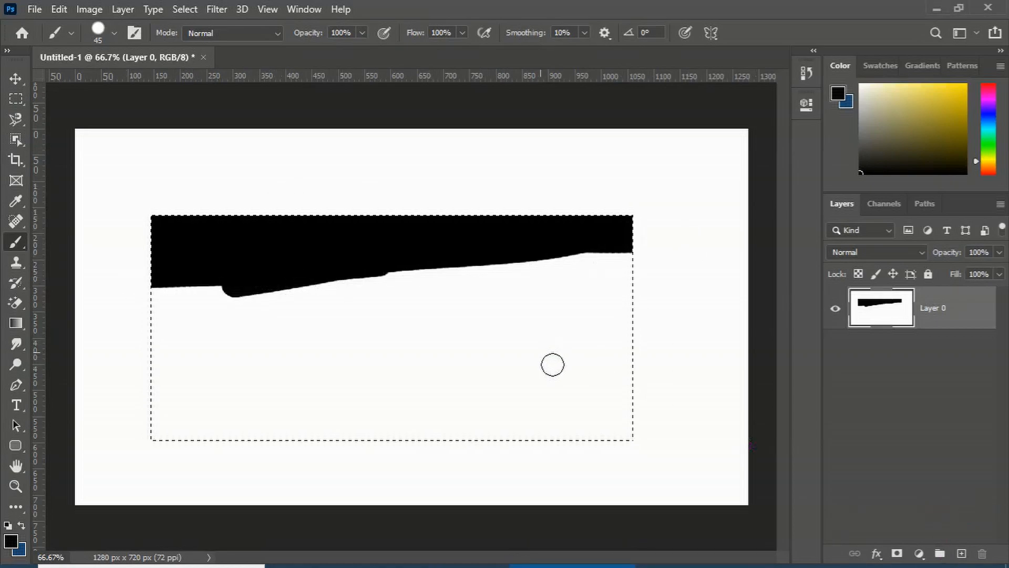
key(ctrl+z)
key(ctrl+z)
key(ctrl+z)
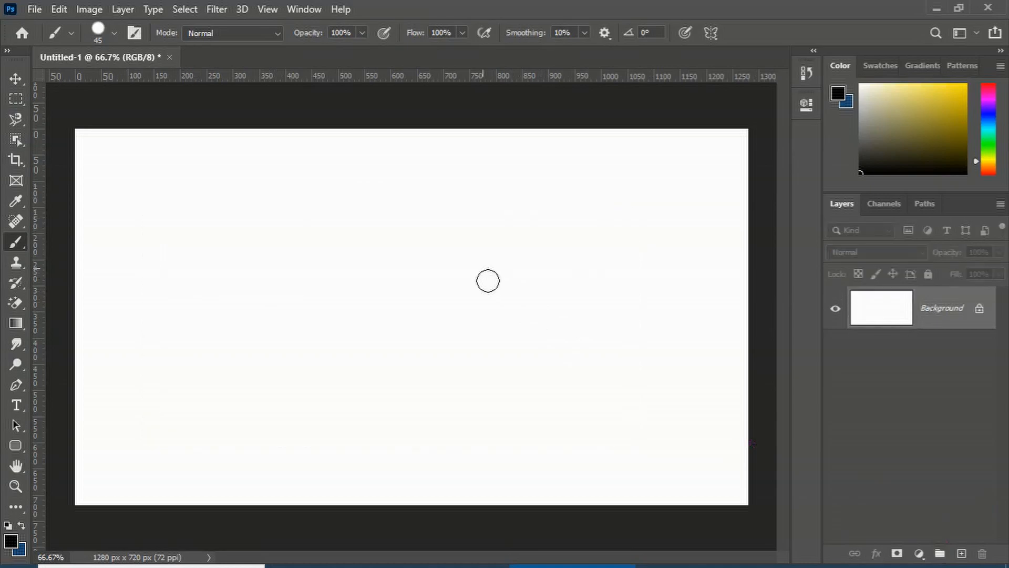
Draw several rectangular selections one after another with the Rectangular Marquee tool, each replacing the previous one
click(15, 99)
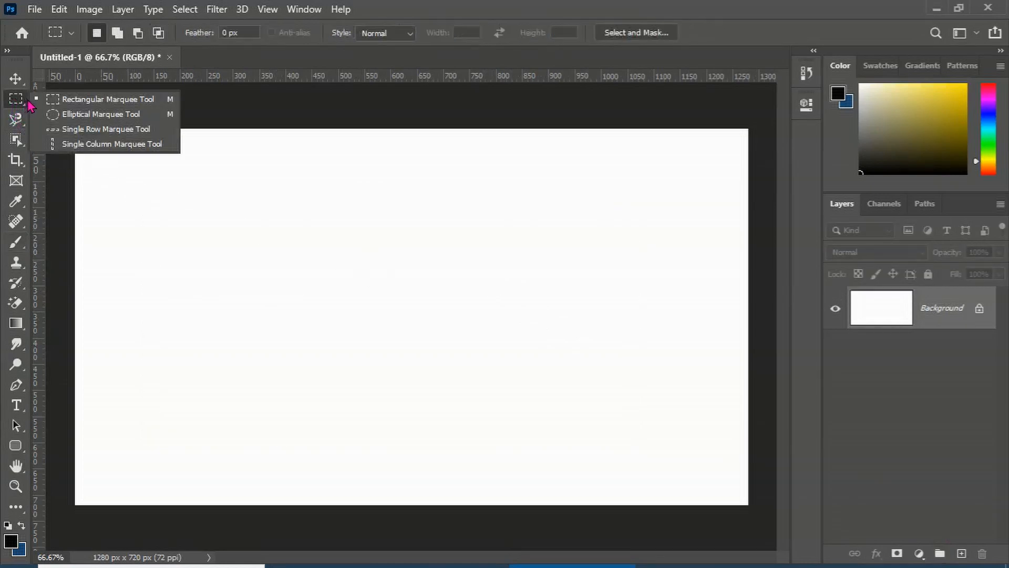
click(70, 102)
drag(124, 195, 261, 340)
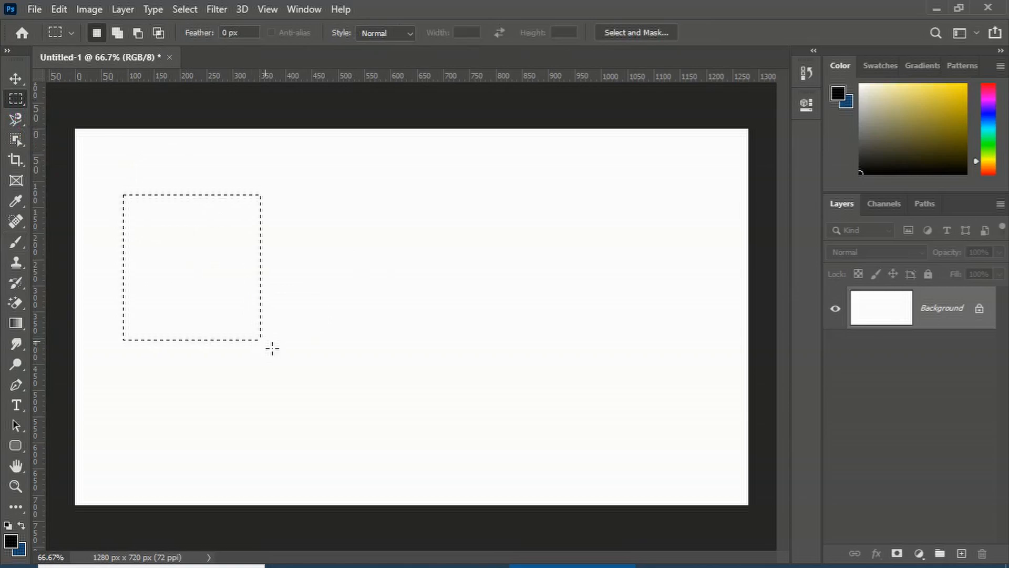
drag(316, 203, 413, 396)
drag(471, 289, 567, 410)
drag(598, 348, 683, 449)
drag(420, 296, 480, 403)
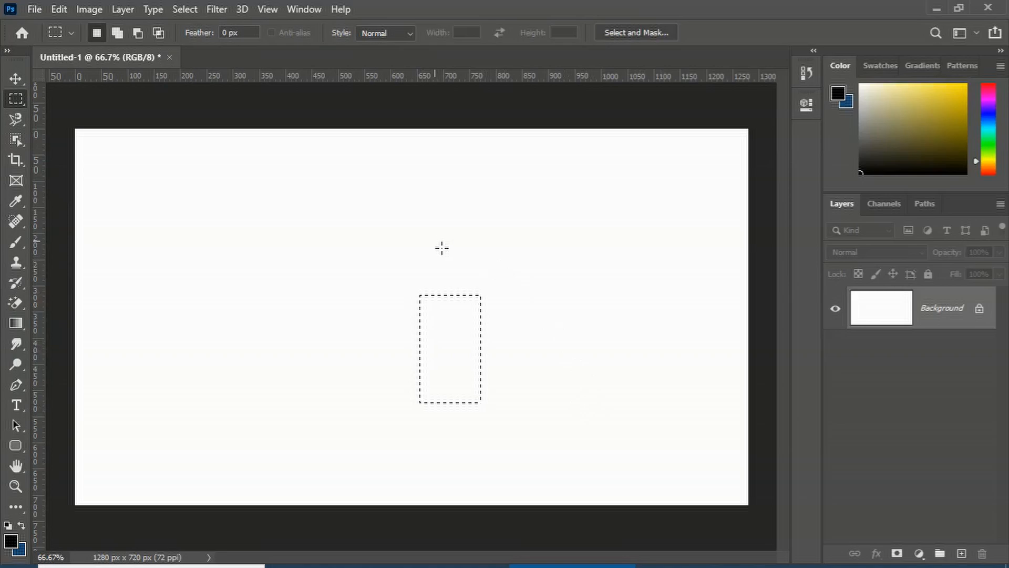
Switch the Rectangular Marquee to add mode and draw four more rectangles around the existing selection
click(117, 34)
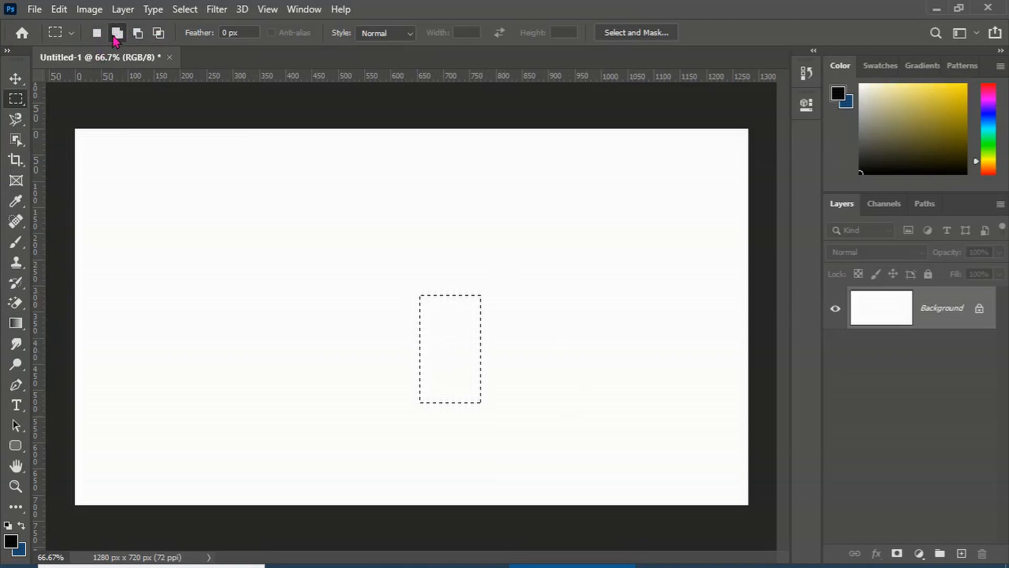
click(98, 33)
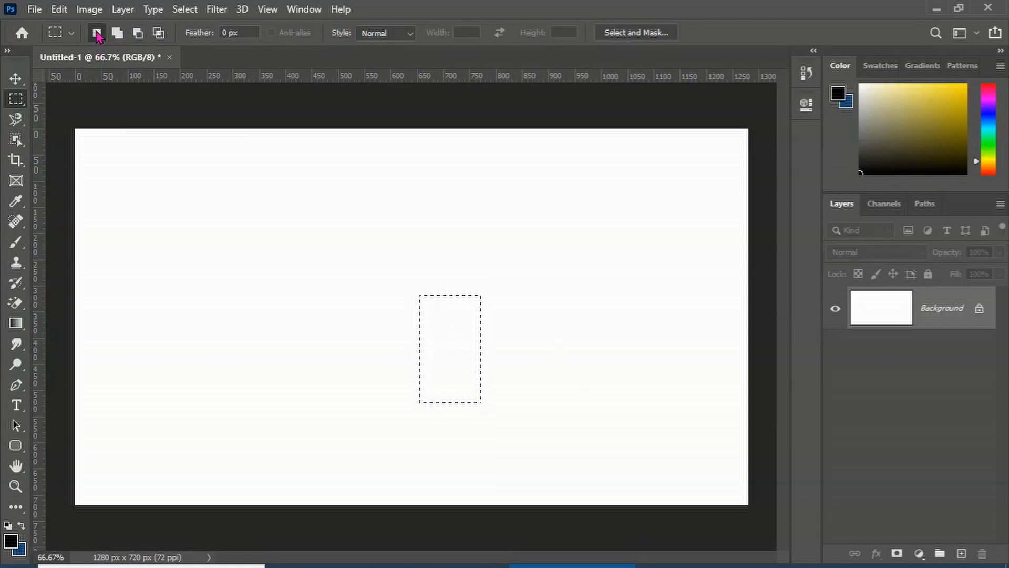
click(117, 34)
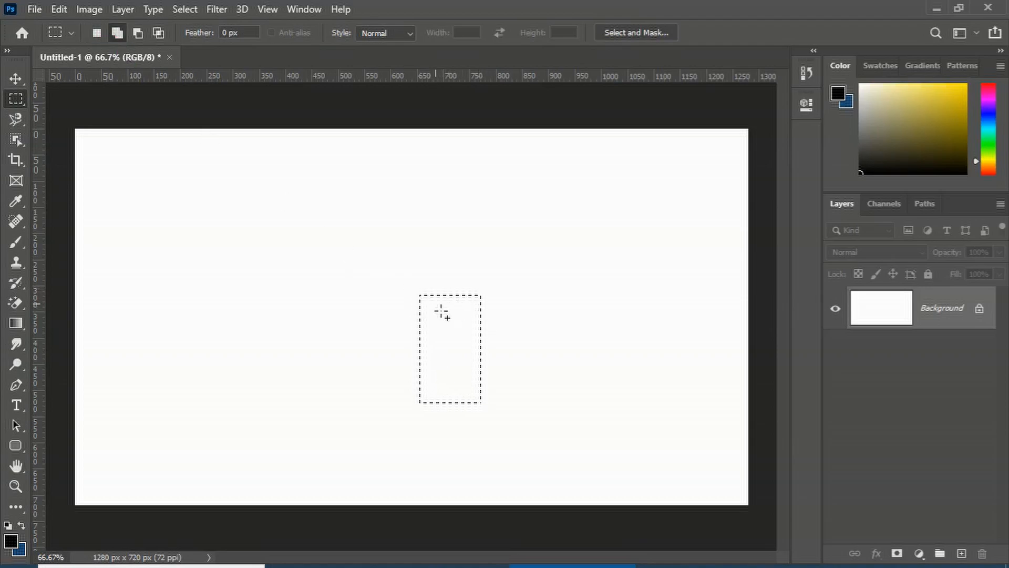
drag(515, 317, 585, 409)
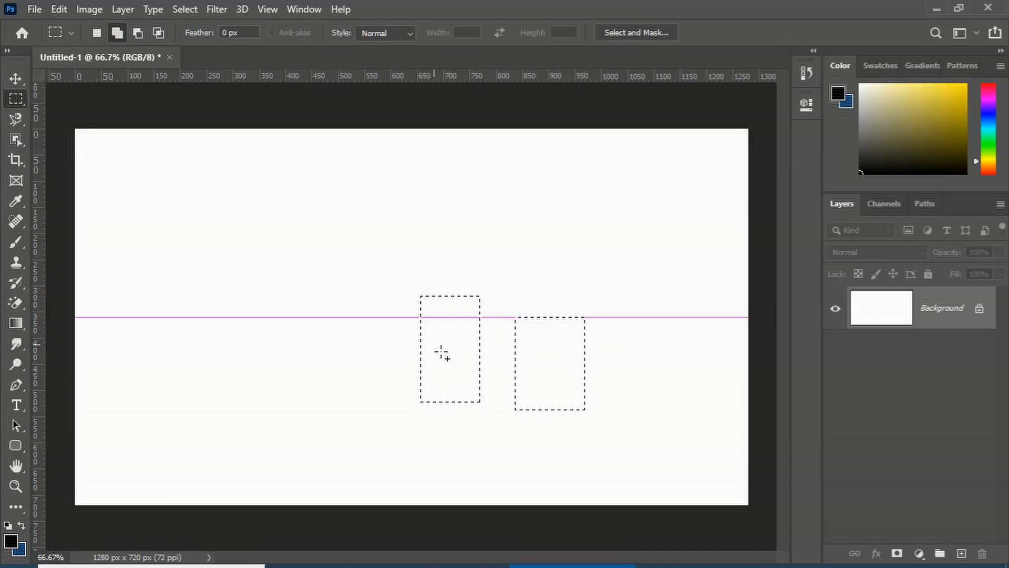
drag(333, 205, 398, 295)
drag(213, 210, 276, 297)
drag(205, 334, 295, 456)
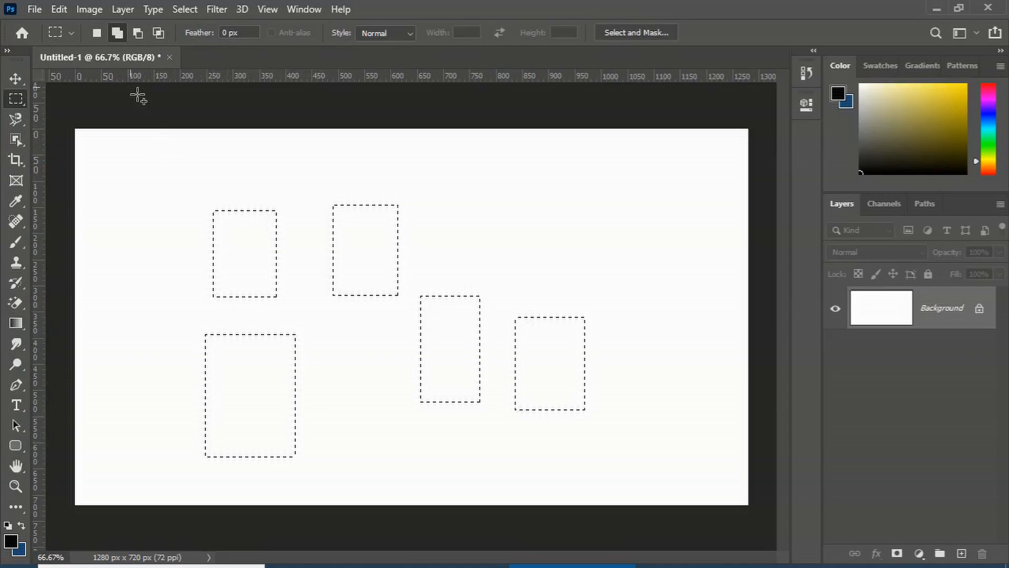
Return to new-selection mode and draw a single wide rectangle in the upper right of the canvas
click(95, 34)
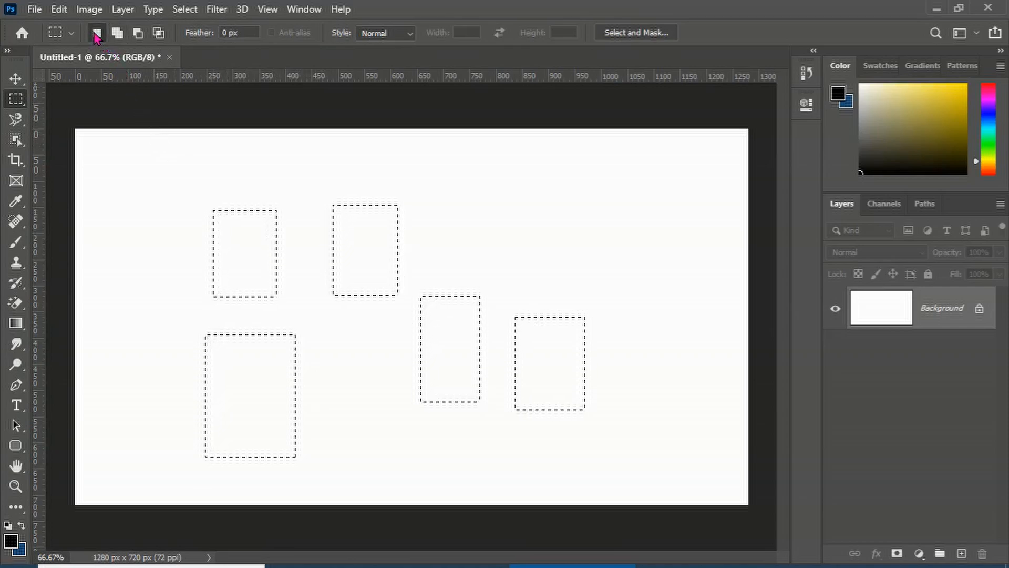
click(467, 191)
drag(454, 183, 603, 288)
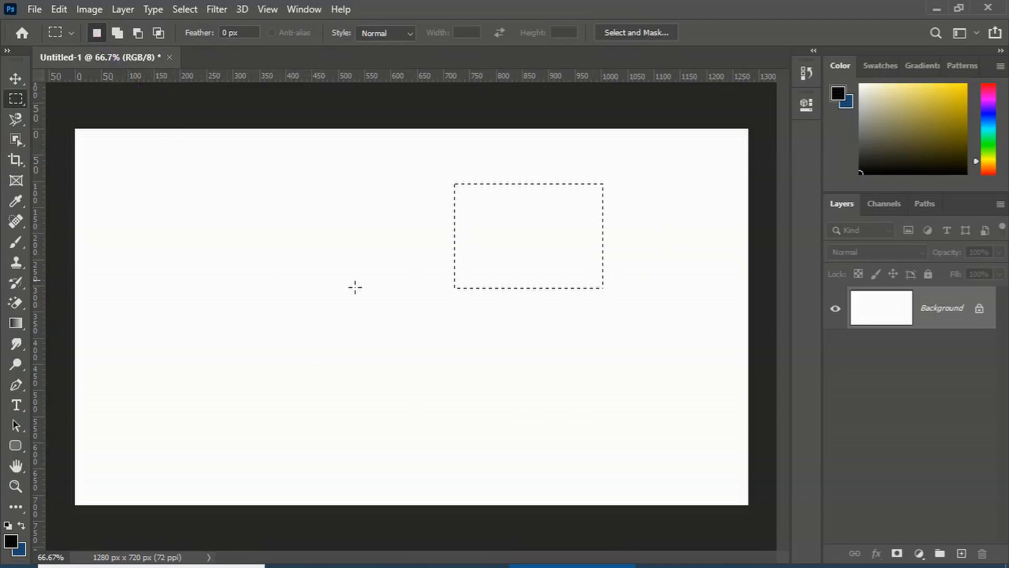
Switch to add mode and add two more rectangles, one at the left and one lower in the middle
click(117, 33)
drag(193, 249, 330, 369)
drag(404, 343, 583, 433)
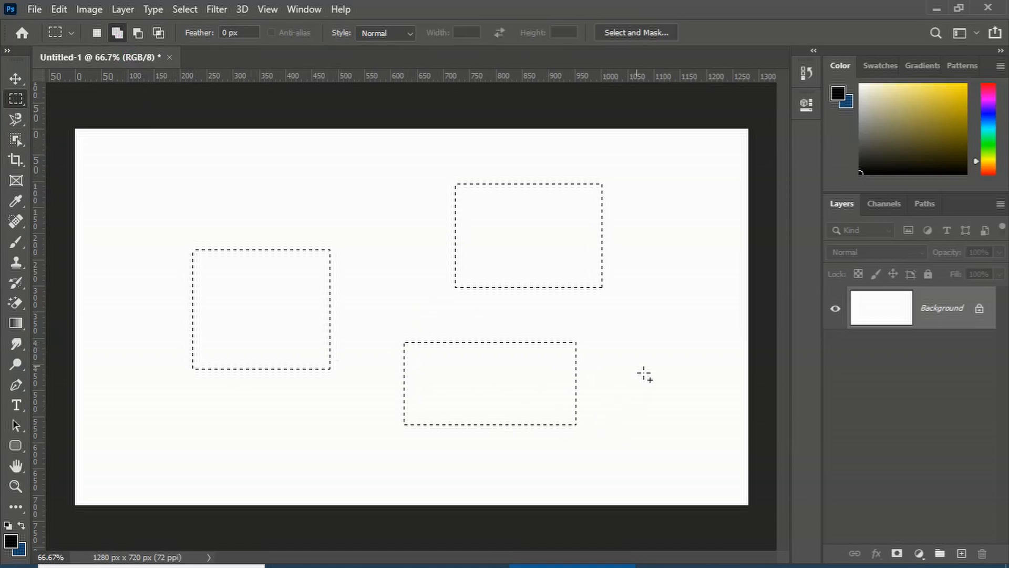
Deselect, undo the deselection, and add three overlapping rectangles to build one large combined selection
key(ctrl+d)
key(ctrl+z)
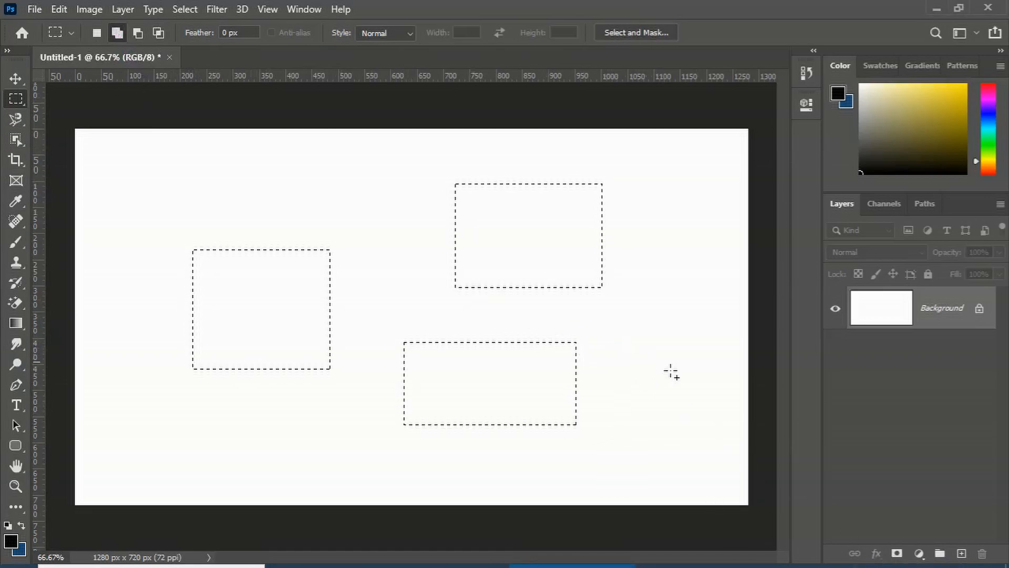
drag(705, 378, 277, 262)
drag(116, 147, 281, 293)
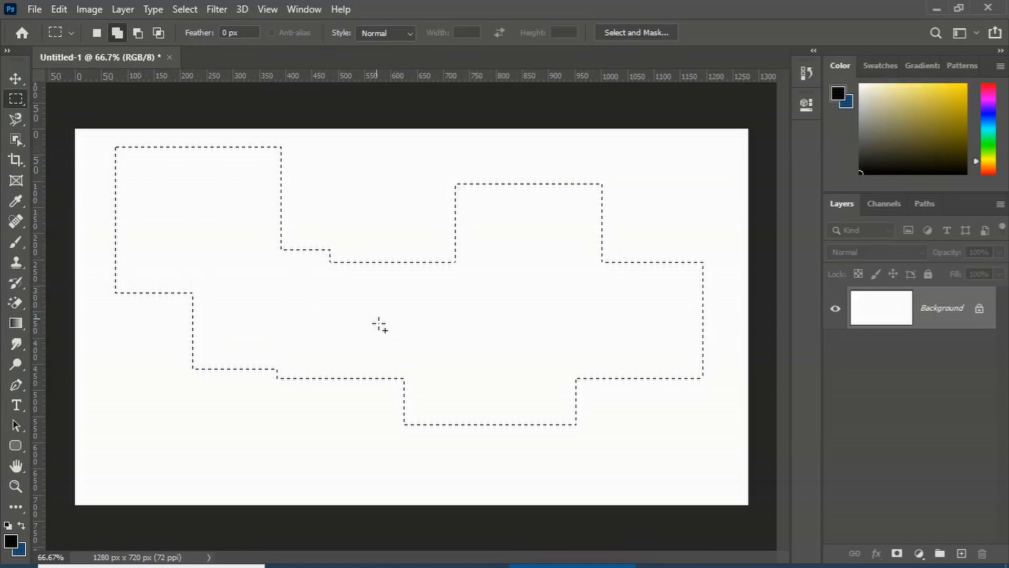
drag(398, 158, 302, 261)
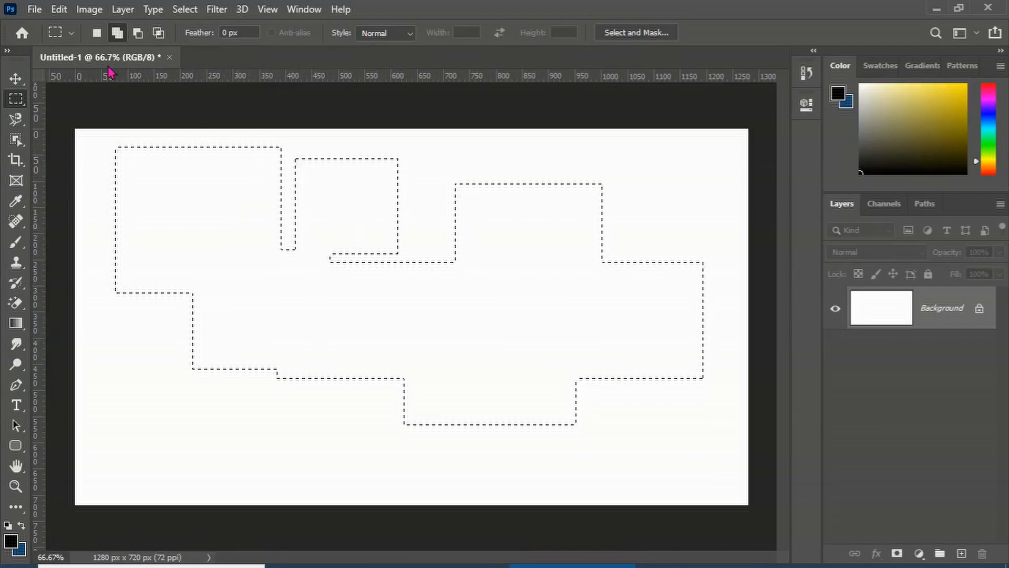
Switch to subtract mode and cut a large band and a small strip out of the combined selection
click(137, 33)
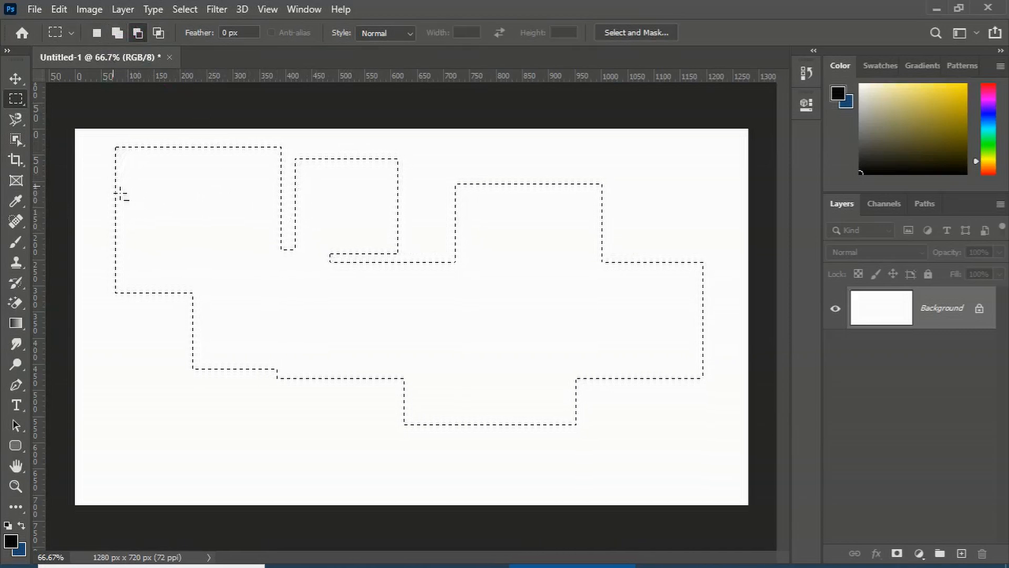
drag(104, 182, 727, 375)
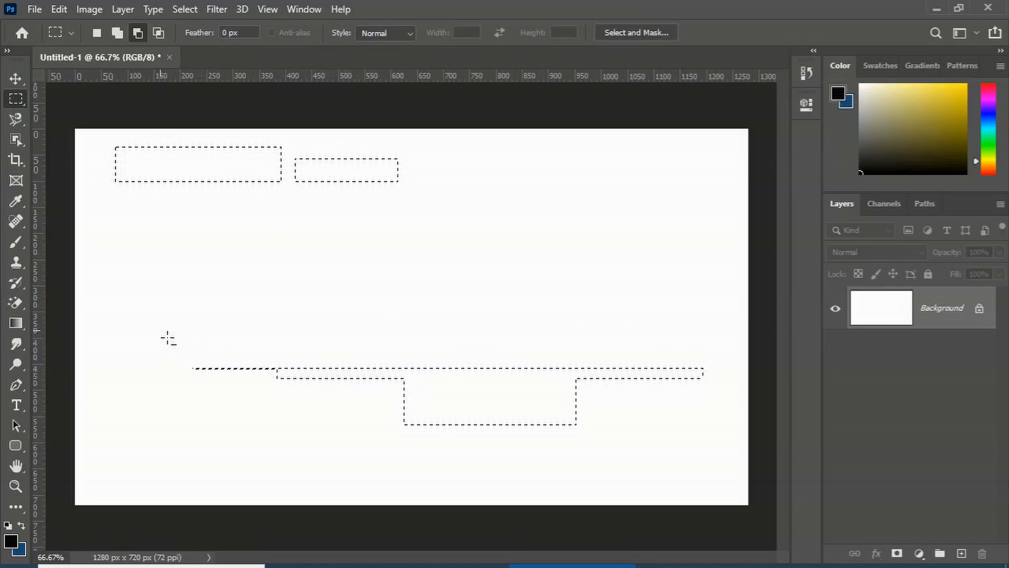
drag(351, 417, 404, 418)
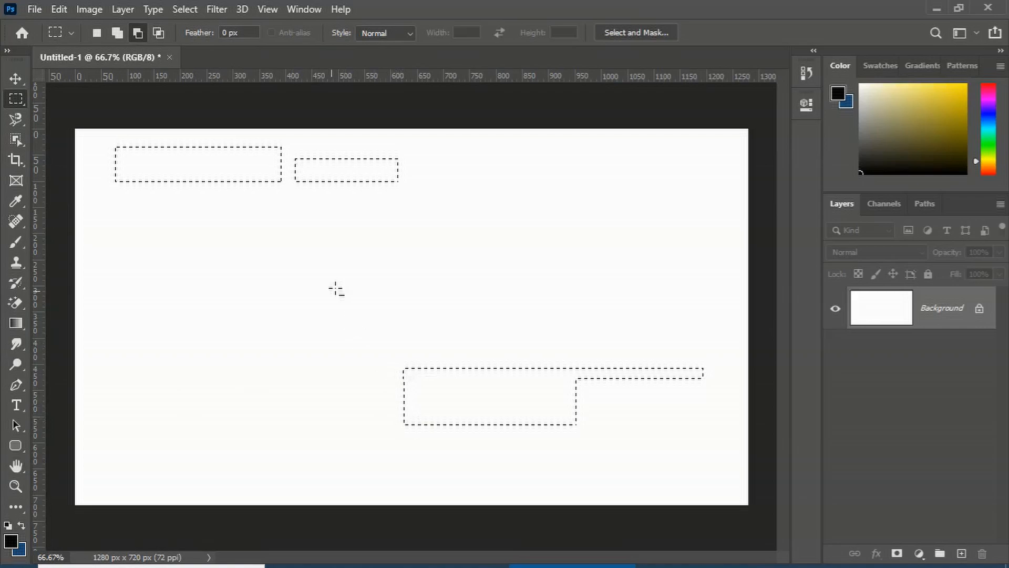
Subtract three more rectangles from the remaining lower part of the selection
click(138, 33)
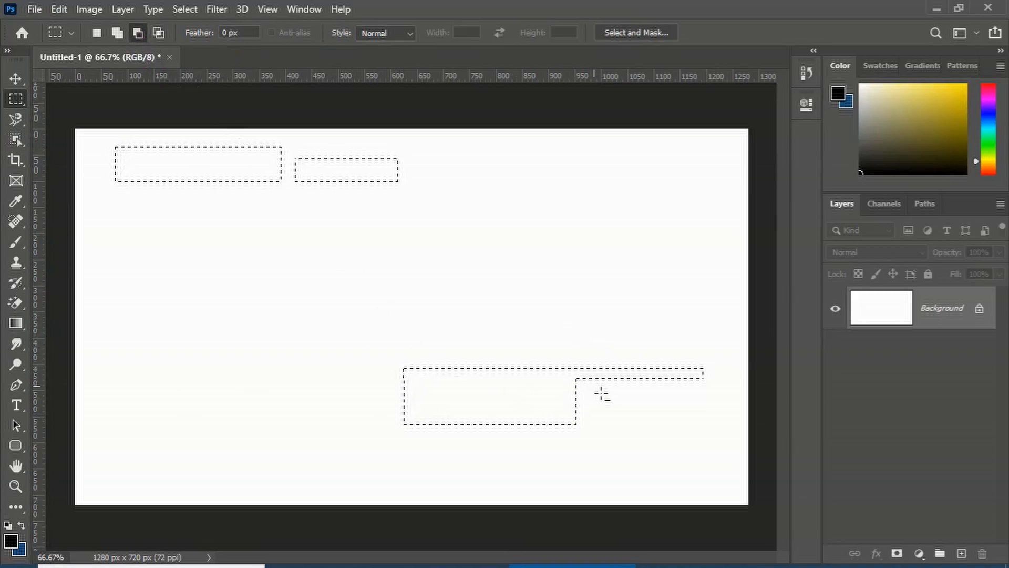
drag(572, 342, 628, 381)
drag(698, 396, 728, 397)
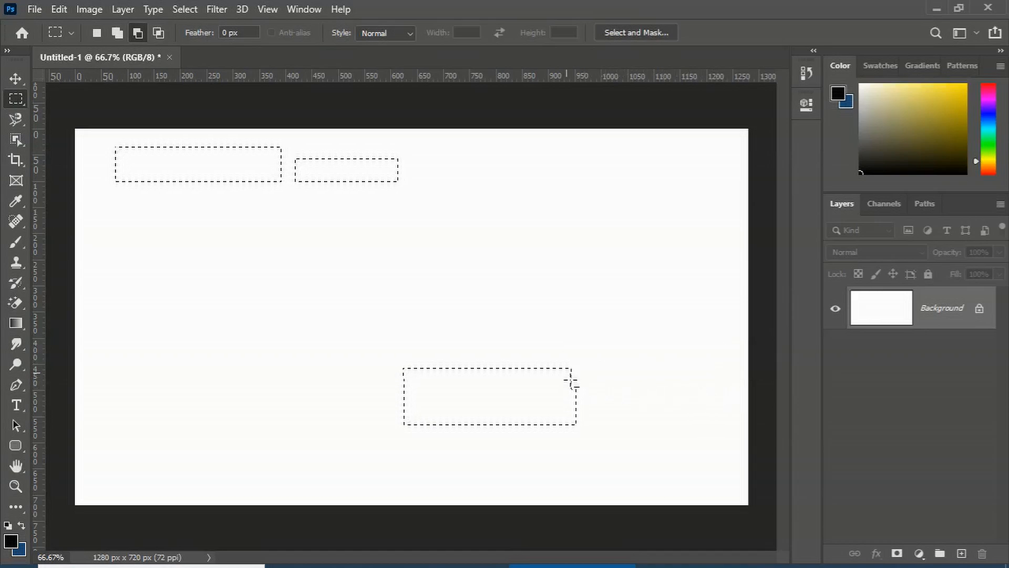
drag(453, 384, 637, 347)
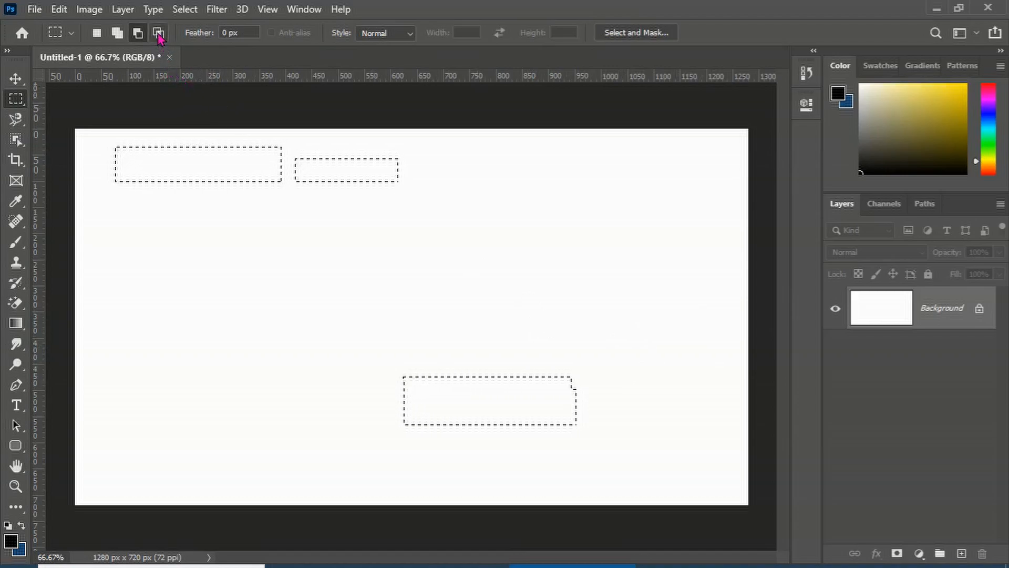
Switch to add mode and add three new rectangles across the middle of the canvas
click(120, 32)
drag(173, 242, 338, 367)
drag(405, 251, 542, 370)
drag(611, 303, 714, 442)
Switch to intersect mode and intersect the selection with several overlapping rectangles
click(158, 33)
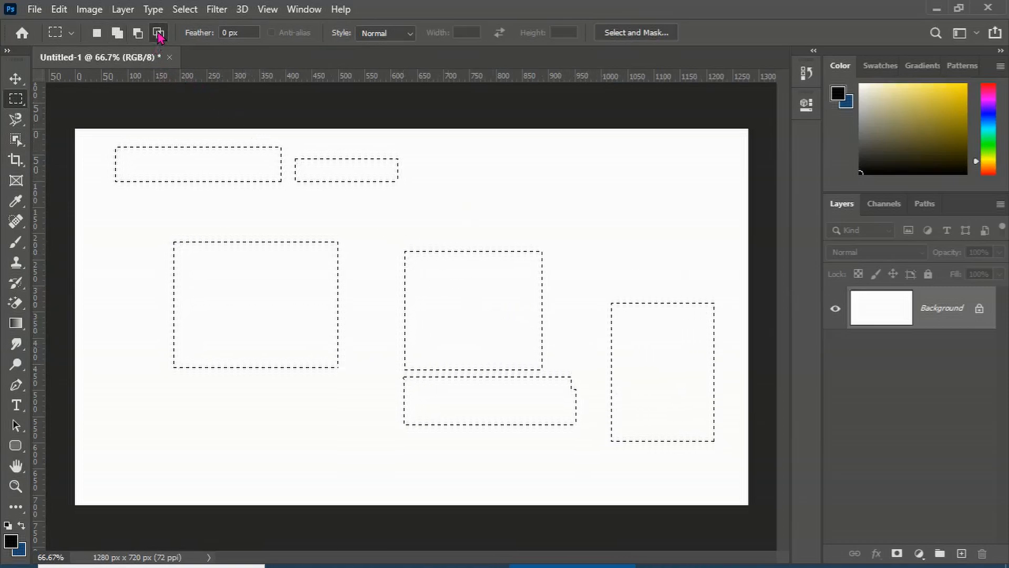
drag(115, 213, 681, 336)
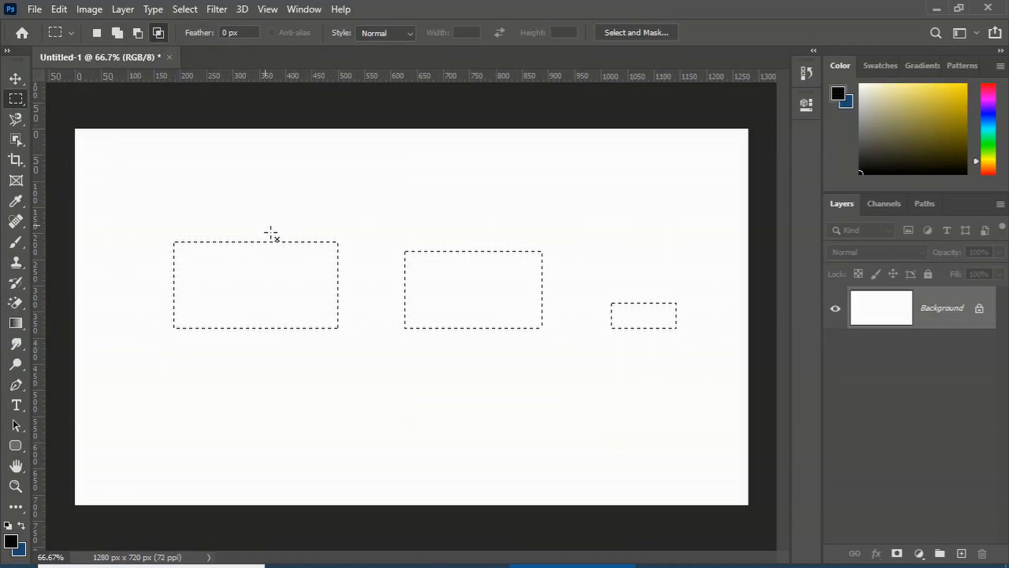
drag(159, 210, 599, 288)
drag(452, 208, 568, 302)
drag(491, 233, 589, 321)
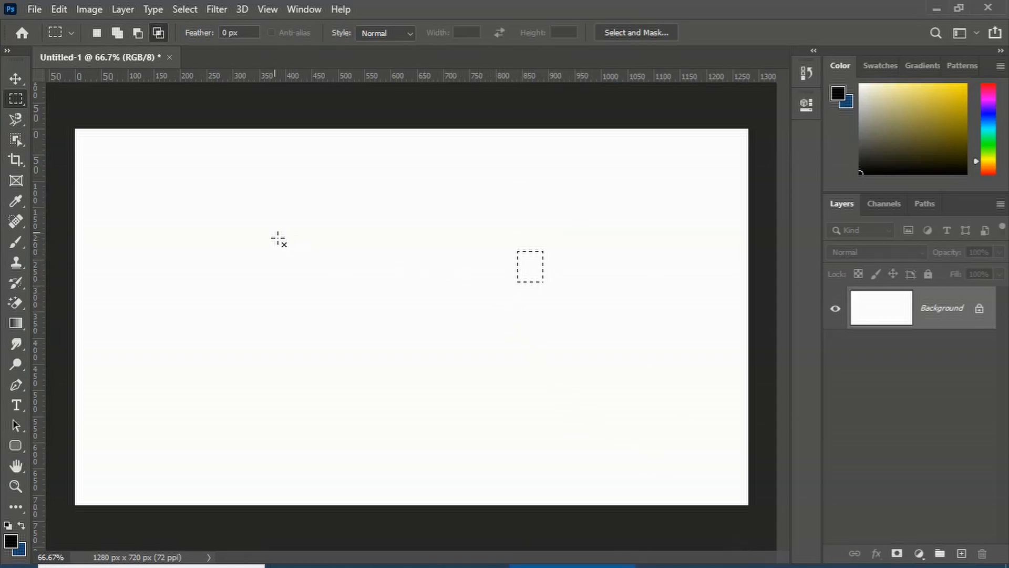
Intersect with one more rectangle, deselect, and unlock the Background layer into a regular layer
drag(163, 214, 341, 374)
click(459, 226)
click(979, 308)
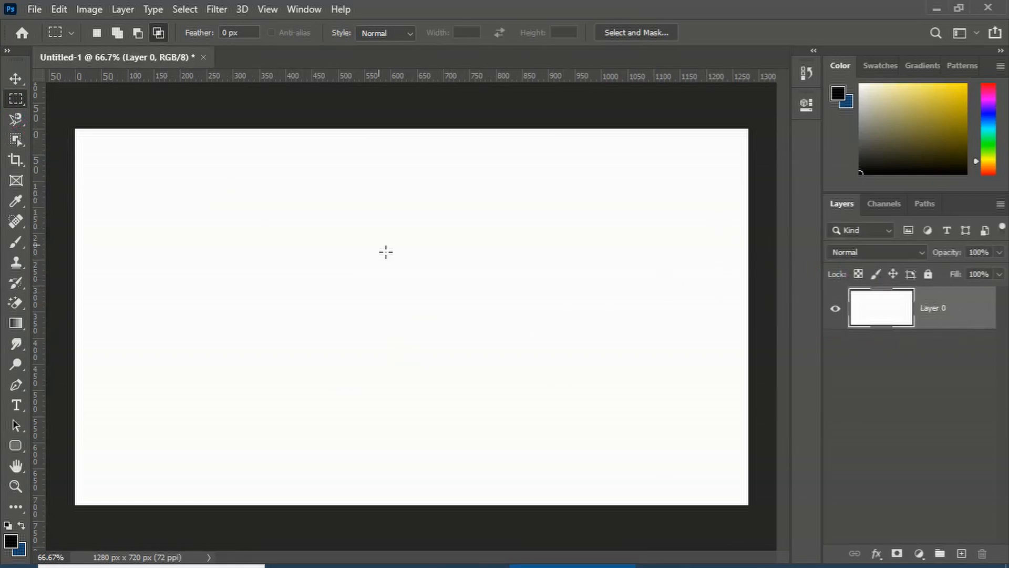
Draw a rectangle and, in add mode, build a stepped selection from several overlapping rectangles
drag(150, 229, 333, 349)
drag(383, 271, 478, 397)
click(461, 226)
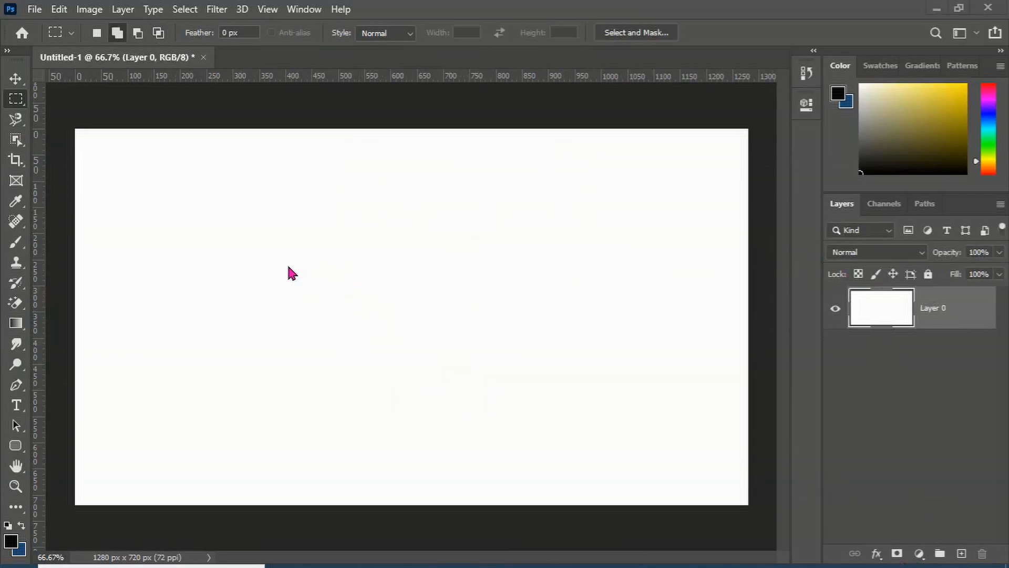
click(288, 268)
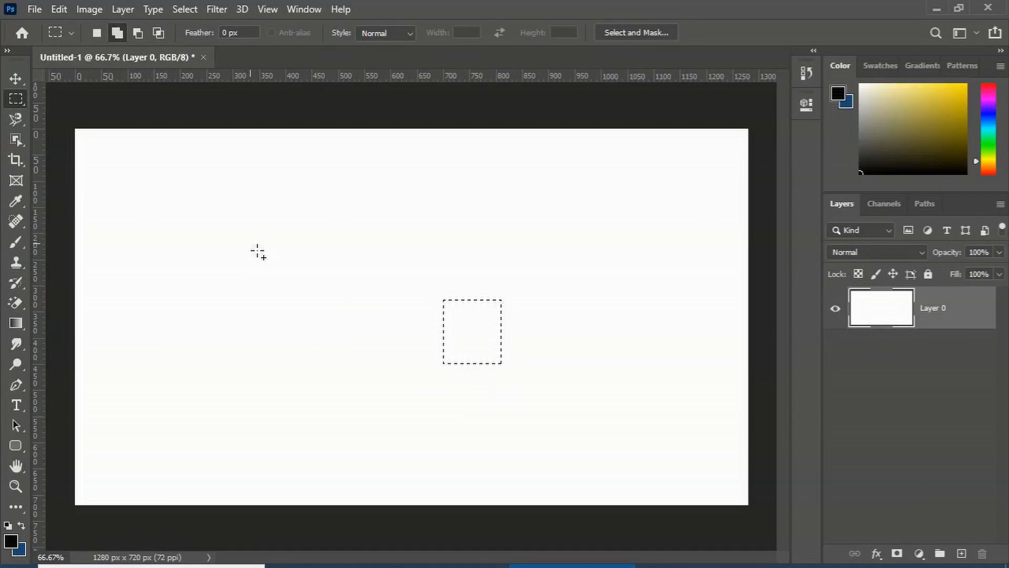
drag(340, 234, 552, 344)
drag(259, 192, 397, 268)
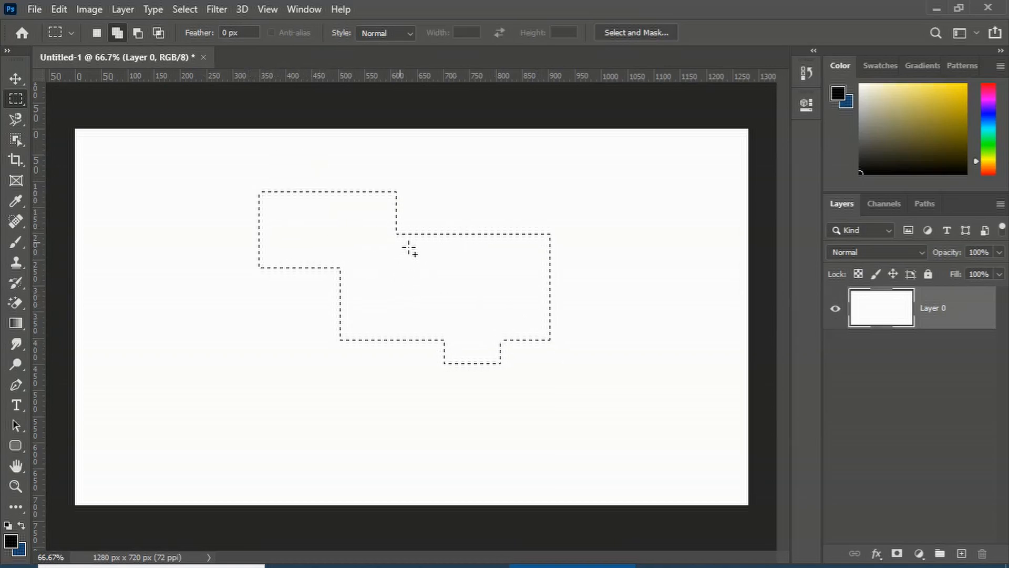
drag(482, 181, 602, 279)
drag(649, 389, 507, 300)
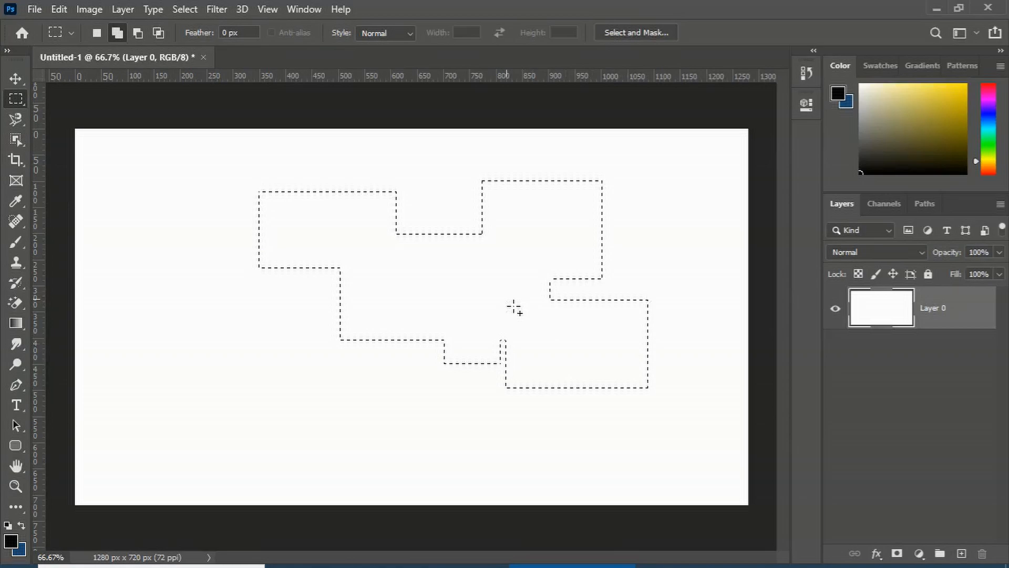
Subtract several overlapping rectangles from the stepped selection until it is cleared
key(alt)
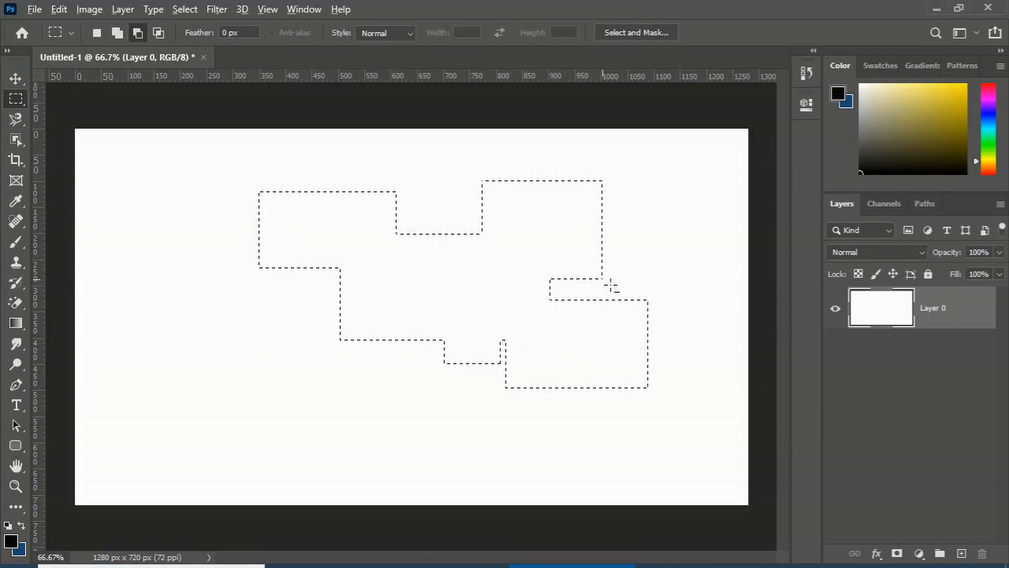
drag(669, 217, 461, 351)
drag(541, 280, 721, 478)
drag(468, 294, 595, 440)
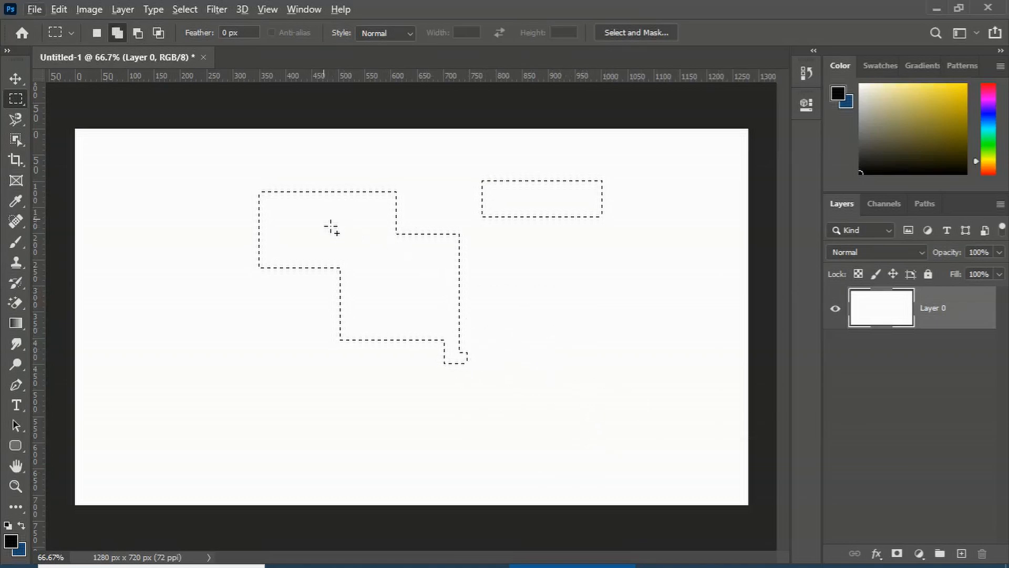
drag(203, 157, 408, 312)
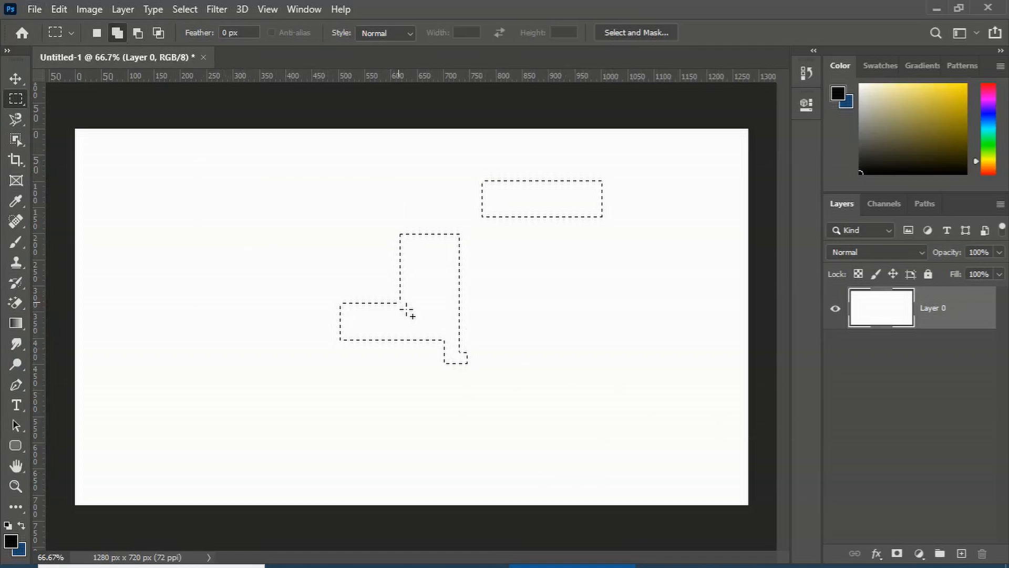
drag(620, 349, 431, 265)
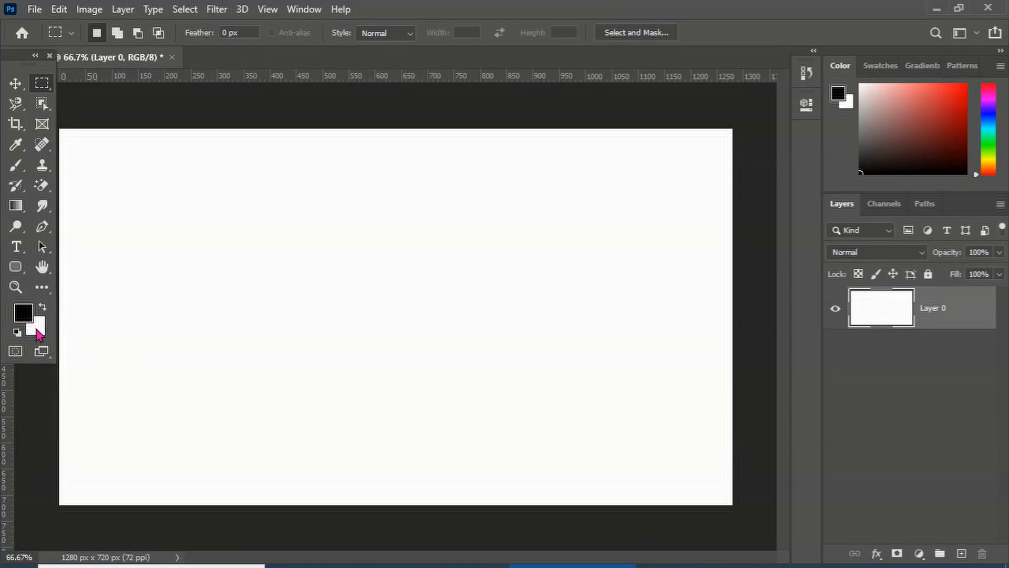
Set the foreground color to red ca2929 in the color picker
click(25, 313)
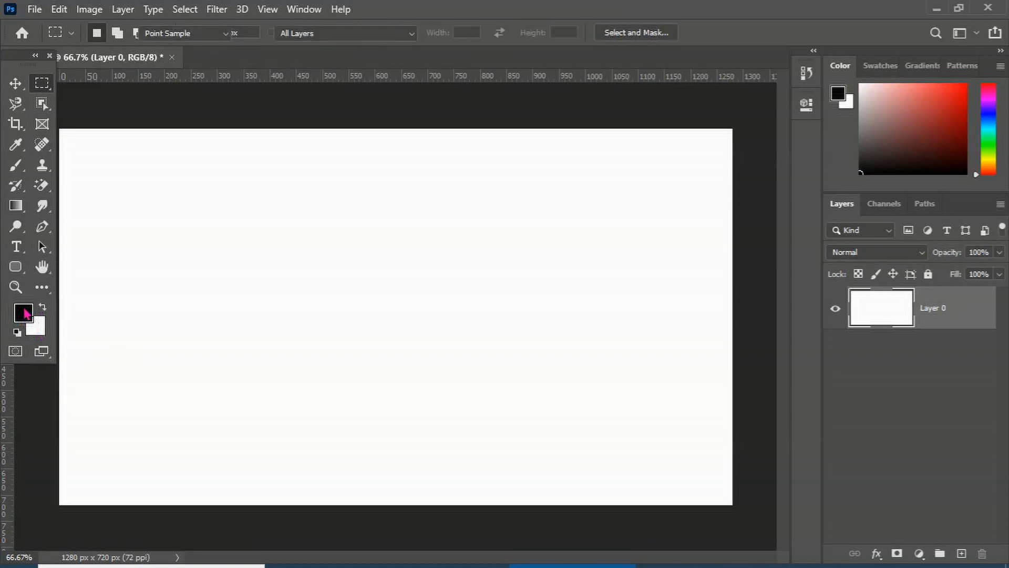
click(456, 149)
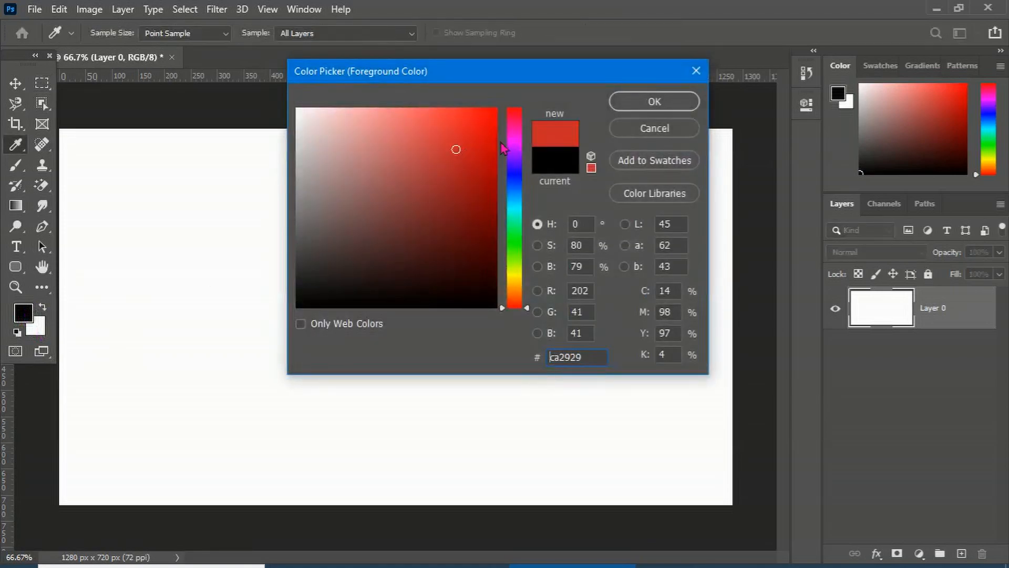
click(641, 109)
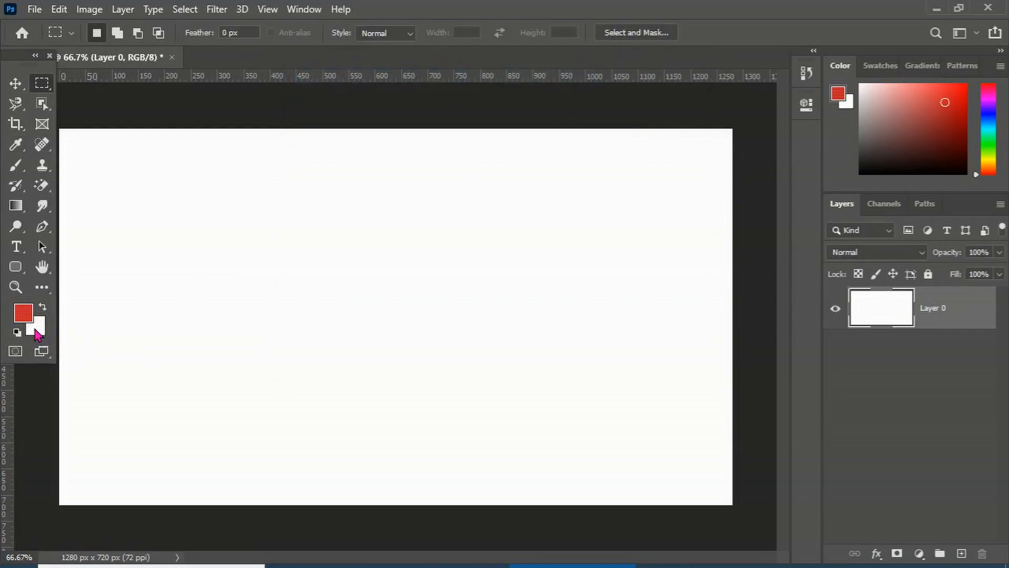
Set the background color to light blue 169cda in the color picker
click(36, 332)
click(514, 197)
click(476, 137)
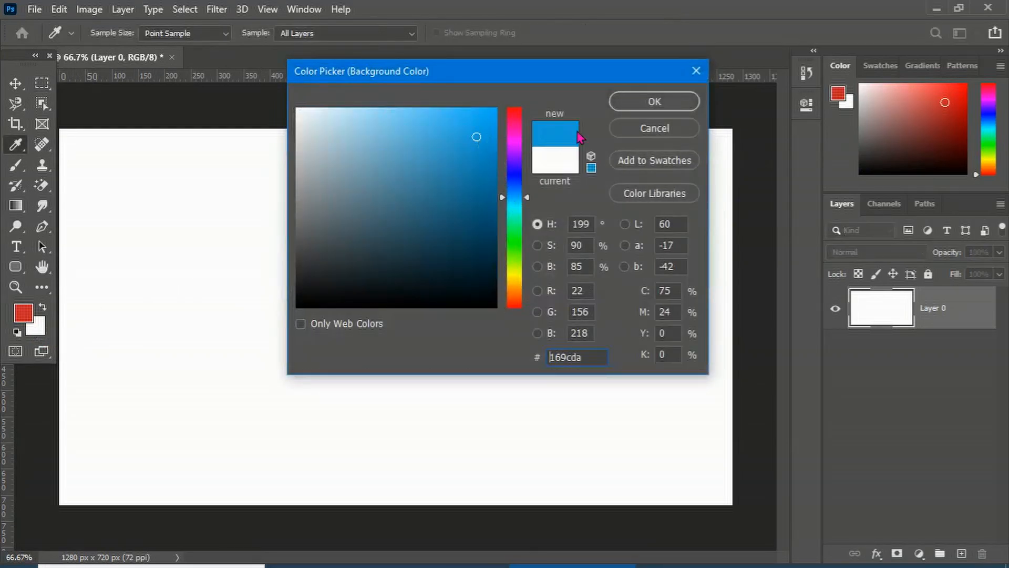
click(642, 105)
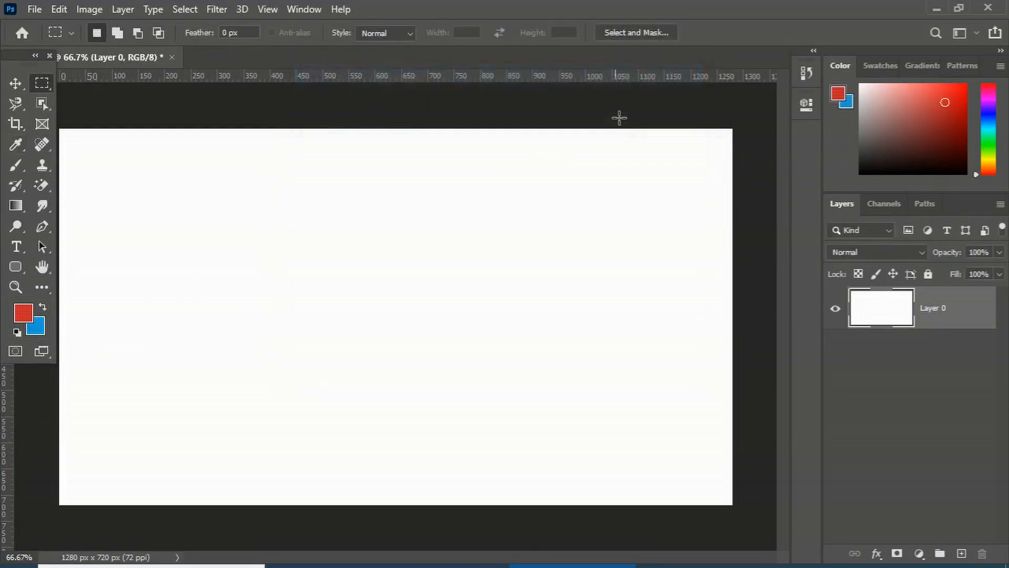
Change the background color to a deeper blue 101ae0
click(36, 329)
click(514, 177)
click(489, 137)
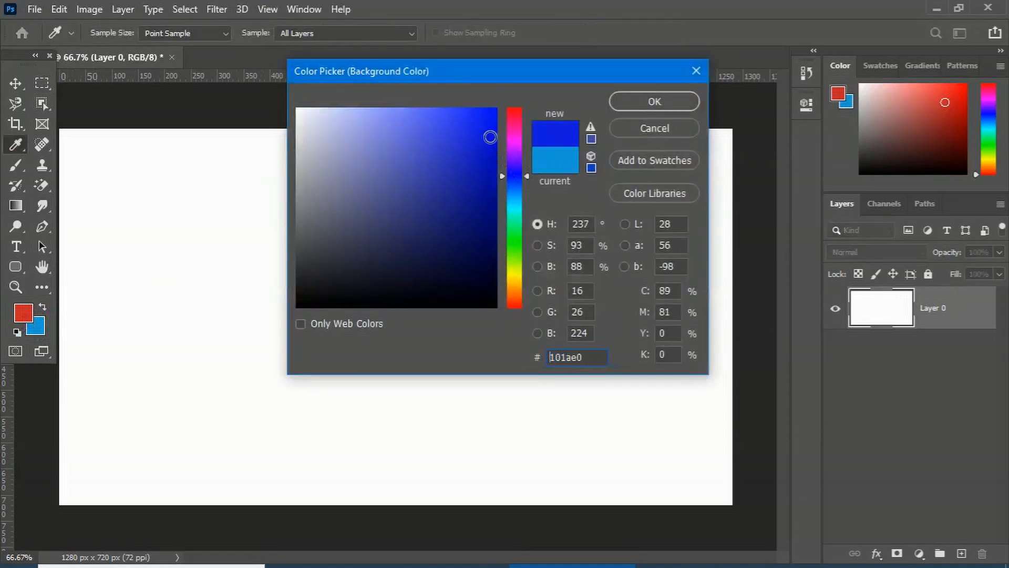
click(642, 108)
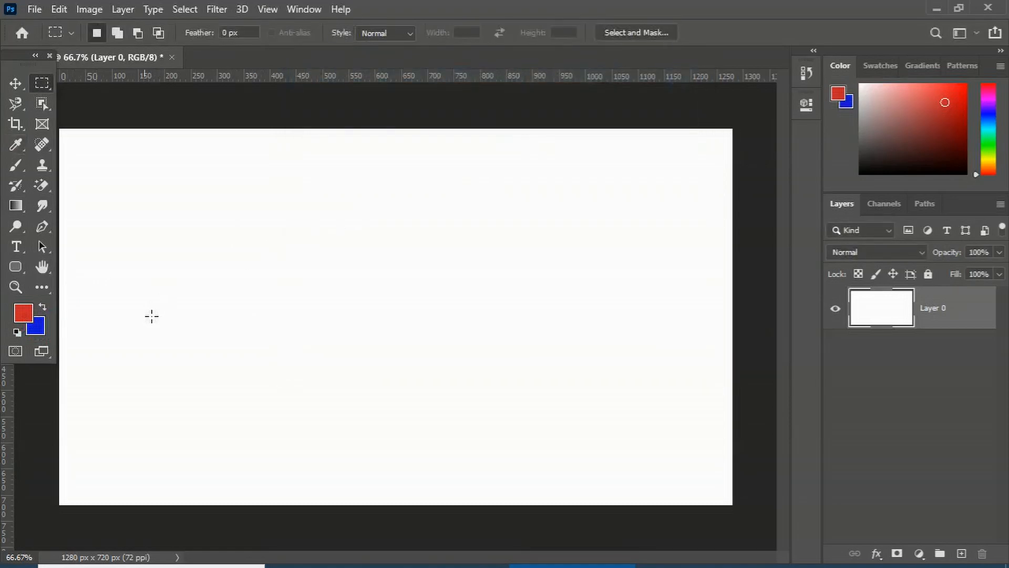
Pick the Brush tool, paint a red vertical stroke, swap the colors and paint blue vertical and horizontal strokes
click(16, 165)
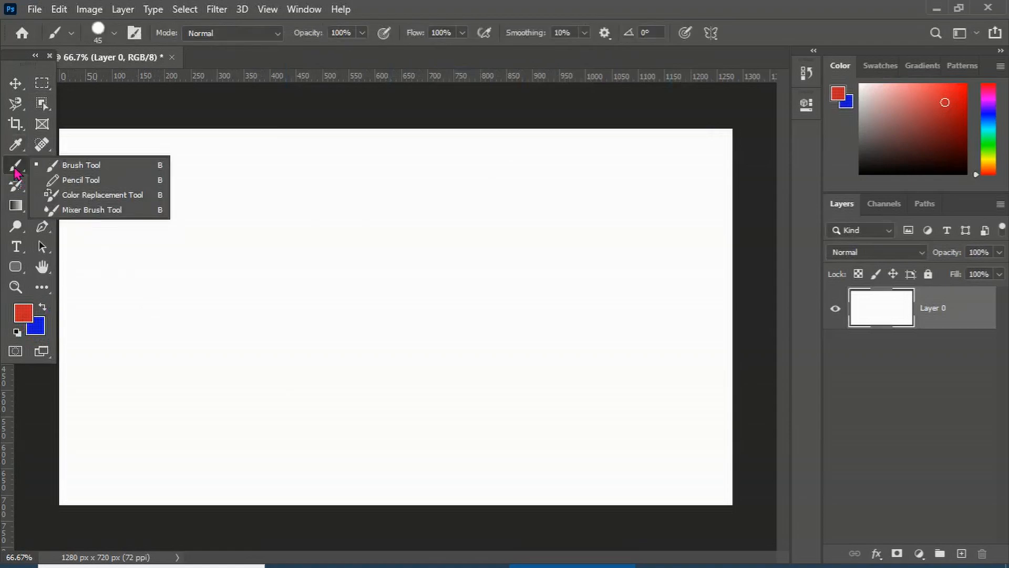
click(74, 165)
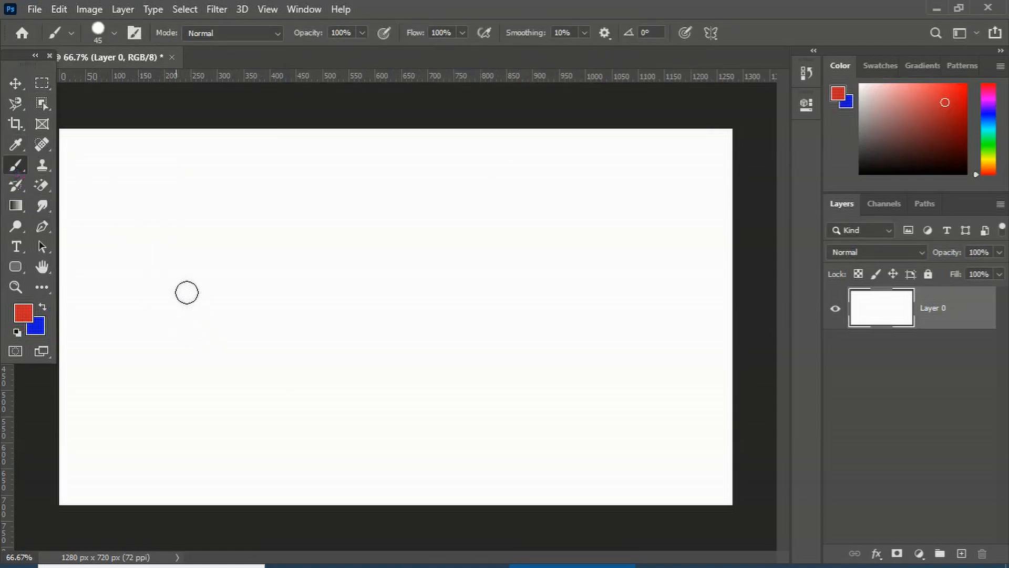
drag(162, 252, 169, 394)
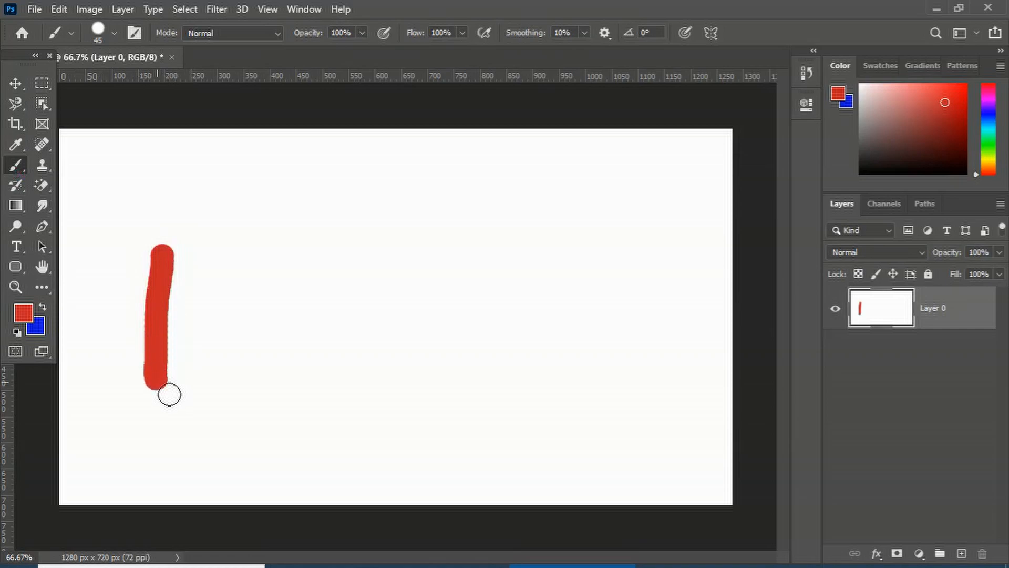
click(44, 308)
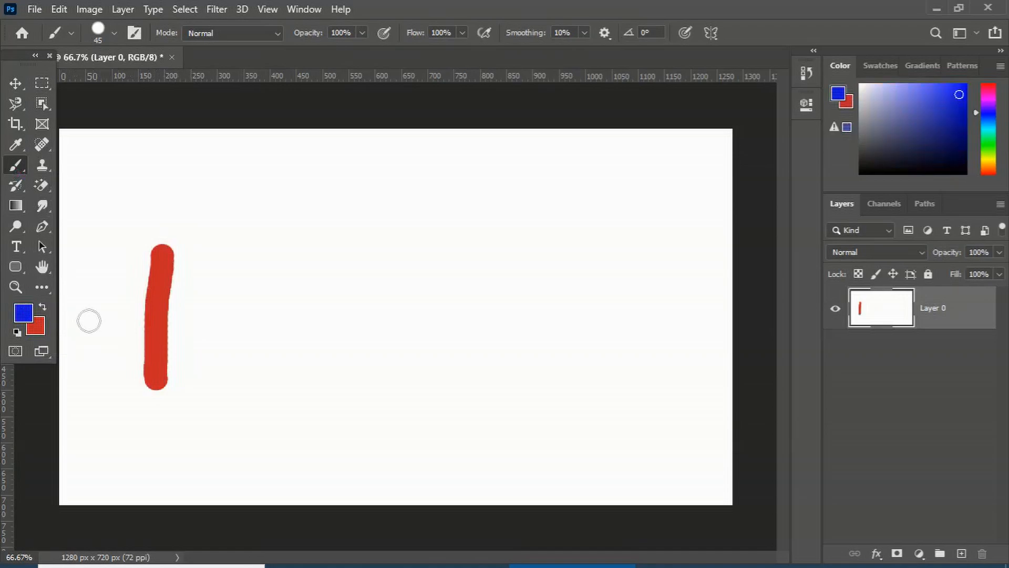
mouse_move(177, 281)
mouse_down()
mouse_move(188, 320)
mouse_move(186, 394)
mouse_up()
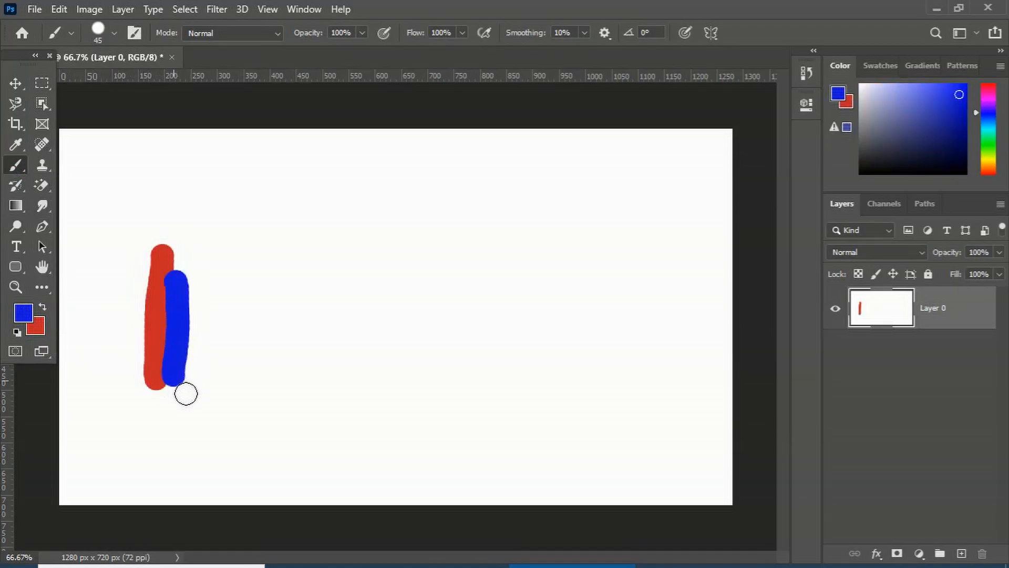
drag(178, 284, 257, 260)
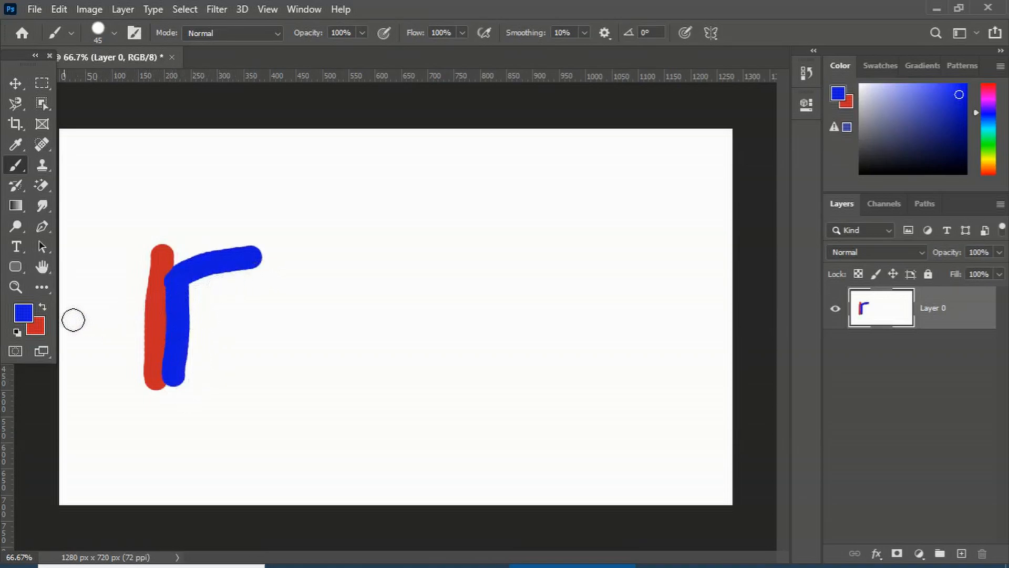
Keep swapping foreground and background colors while painting alternating red and blue strokes
click(44, 308)
drag(198, 292, 206, 389)
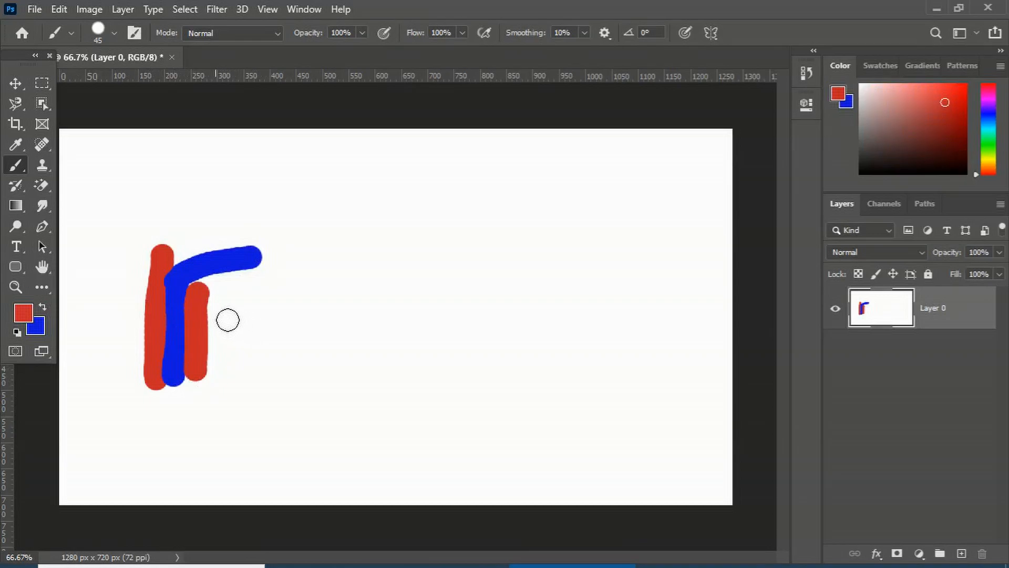
key(x)
mouse_move(218, 306)
mouse_down()
mouse_move(219, 384)
mouse_move(207, 399)
mouse_move(165, 405)
mouse_move(177, 456)
mouse_move(266, 407)
mouse_move(226, 431)
mouse_move(196, 432)
mouse_move(193, 481)
mouse_move(273, 439)
mouse_move(199, 493)
mouse_move(224, 485)
mouse_move(214, 472)
mouse_move(284, 470)
mouse_up()
key(x)
key(x)
key(x)
key(x)
key(x)
key(x)
key(x)
key(x)
key(x)
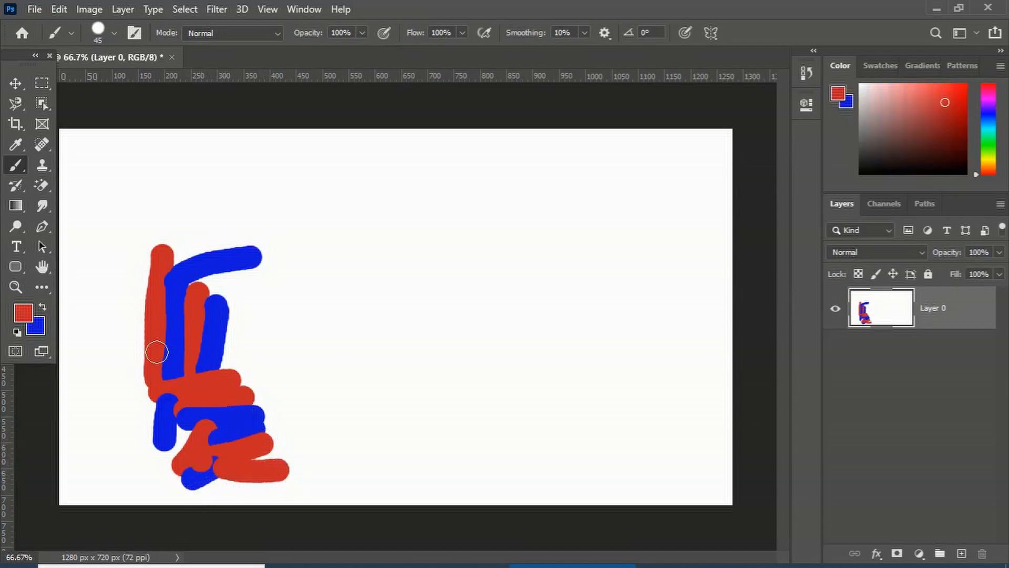
Reset the default black and white colors and undo all the brush strokes
click(17, 333)
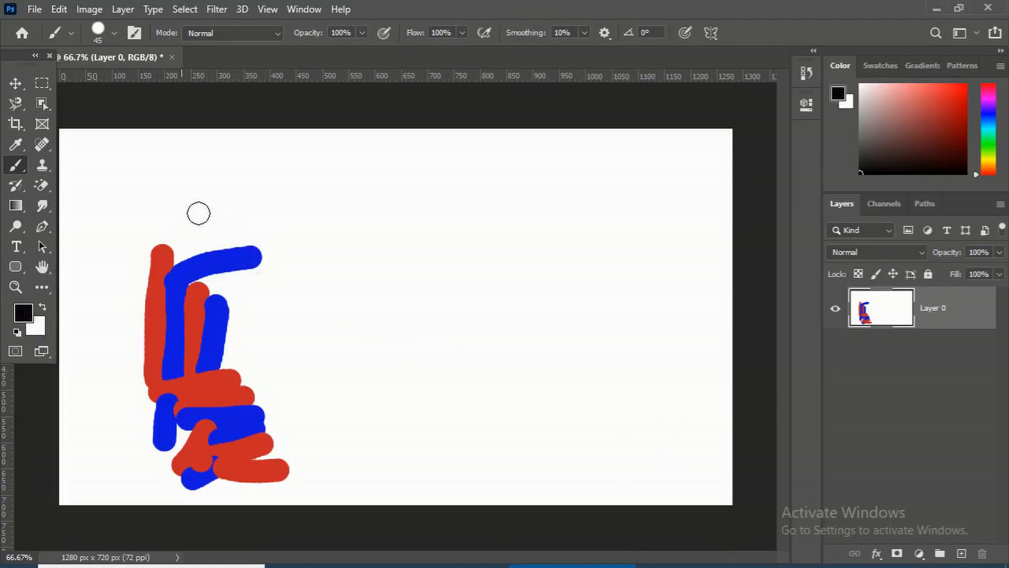
key(ctrl+z)
key(ctrl+z)
key(ctrl+z)
key(ctrl+z)
key(ctrl+z)
key(ctrl+z)
key(ctrl+z)
key(ctrl+z)
key(ctrl+z)
key(ctrl+z)
key(ctrl+z)
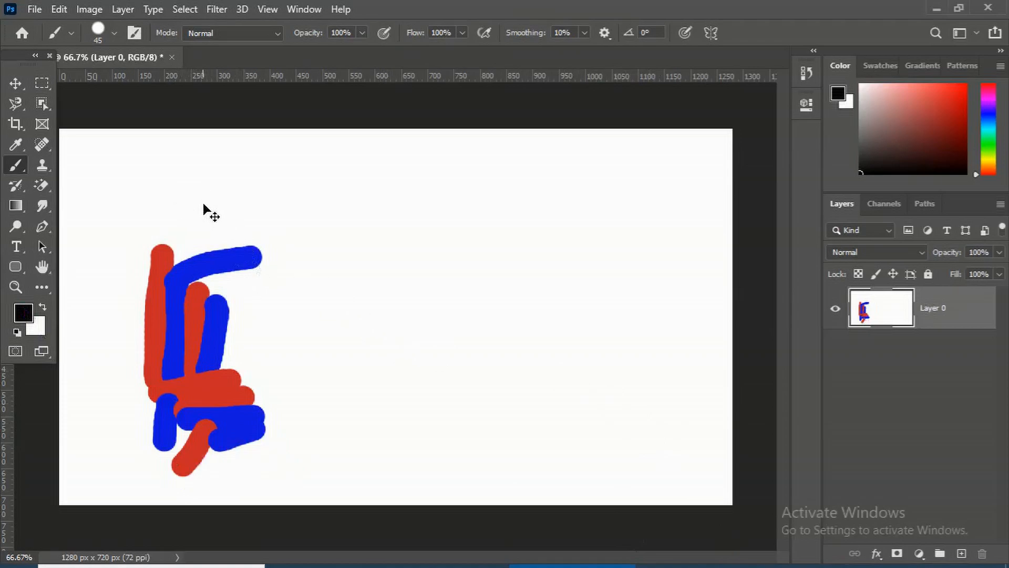
key(ctrl+z)
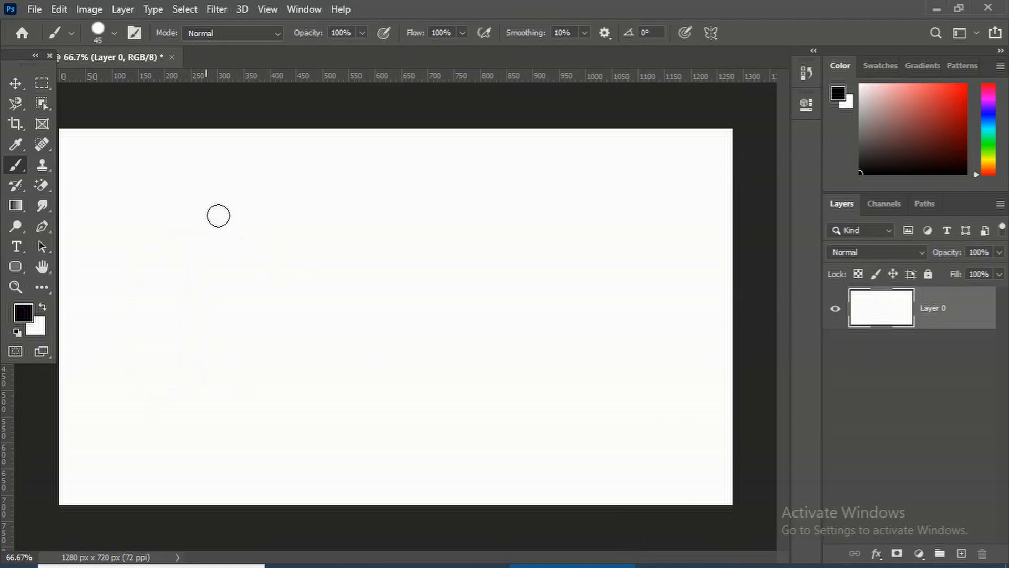
Draw a new rectangular marquee selection about 825 × 400 px in the canvas's middle-left area
click(42, 84)
click(105, 83)
drag(416, 362, 584, 422)
Switch to the Brush tool and paint black strokes in the selection's lower-right corner
click(16, 186)
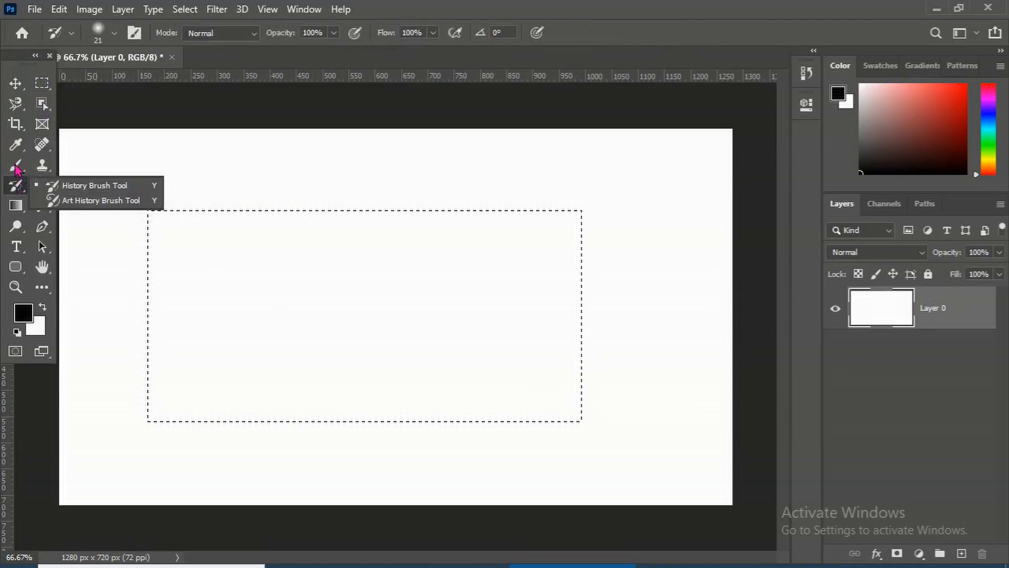
click(16, 165)
click(55, 166)
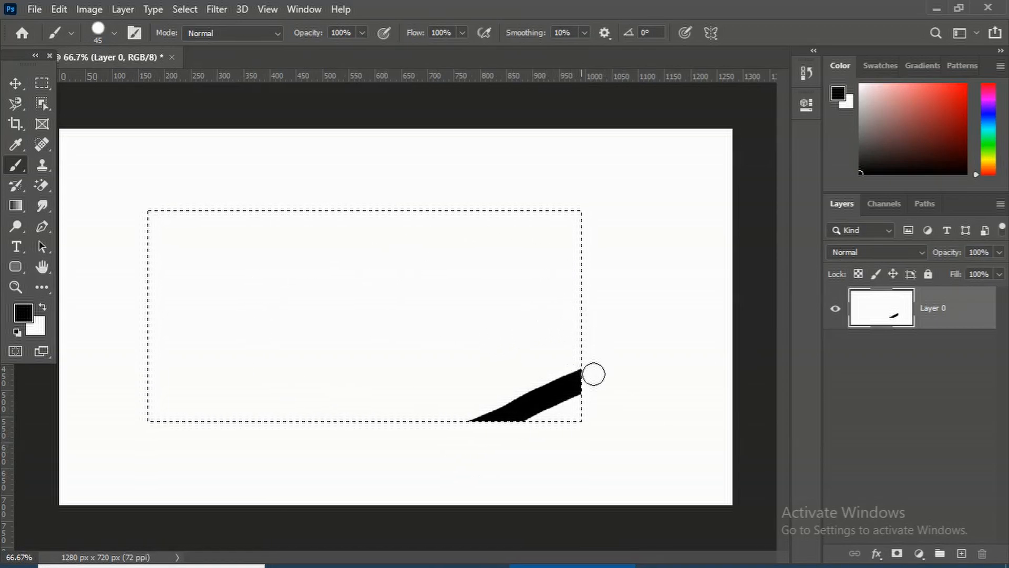
drag(490, 457, 481, 420)
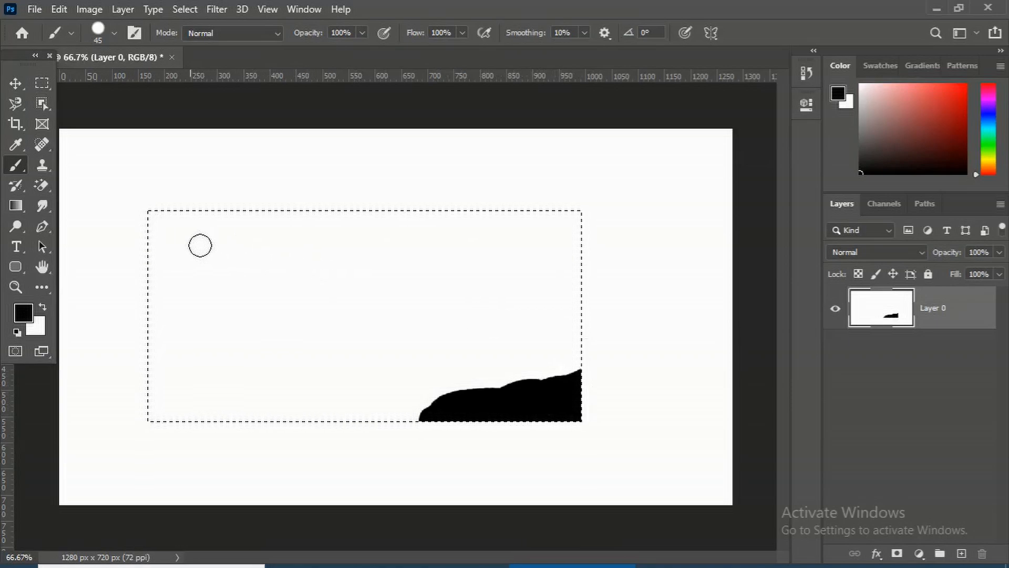
Fill the selection's interior black with the Paint Bucket tool, then undo the fill and the brush strokes
click(17, 207)
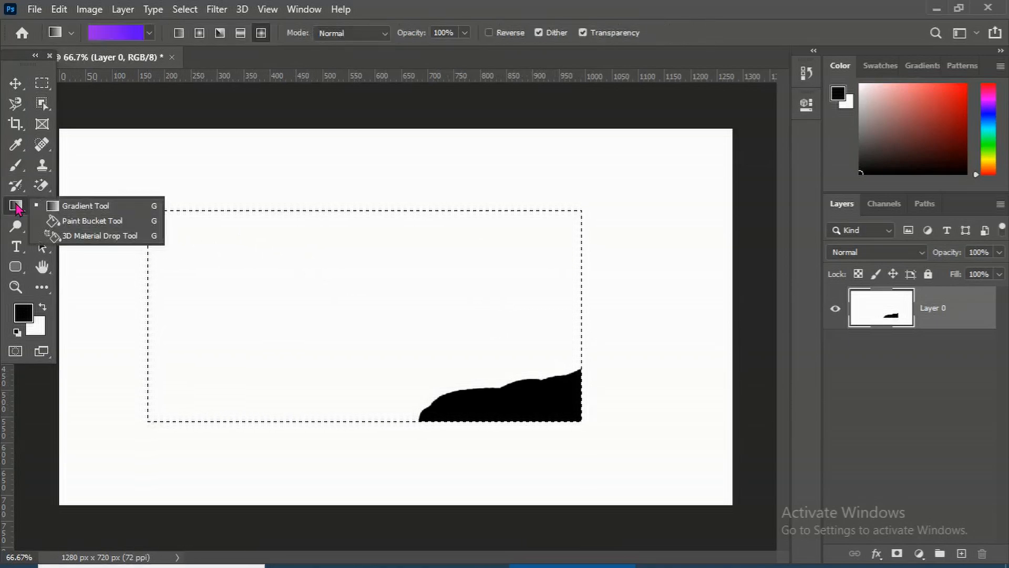
click(81, 221)
click(322, 298)
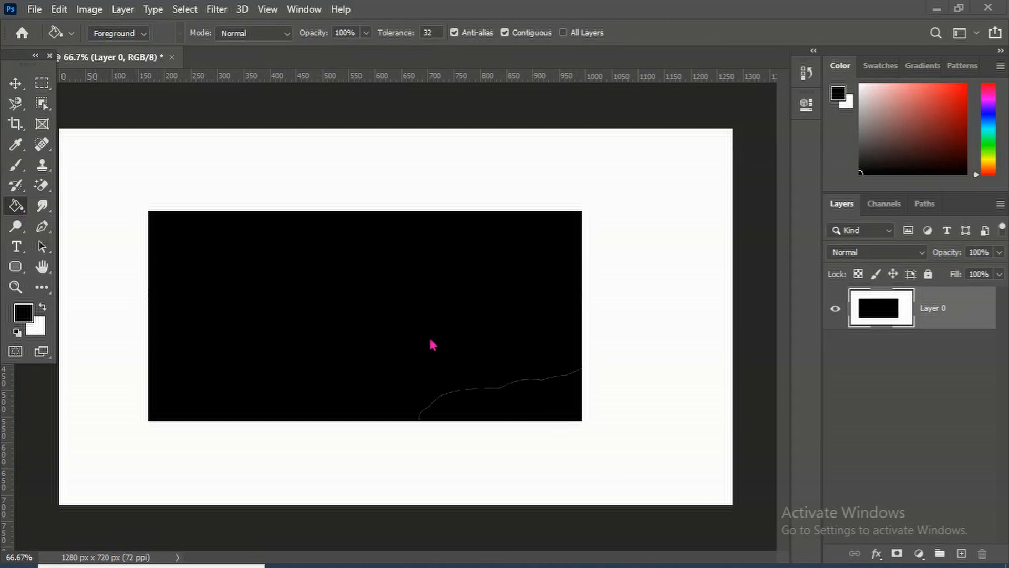
key(ctrl+z)
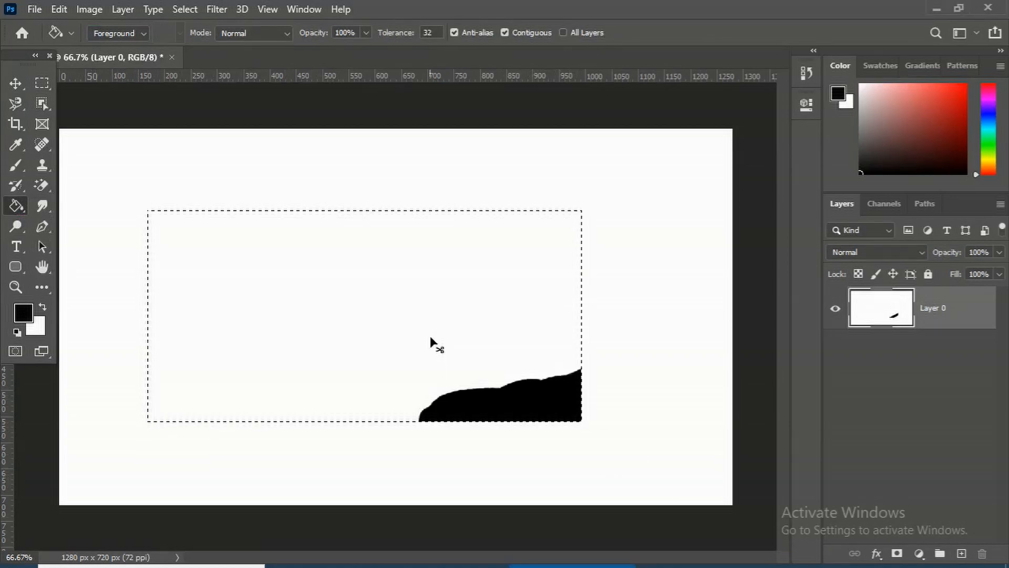
key(ctrl+z)
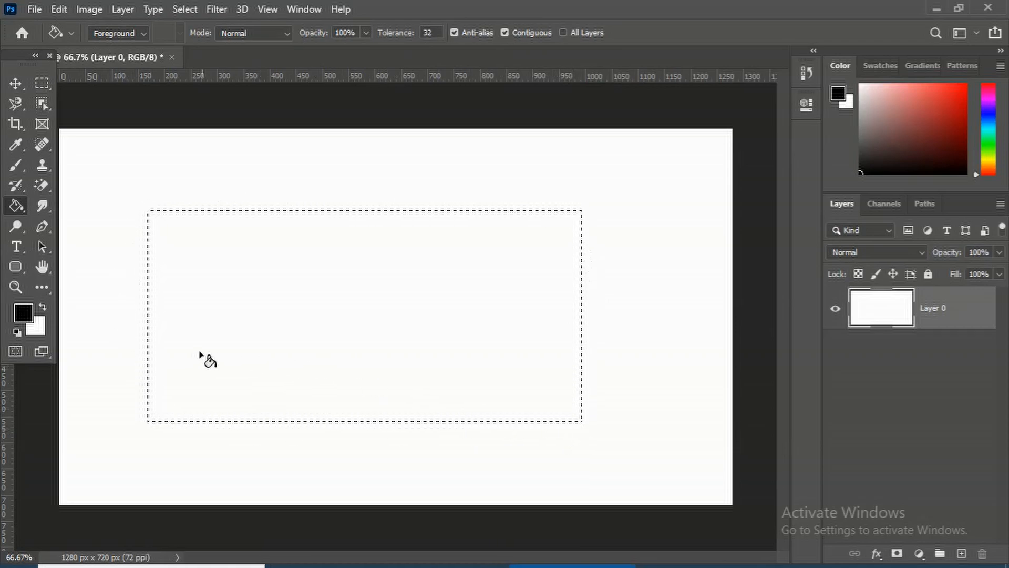
Set the foreground color to green 0df508 in the color picker
click(25, 315)
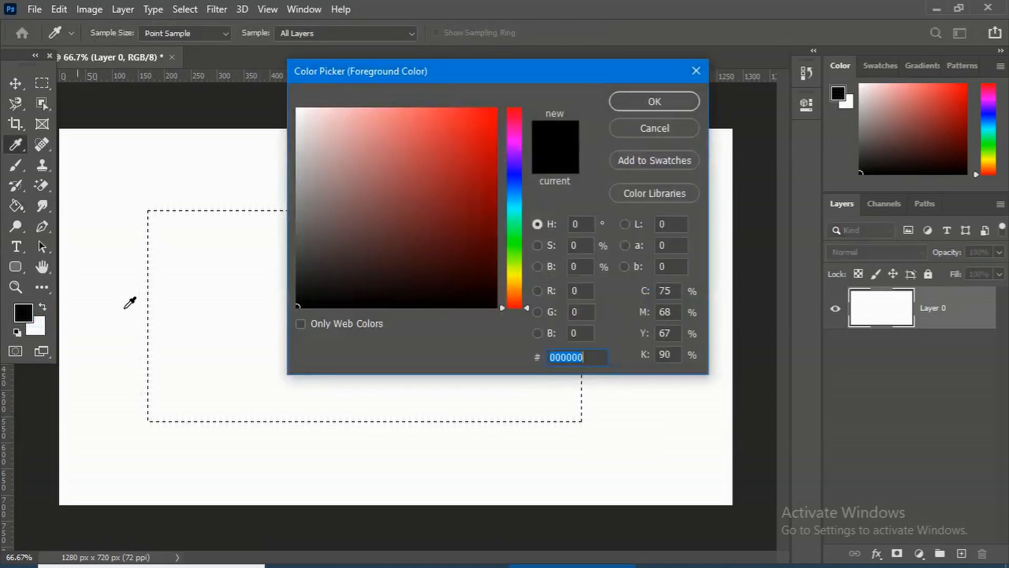
click(515, 242)
drag(485, 146, 498, 122)
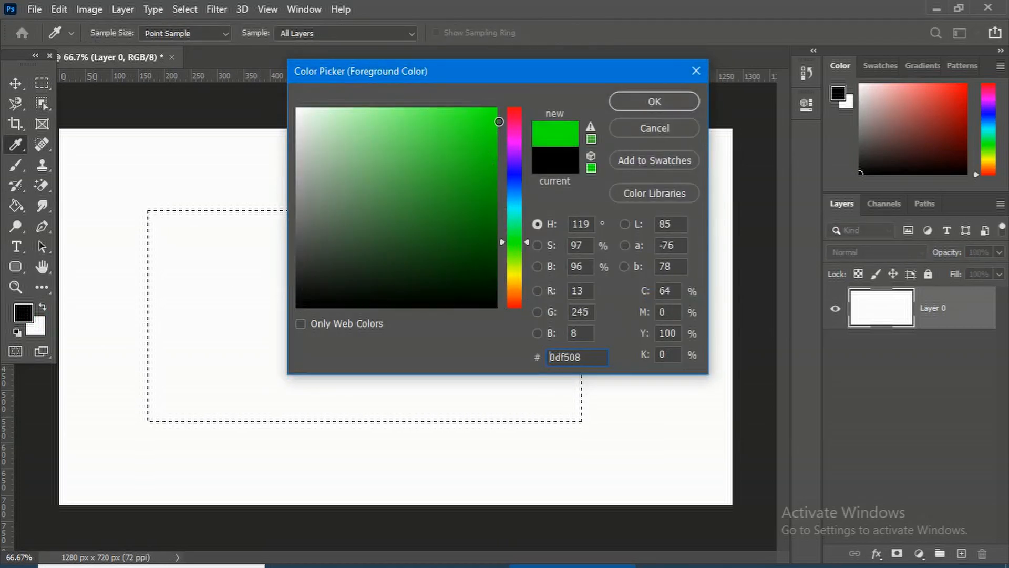
click(653, 101)
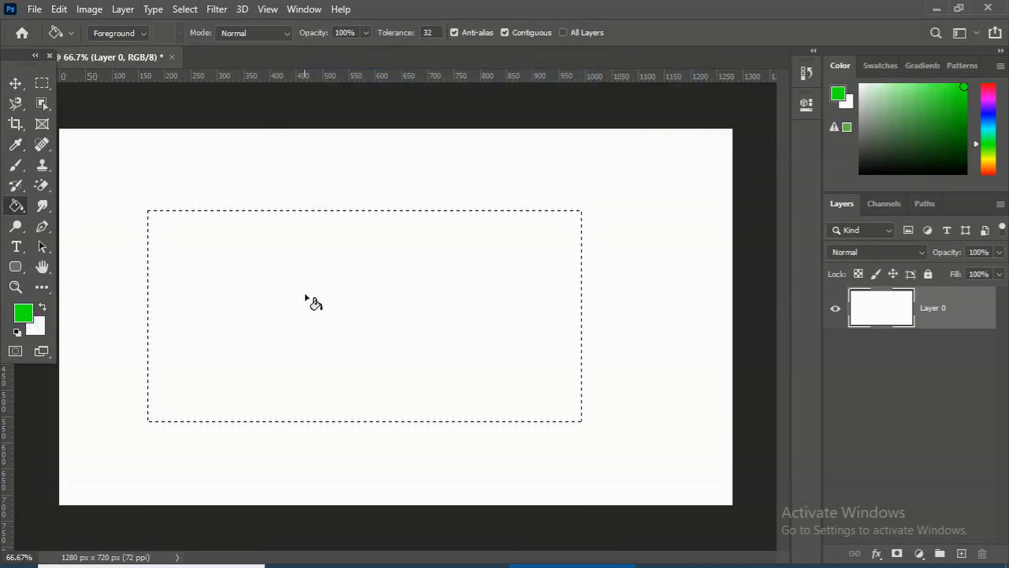
Fill the selection with the foreground color and undo the fill
key(alt+BackSpace)
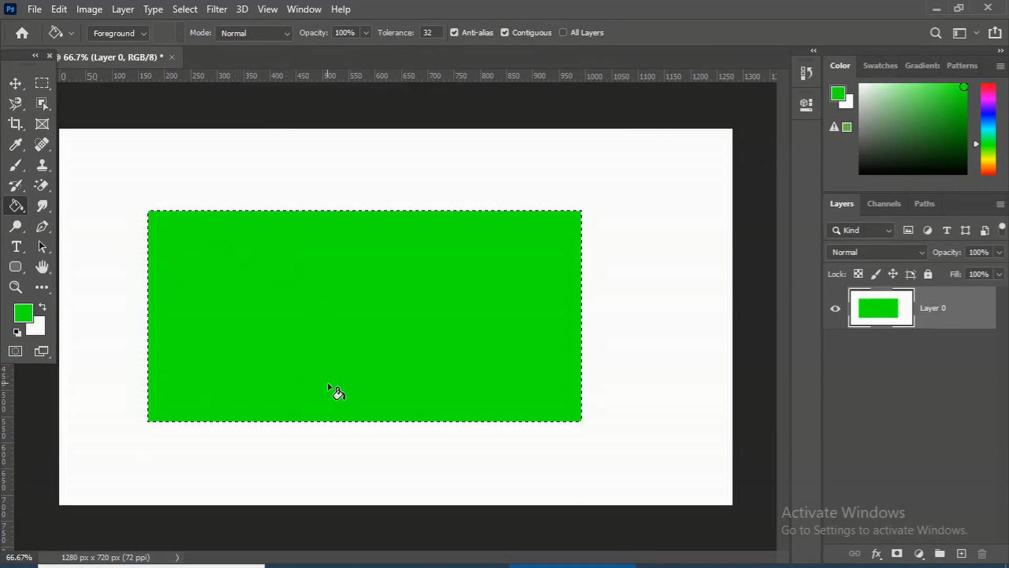
key(ctrl+z)
Deselect and fill the whole canvas green with the Paint Bucket
key(ctrl+d)
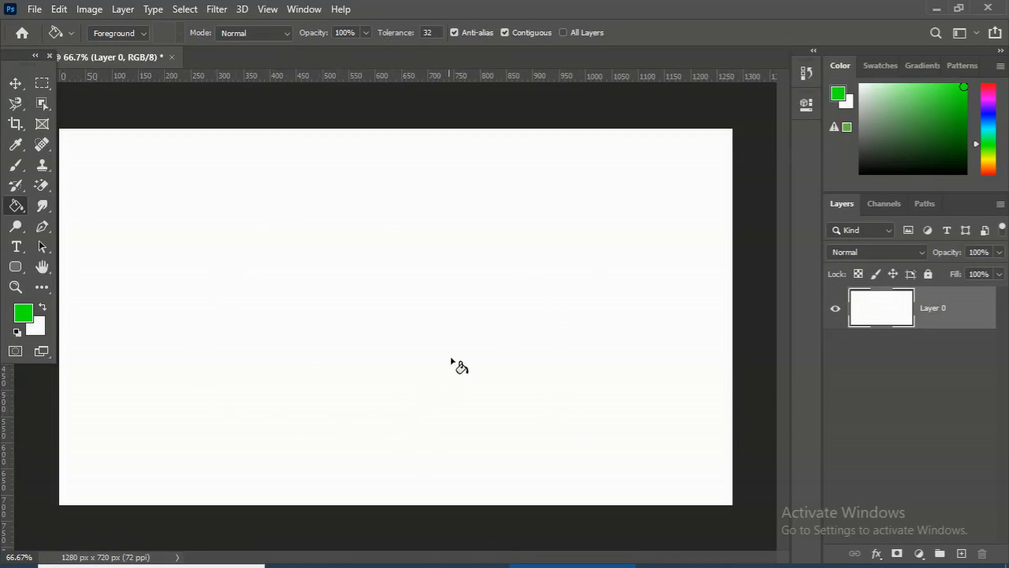
click(436, 318)
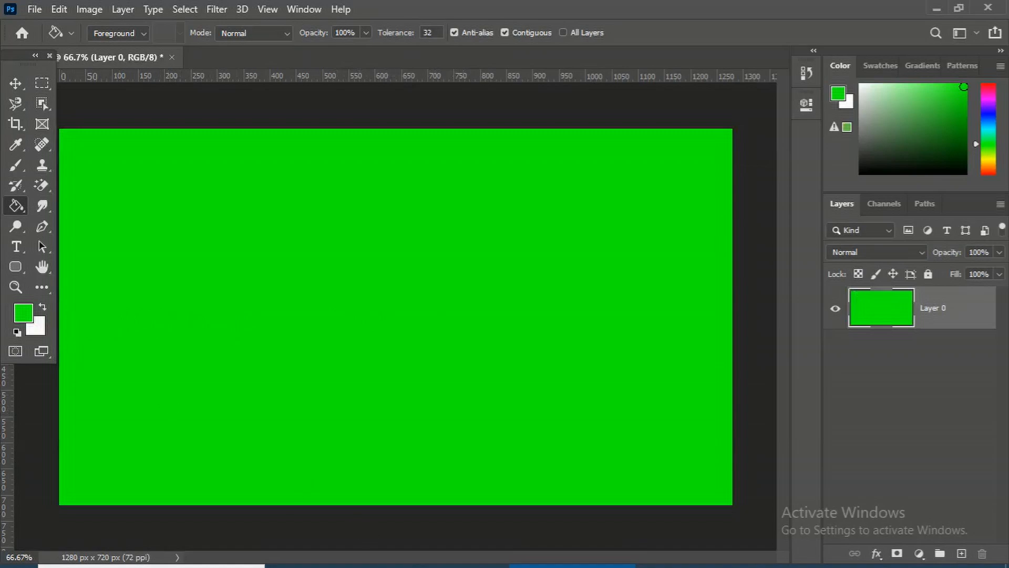
Set the background color to red fe0a0a in the color picker
click(40, 331)
click(490, 109)
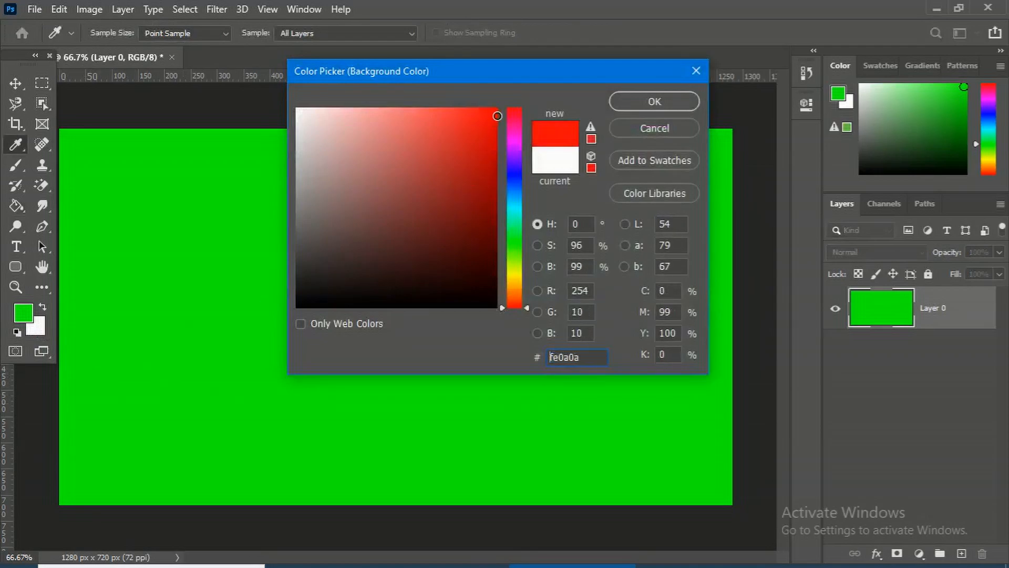
click(644, 103)
key(g)
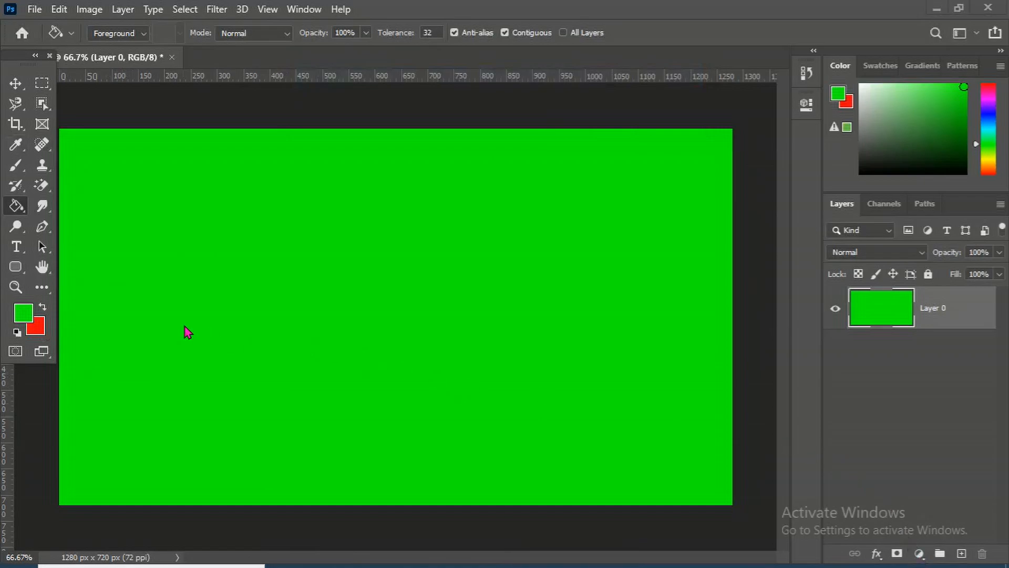
Set the foreground color to dark green 1f801d and fill the canvas with it
click(22, 313)
click(452, 207)
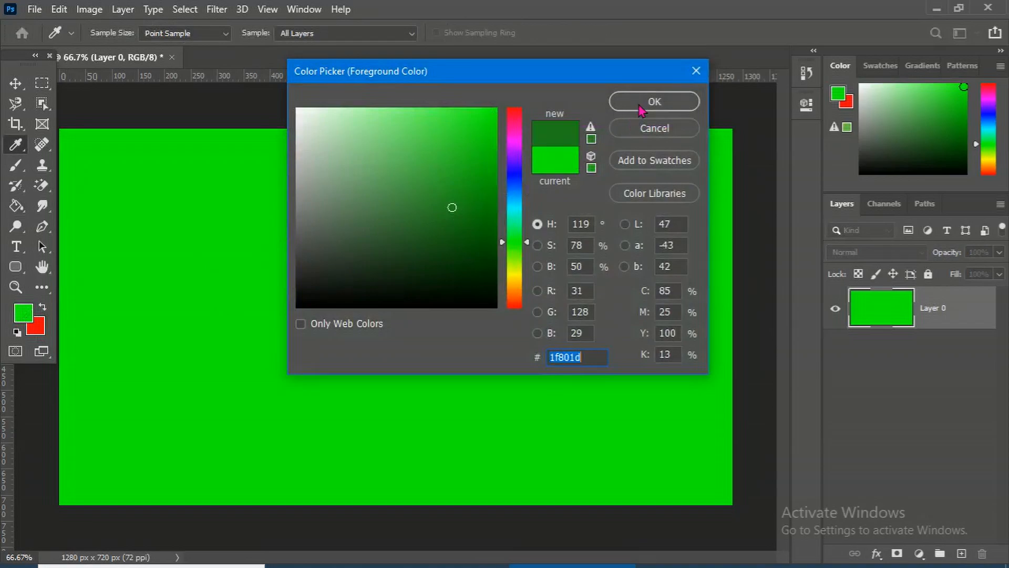
click(642, 105)
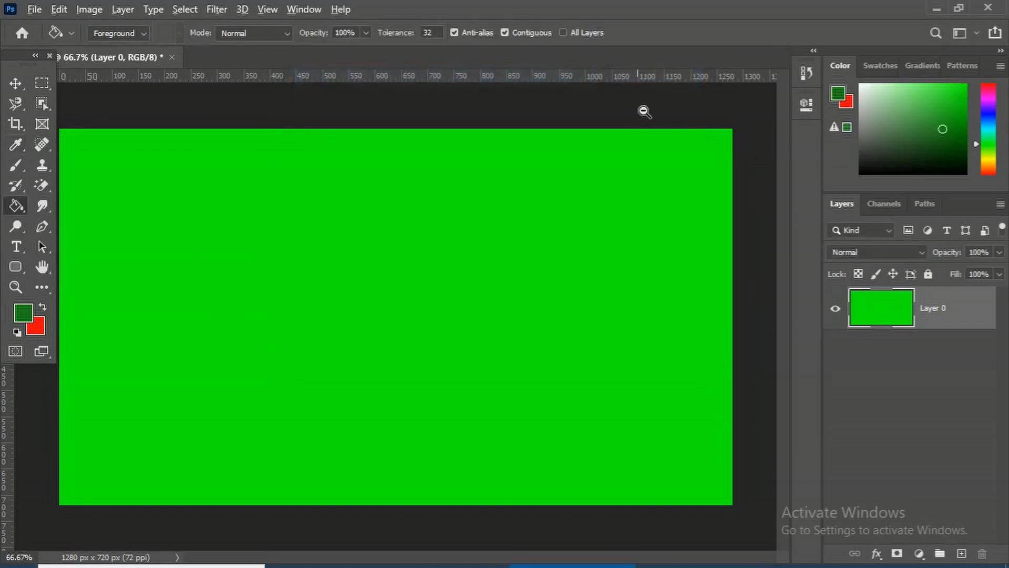
key(alt+BackSpace)
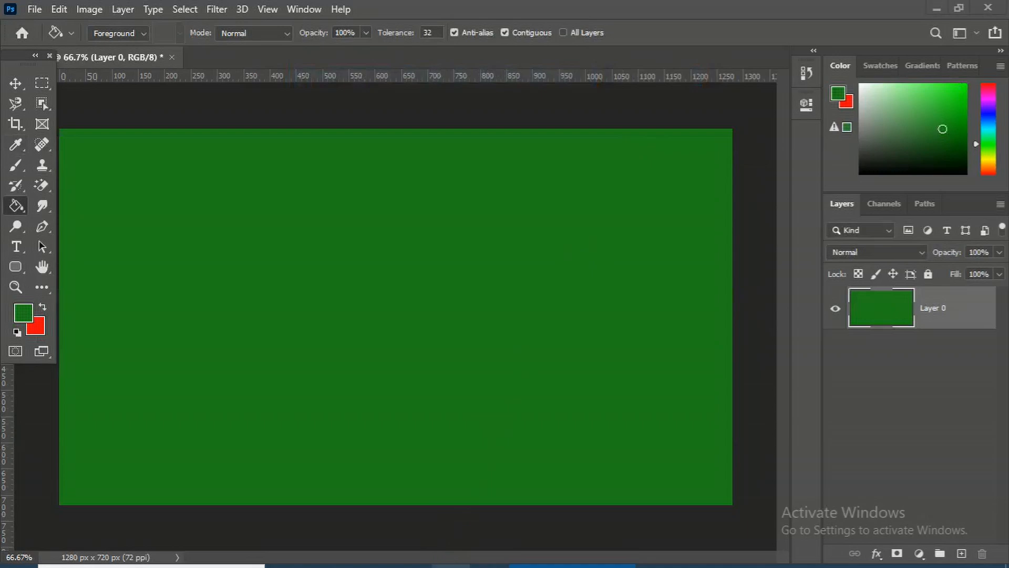
Open the Windows On-Screen Keyboard and move it over the lower part of the canvas
click(455, 566)
drag(529, 414, 508, 314)
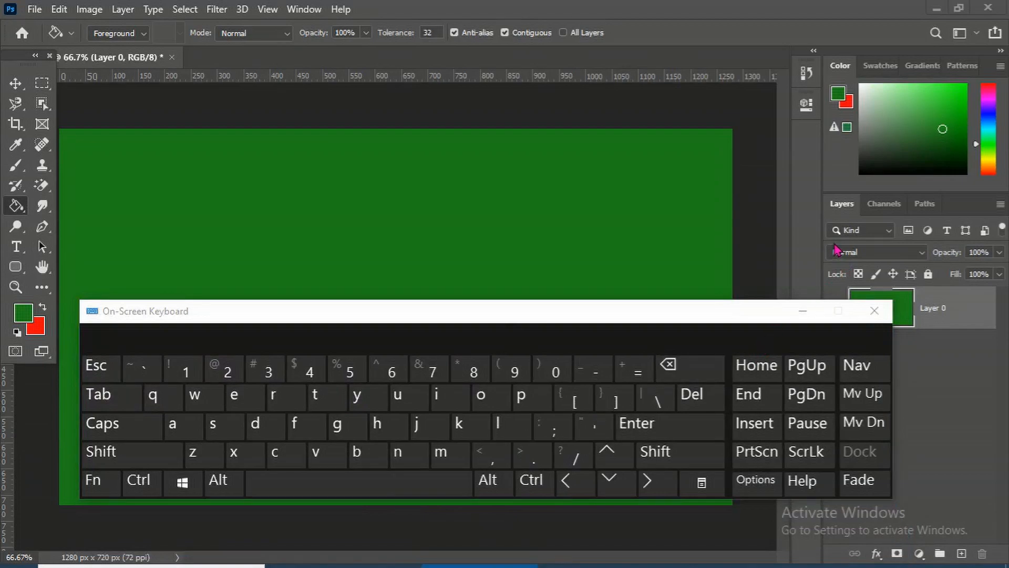
key(alt)
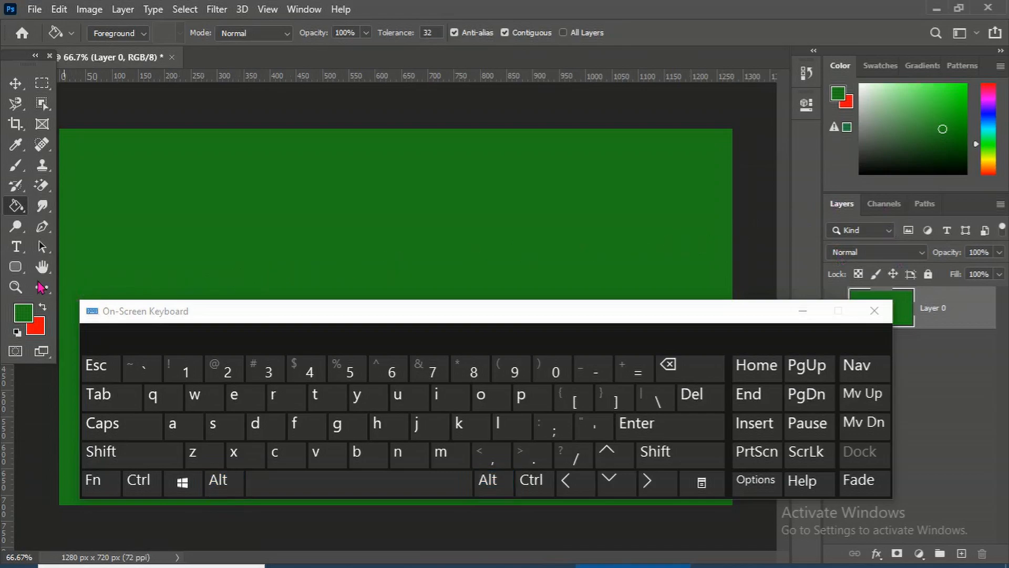
Pick a blue foreground color in the color picker
click(21, 316)
click(514, 185)
click(473, 145)
click(654, 101)
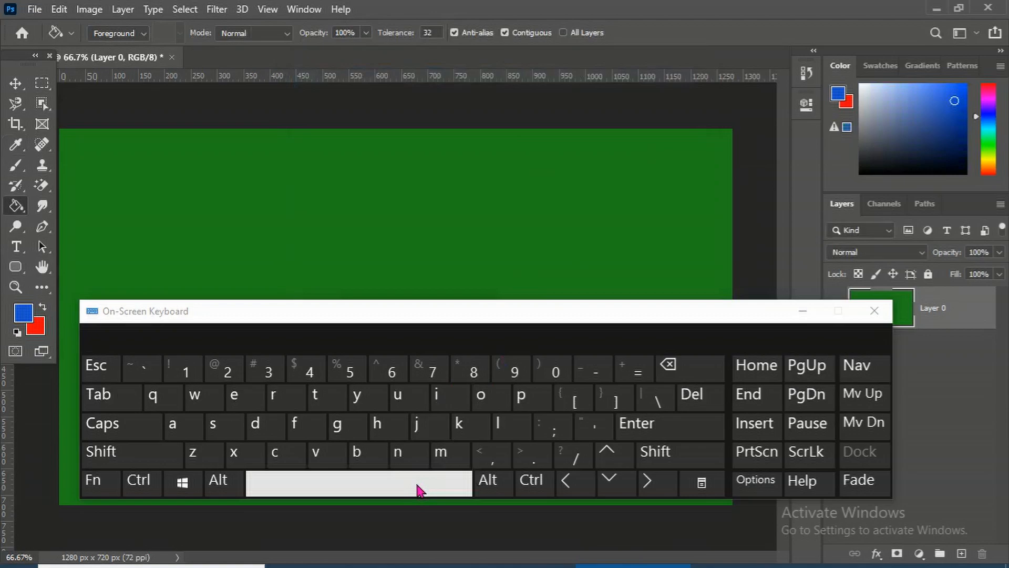
Fill the canvas with the blue foreground color via the on-screen Alt+Backspace keys, then close the keyboard
key(alt)
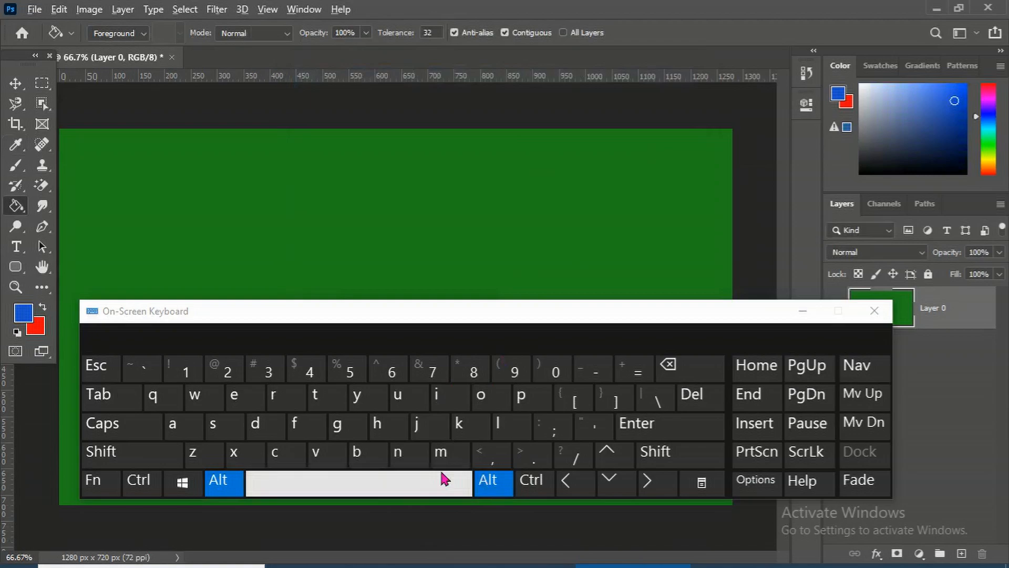
click(692, 371)
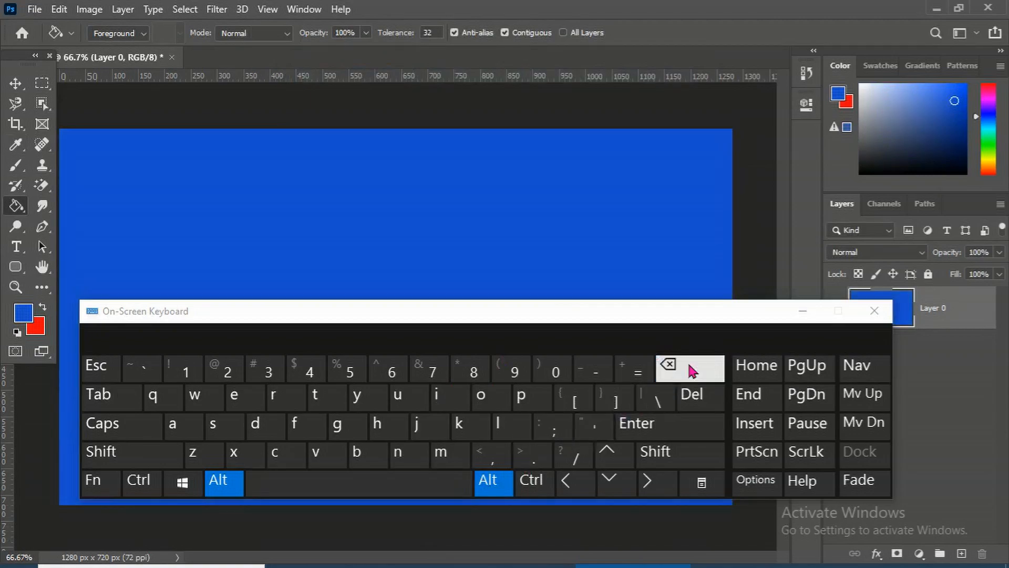
click(873, 312)
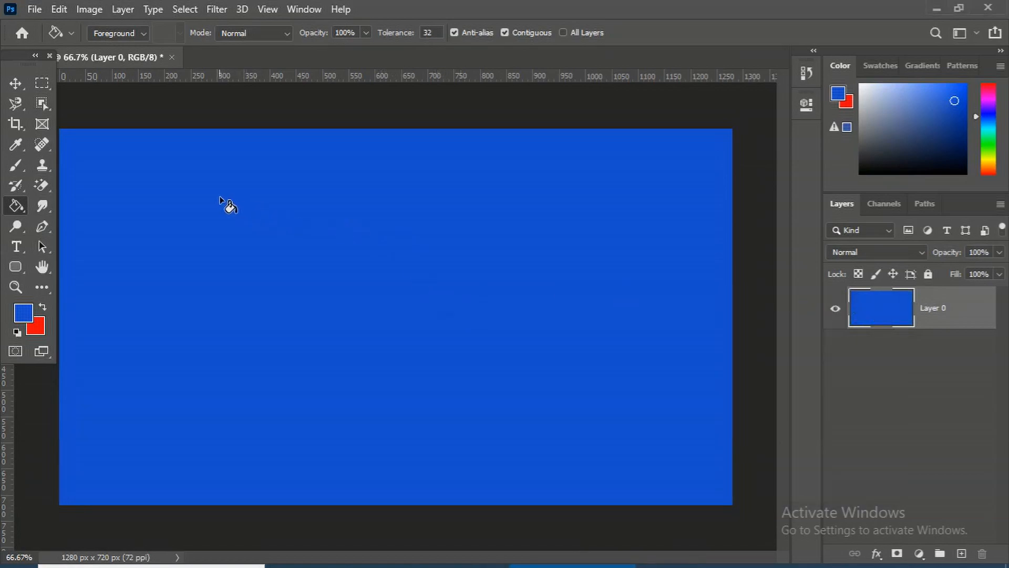
Switch to the Paint Bucket Tool and fill the canvas with the red background color
right_click(16, 208)
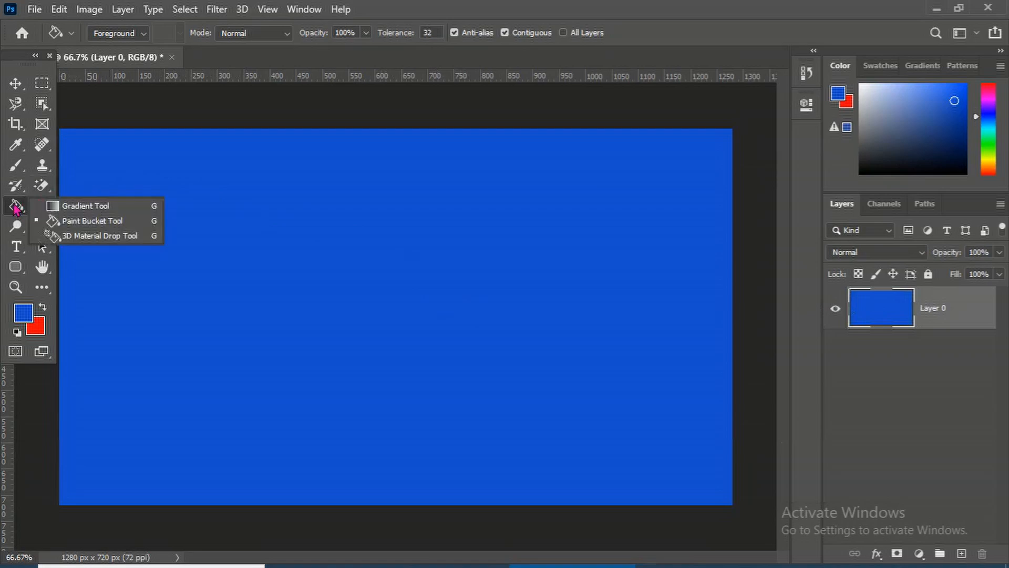
click(91, 224)
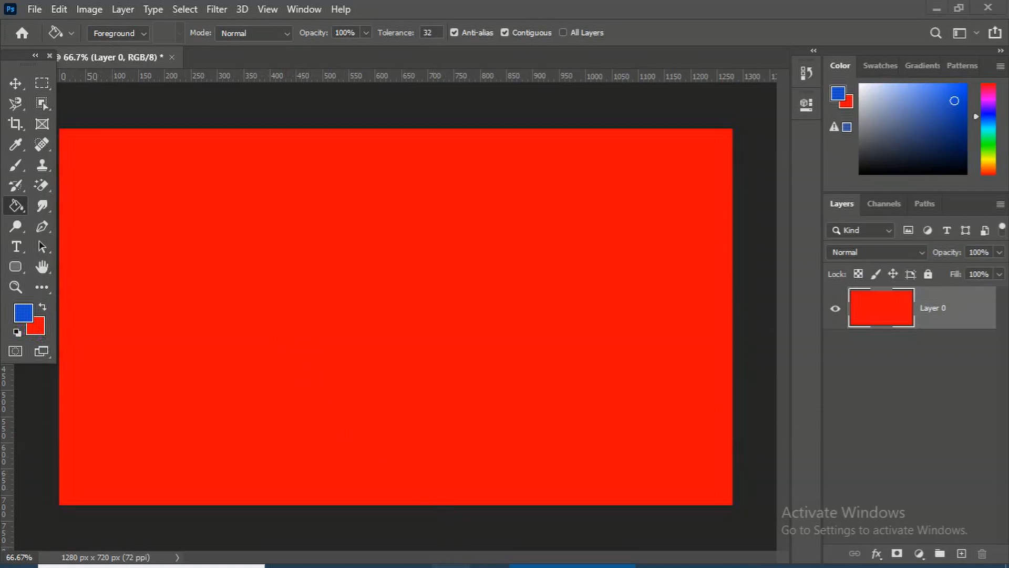
Open the On-Screen Keyboard, toggle its Shift, Alt and Ctrl keys, and close it
click(519, 566)
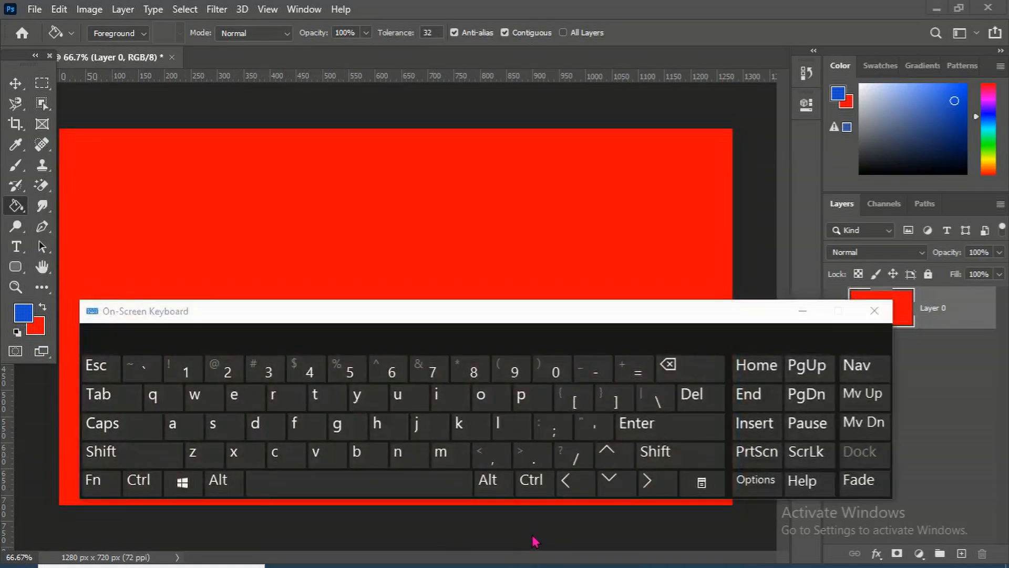
key(shift)
key(shift)
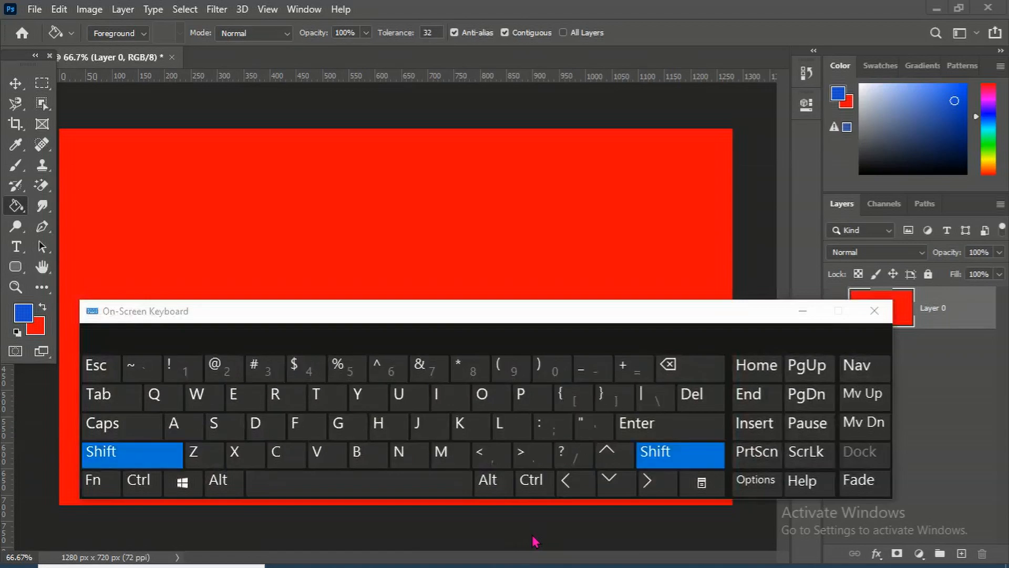
key(alt)
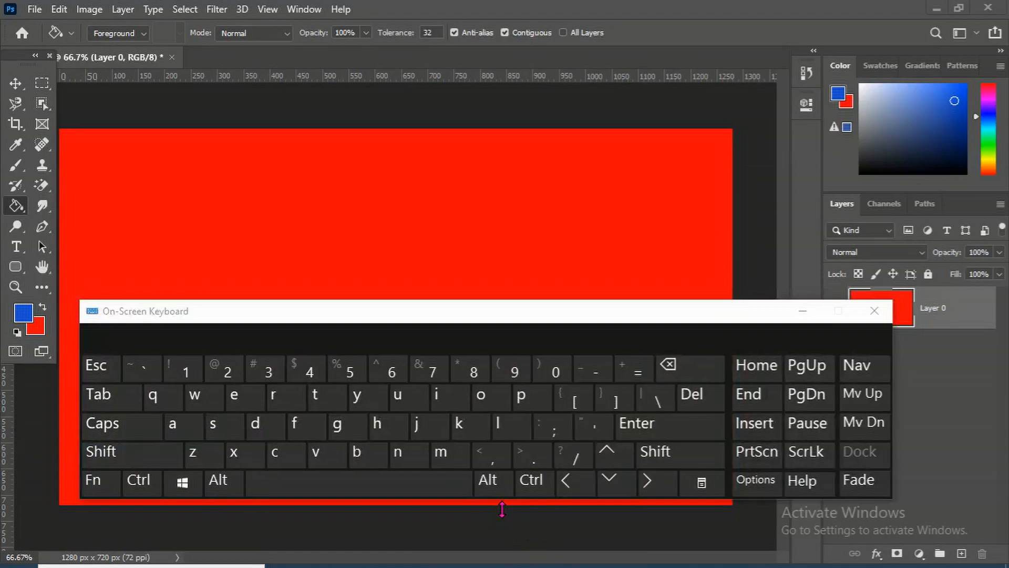
key(ctrl)
key(ctrl)
key(ctrl)
click(874, 310)
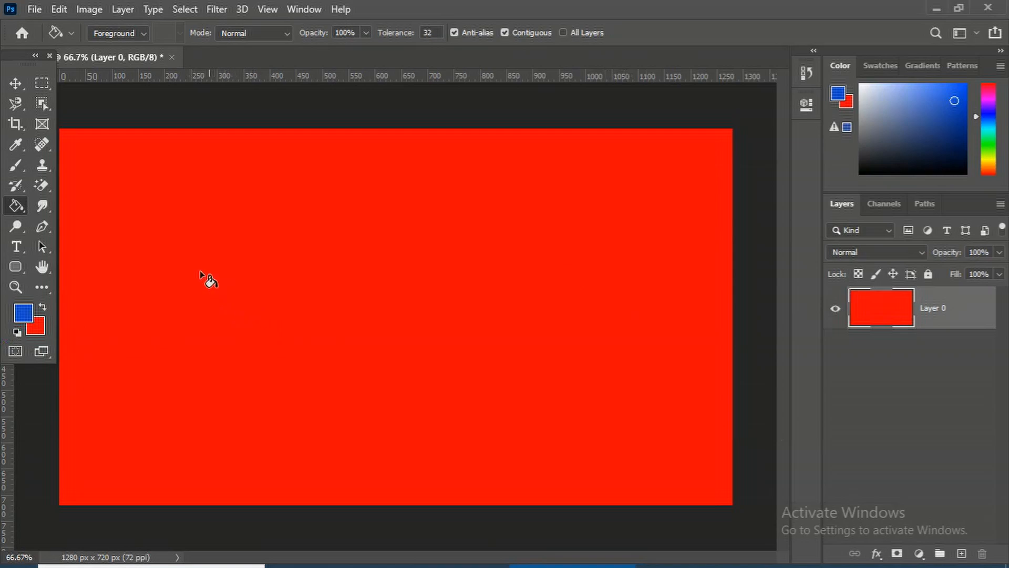
Undo the last three canvas fills
key(ctrl+z)
key(ctrl+z)
key(ctrl+z)
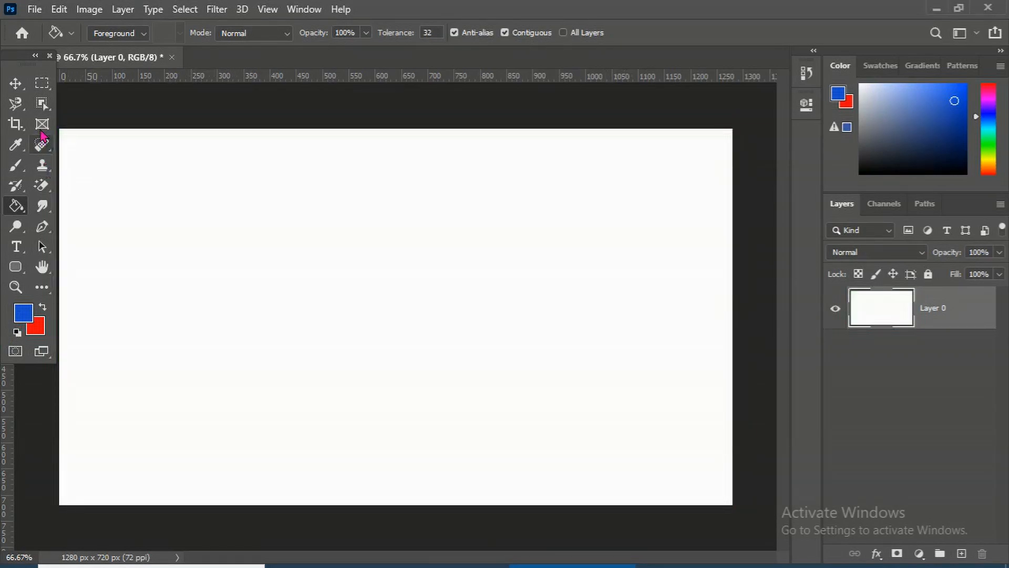
Draw a rectangular marquee selection in the middle of the canvas
click(41, 83)
click(105, 83)
drag(245, 280, 582, 432)
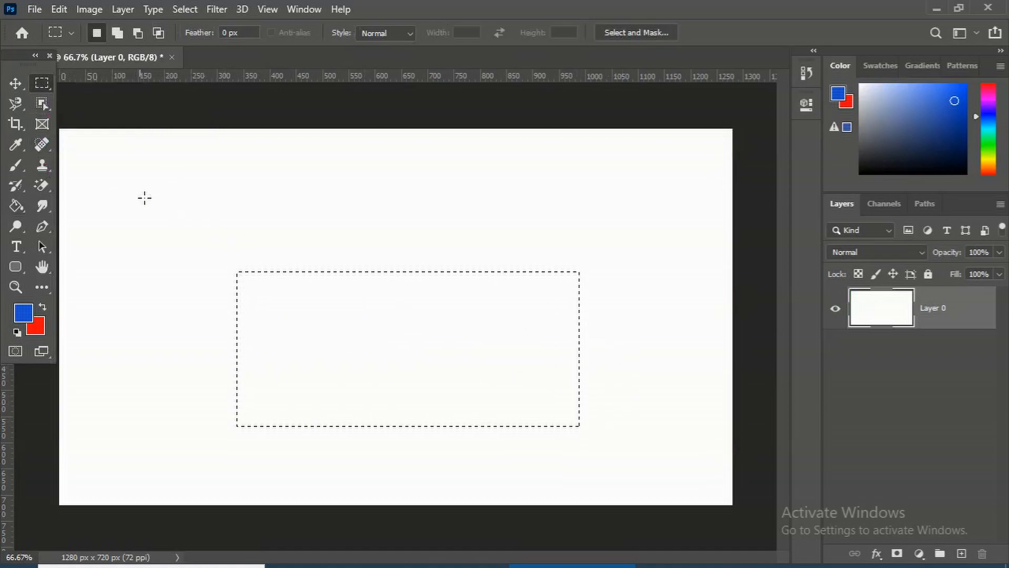
Fill the selection with the blue foreground color using the Paint Bucket Tool and the fill shortcut, undoing each fill
click(13, 209)
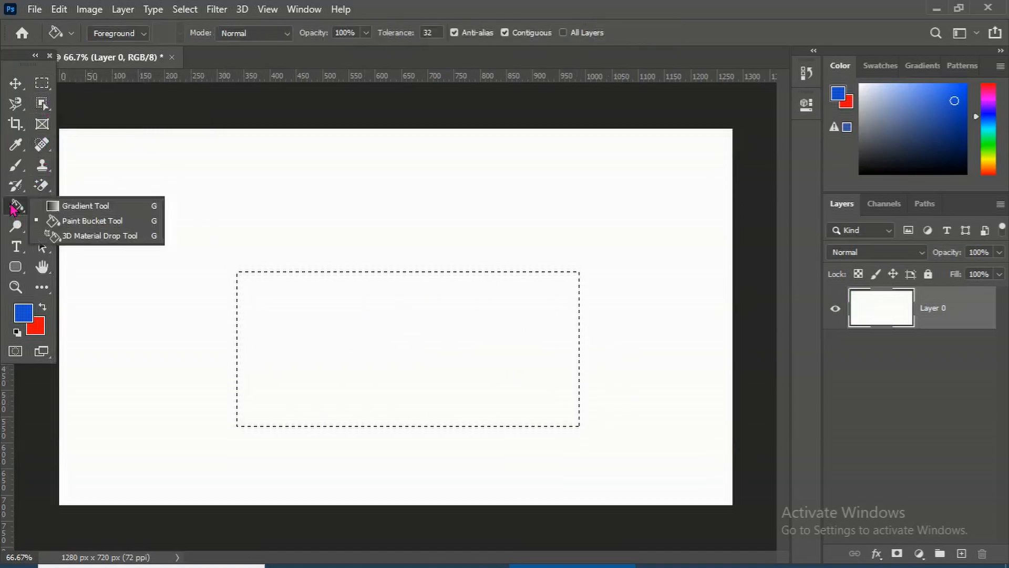
click(66, 220)
click(362, 339)
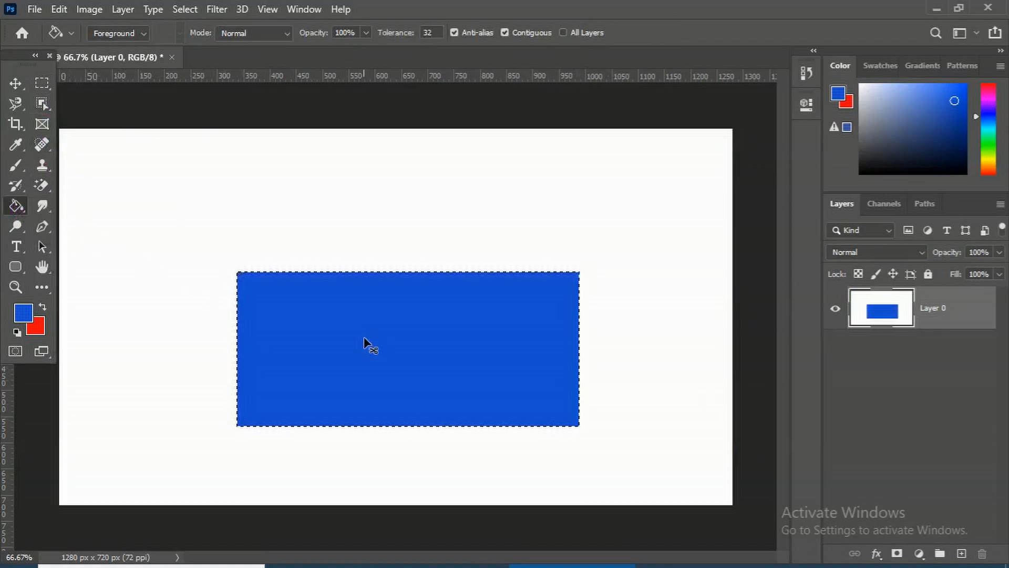
key(ctrl+z)
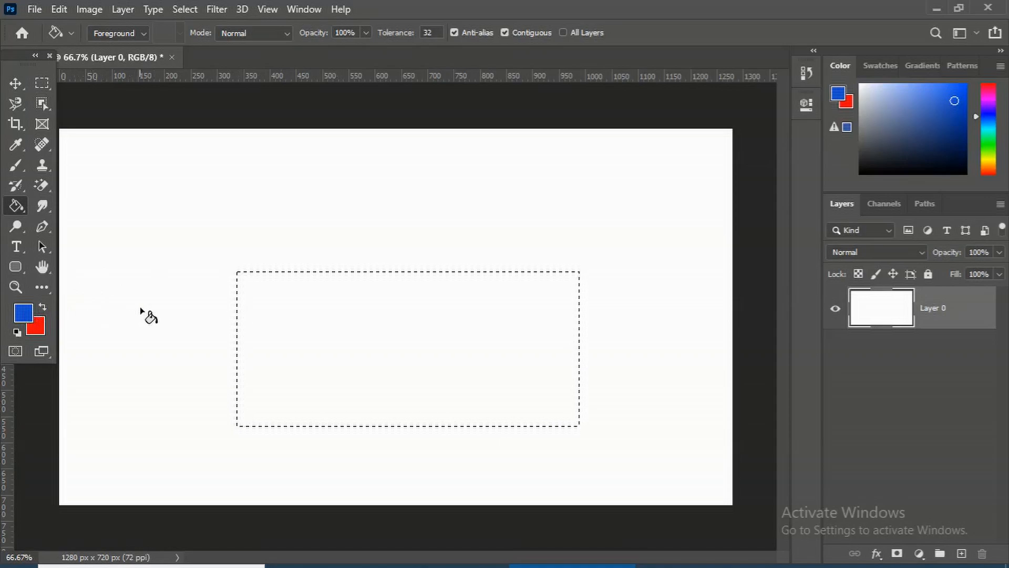
key(alt+BackSpace)
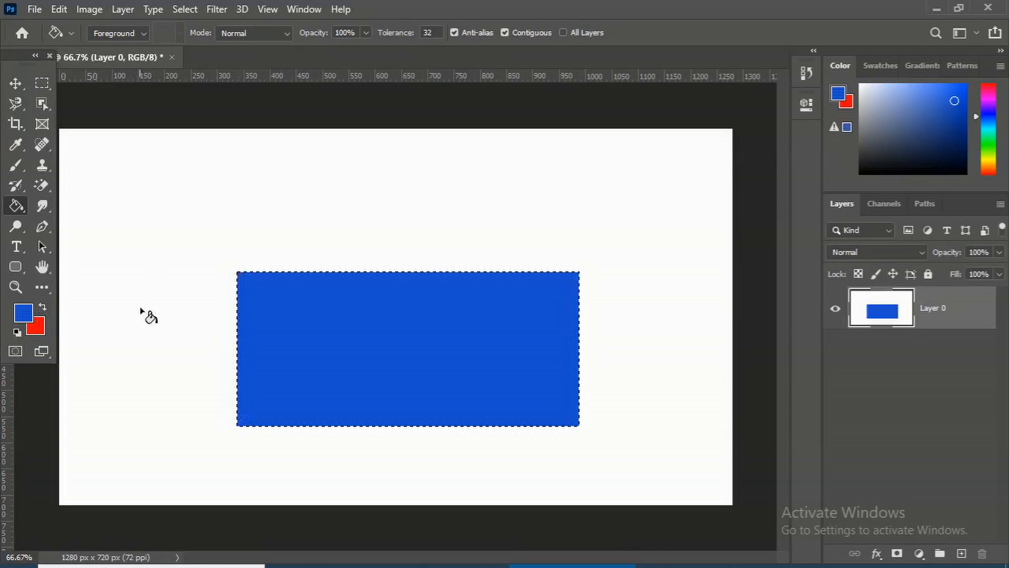
key(ctrl+z)
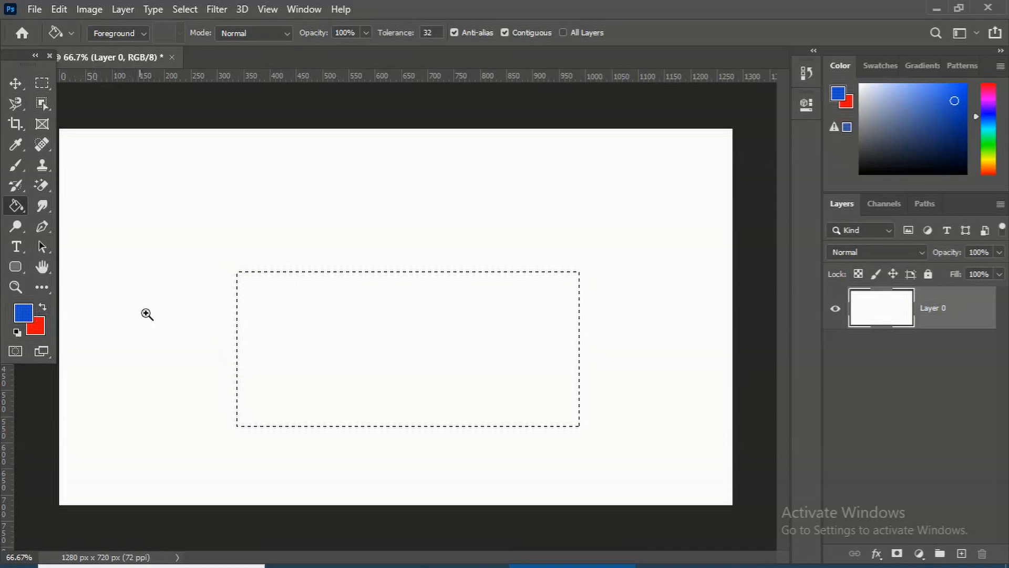
Fill the selection with the red background color, deselect, and undo the deselection
key(ctrl+BackSpace)
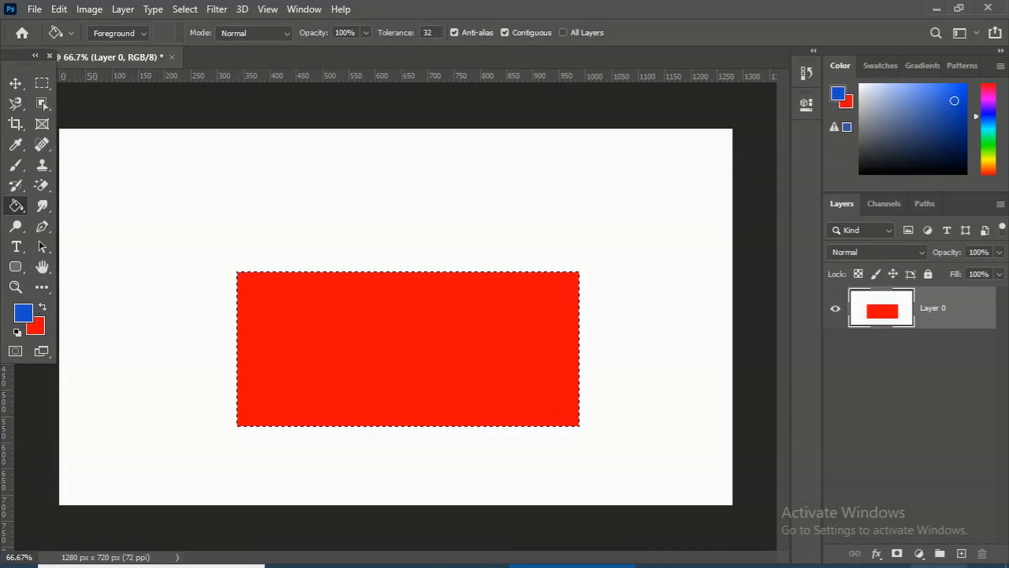
key(ctrl+d)
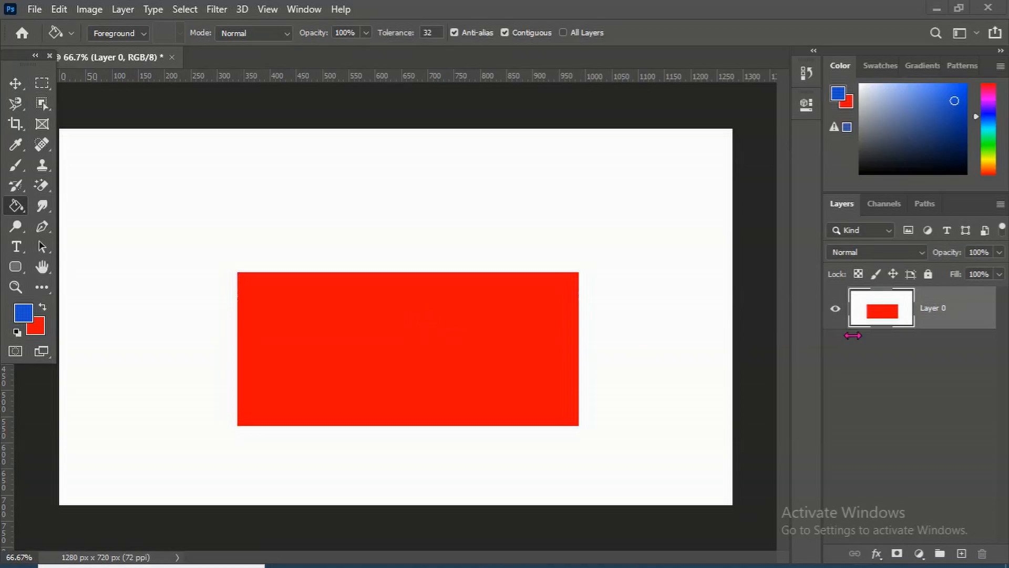
key(ctrl+z)
key(ctrl+d)
key(ctrl+z)
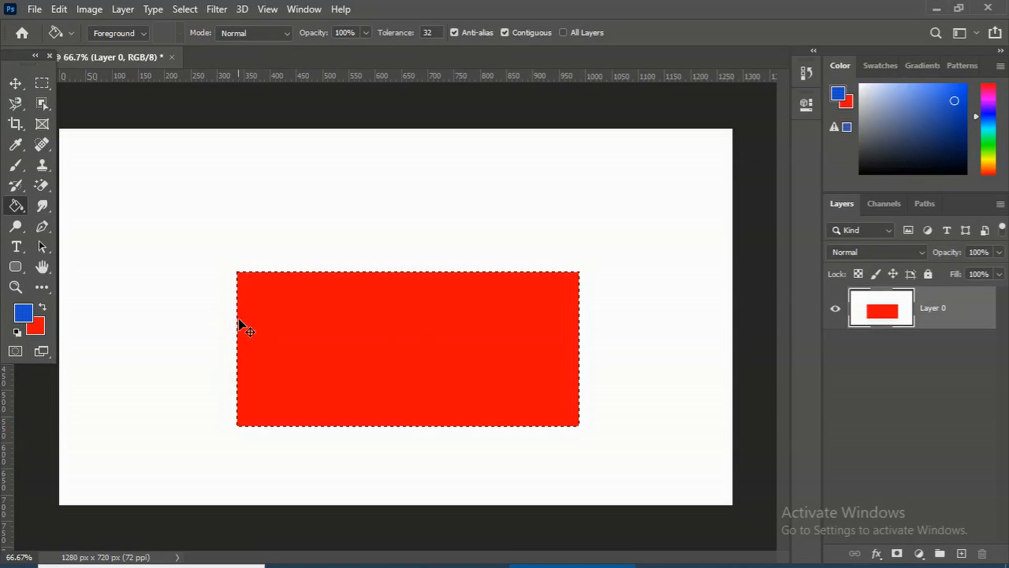
Delete the selection's contents and deselect
key(Delete)
key(ctrl+d)
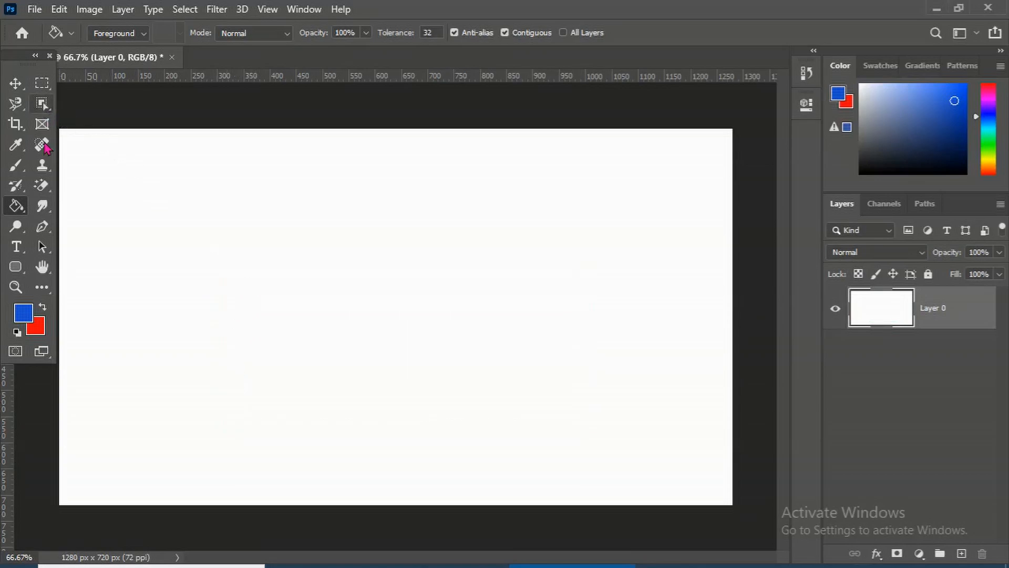
Fill the canvas with blue using the Paint Bucket Tool twice, undoing each fill
click(189, 335)
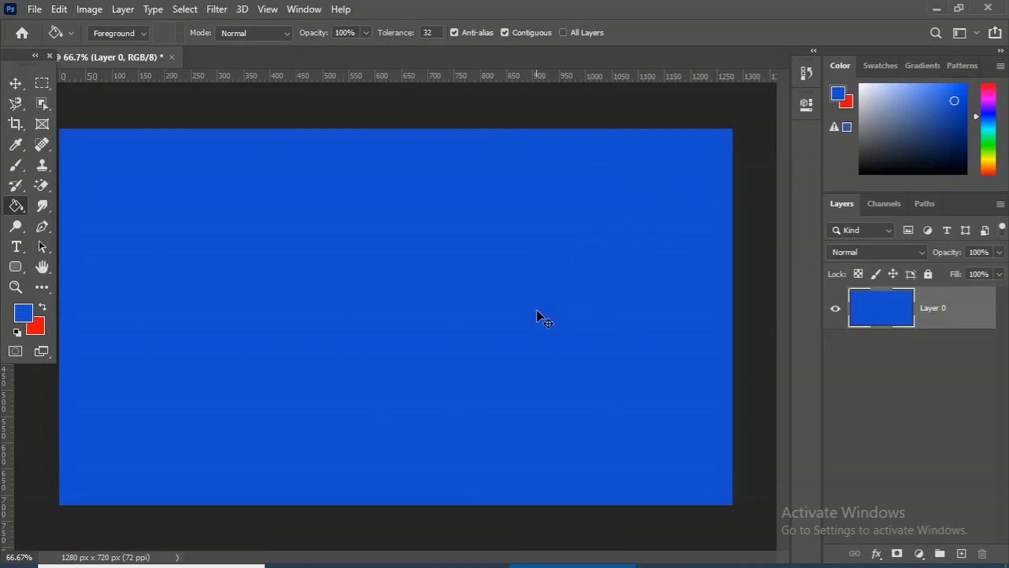
key(ctrl+z)
click(252, 211)
key(ctrl+z)
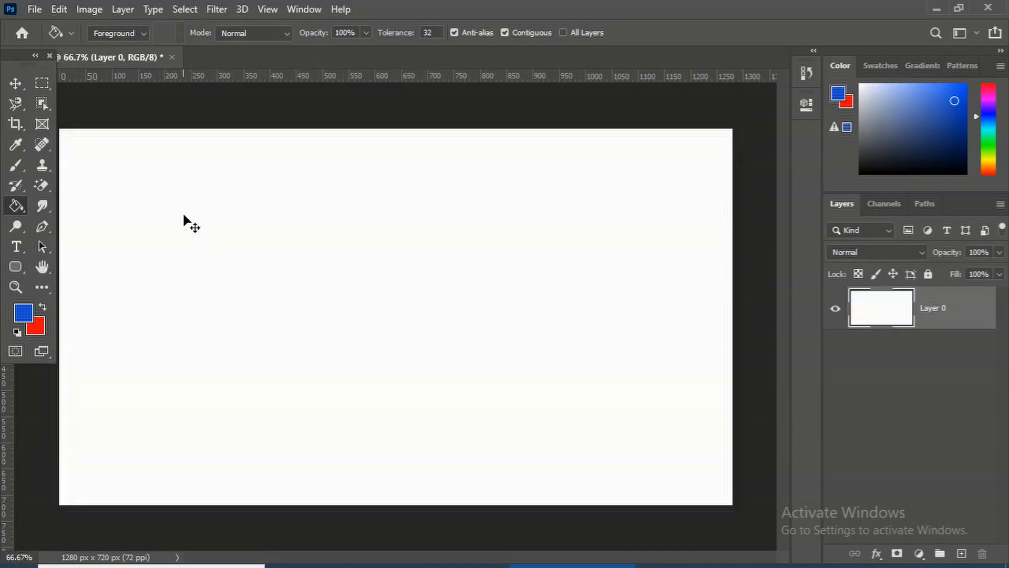
Draw a rectangular marquee selection left of centre, fill it with blue, and undo the fill
click(51, 86)
click(105, 84)
drag(175, 223, 418, 348)
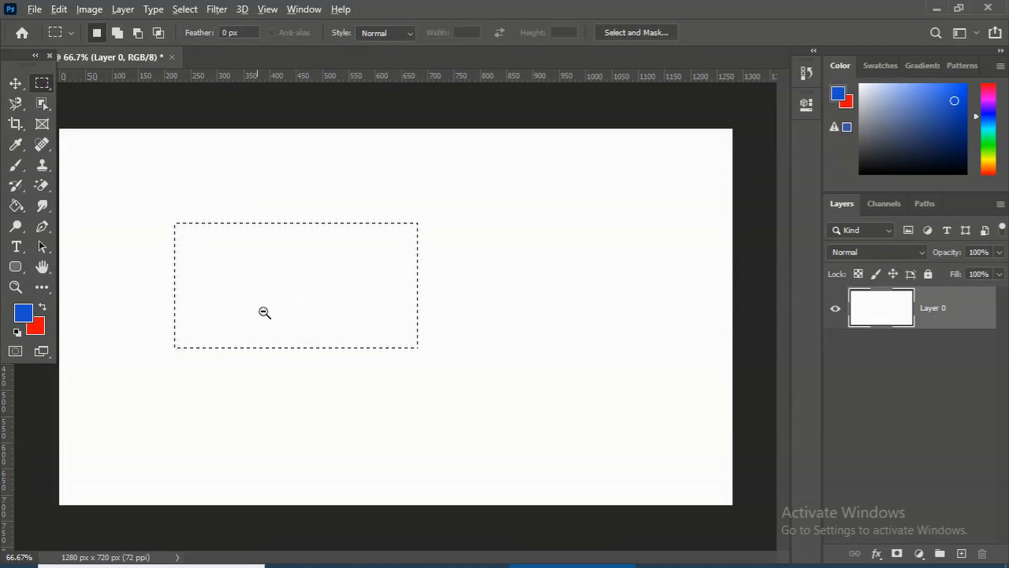
key(alt+BackSpace)
key(ctrl+z)
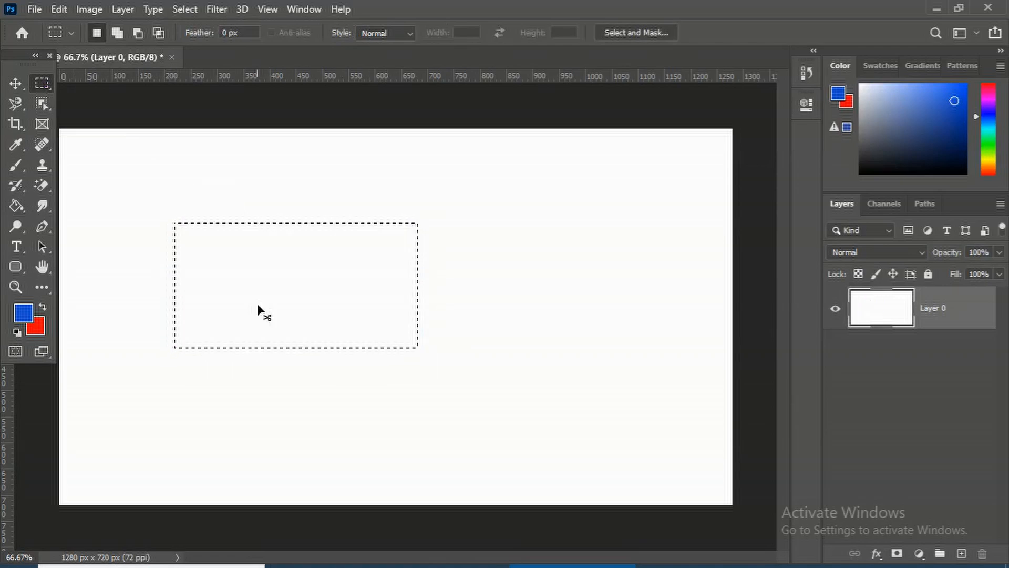
Deselect, fill the whole canvas with the blue foreground color, and undo the fill
key(ctrl+d)
key(alt+BackSpace)
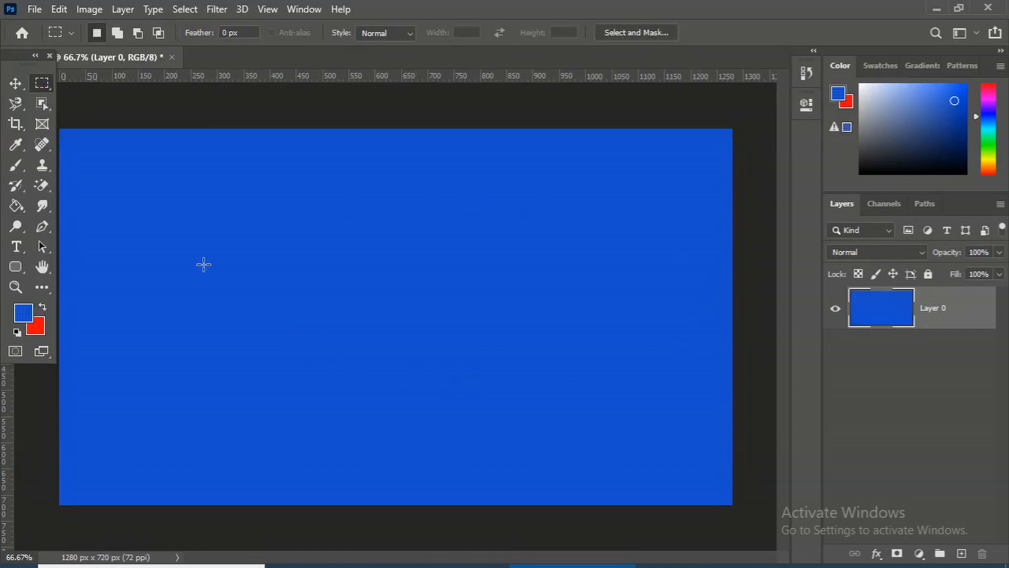
key(ctrl+z)
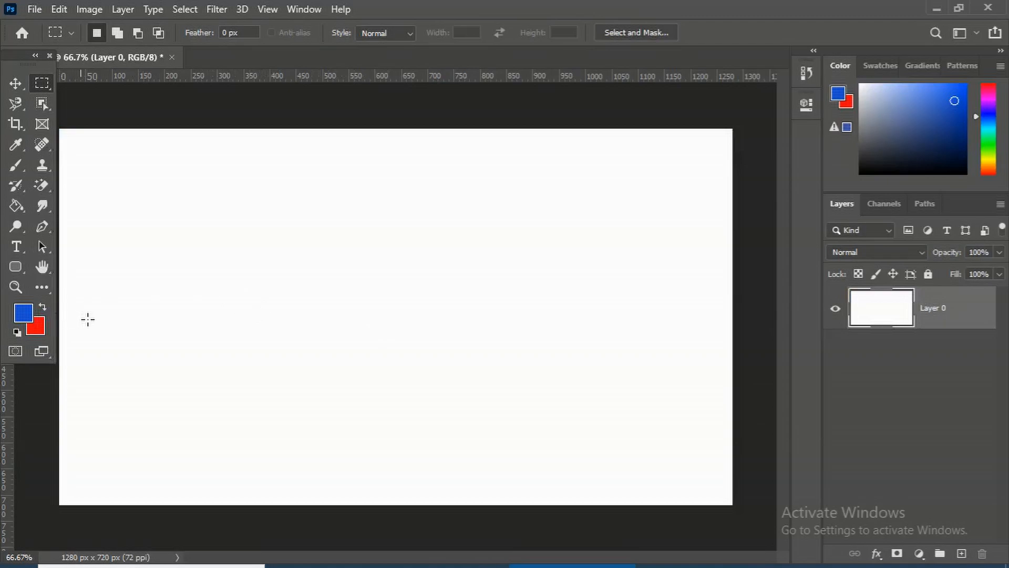
Set the foreground color to pink in the Color Picker
click(23, 315)
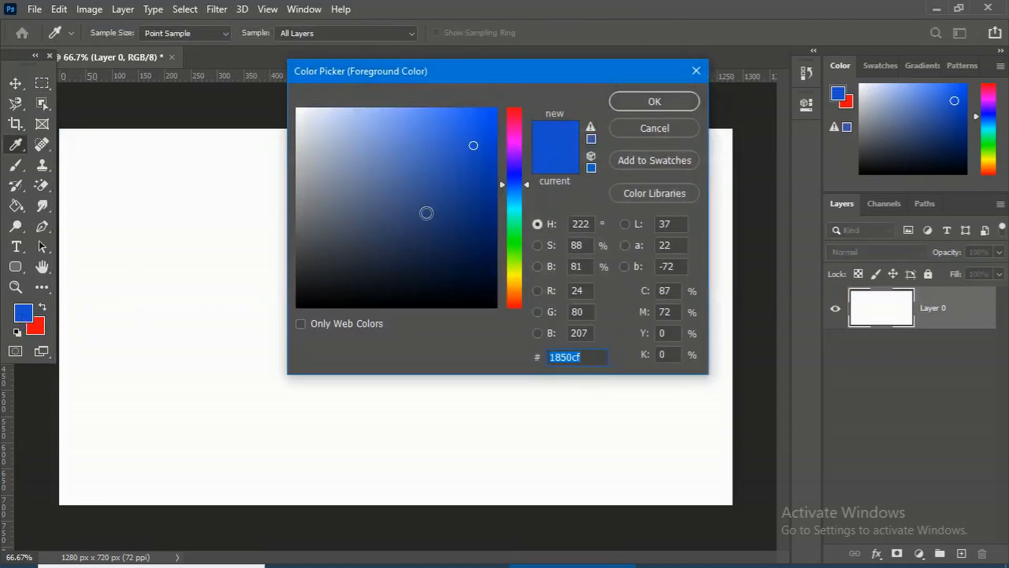
click(515, 132)
click(469, 128)
click(655, 100)
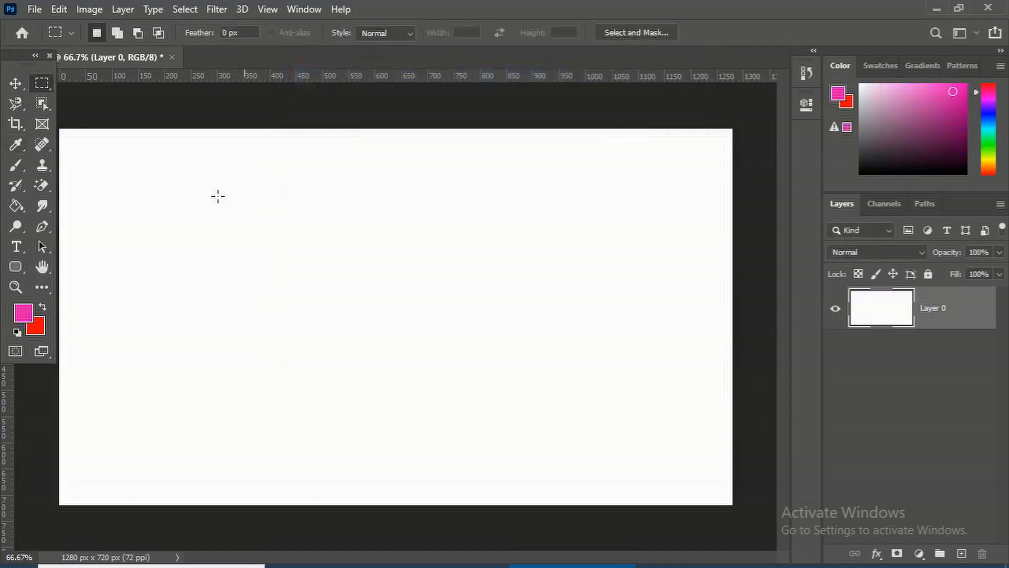
Paint five vertical pink strokes across the canvas with the Brush Tool
click(16, 166)
click(42, 166)
mouse_move(108, 204)
mouse_down()
mouse_move(131, 231)
mouse_move(138, 274)
mouse_up()
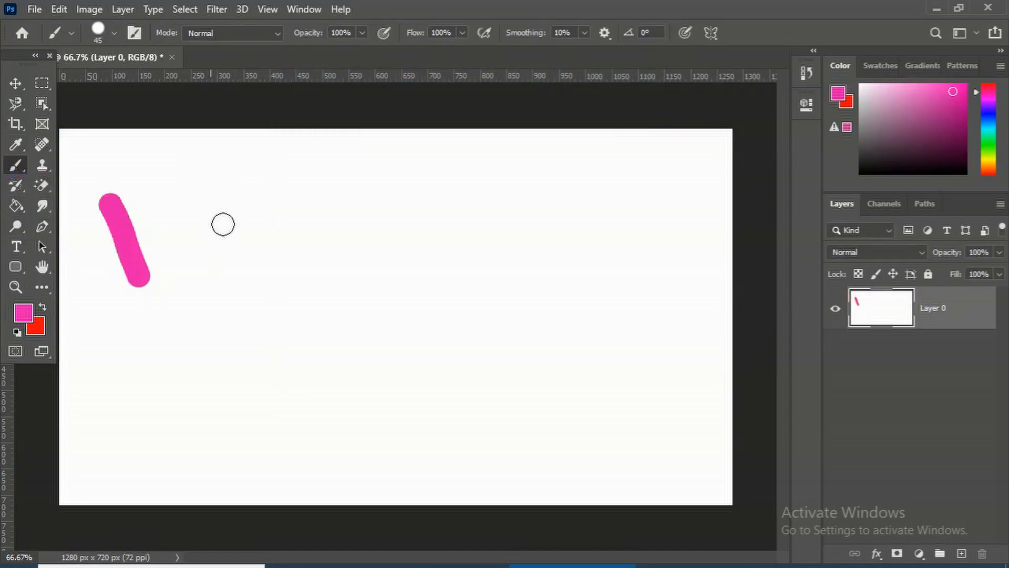
drag(211, 212, 232, 314)
drag(312, 252, 321, 367)
drag(415, 300, 423, 358)
drag(508, 326, 509, 361)
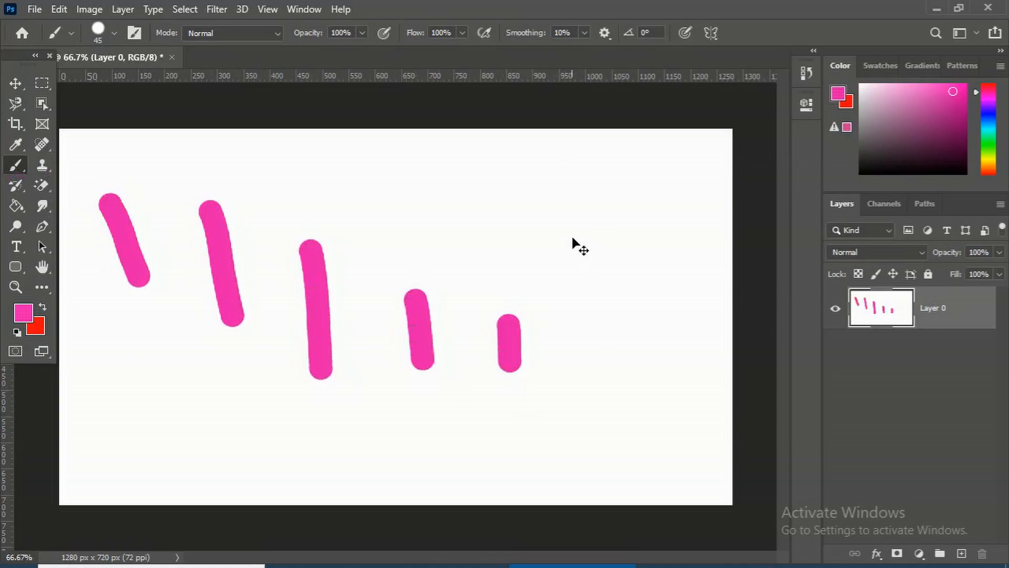
Undo all the brush strokes and the earlier deselection, then deselect again
key(ctrl+z)
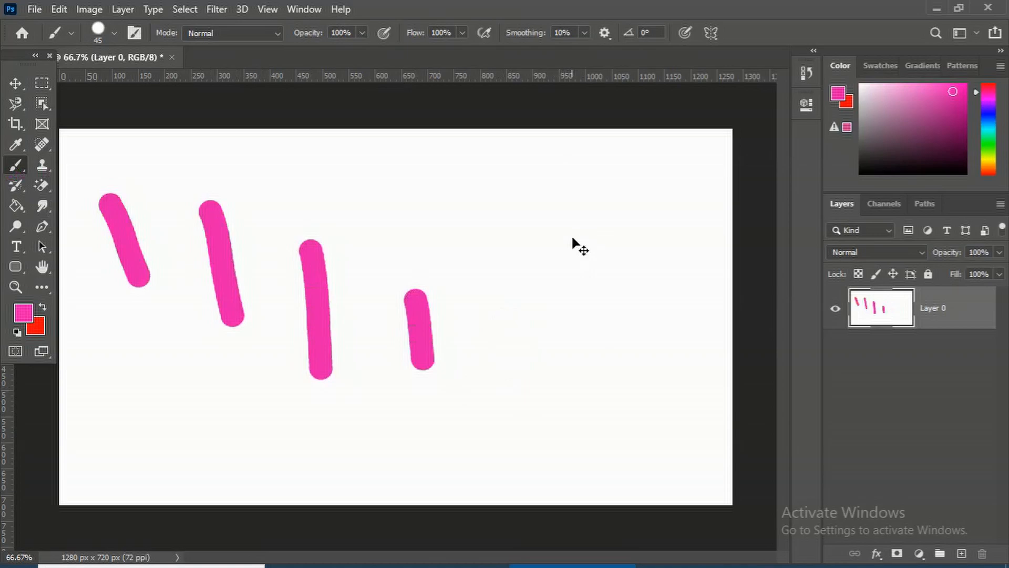
key(ctrl+z)
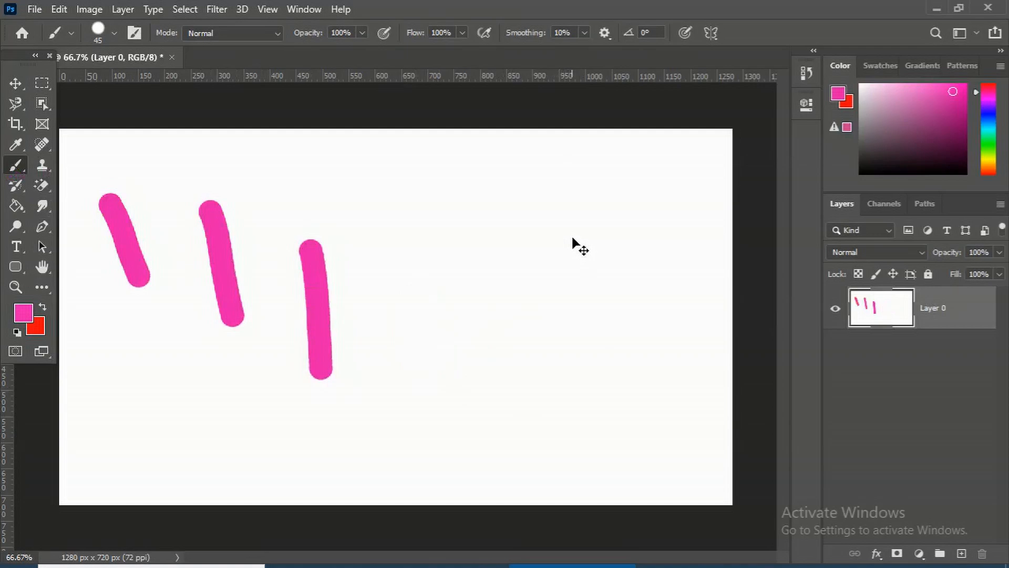
key(ctrl+z)
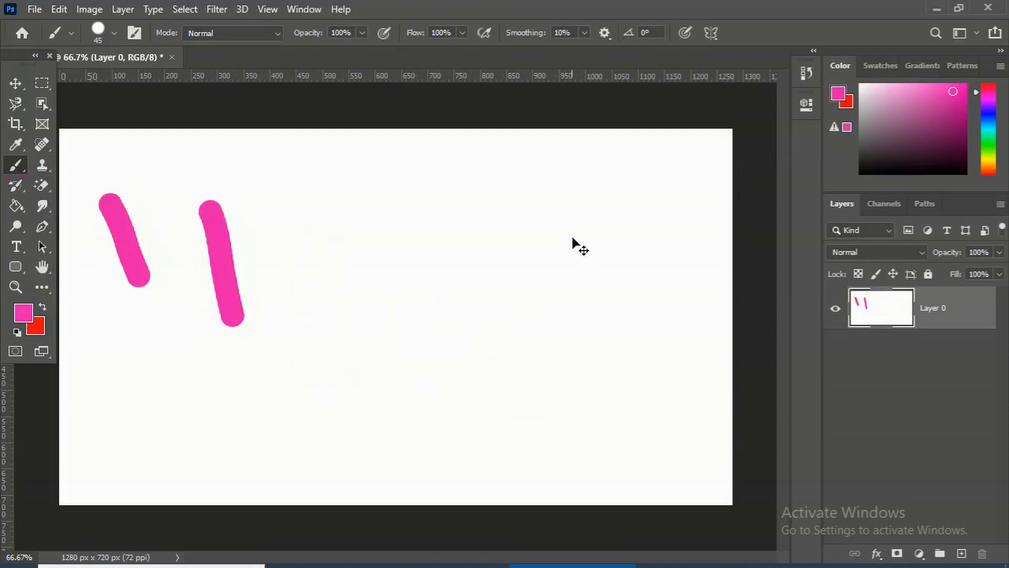
key(ctrl+z)
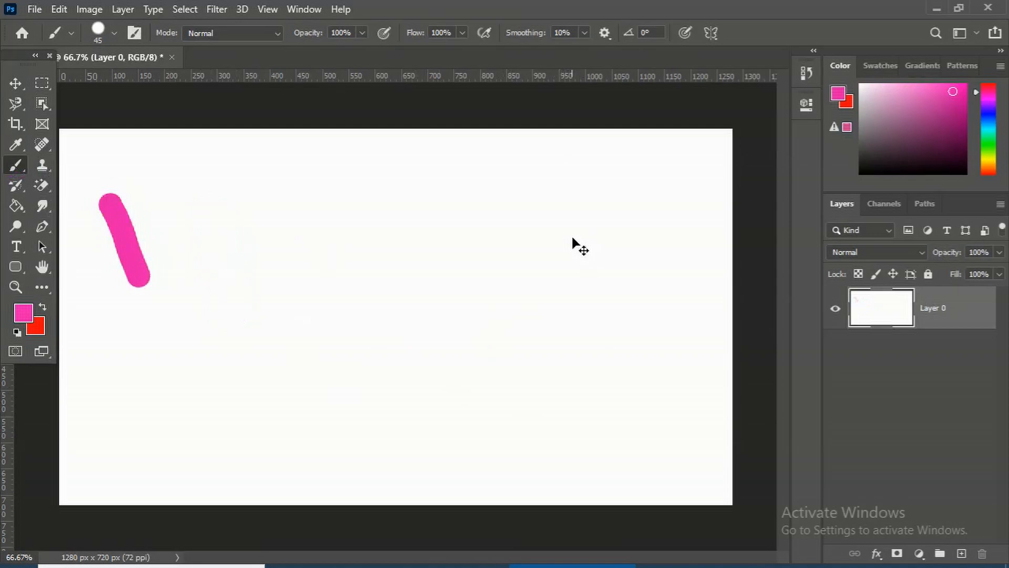
key(ctrl+z)
key(ctrl+z)
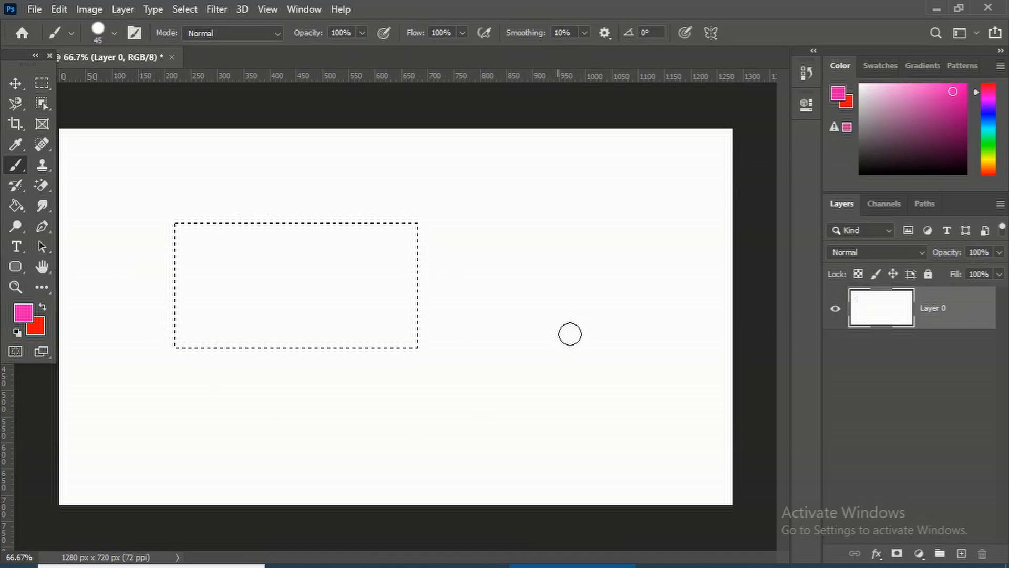
key(ctrl+d)
Draw two rectangular marquee selections in the upper-left area, deselecting each one
click(42, 83)
click(78, 90)
drag(165, 201, 349, 323)
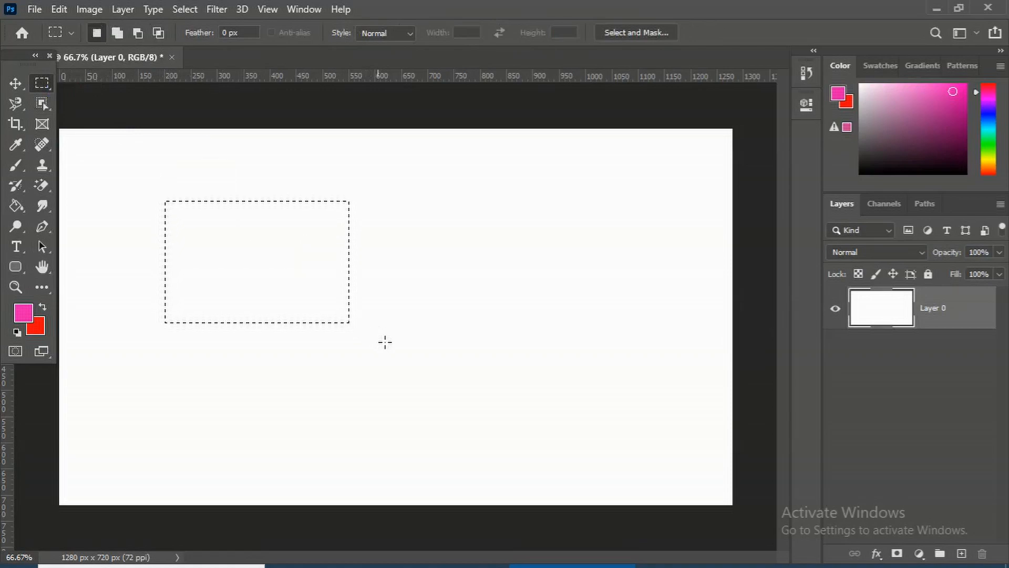
key(ctrl+d)
right_click(42, 83)
click(68, 85)
drag(151, 228, 321, 338)
key(ctrl+d)
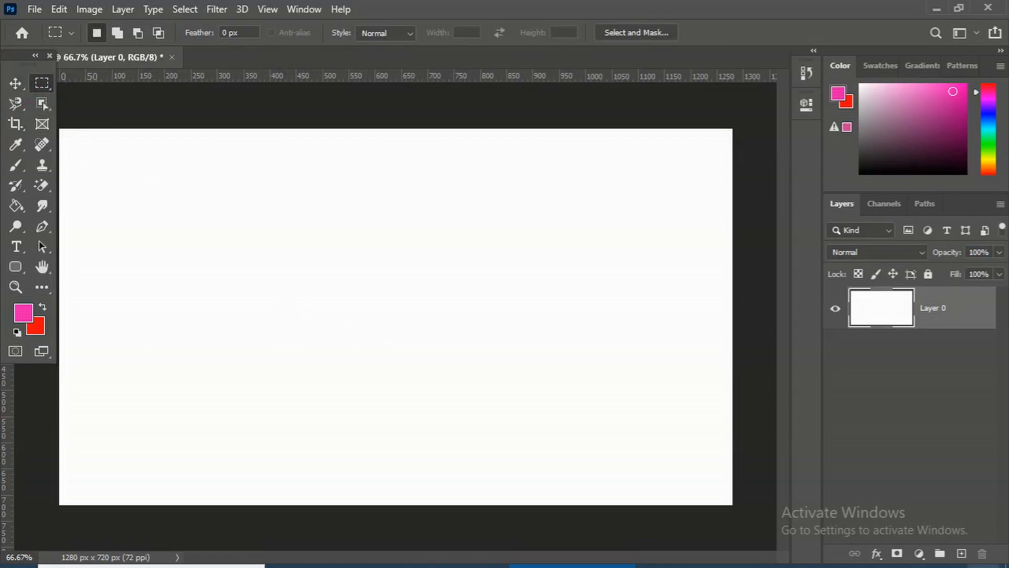
Fill a rectangular selection with 50 px feather in the canvas centre with the pink foreground color and deselect
key(shift)
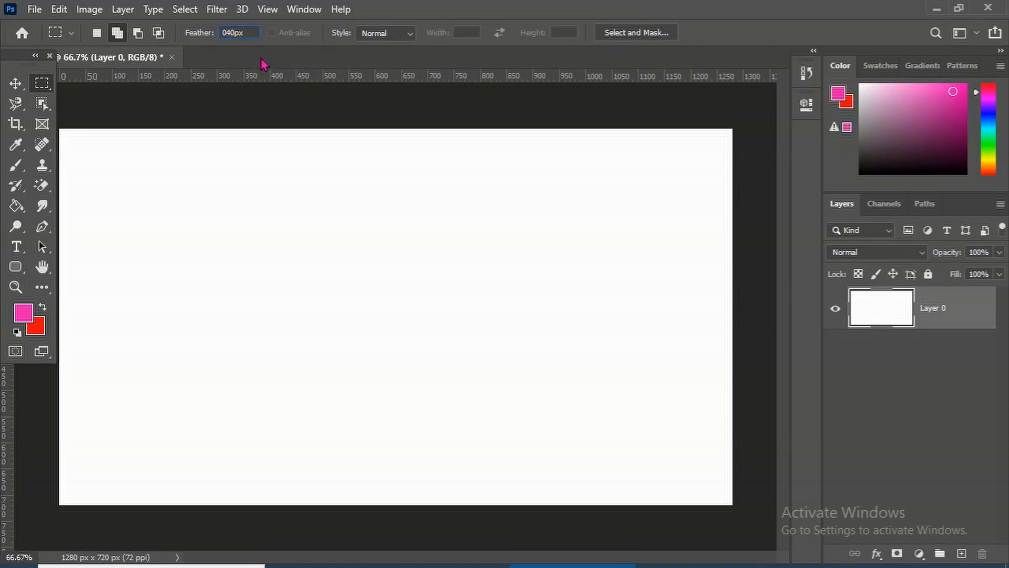
key(BackSpace)
key(BackSpace)
text(5)
drag(209, 222, 500, 401)
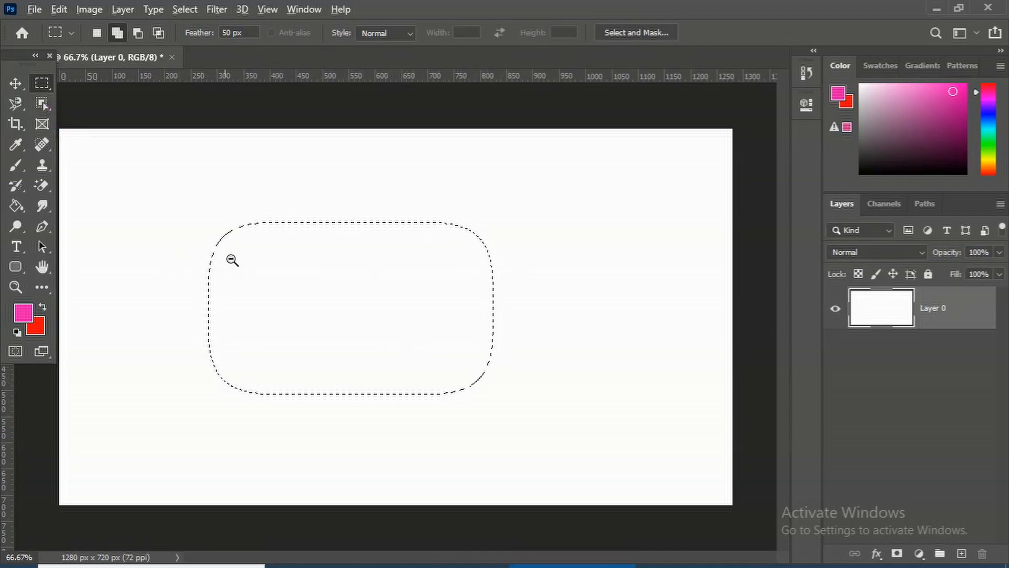
key(alt+BackSpace)
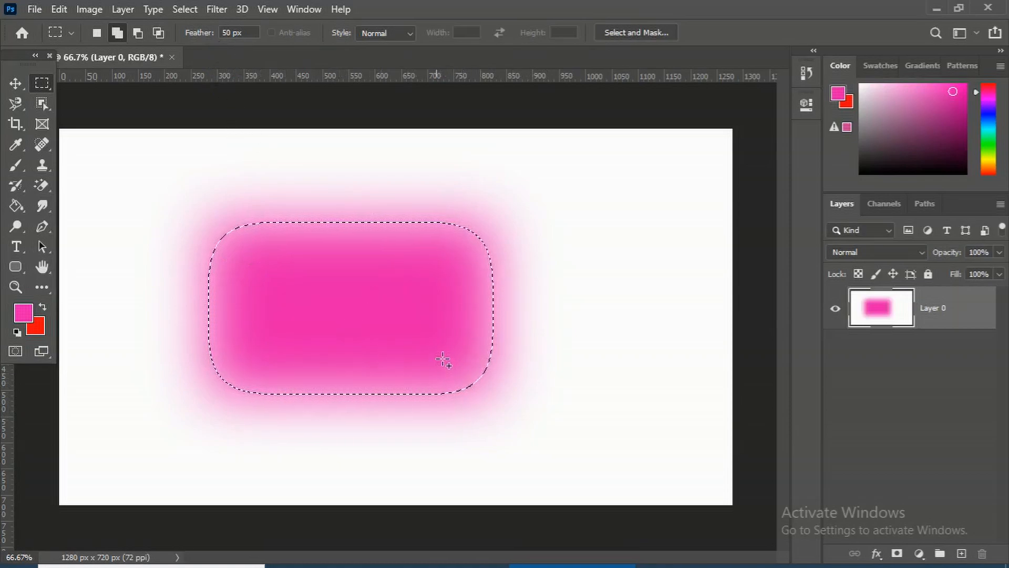
key(ctrl+d)
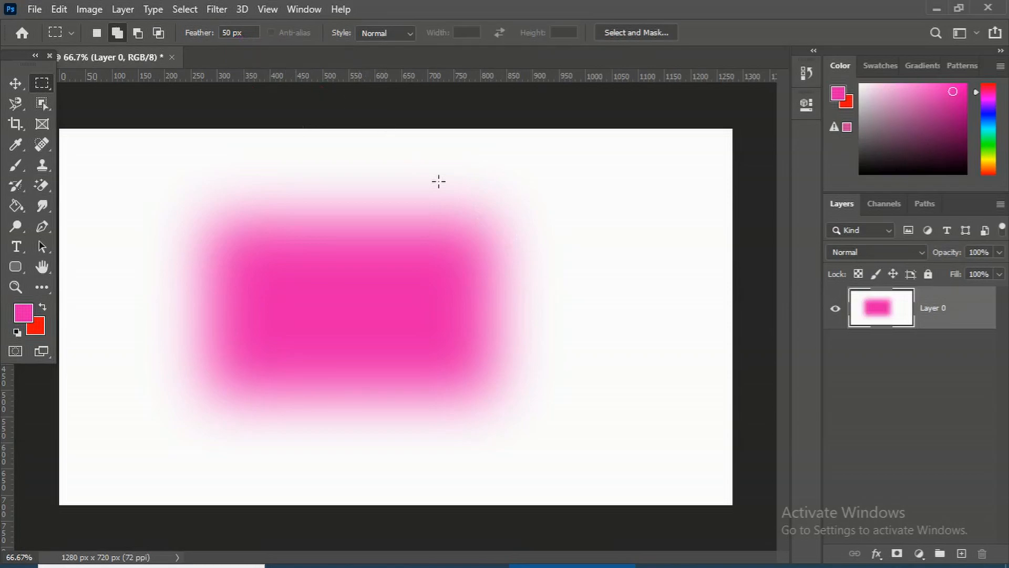
Draw another rectangular selection to the right of the pink area and fill it with the foreground color
drag(530, 182, 668, 328)
key(alt+BackSpace)
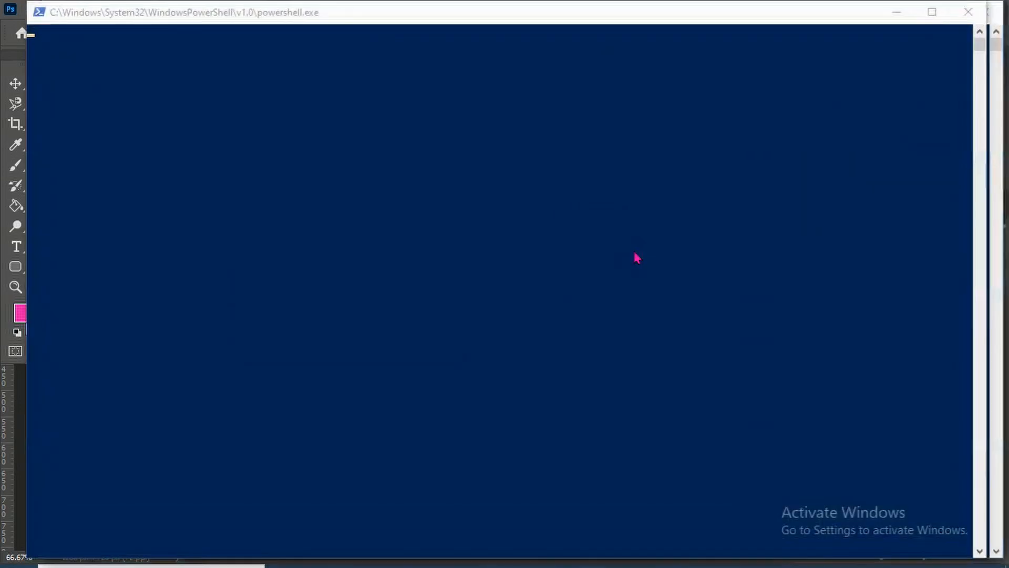
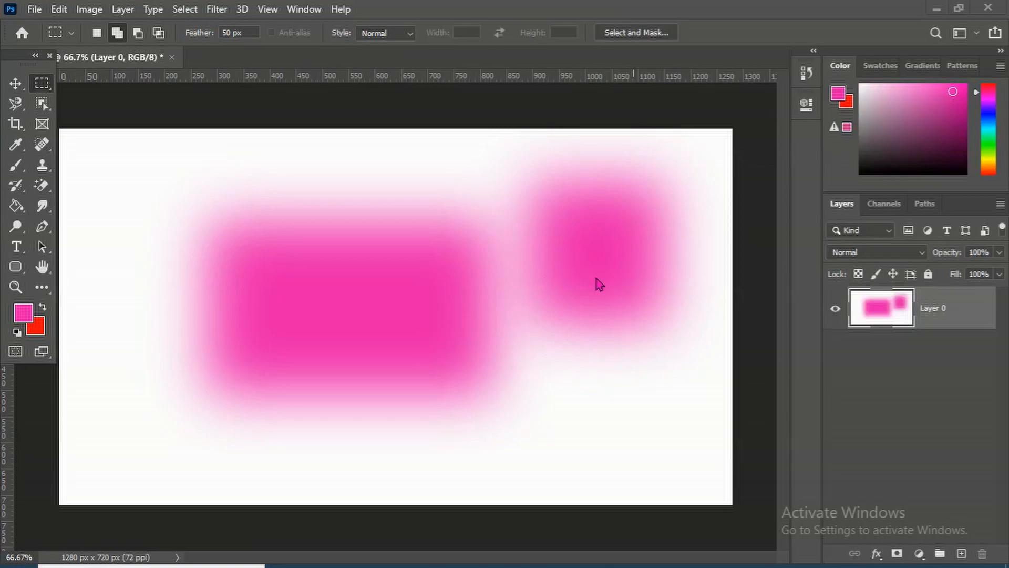
Clear the right-hand fill and undo the recent fills back to the blank canvas
key(Delete)
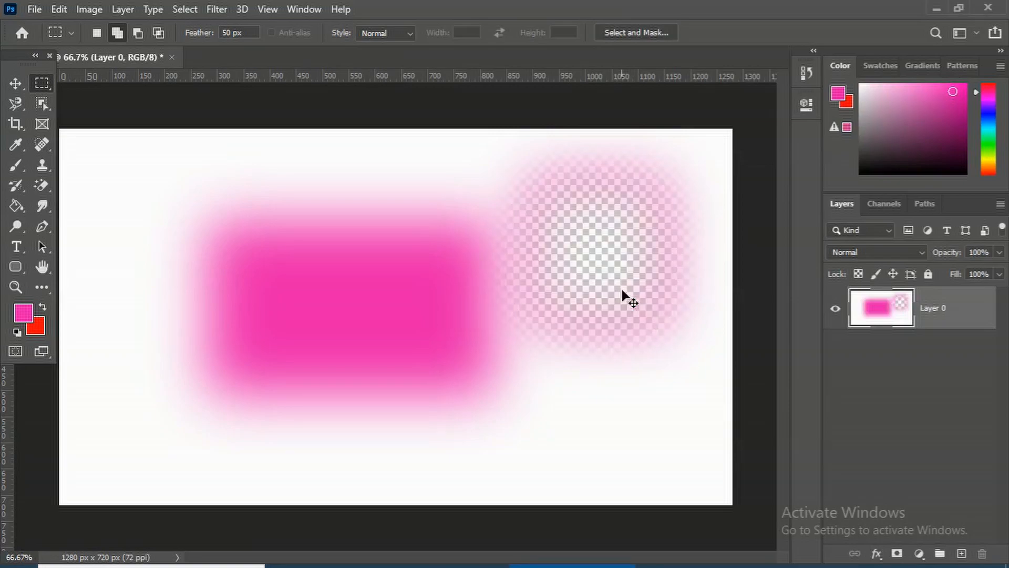
key(ctrl+z)
key(ctrl+z)
key(ctrl+z)
key(ctrl+z)
key(ctrl+z)
key(ctrl+z)
key(ctrl+z)
key(ctrl+z)
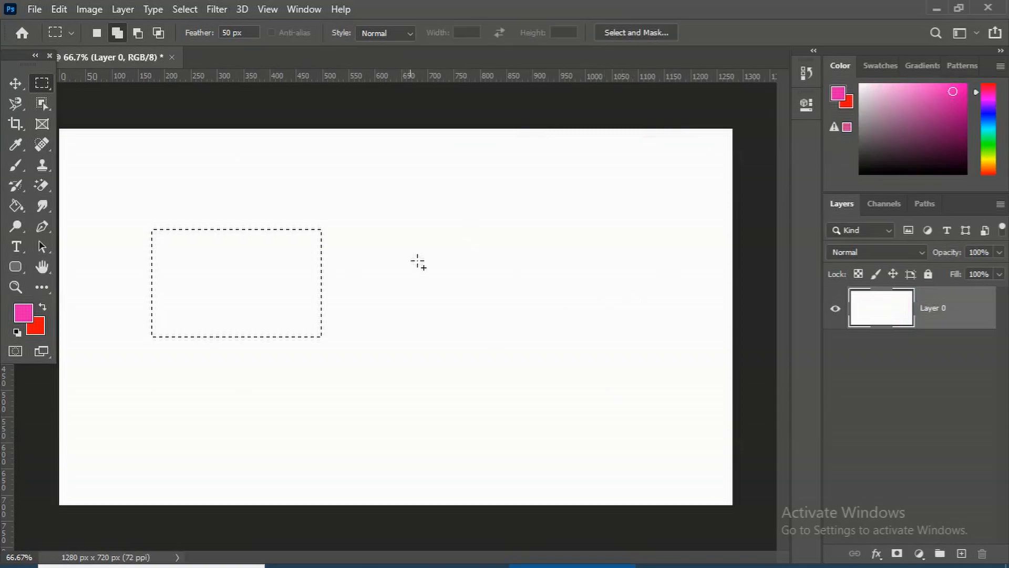
key(ctrl+z)
Set the marquee feather to 0 px and draw a rectangular selection in the upper-left canvas area
key(BackSpace)
key(BackSpace)
text(0)
key(Return)
drag(193, 197, 482, 339)
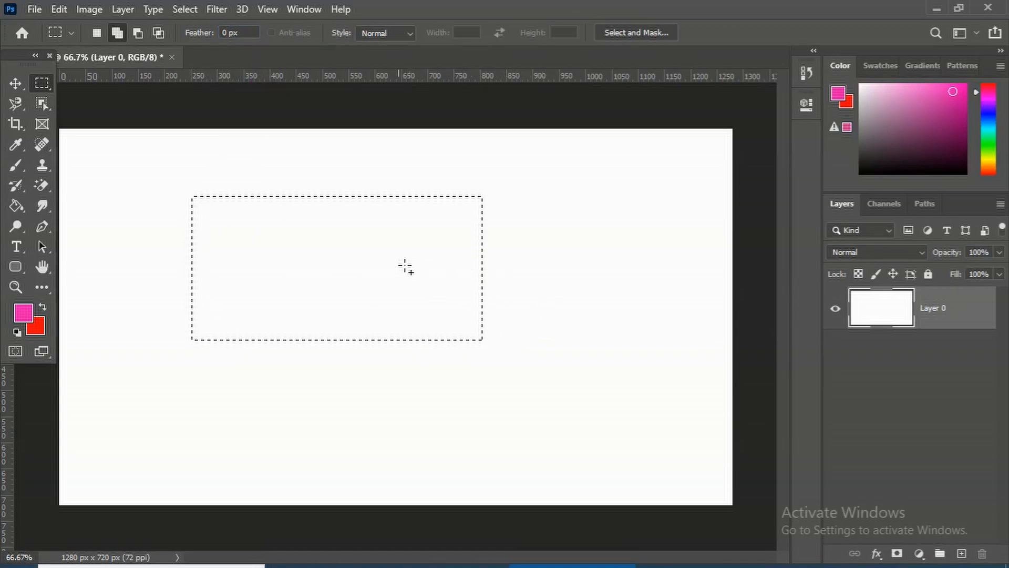
Feather the selection by 30 pixels, fill it with the pink foreground color and deselect
right_click(377, 255)
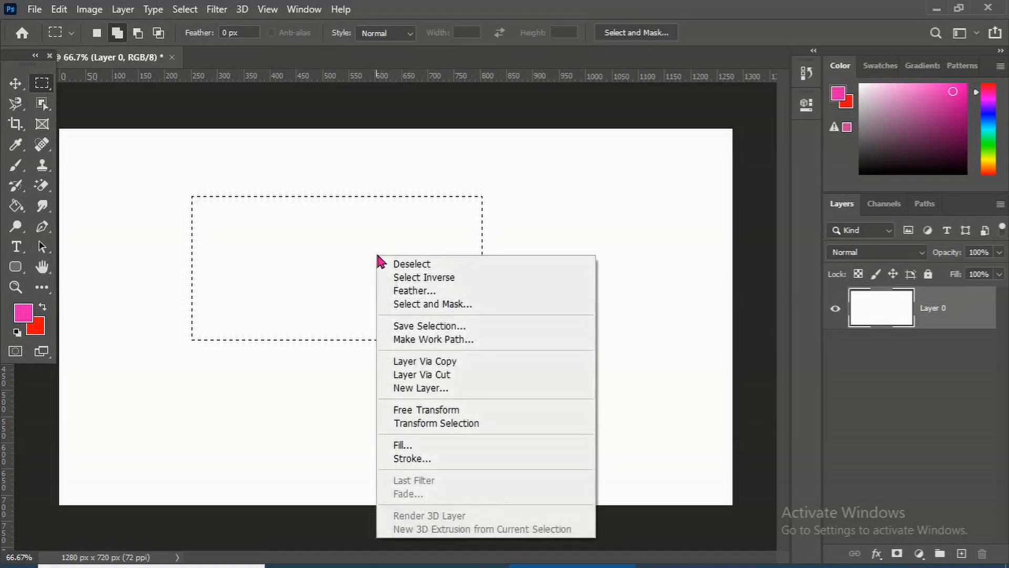
click(411, 291)
click(505, 189)
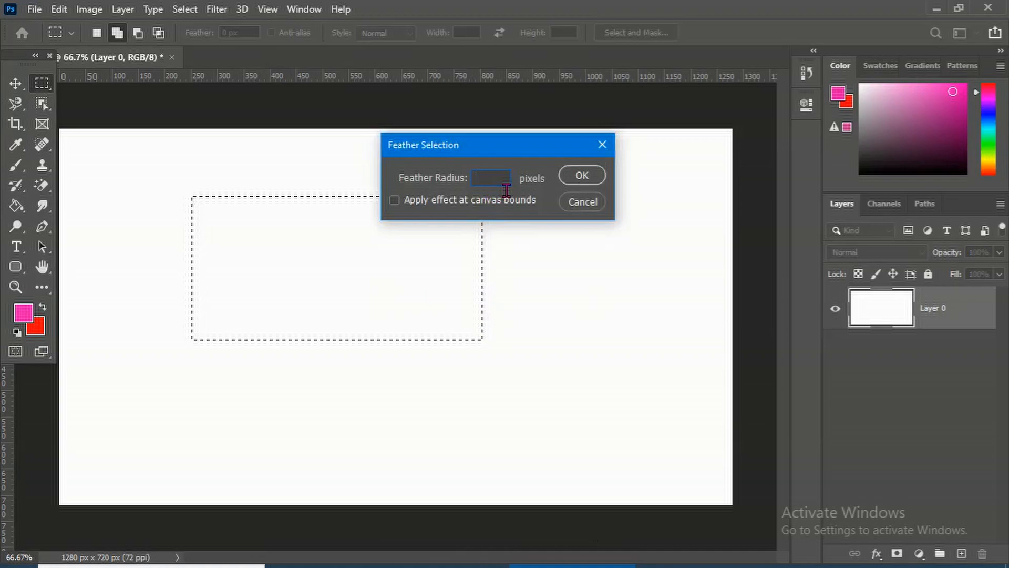
text(30)
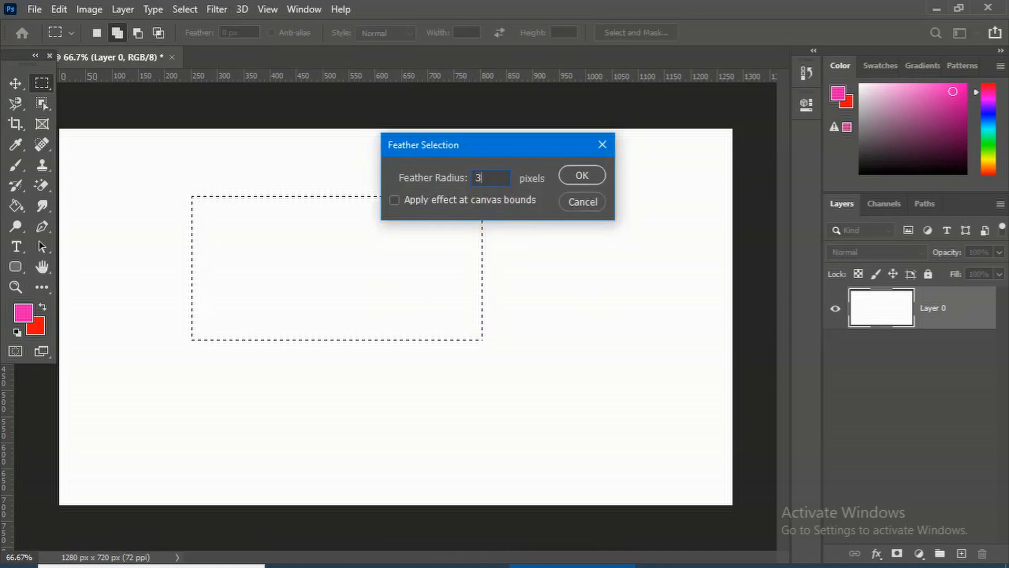
click(585, 178)
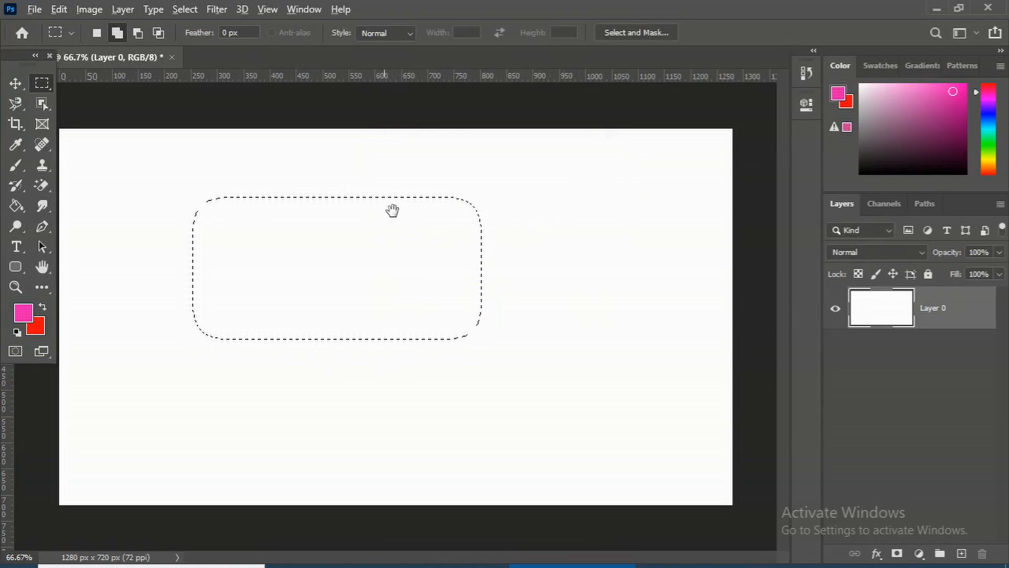
key(alt+BackSpace)
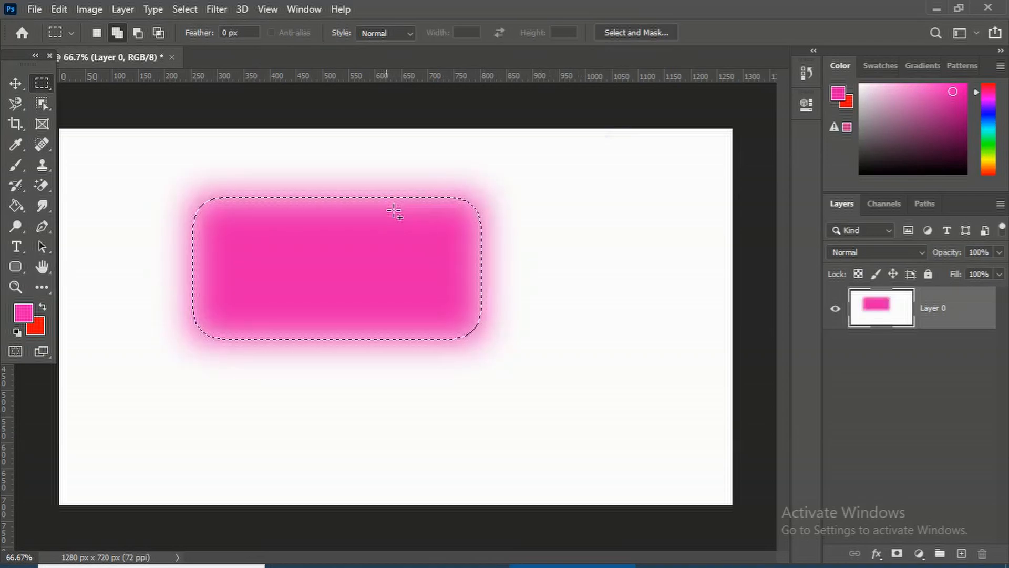
key(ctrl+d)
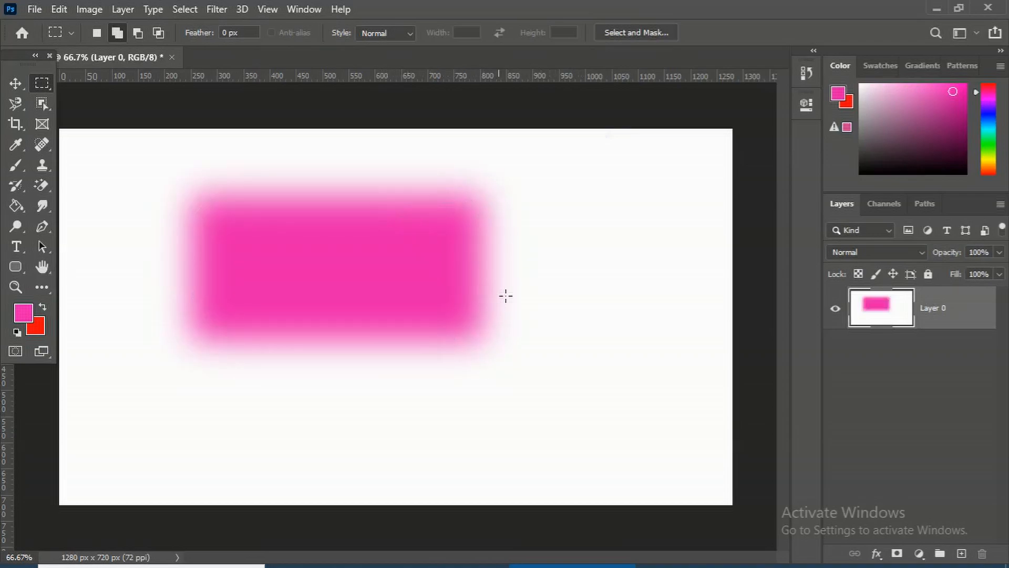
Add a new layer and draw a rectangular selection overlapping the pink area's upper right
click(962, 553)
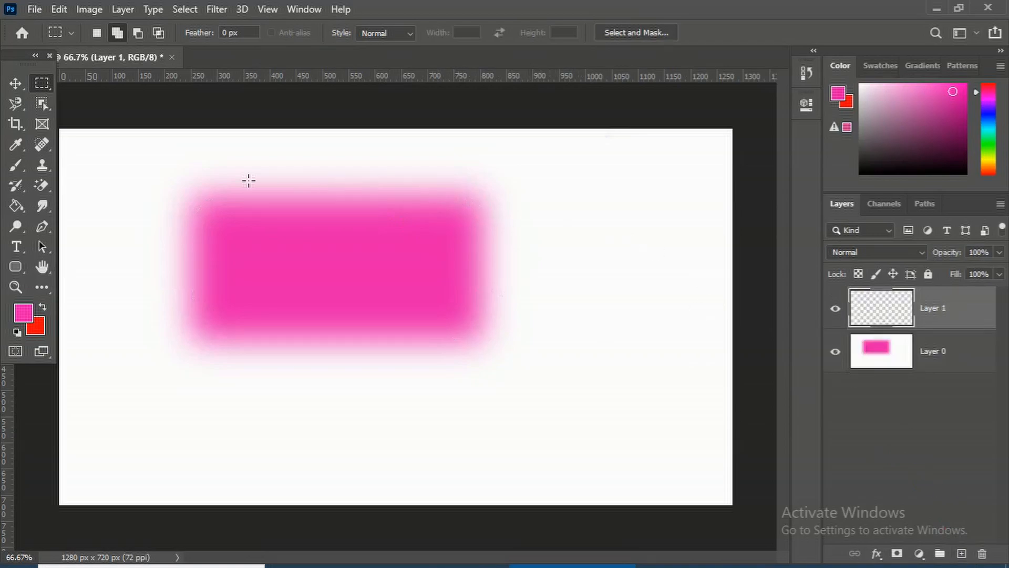
drag(387, 165, 647, 303)
key(alt+BackSpace)
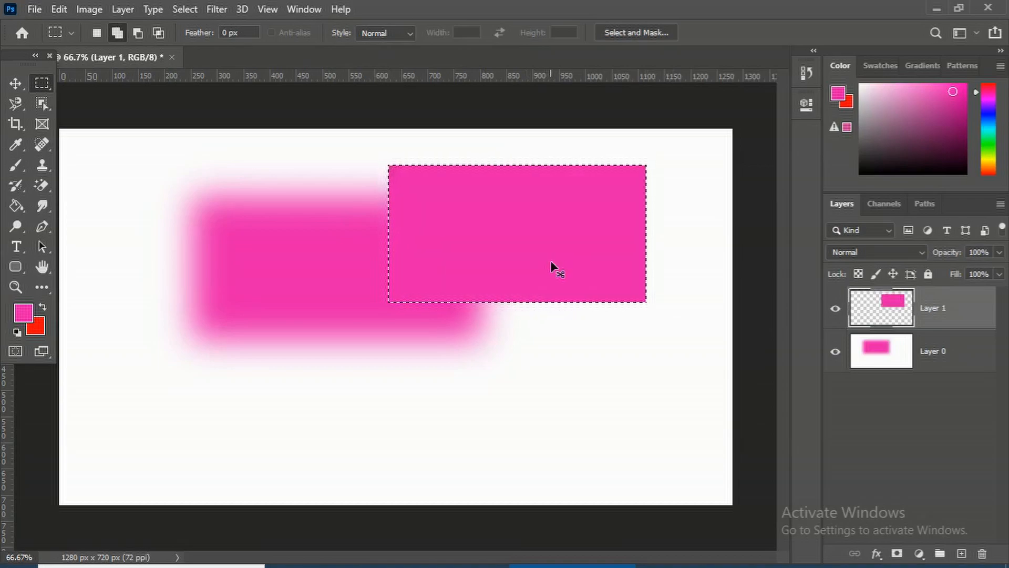
key(Delete)
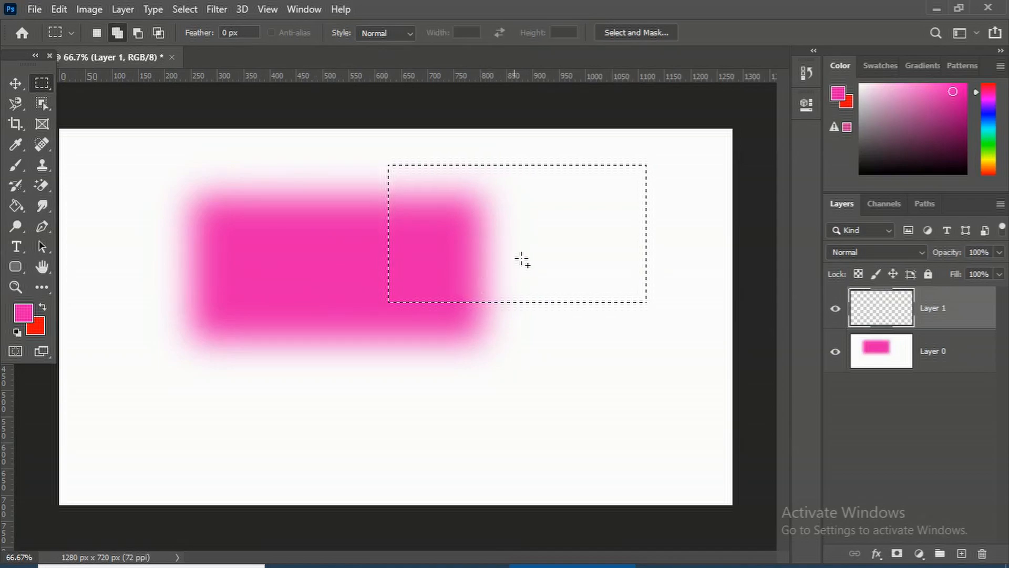
Feather the selection by 30 pixels, fill it with the red background color and deselect
right_click(561, 210)
click(598, 243)
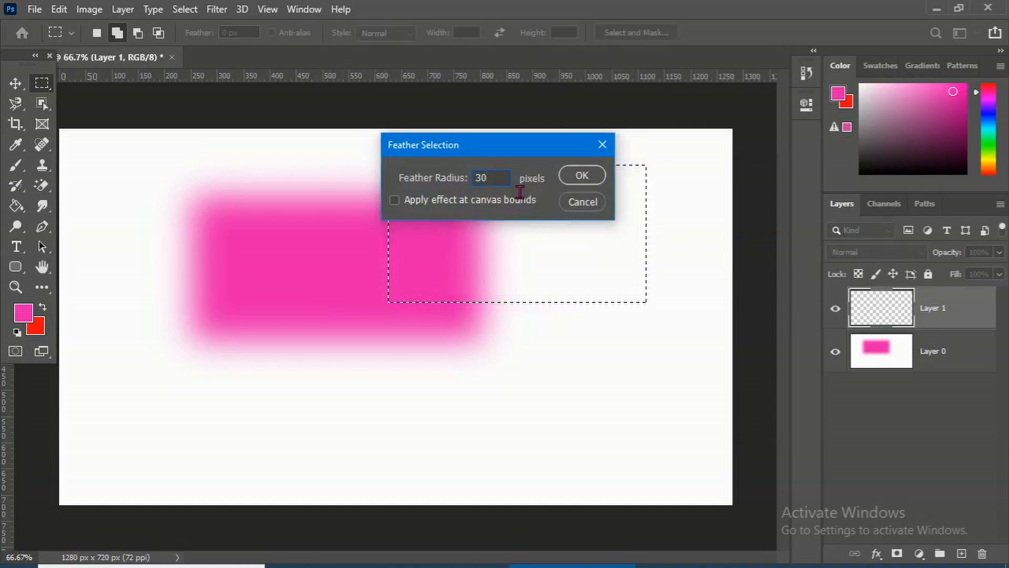
click(583, 177)
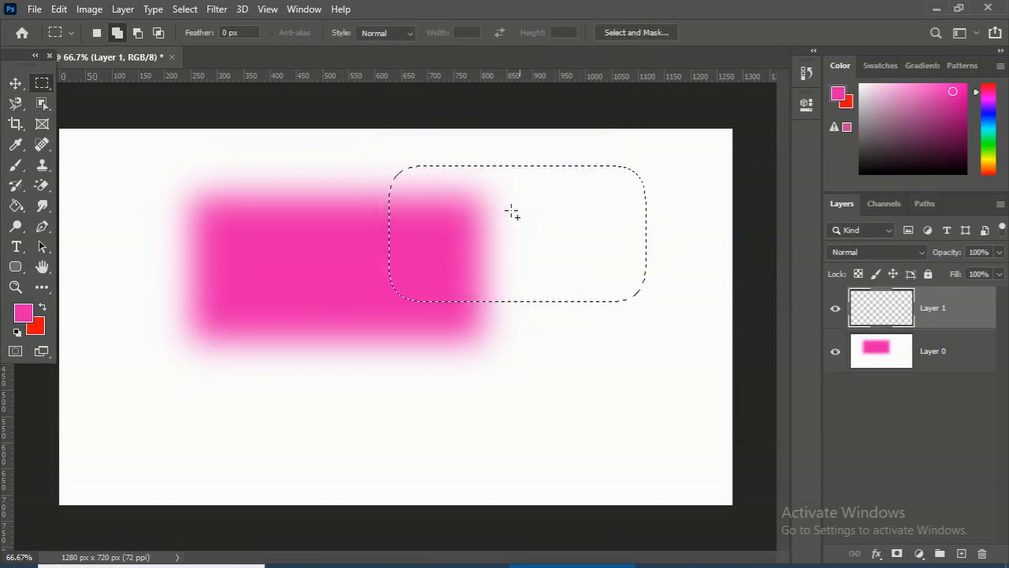
key(ctrl+space)
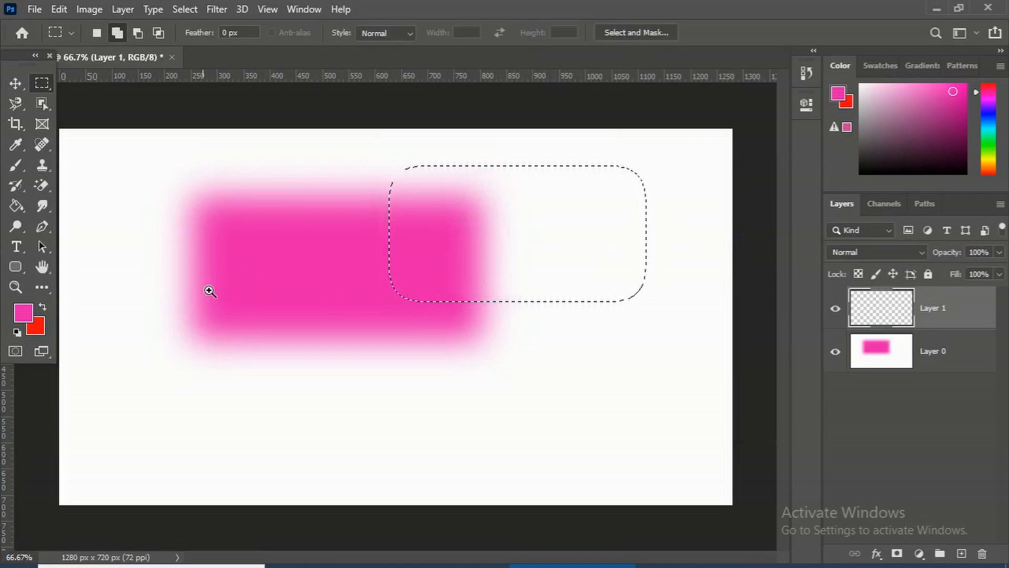
key(ctrl+BackSpace)
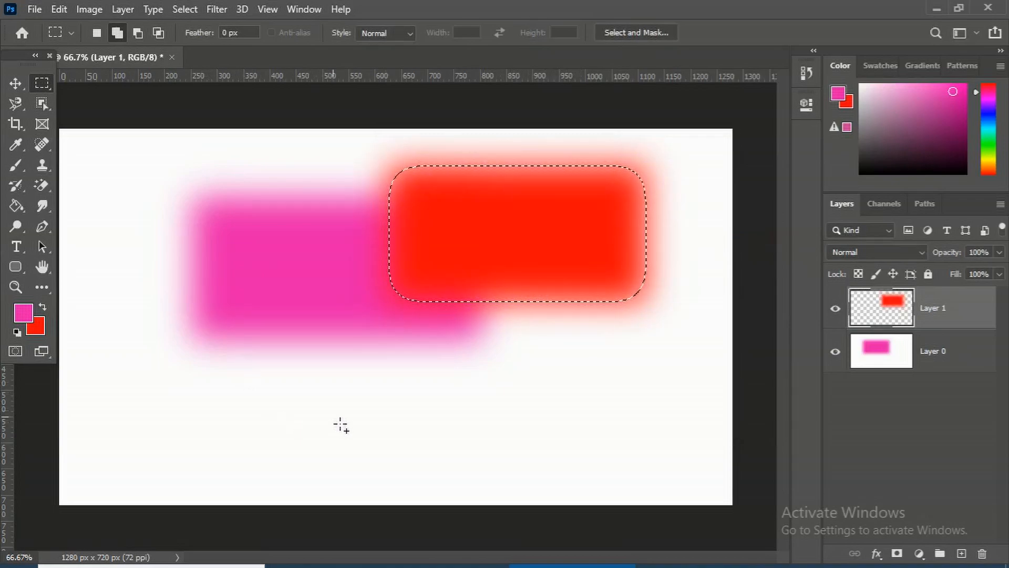
key(ctrl+d)
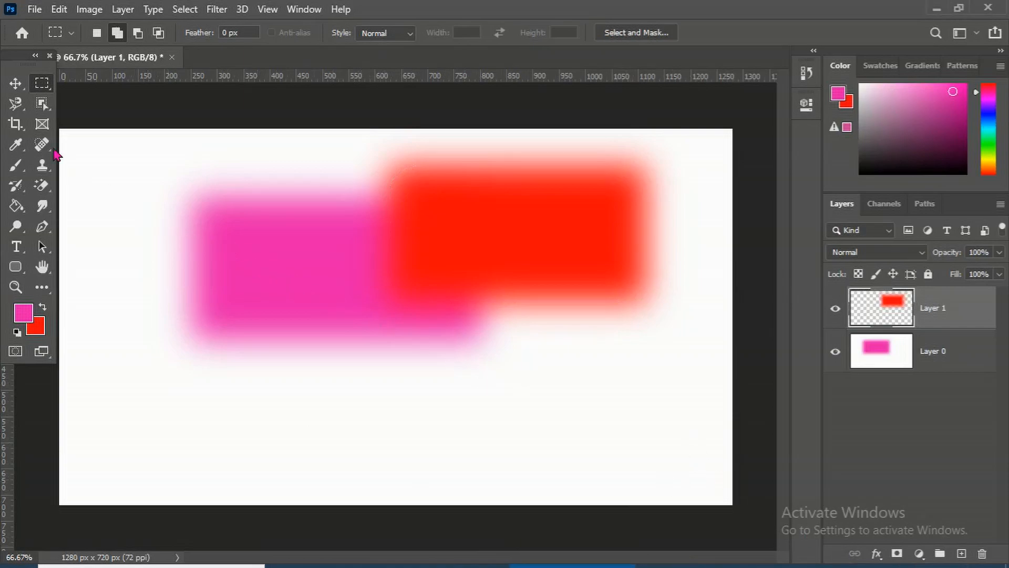
Switch to the Elliptical Marquee tool and draw a circular selection below the pink rectangle
right_click(41, 82)
click(76, 99)
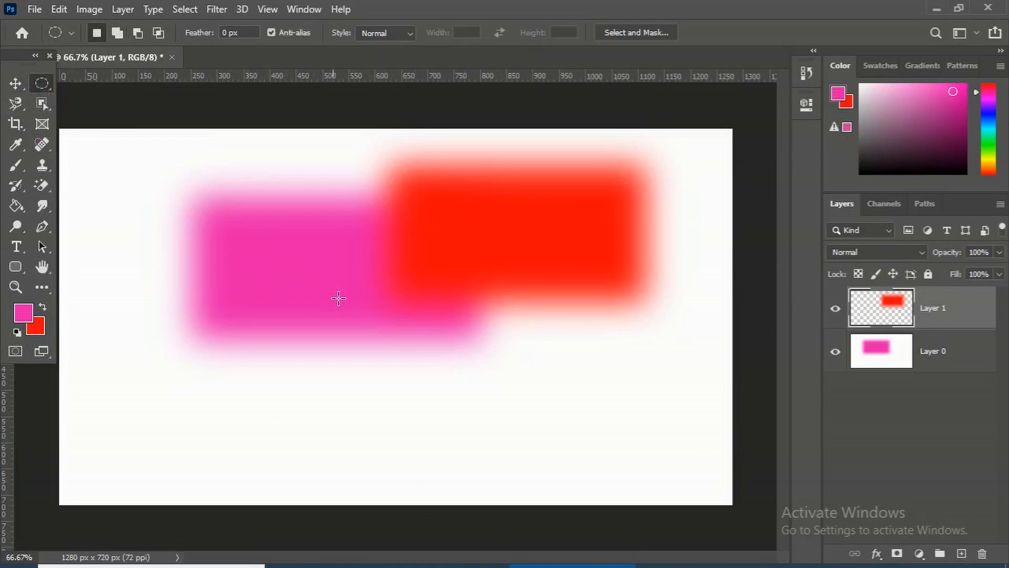
drag(266, 269, 456, 440)
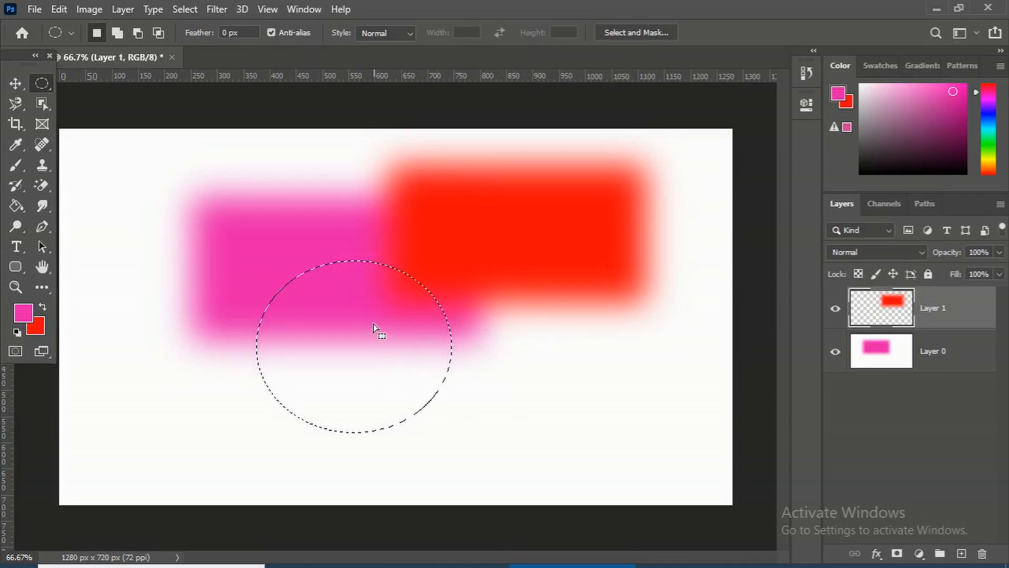
Feather the circle by 30 pixels, fill it with the pink foreground color and deselect
right_click(361, 318)
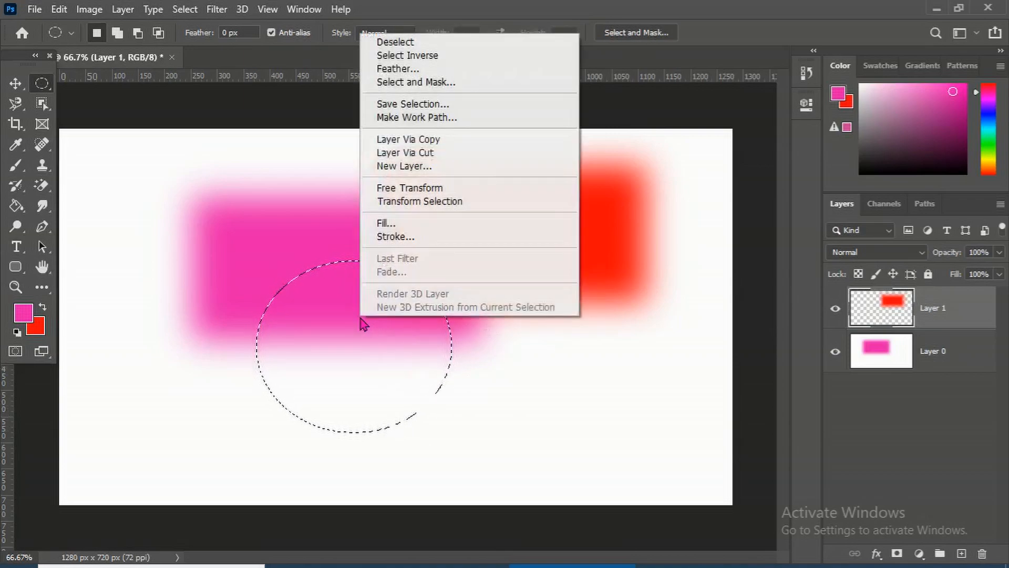
click(413, 69)
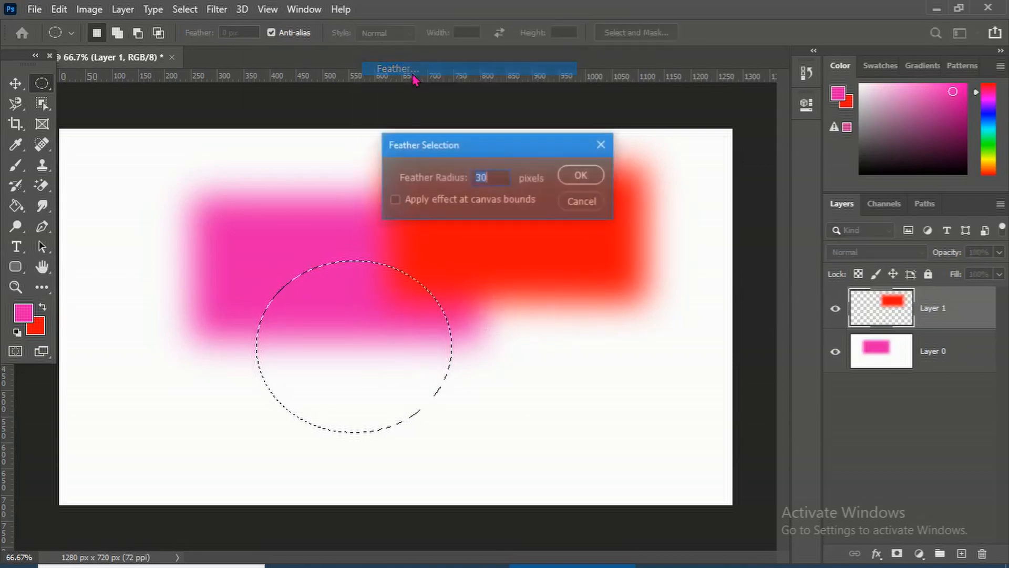
click(581, 178)
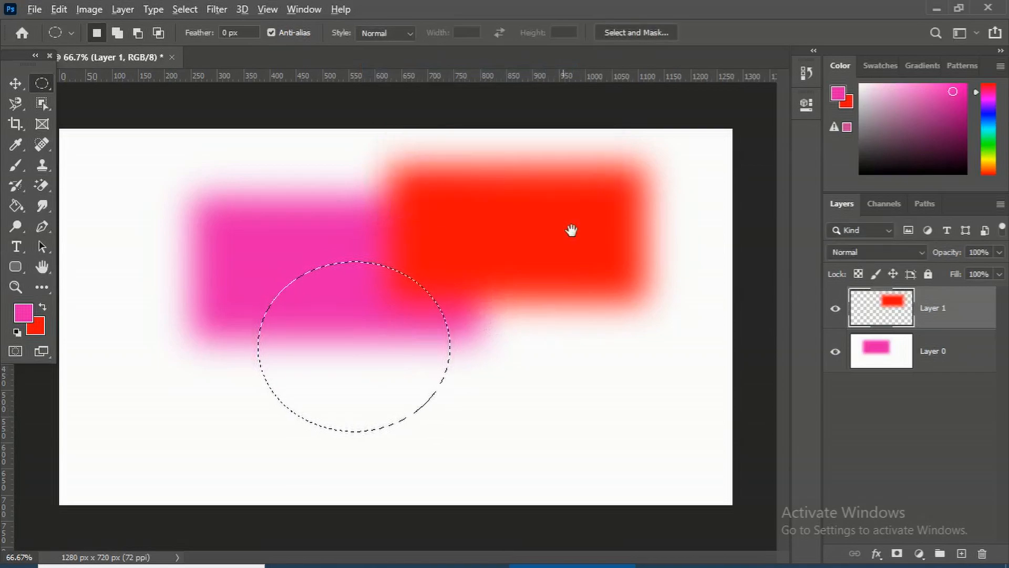
key(alt+BackSpace)
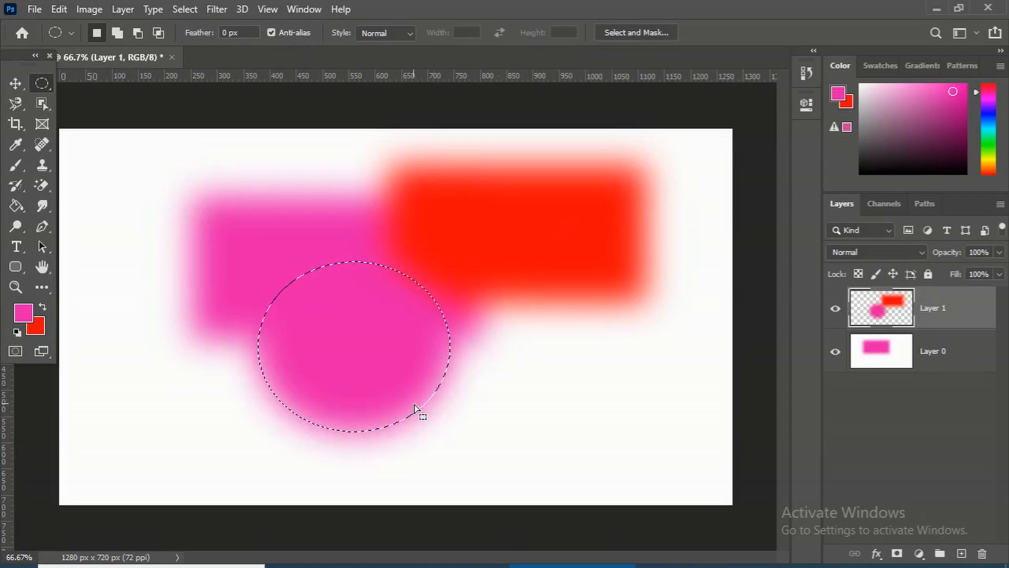
key(ctrl+d)
Add a new empty layer
click(970, 558)
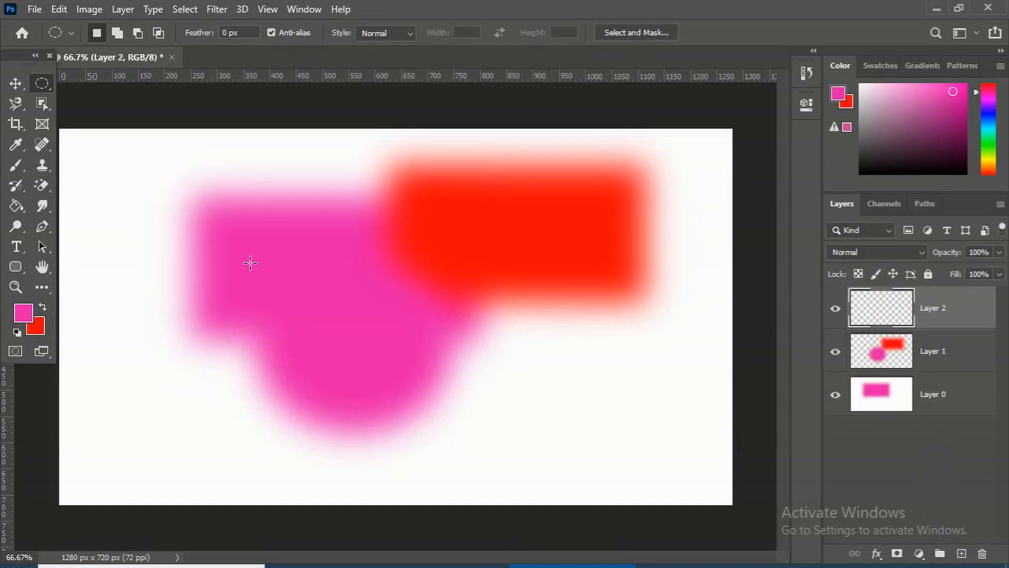
drag(227, 241, 368, 372)
key(ctrl+d)
key(ctrl+d)
Switch back to the Rectangular Marquee tool and draw a large rectangle over the canvas centre
right_click(42, 84)
click(105, 83)
drag(275, 236, 527, 437)
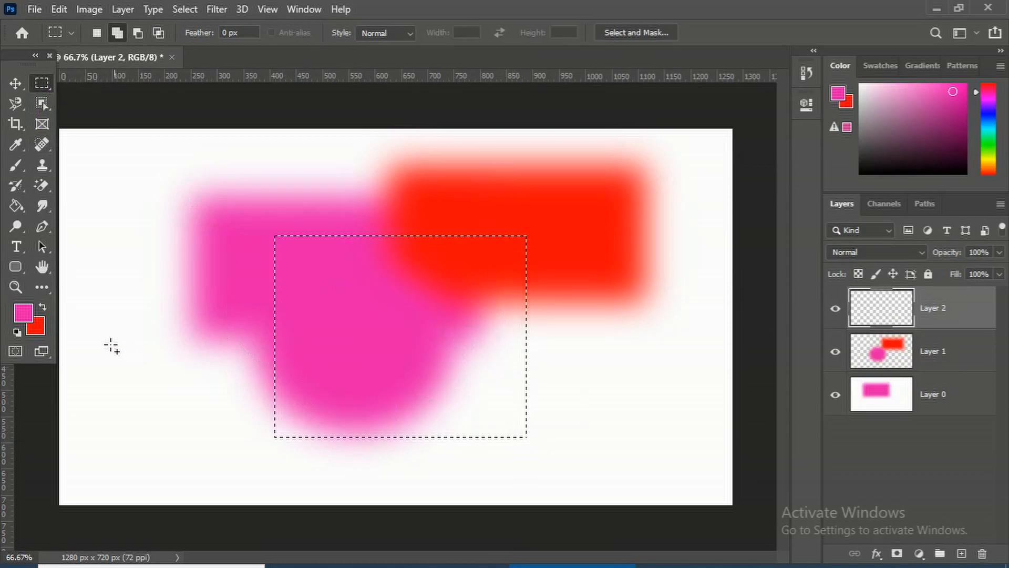
Pick a very dark green foreground color, fill the rectangle with it, then undo the fill
click(24, 313)
click(514, 247)
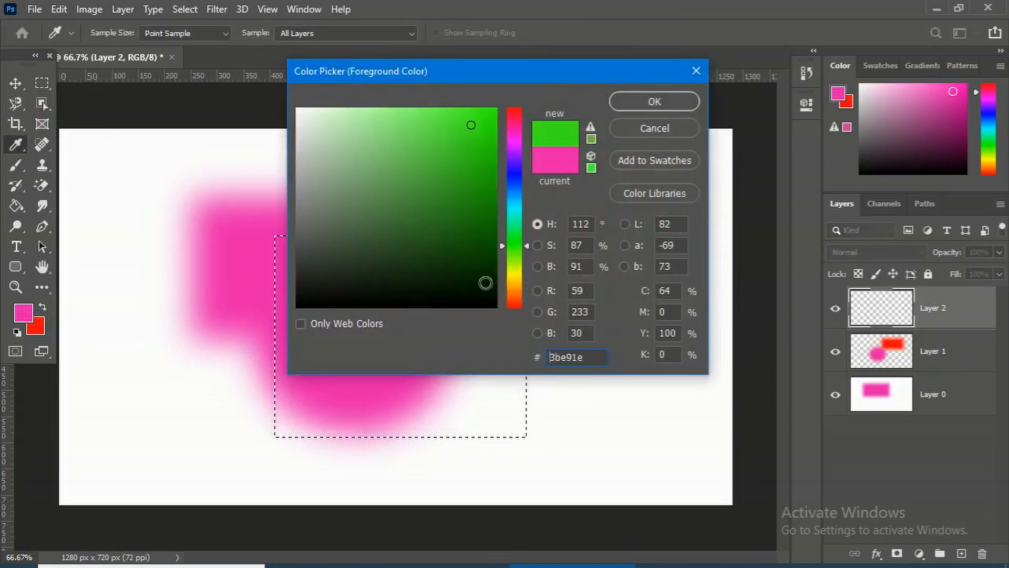
click(482, 288)
click(623, 104)
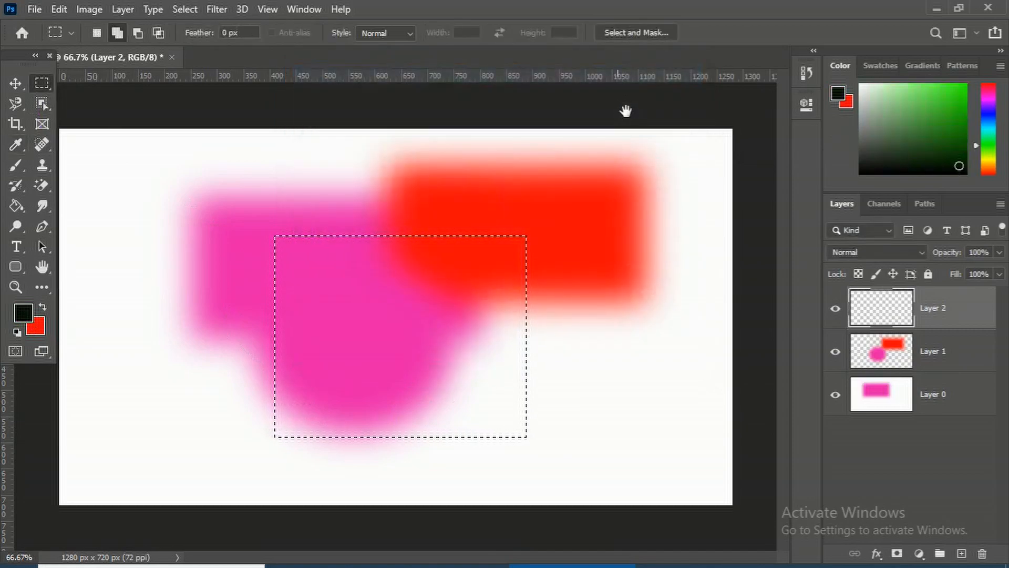
key(alt+BackSpace)
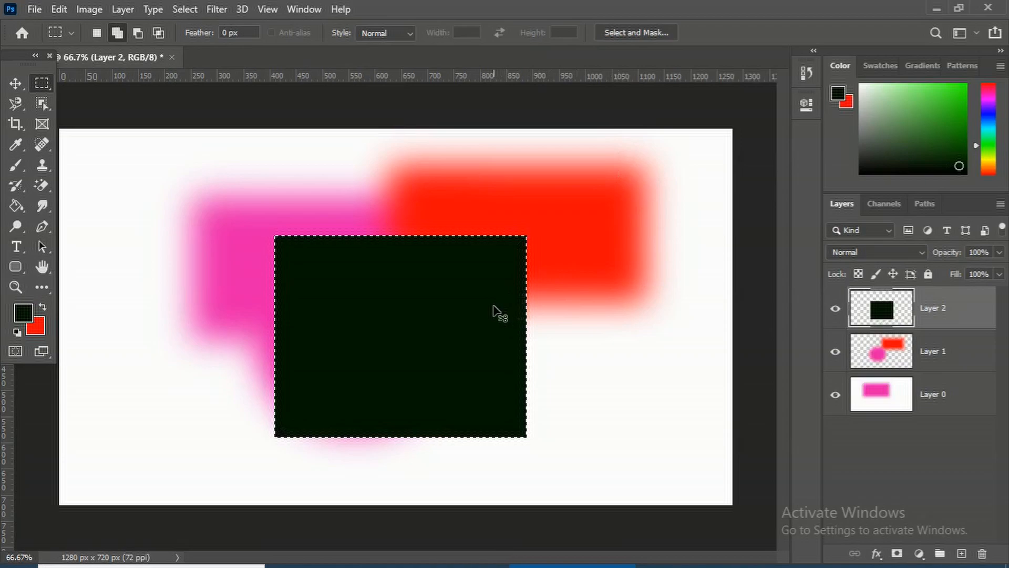
key(ctrl+z)
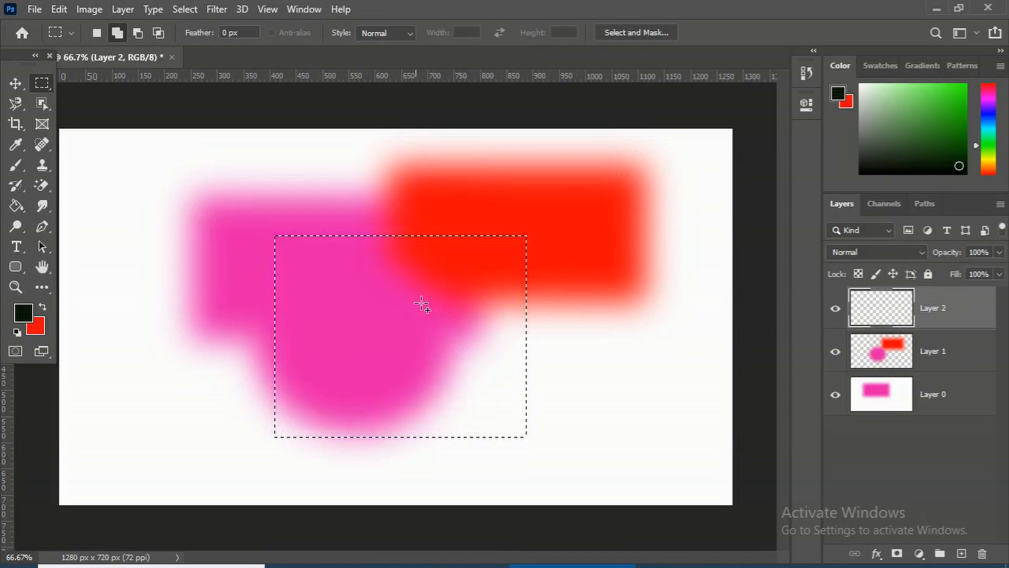
Feather the rectangular selection, fill it with the dark green foreground color and deselect
right_click(411, 288)
click(451, 38)
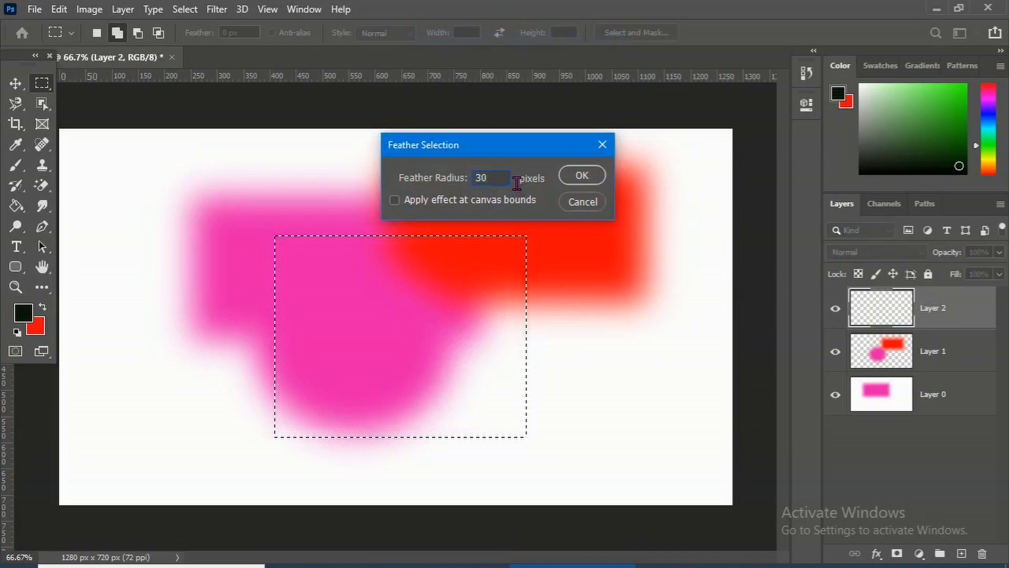
text(88)
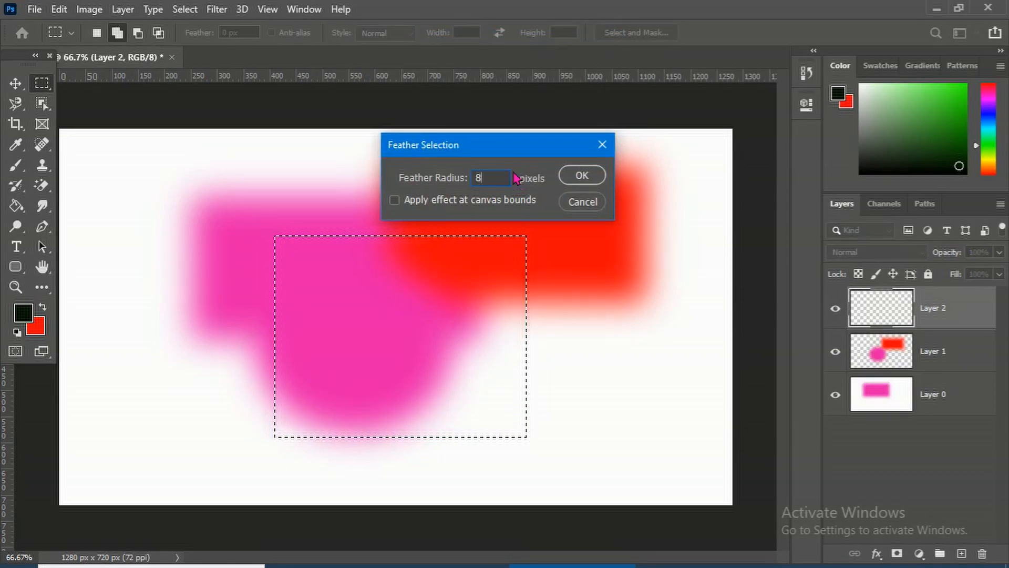
click(581, 175)
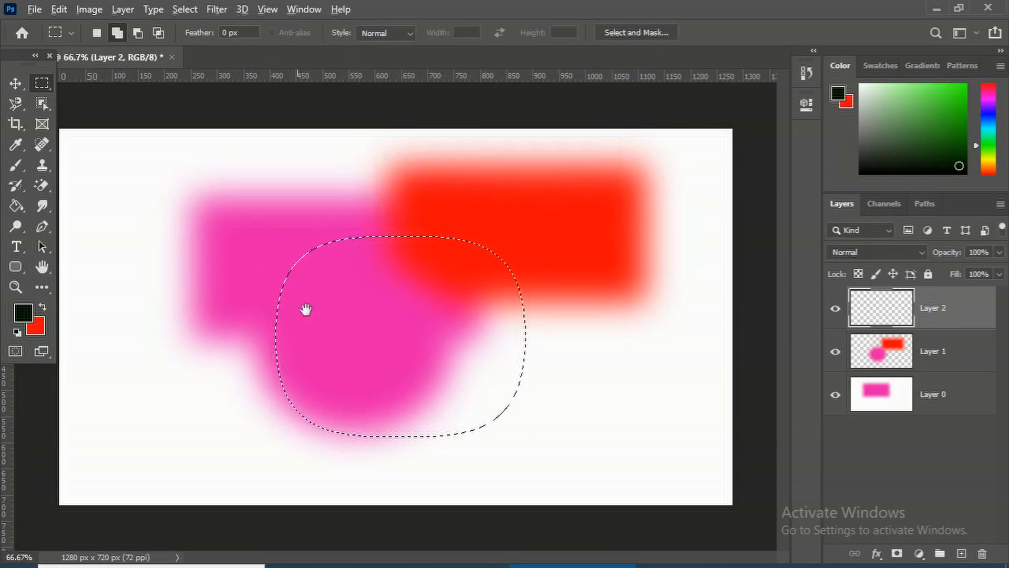
key(alt+BackSpace)
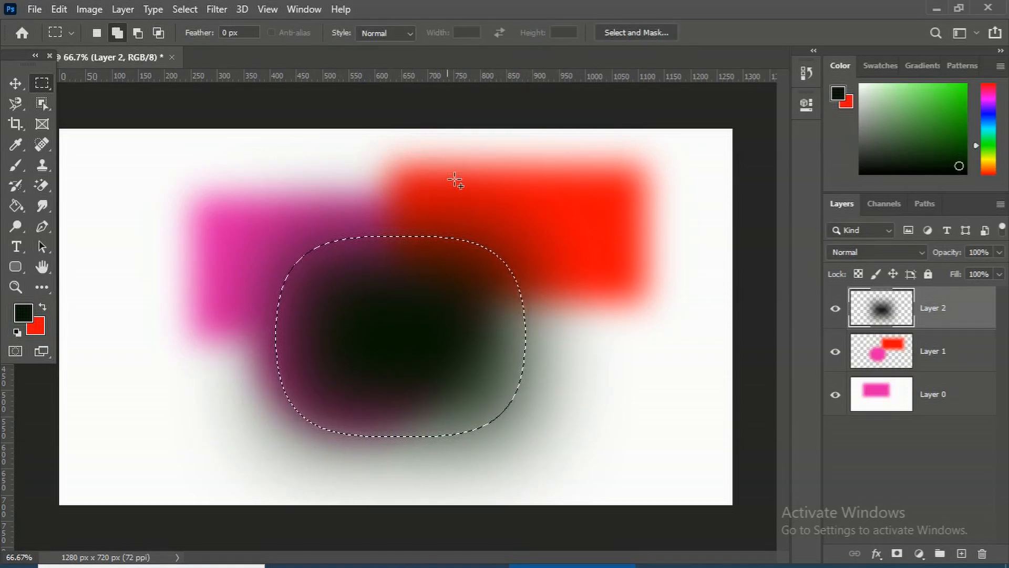
key(ctrl+d)
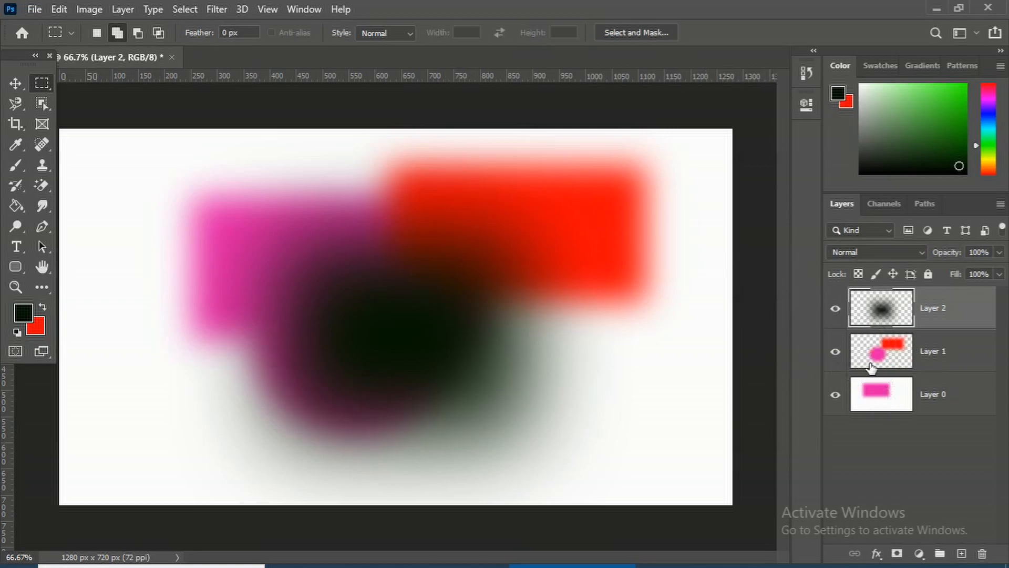
Select the middle layer and hide the top and bottom layers so only it shows
click(886, 355)
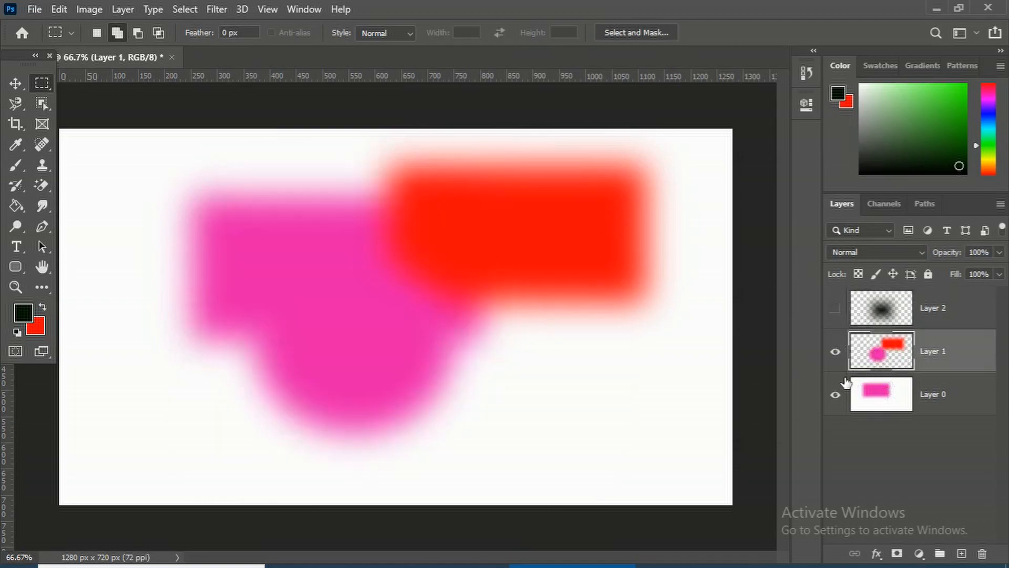
click(836, 394)
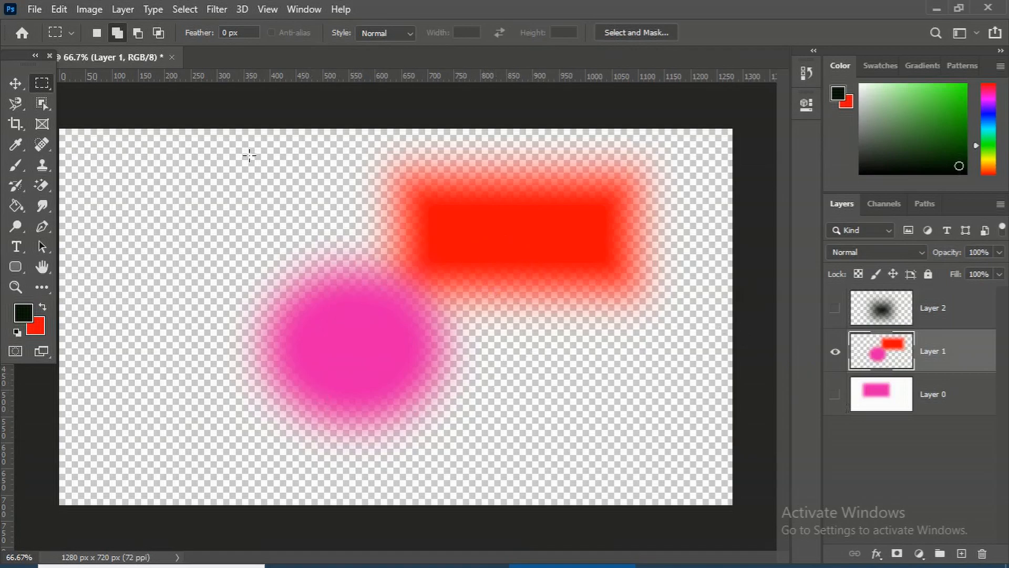
With the Move tool, drag the middle layer's content and make the top and bottom layers visible again
click(17, 83)
drag(381, 332, 490, 293)
click(835, 308)
click(835, 395)
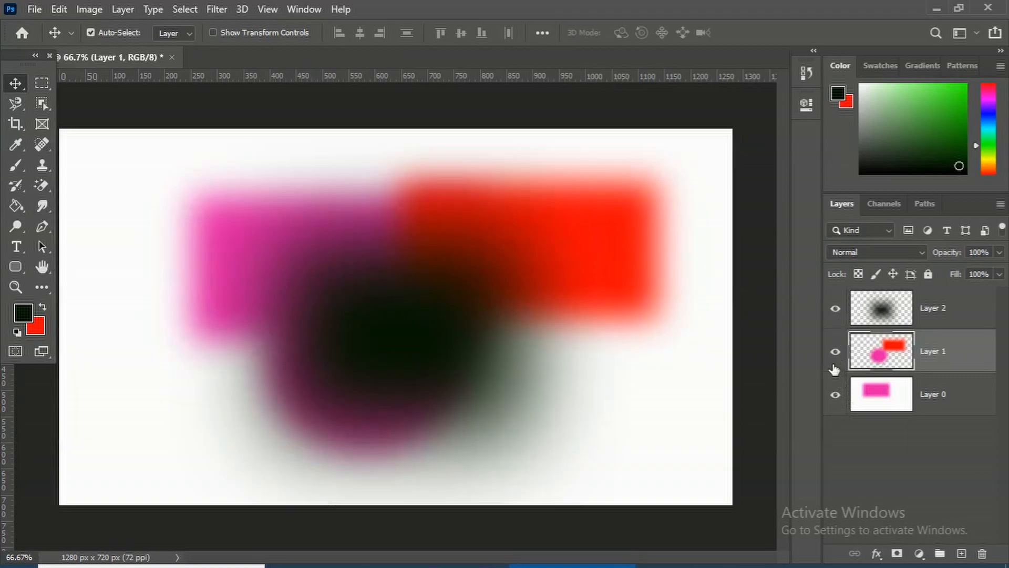
Select the top layer and move its dark blurred blob around the canvas
click(890, 318)
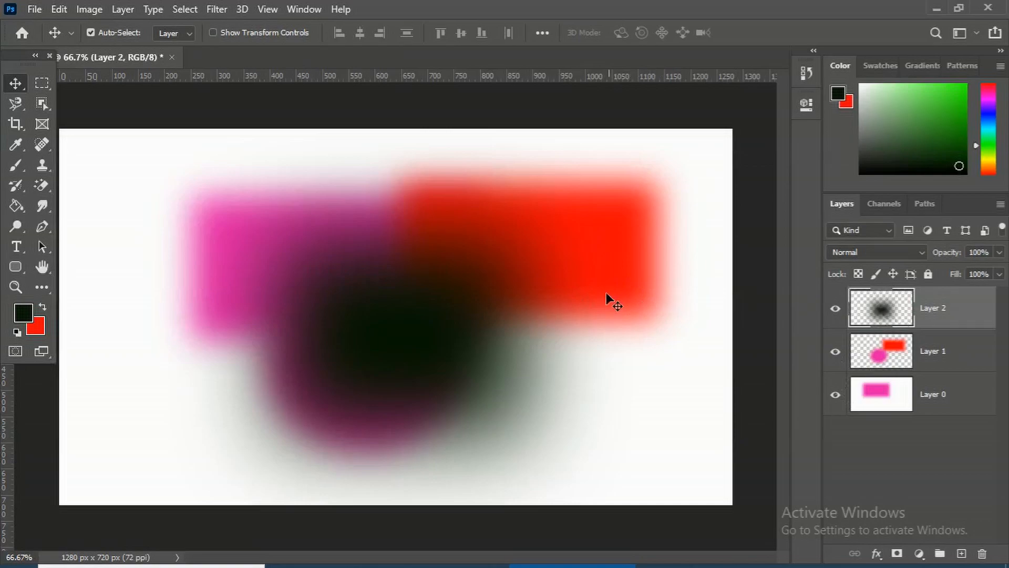
mouse_move(445, 345)
mouse_down()
mouse_move(299, 300)
mouse_move(600, 286)
mouse_move(304, 221)
mouse_move(257, 405)
mouse_move(472, 317)
mouse_move(307, 270)
mouse_move(289, 289)
mouse_move(392, 405)
mouse_move(486, 340)
mouse_move(460, 337)
mouse_up()
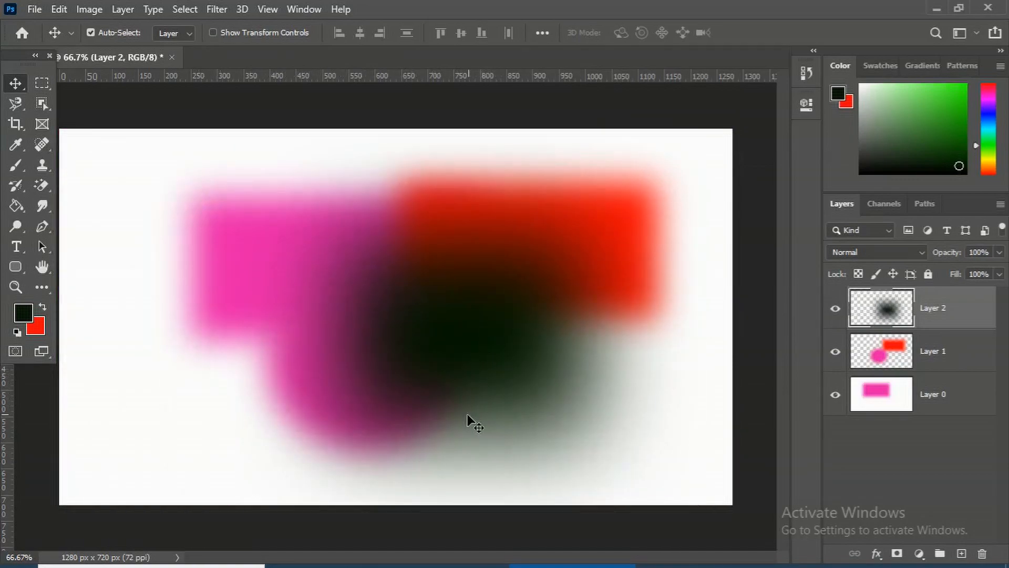
click(270, 304)
drag(292, 229, 279, 251)
Select the middle layer and reposition its red rectangle and pink circle on the canvas
click(888, 360)
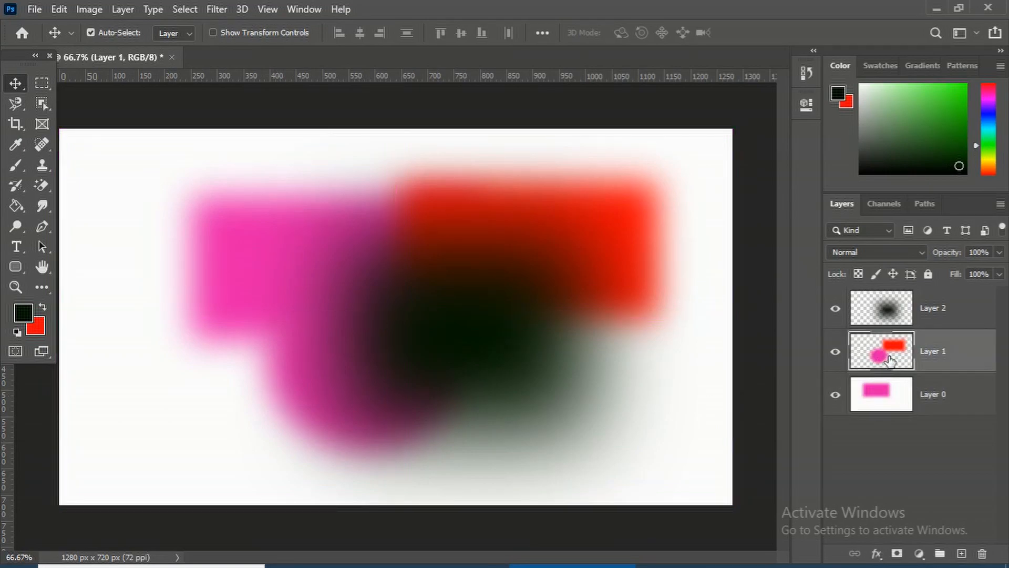
drag(607, 257, 501, 279)
click(921, 361)
drag(563, 277, 645, 389)
drag(636, 352, 626, 296)
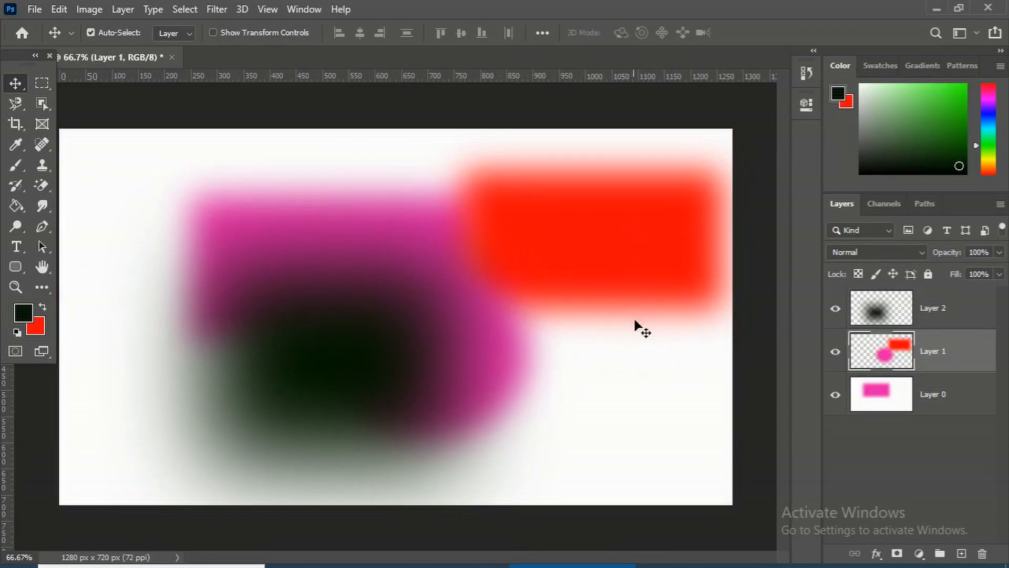
Add a new layer, fill a rectangular selection on it with the dark foreground color, and deselect
click(963, 555)
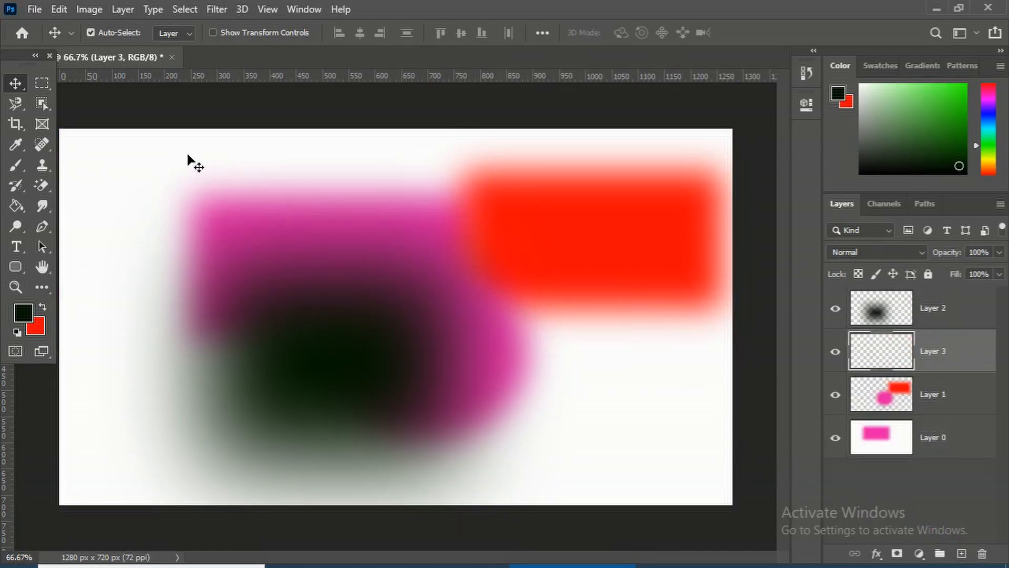
click(45, 87)
drag(214, 164, 515, 365)
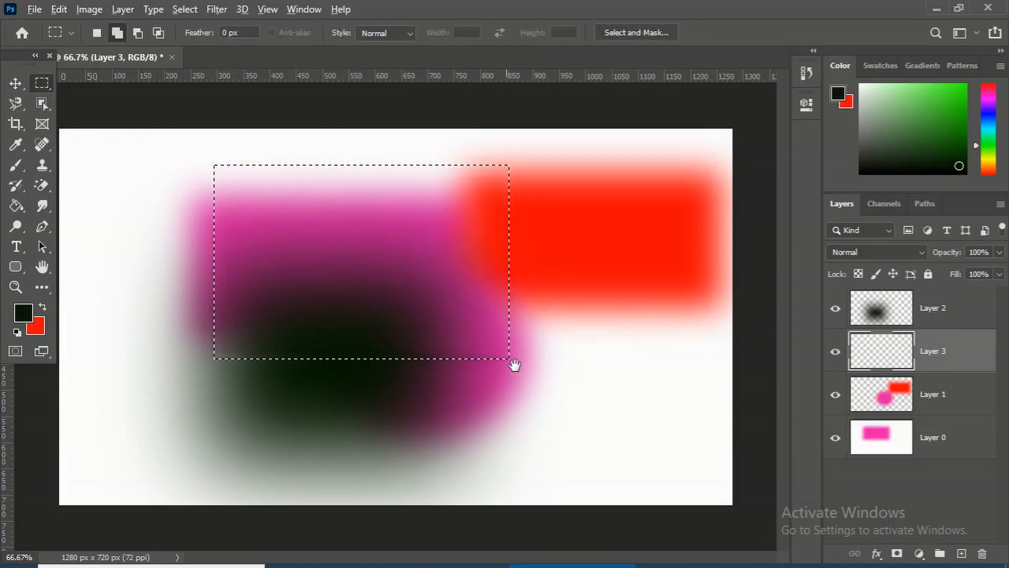
key(alt+BackSpace)
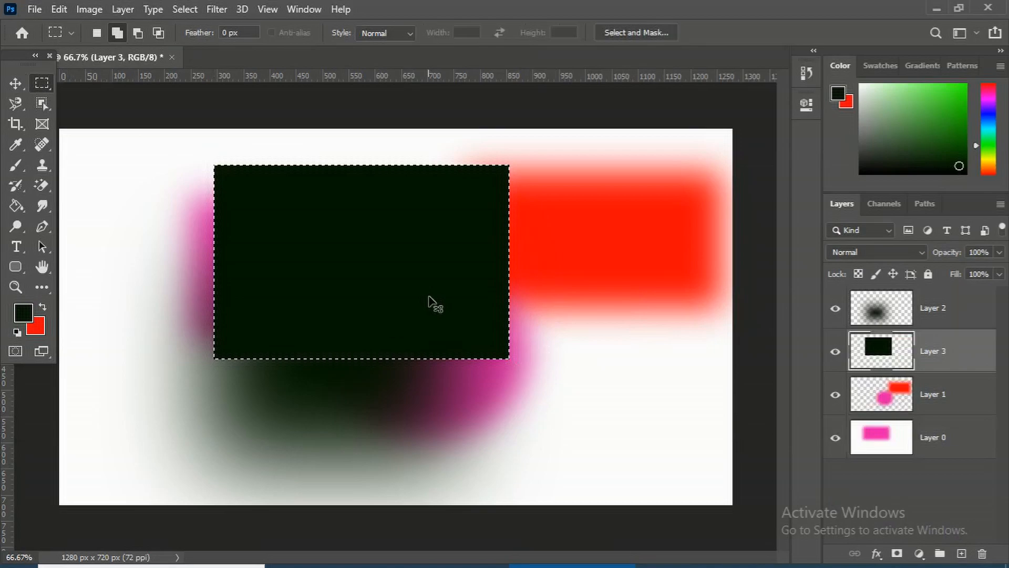
key(ctrl+d)
Switch to the Move tool and drag the top layer's dark blob down and to the left
drag(398, 243, 423, 251)
click(246, 179)
click(16, 84)
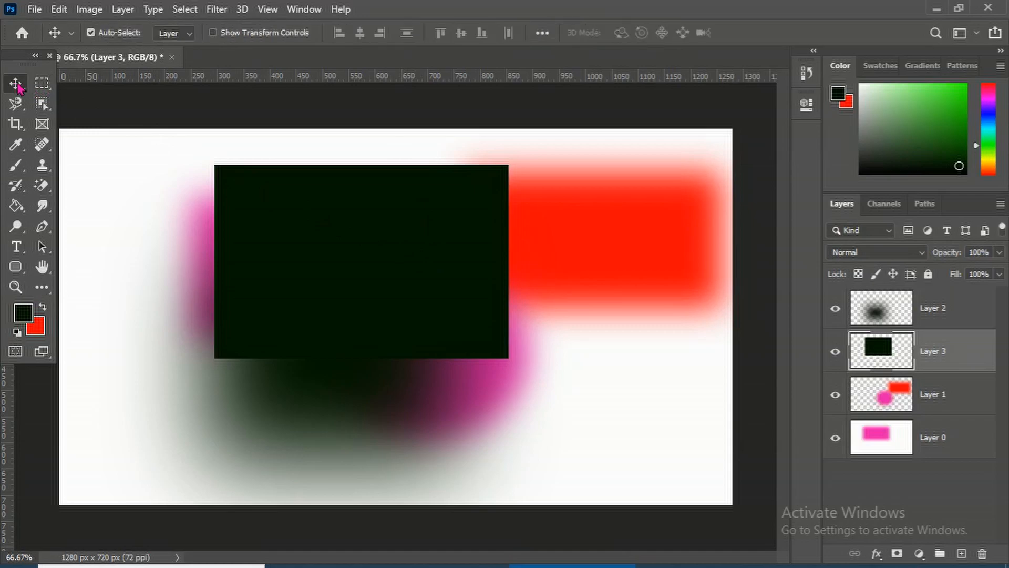
drag(408, 265, 312, 316)
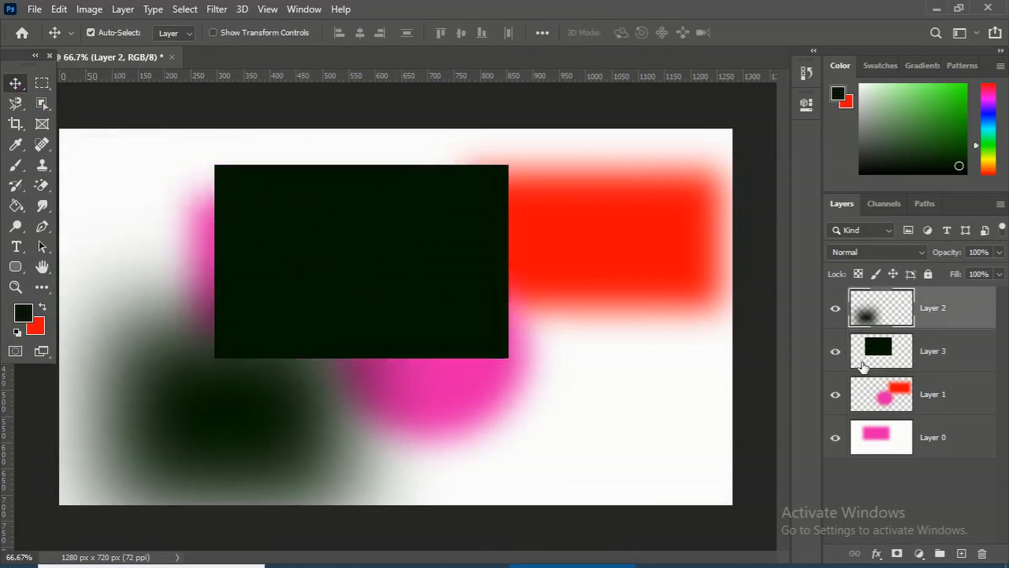
Select the new layer and move the dark rectangle slightly down and to the right
click(907, 361)
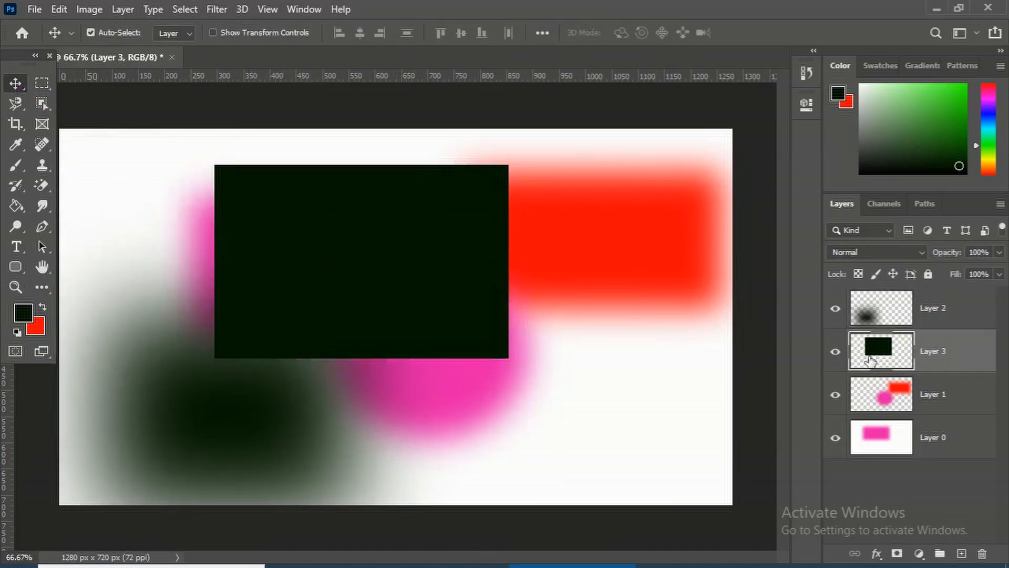
drag(376, 247, 398, 295)
Try scaling the dark rectangle with Free Transform, undo the change and commit
key(ctrl+t)
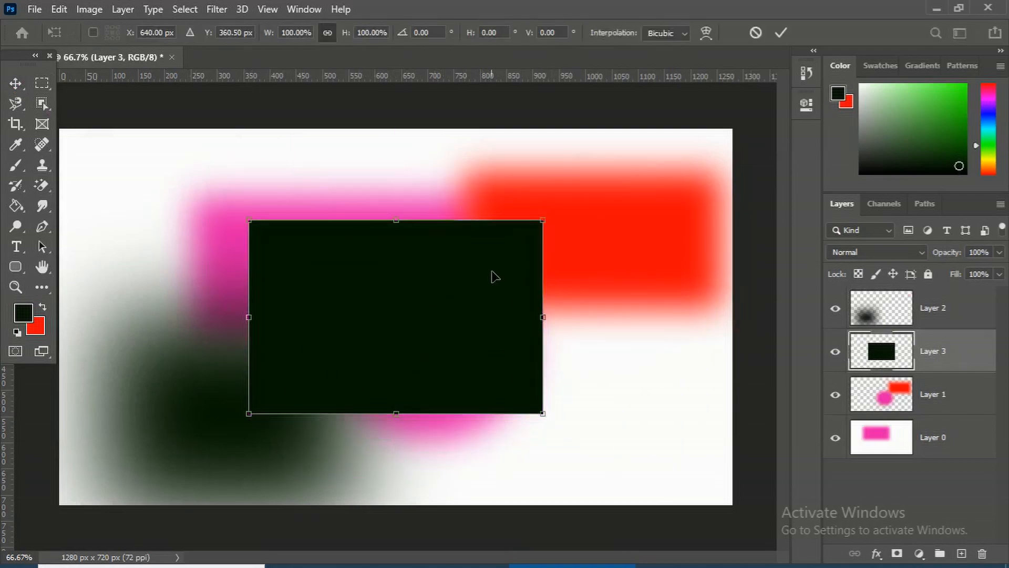
drag(551, 229, 552, 318)
key(ctrl+z)
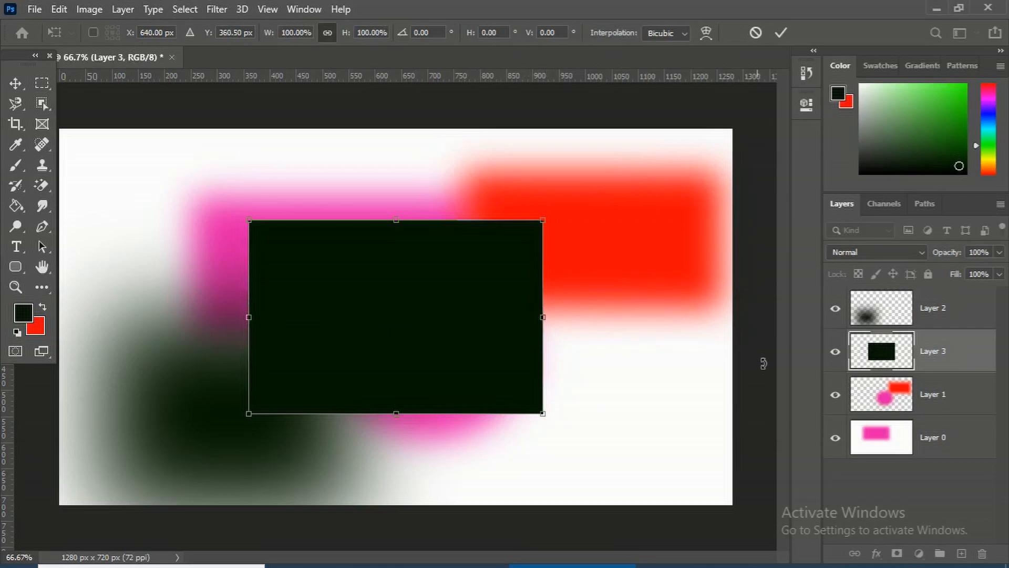
key(Return)
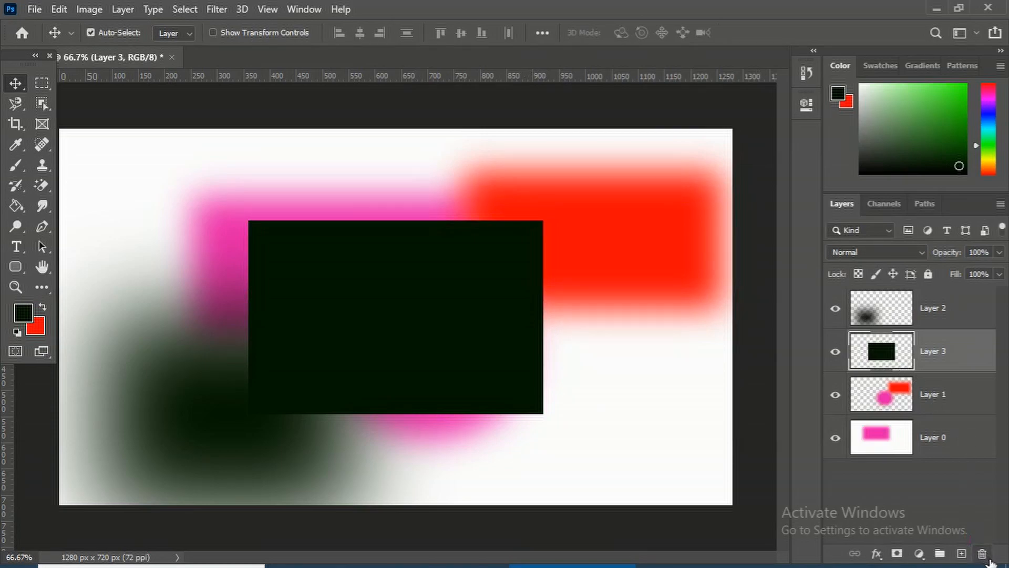
Delete the dark rectangle's layer
click(983, 555)
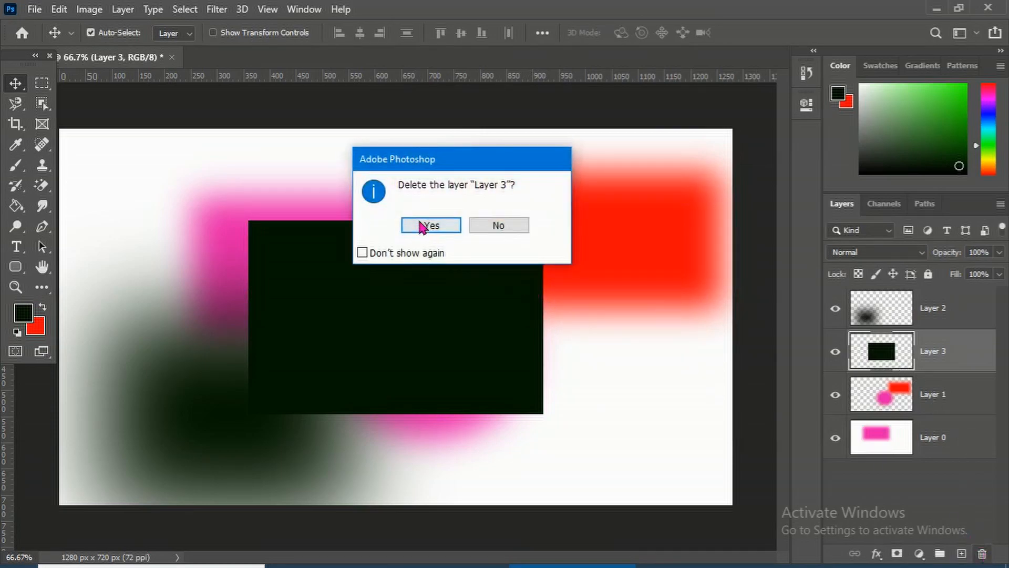
click(421, 222)
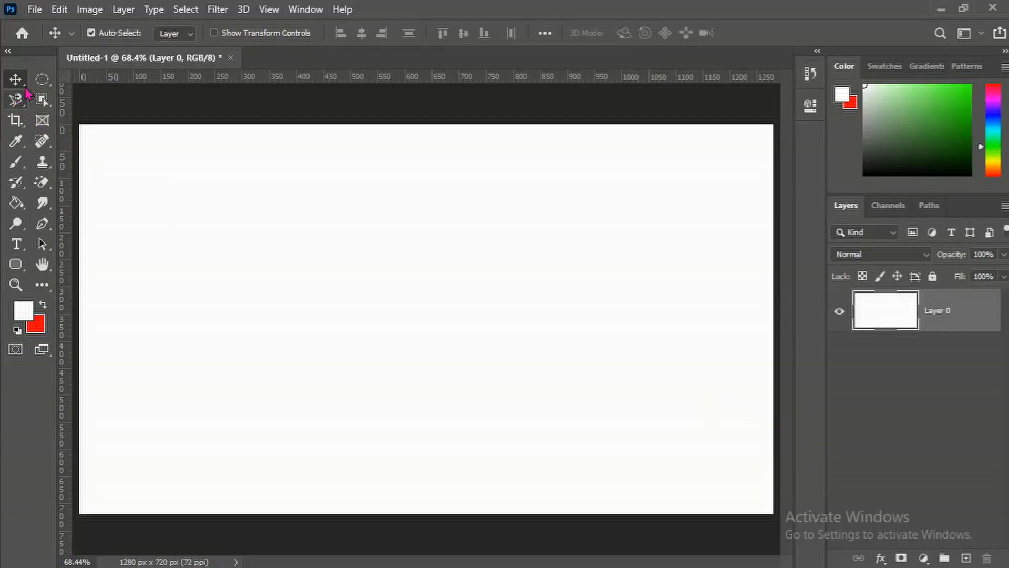
Switch to the Elliptical Marquee tool and draw an oval selection in the canvas centre
click(44, 80)
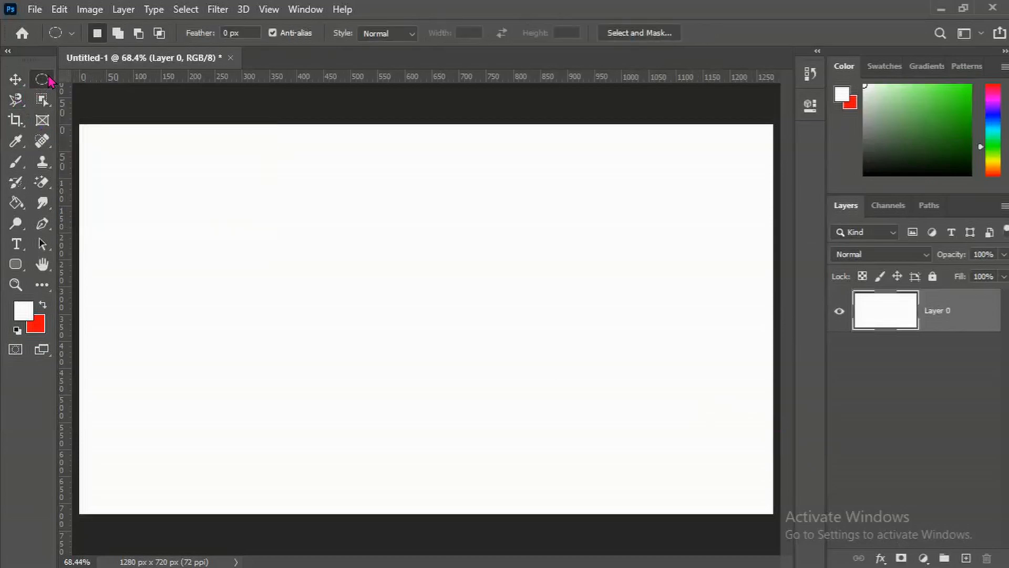
click(46, 80)
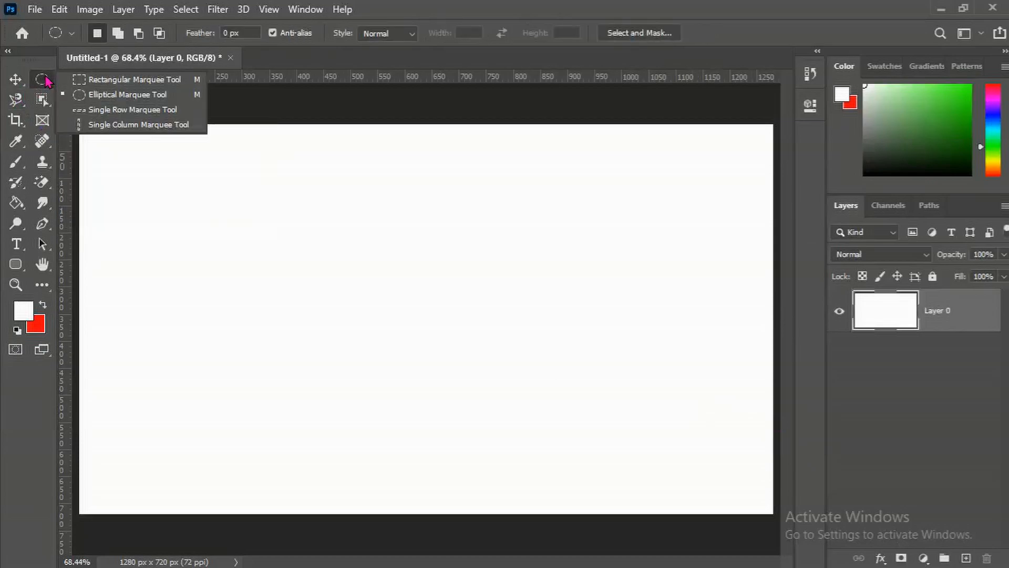
click(87, 97)
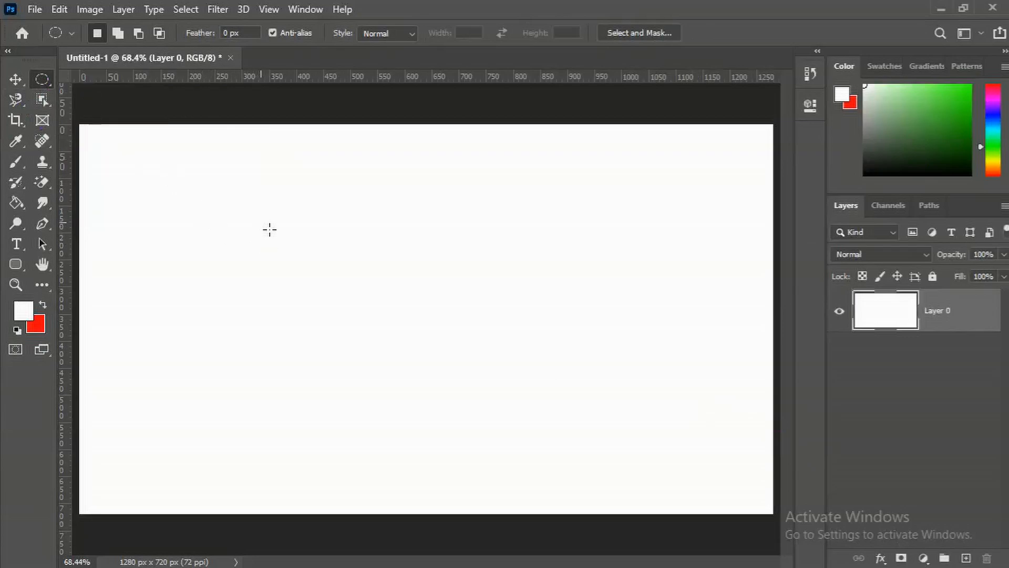
drag(253, 196, 531, 418)
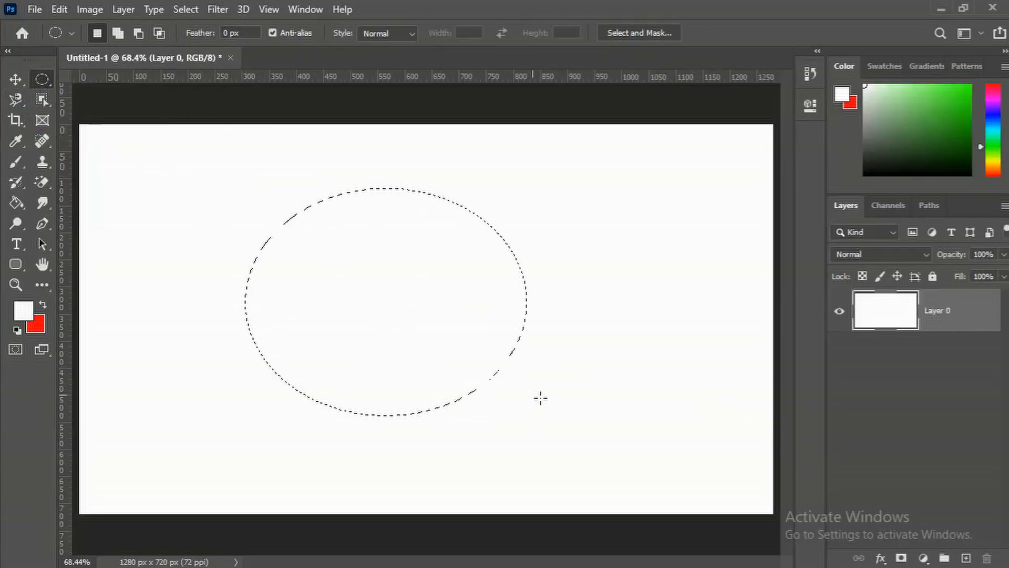
Feather the oval selection by 250 pixels
right_click(432, 307)
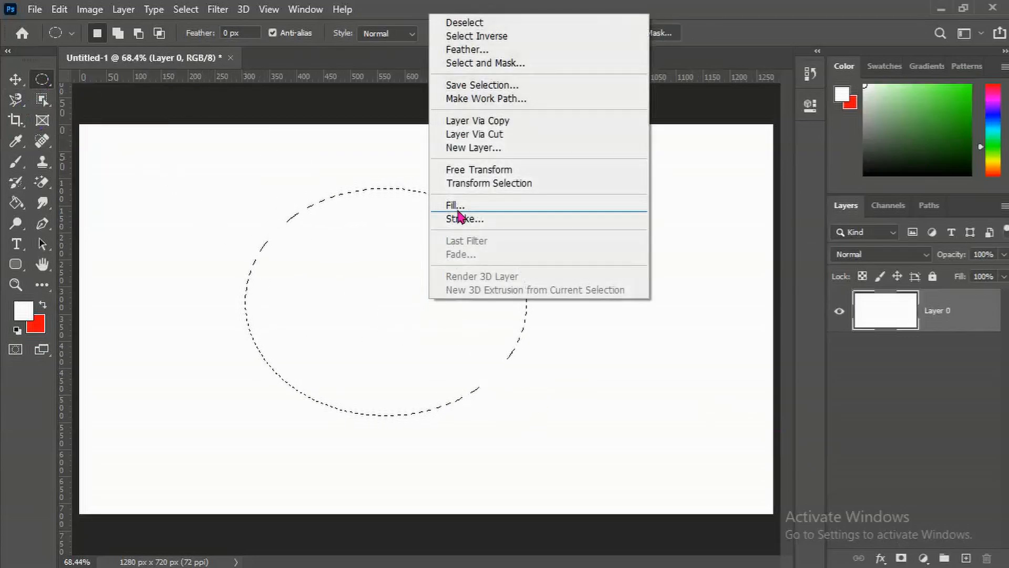
click(481, 50)
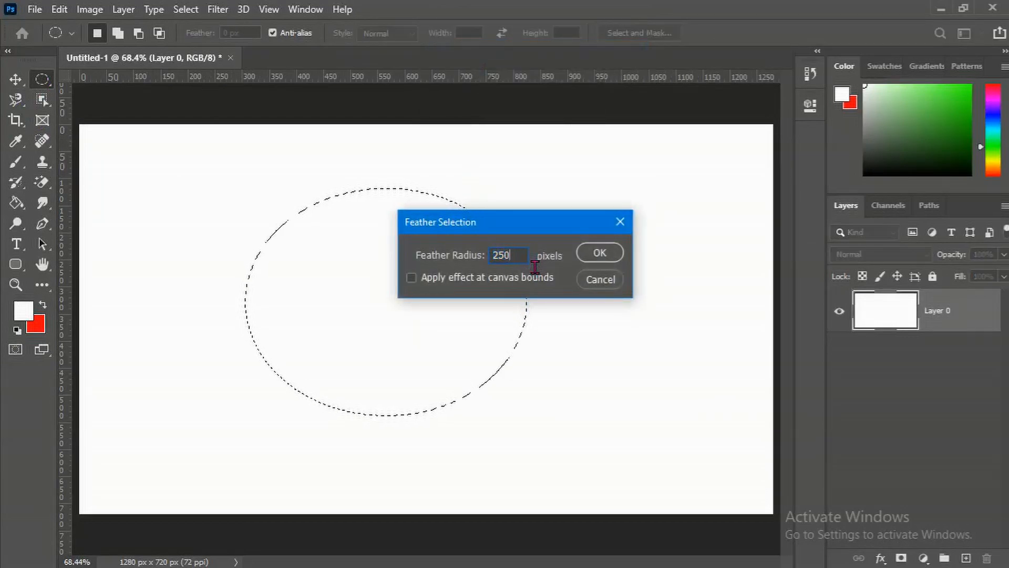
click(600, 253)
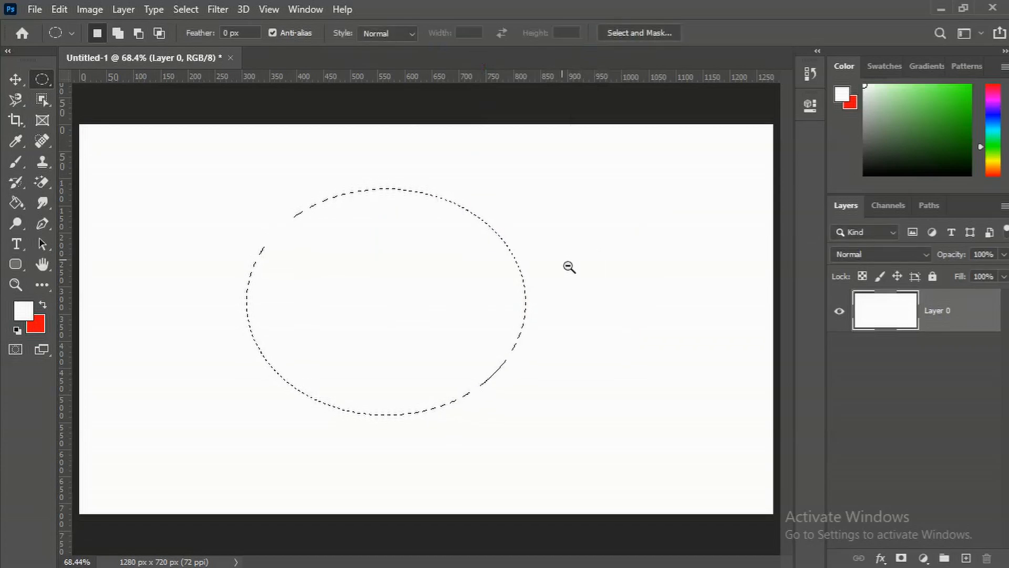
Set the foreground color to a medium green, 59bb49
click(25, 315)
click(421, 162)
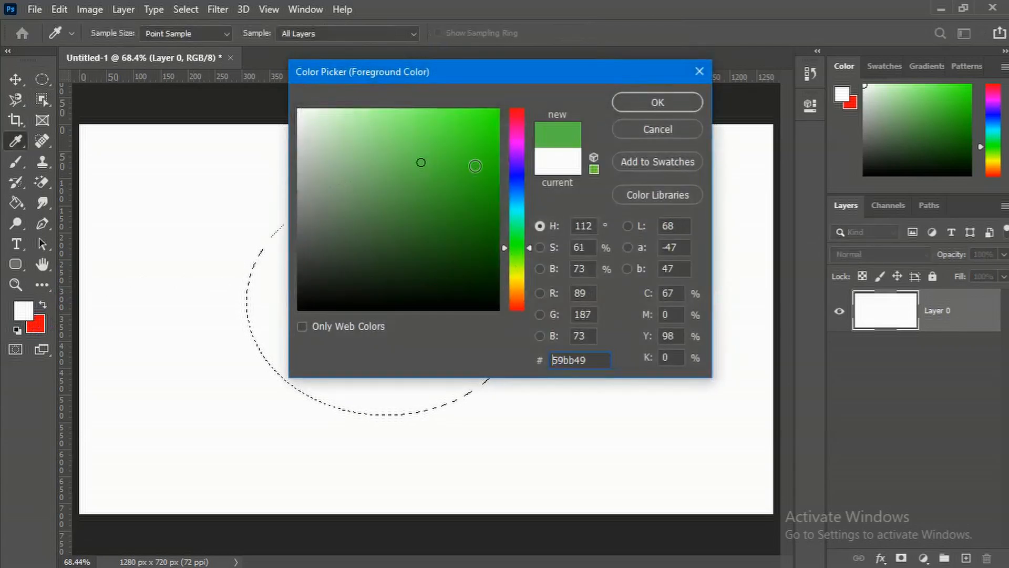
click(639, 103)
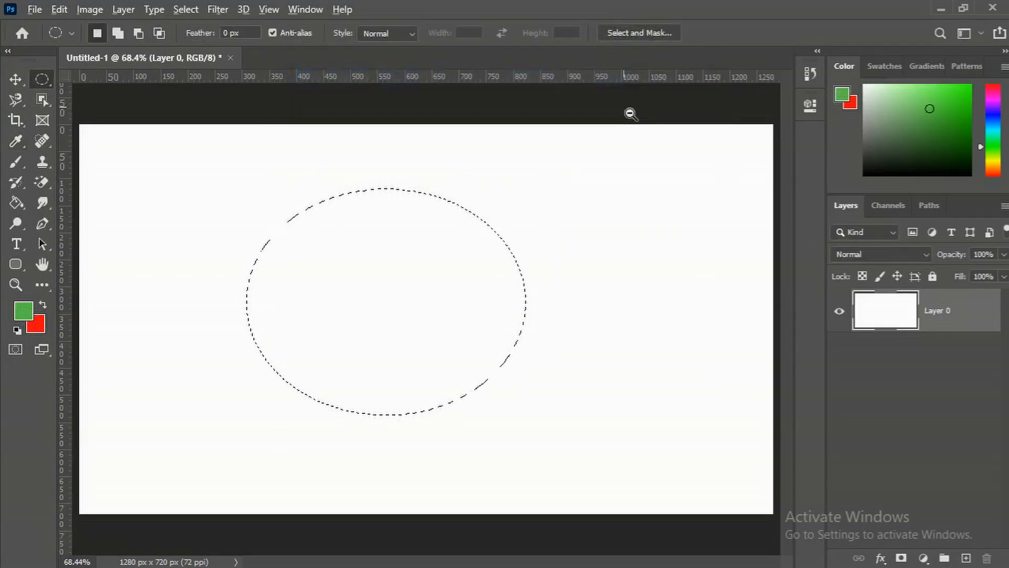
Fill the feathered oval with the green foreground color and undo the fill
key(alt+BackSpace)
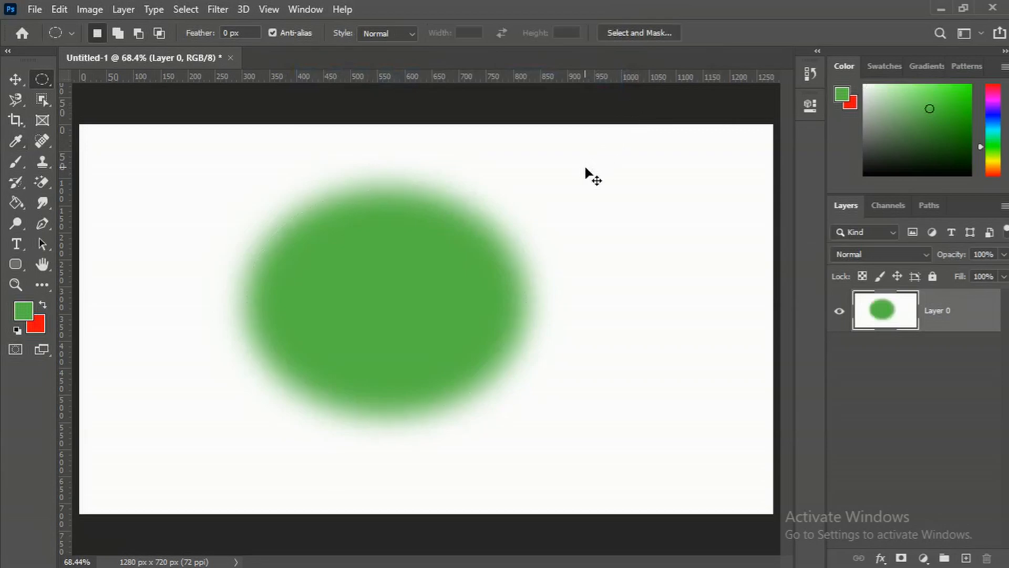
key(ctrl+z)
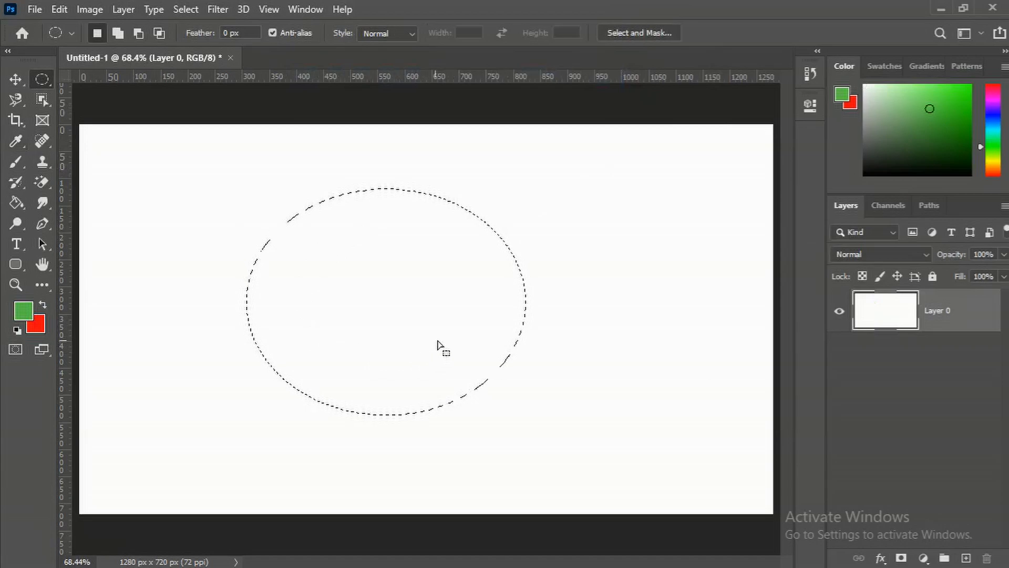
Invert the selection, fill the area around the oval with green, and deselect
right_click(419, 284)
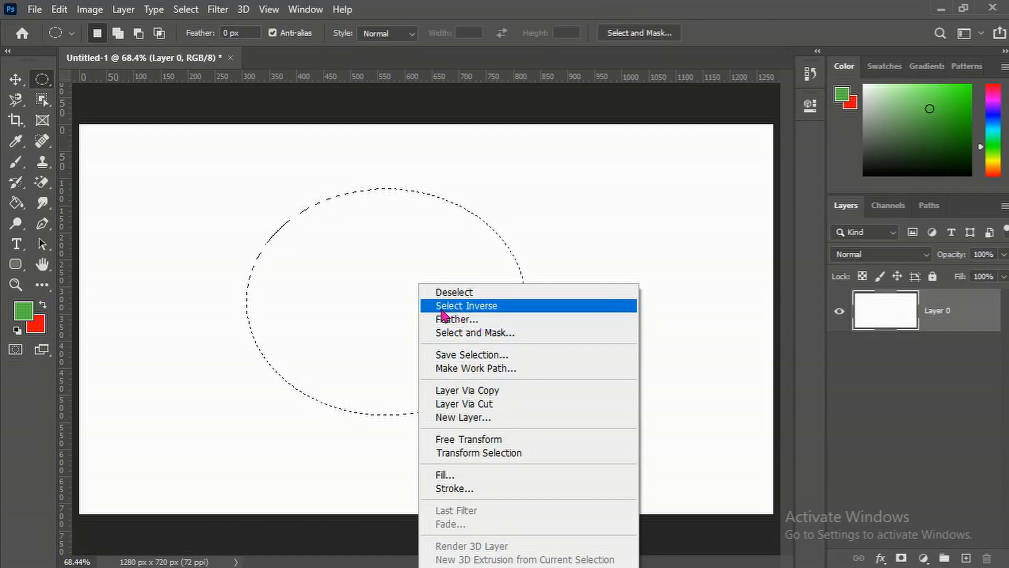
click(479, 308)
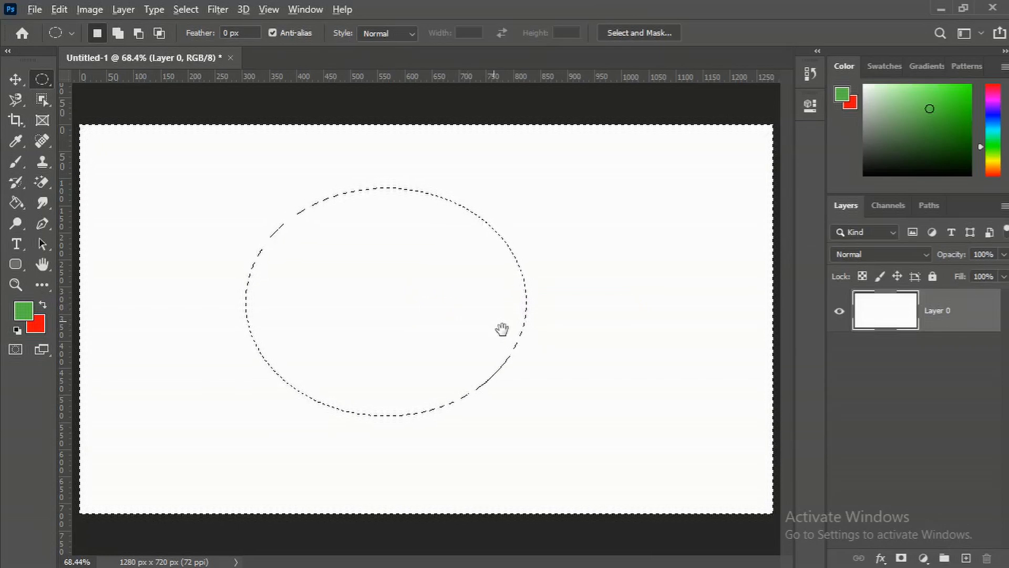
key(alt+BackSpace)
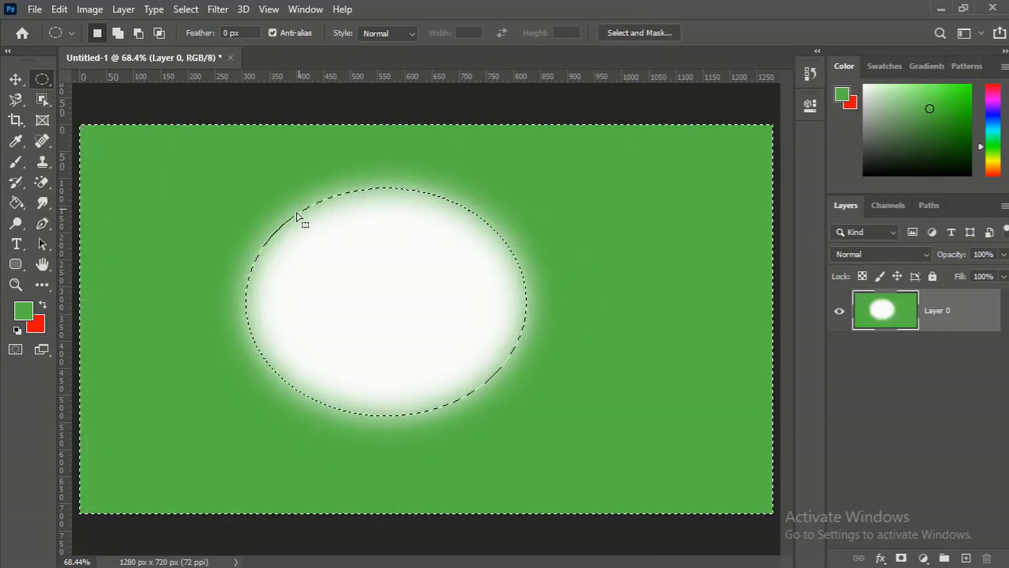
key(ctrl+d)
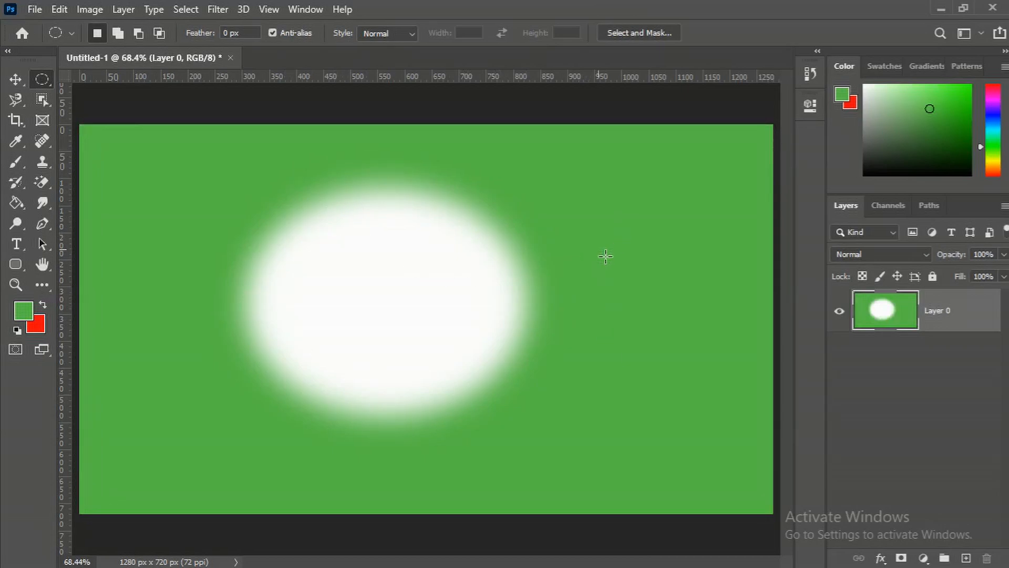
Undo the deselect and the green fill, keeping the inverted selection
key(ctrl+z)
key(ctrl+z)
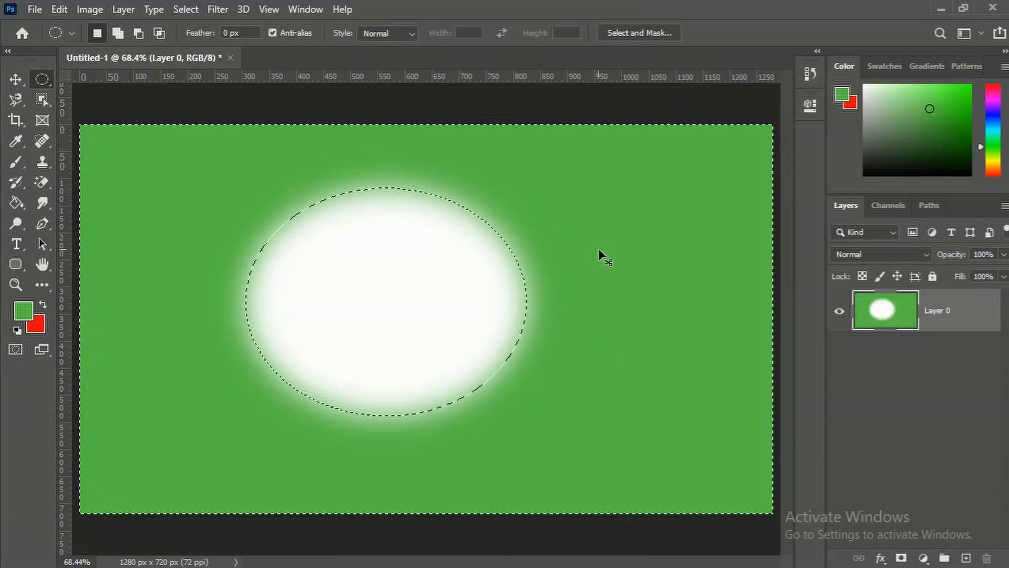
right_click(450, 283)
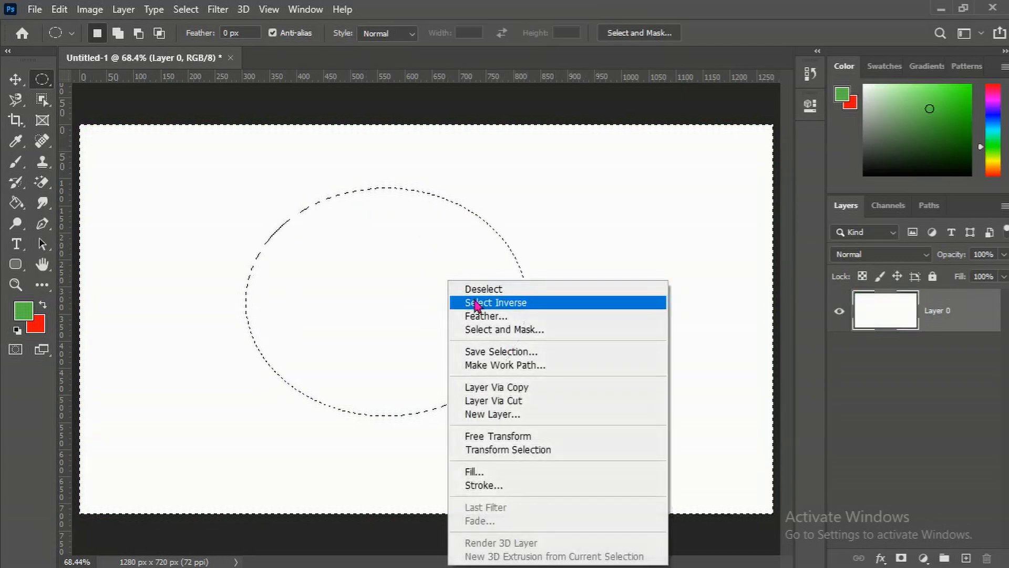
click(409, 287)
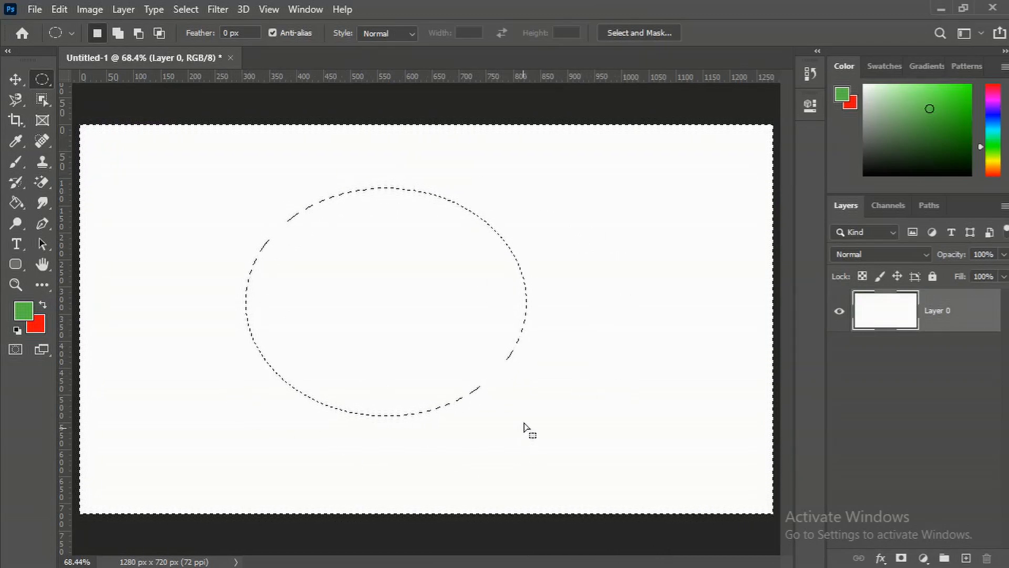
Paint green strokes across the canvas with the Brush tool inside the inverted selection, then undo them
click(16, 162)
click(68, 163)
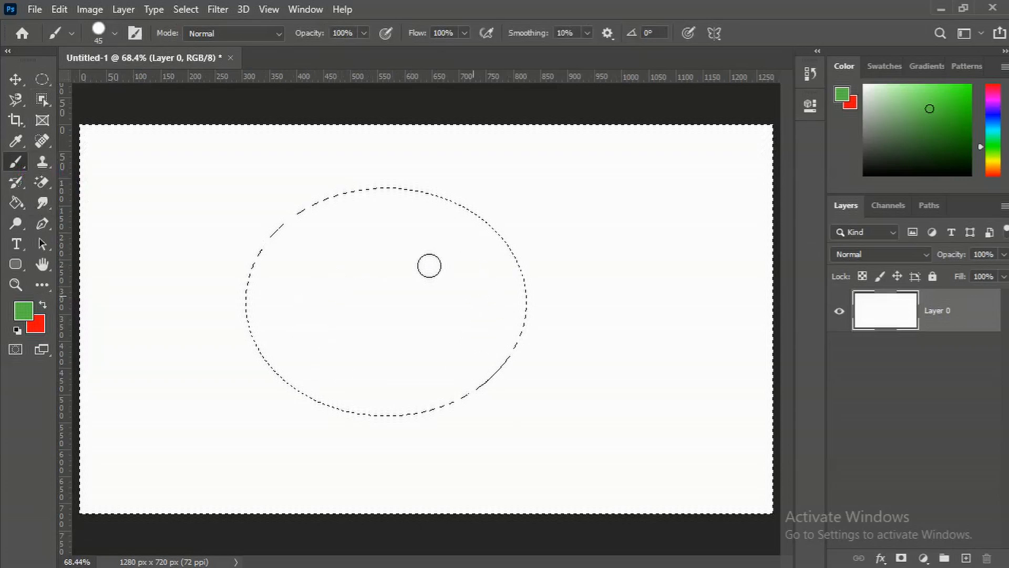
mouse_move(577, 329)
mouse_down()
mouse_move(602, 352)
mouse_move(587, 394)
mouse_move(528, 420)
mouse_move(374, 385)
mouse_move(321, 410)
mouse_move(361, 459)
mouse_move(464, 471)
mouse_up()
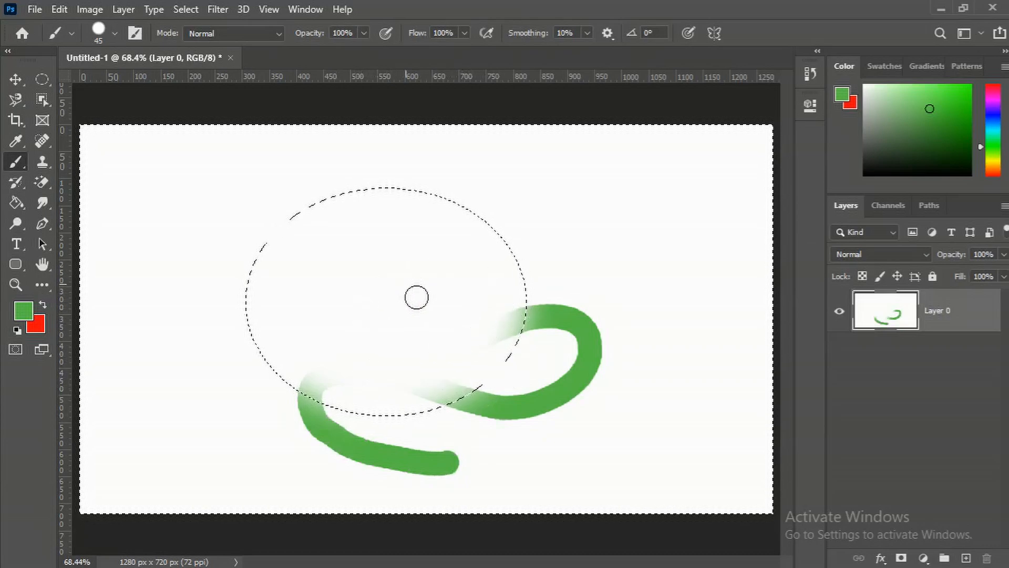
click(321, 394)
right_click(319, 394)
click(348, 393)
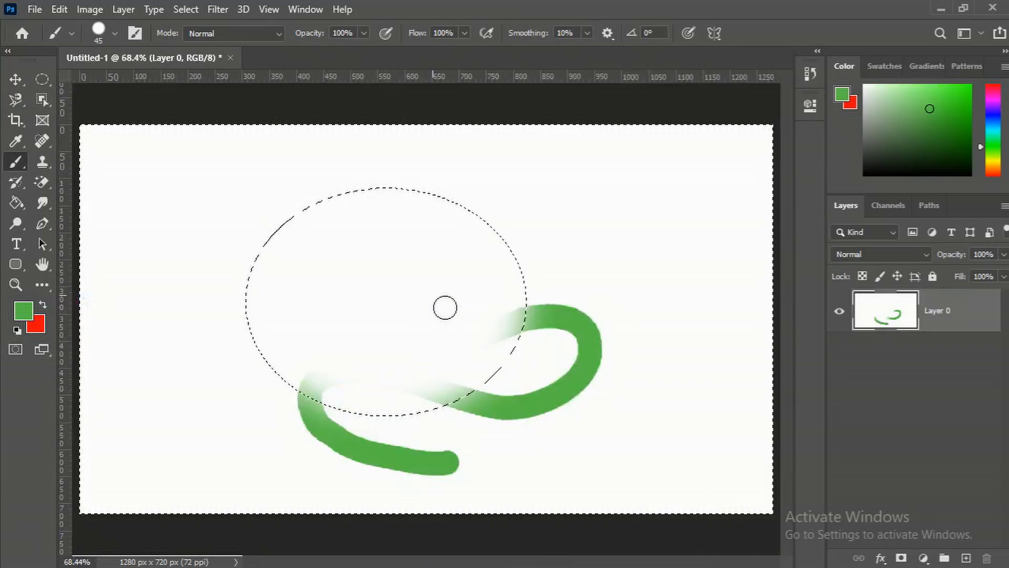
key(ctrl+z)
key(ctrl+z)
Open the brush settings picker, paint a single dot near the oval and undo it
right_click(434, 286)
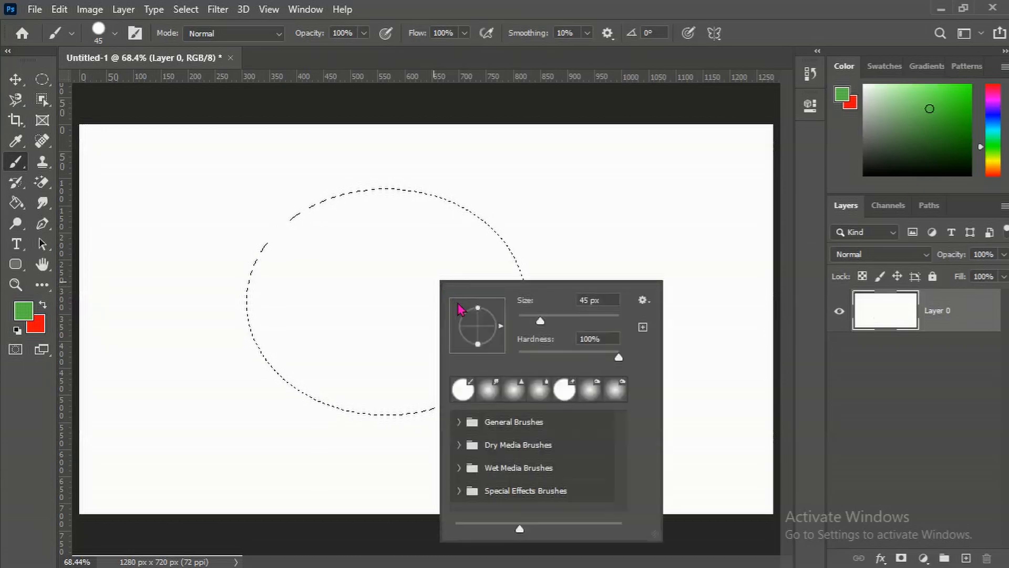
click(511, 259)
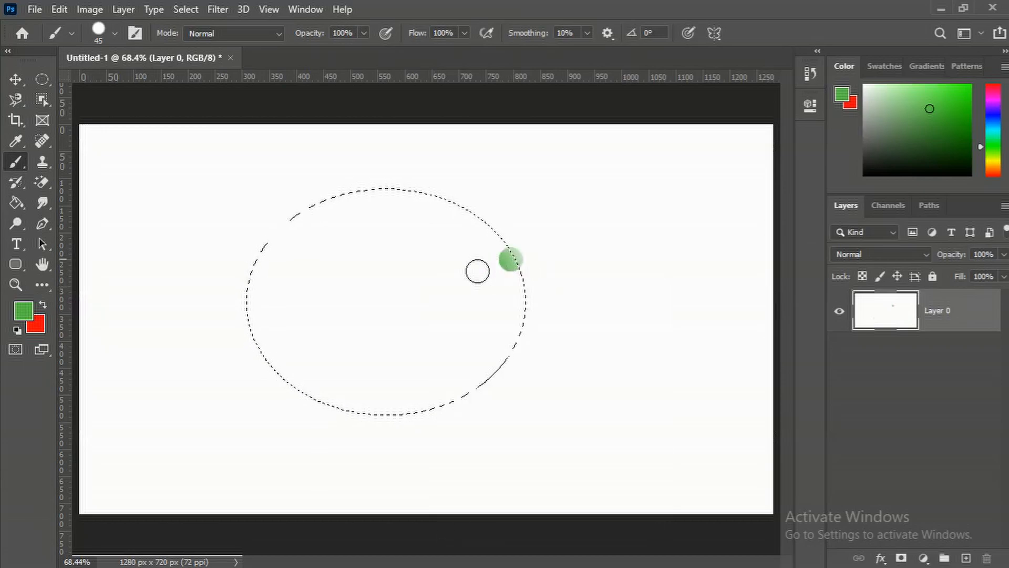
key(ctrl+z)
right_click(417, 274)
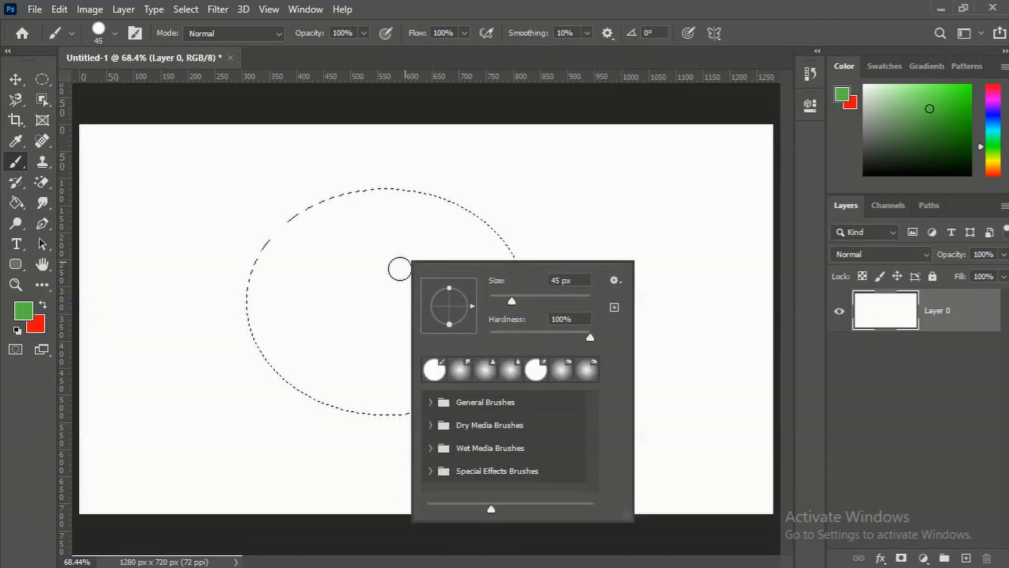
Switch back to the Elliptical Marquee and feather the selection with a 2 pixel radius
click(42, 80)
right_click(377, 295)
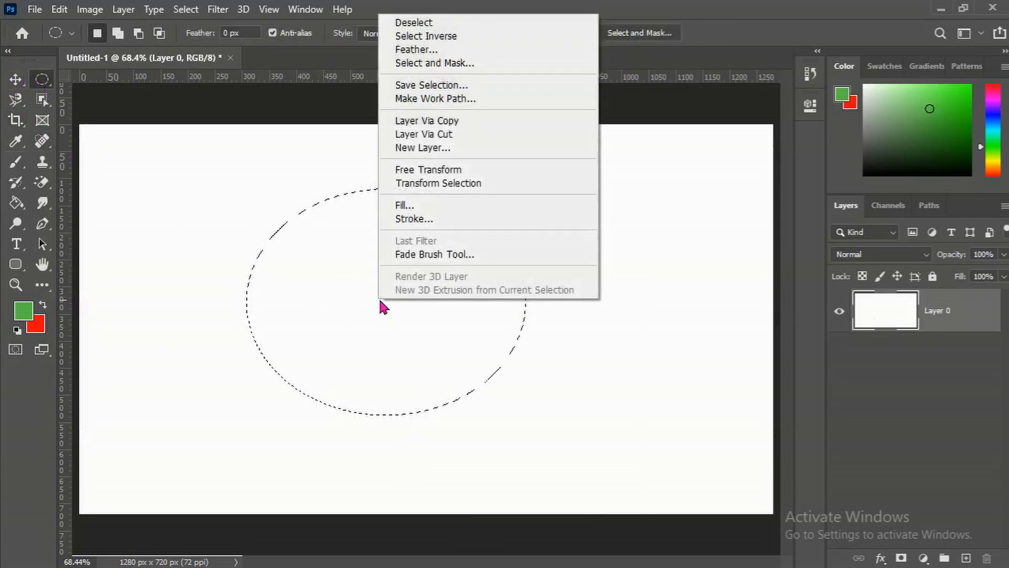
click(423, 51)
click(522, 255)
key(BackSpace)
key(BackSpace)
click(599, 253)
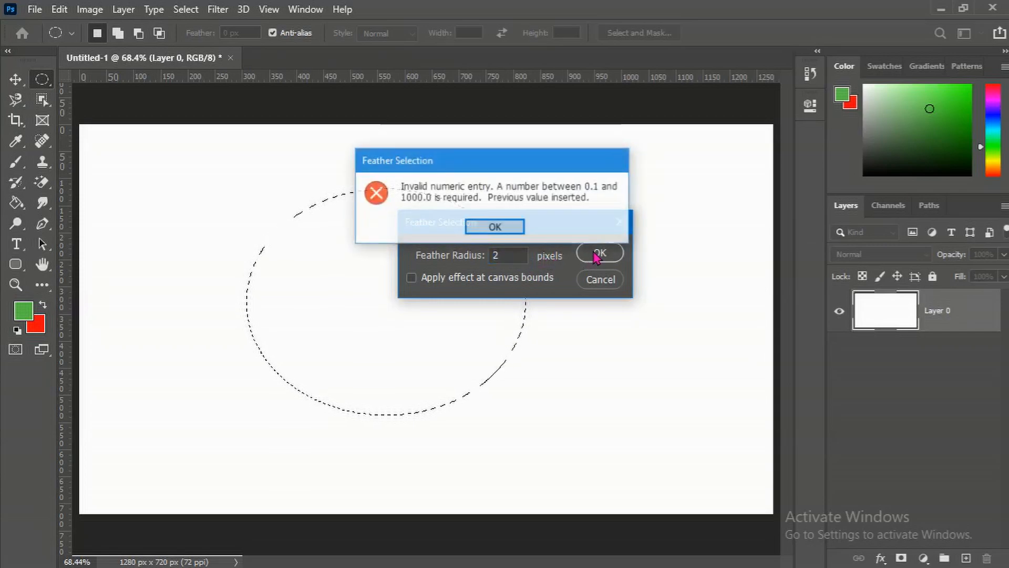
click(513, 228)
click(595, 255)
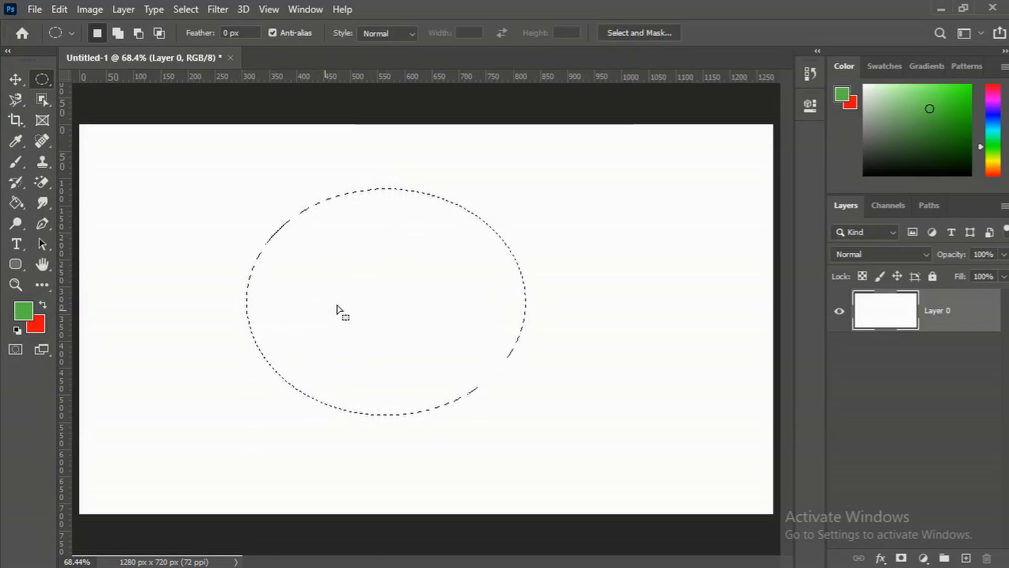
Invert the selection, fill it with the green foreground color, undo the fill and deselect
right_click(378, 285)
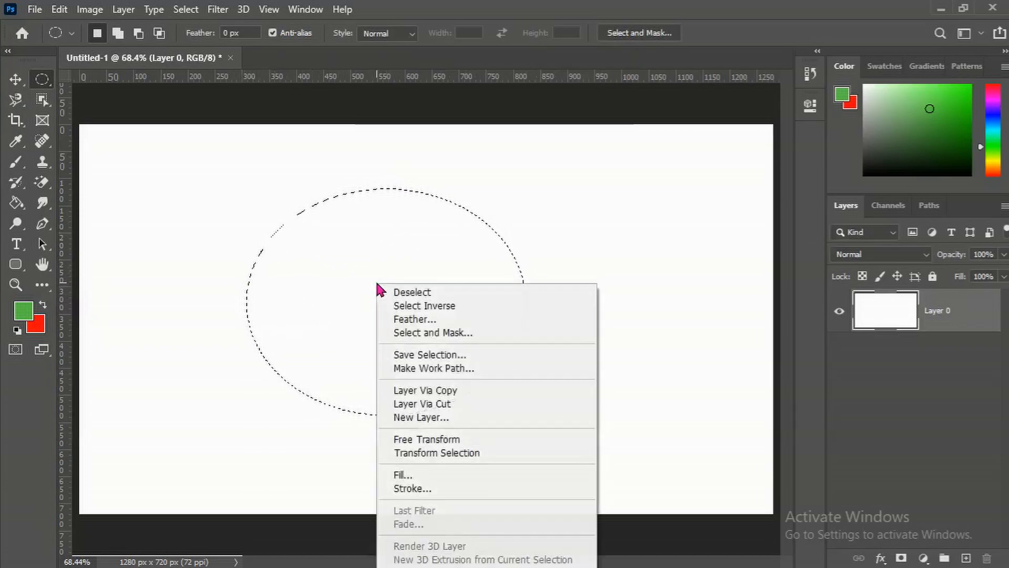
click(418, 306)
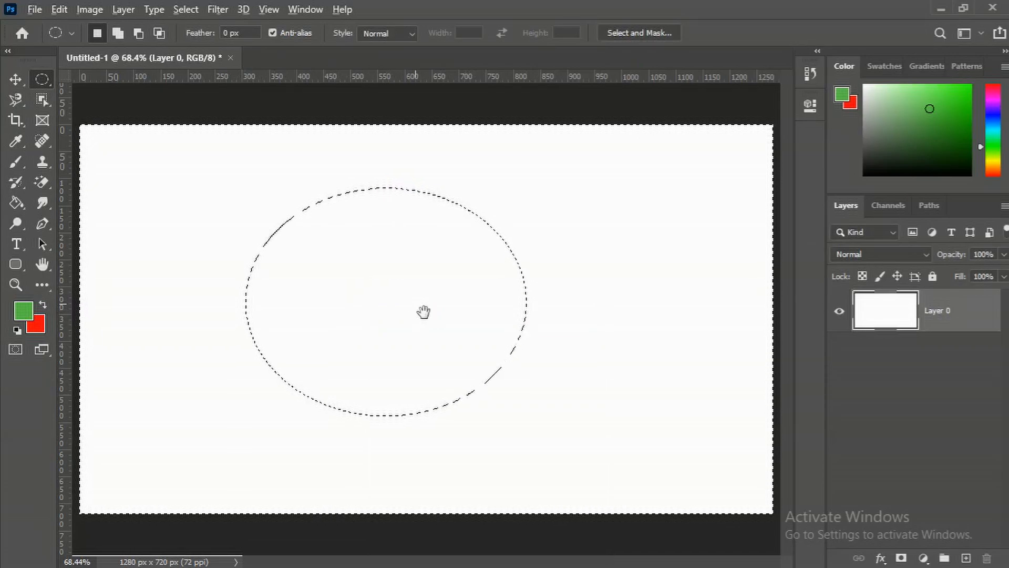
key(alt+BackSpace)
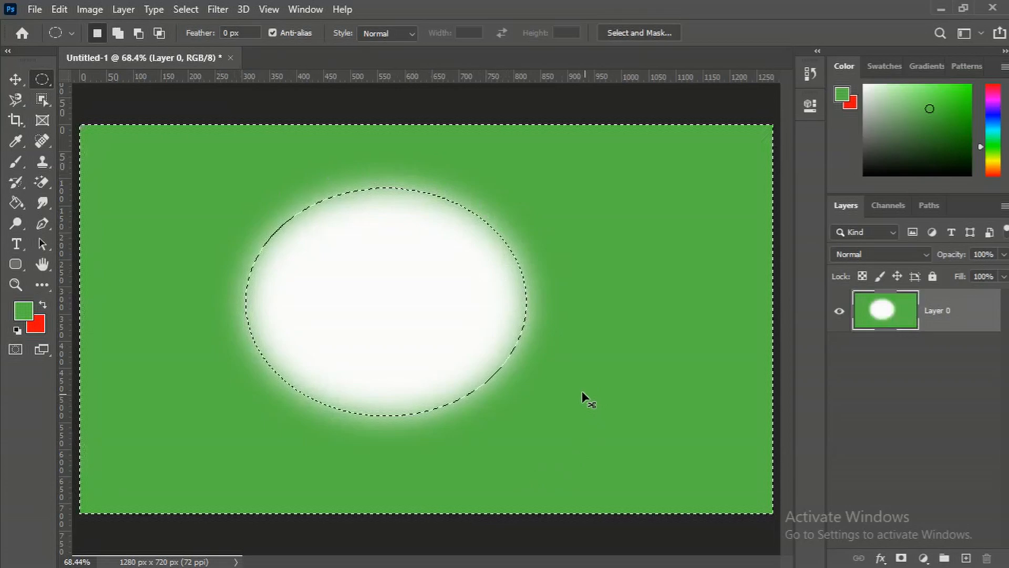
key(ctrl+z)
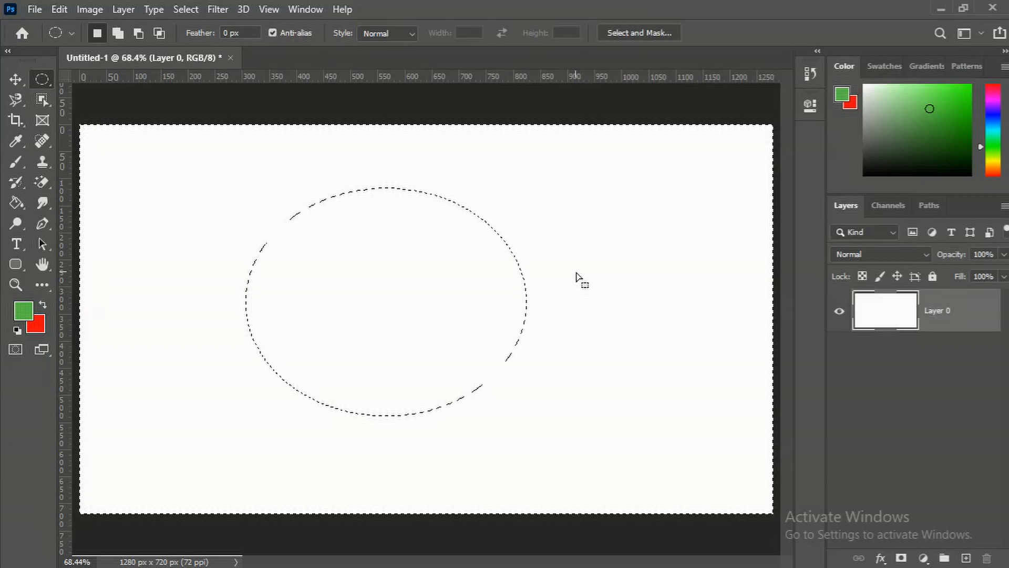
key(ctrl+d)
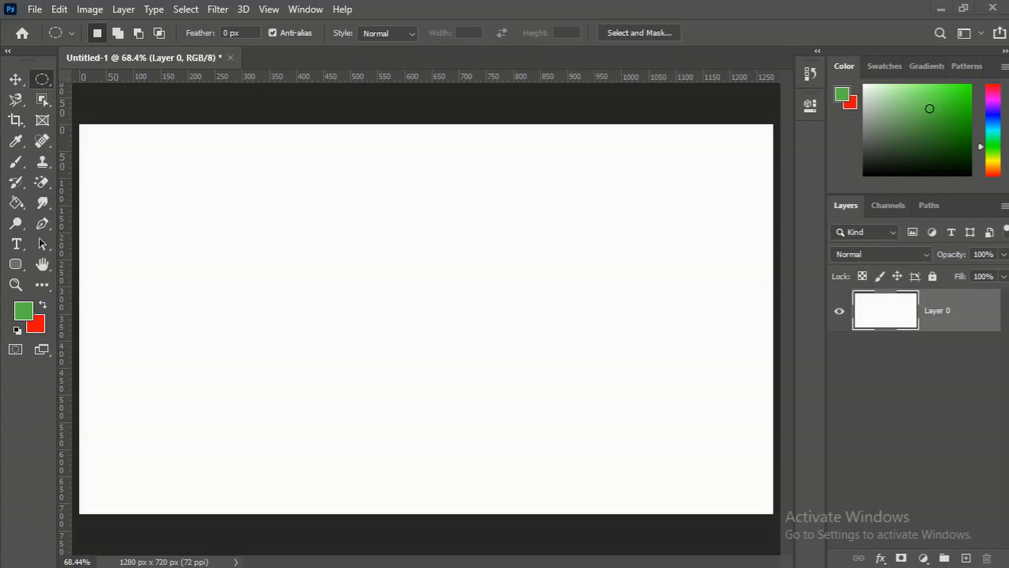
Switch to the web browser and open unsplash.com
click(370, 518)
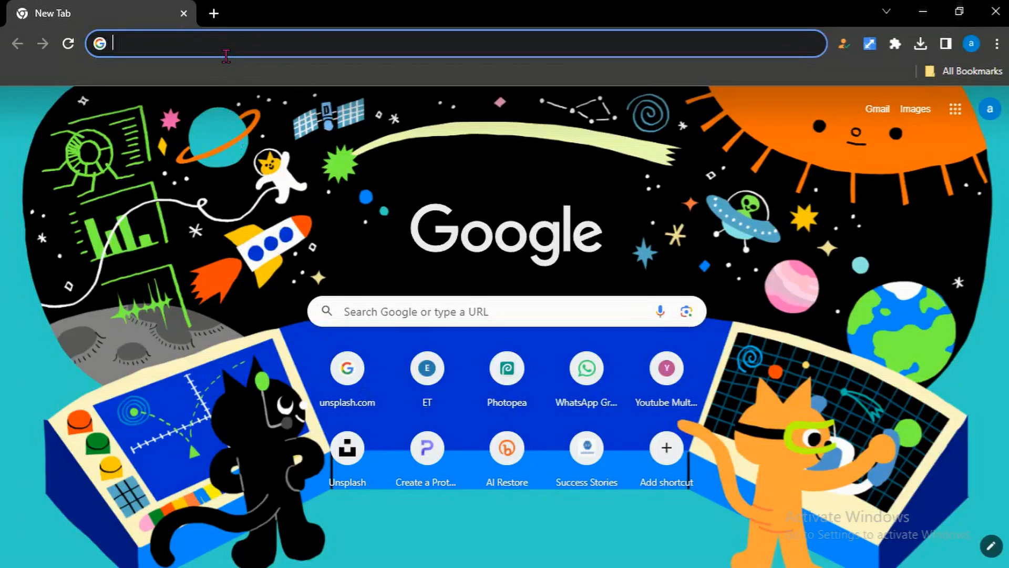
text(unsplash.com)
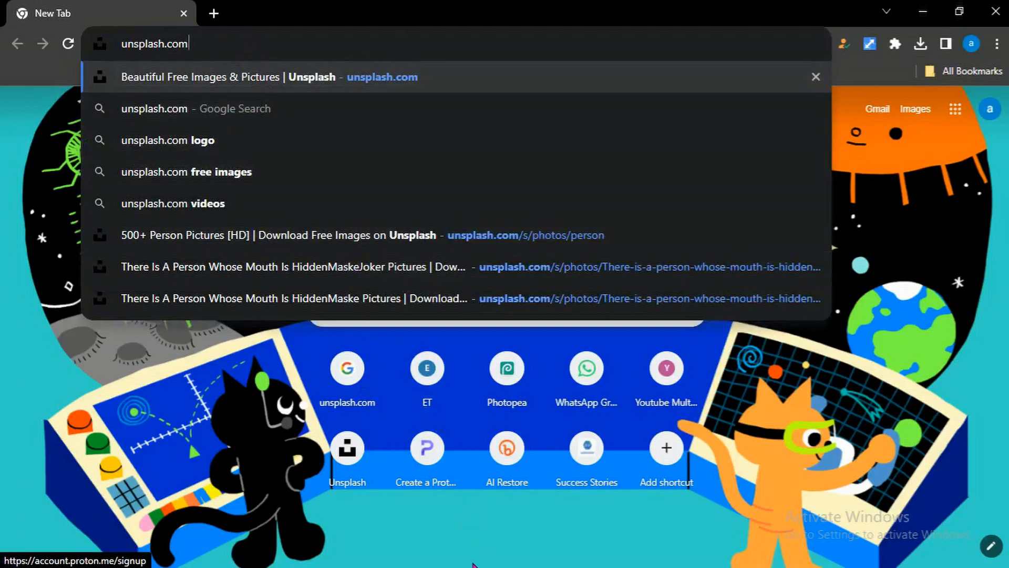
key(Return)
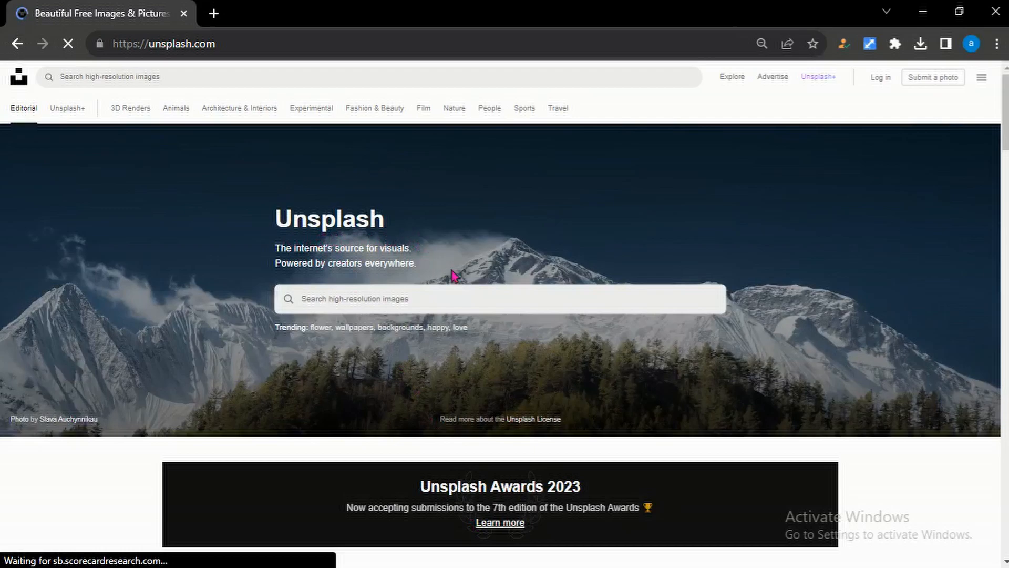
Scroll through the Unsplash home page images
scroll(495, 291, down, 10)
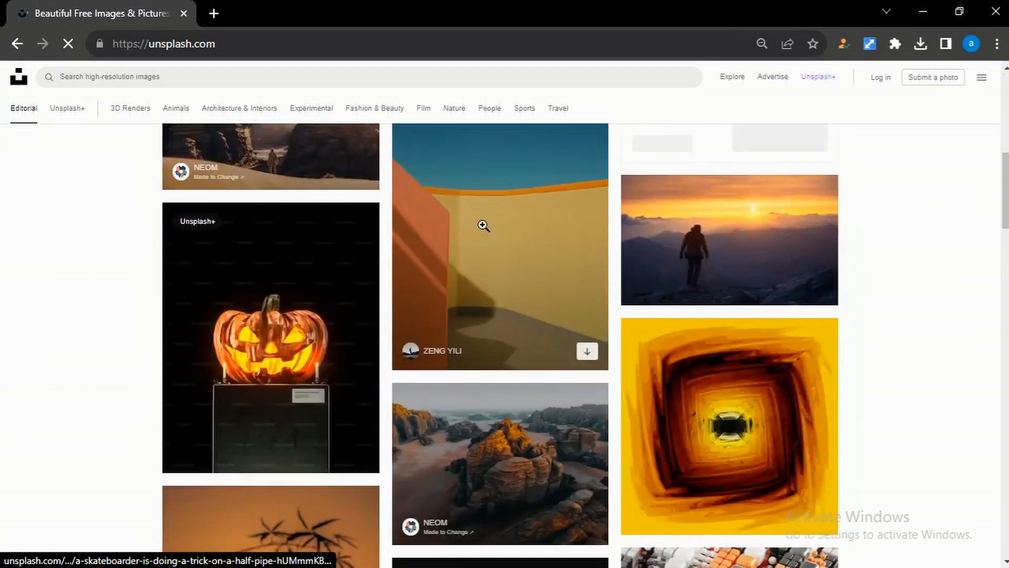
scroll(482, 225, down, 10)
scroll(482, 225, down, 8)
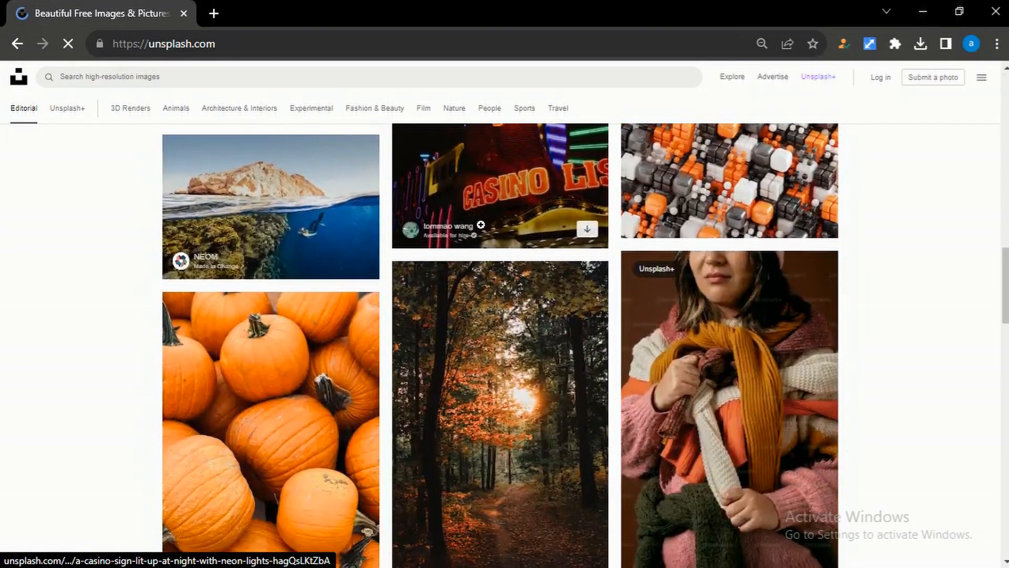
scroll(481, 225, up, 4)
scroll(481, 225, down, 10)
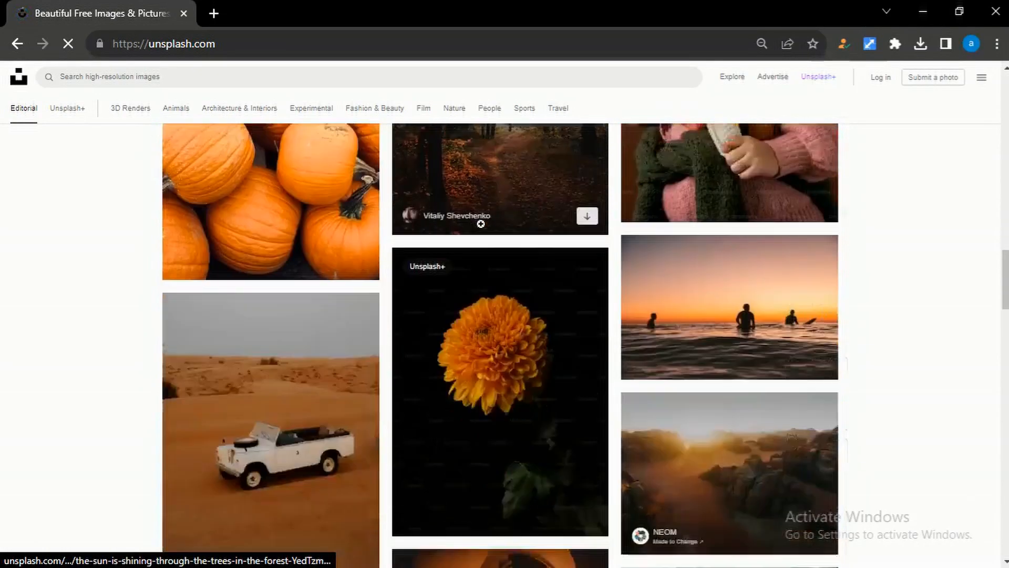
scroll(480, 225, down, 6)
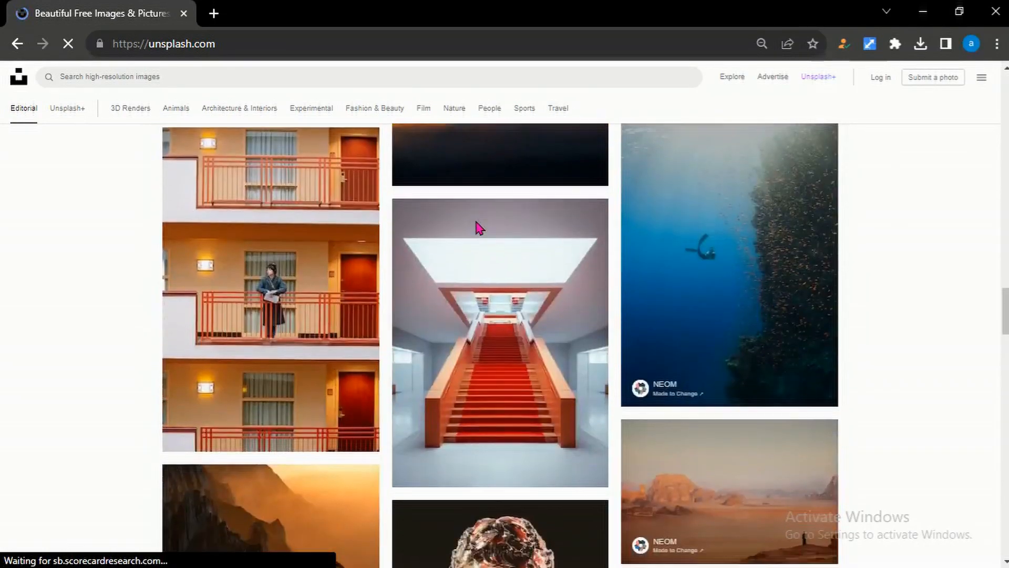
scroll(481, 227, up, 2)
scroll(481, 226, down, 15)
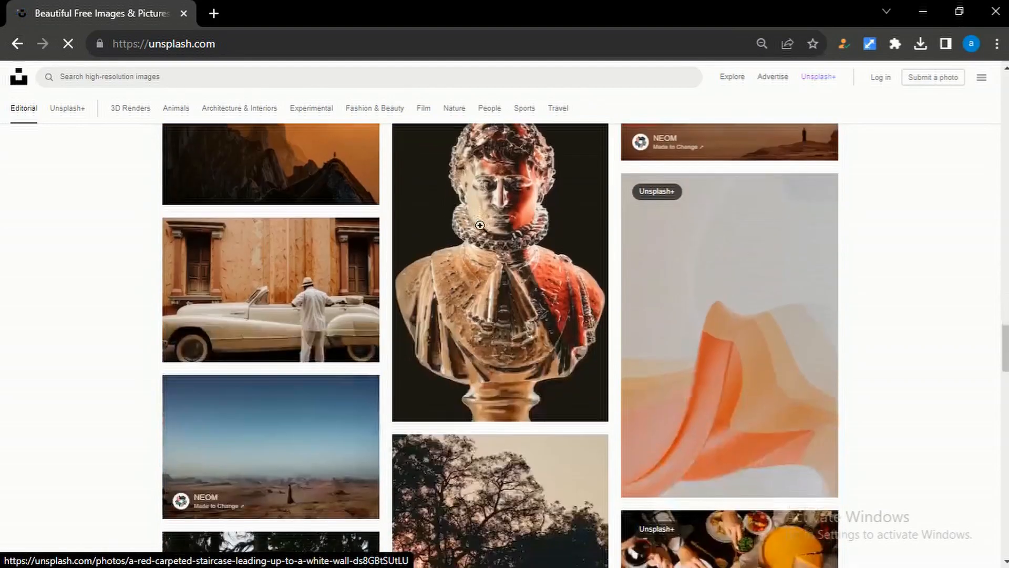
scroll(653, 378, down, 4)
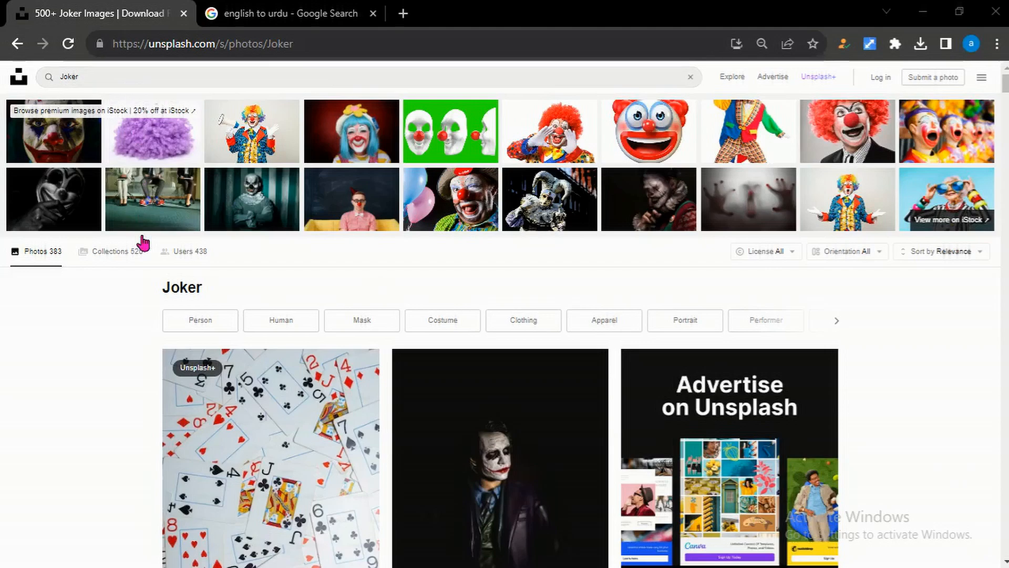
Scroll through the Joker search results and download the photo of the shirtless man in joker makeup
scroll(224, 183, down, 4)
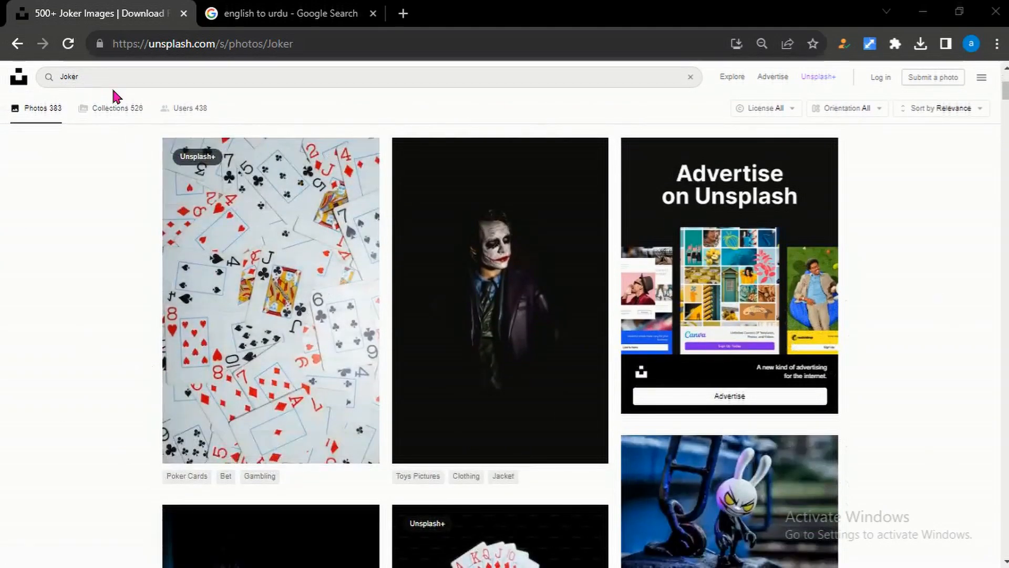
scroll(268, 258, down, 6)
scroll(446, 277, down, 18)
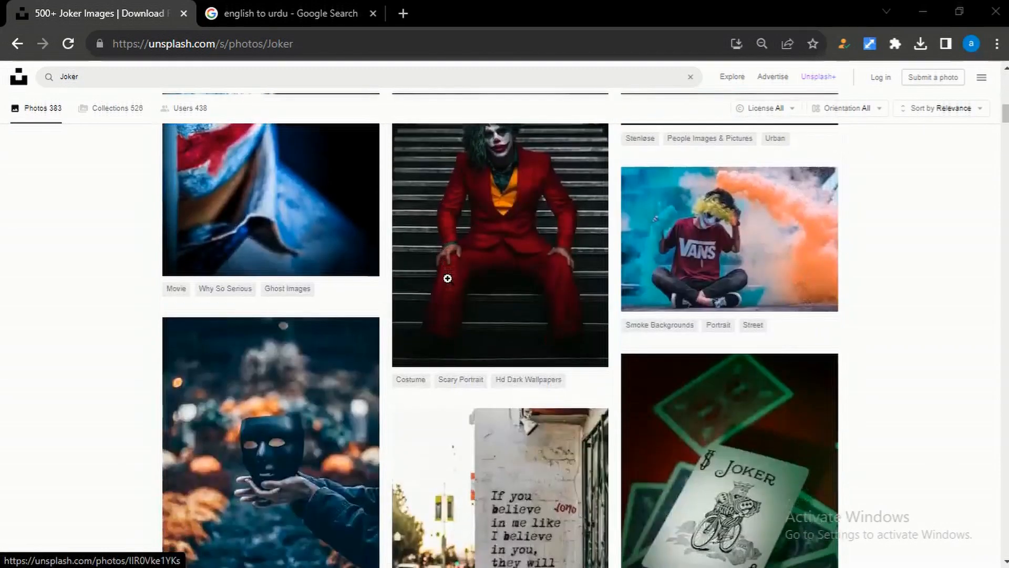
scroll(486, 297, down, 20)
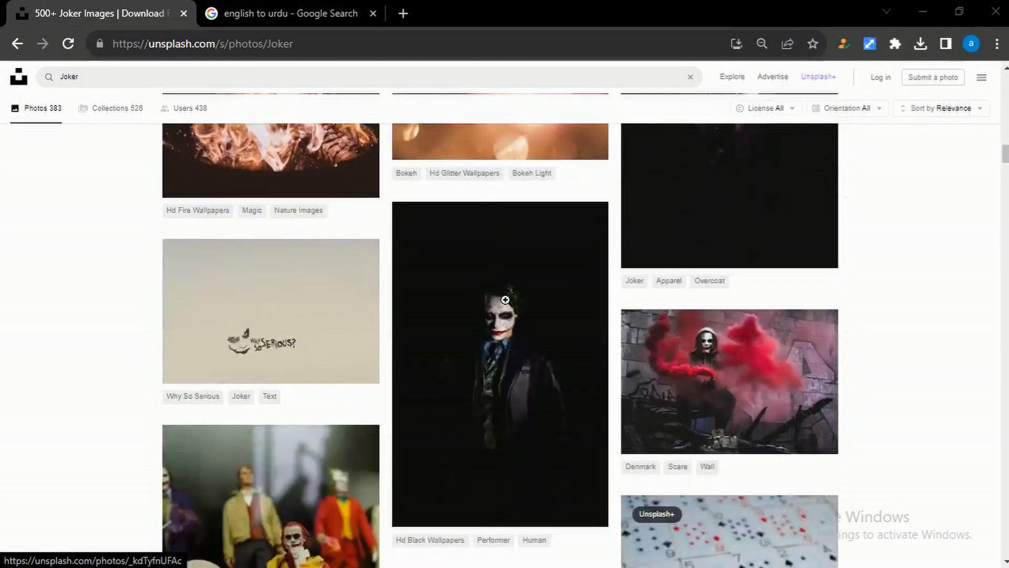
scroll(506, 300, down, 20)
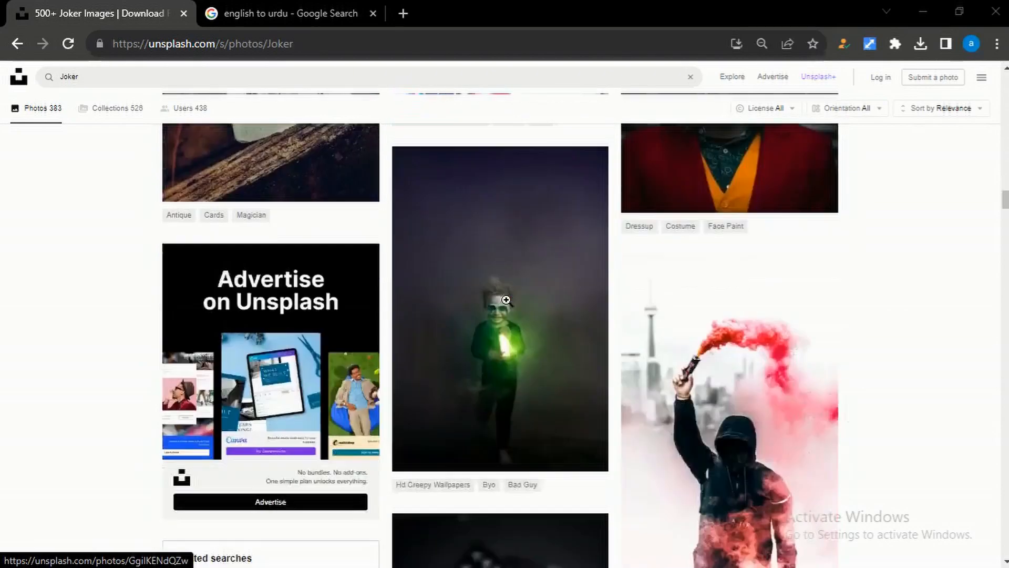
scroll(505, 298, down, 8)
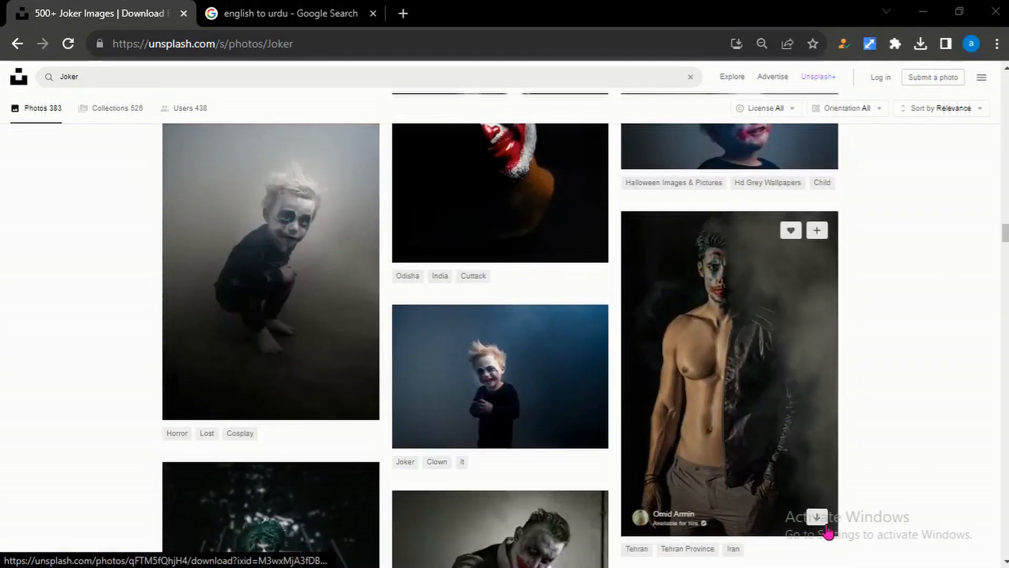
click(816, 517)
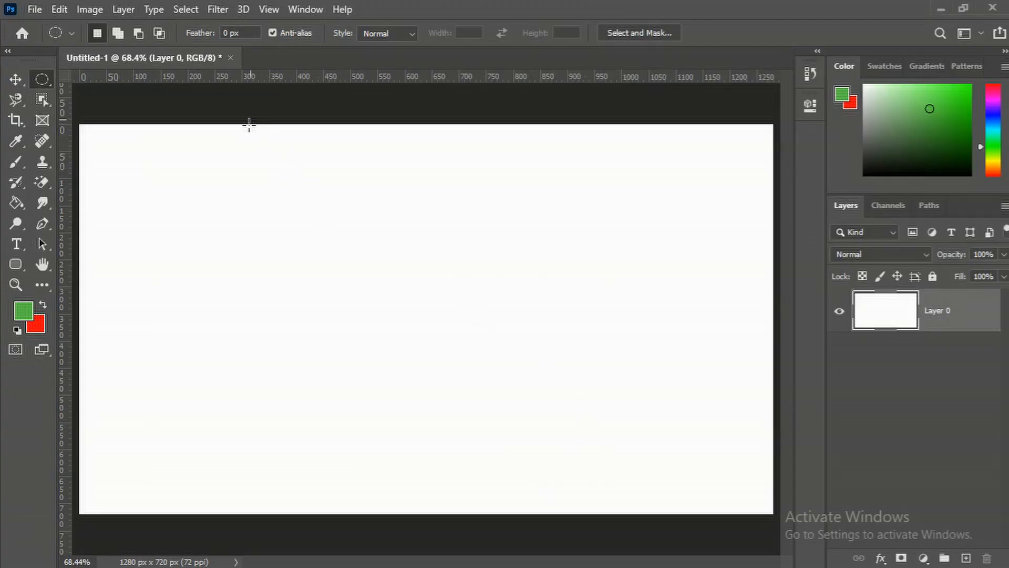
Open the downloaded omid-armin-qFTM5fQhjH4-unsplash.jpg photo and unlock its Background layer
click(34, 9)
click(48, 41)
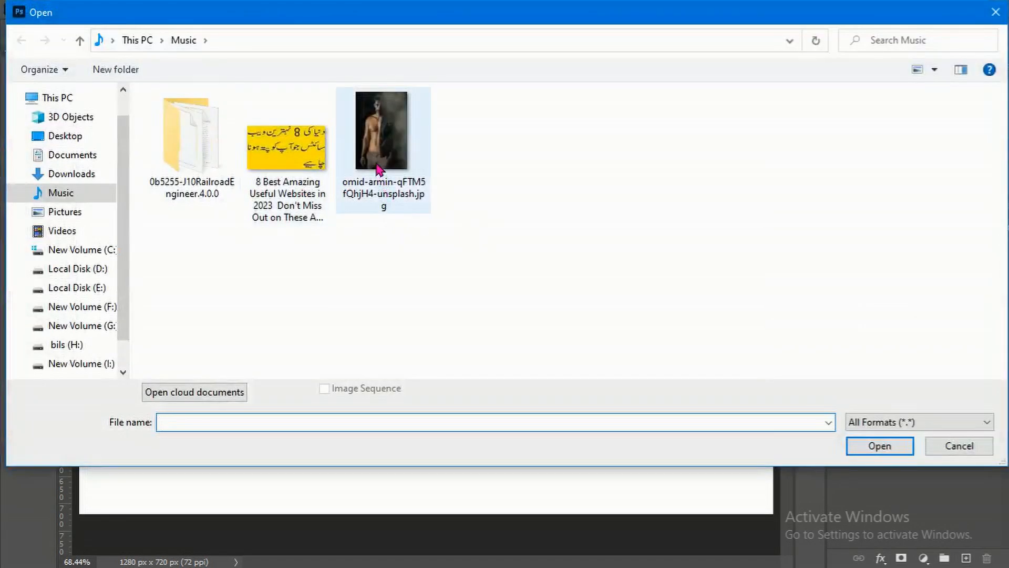
click(380, 167)
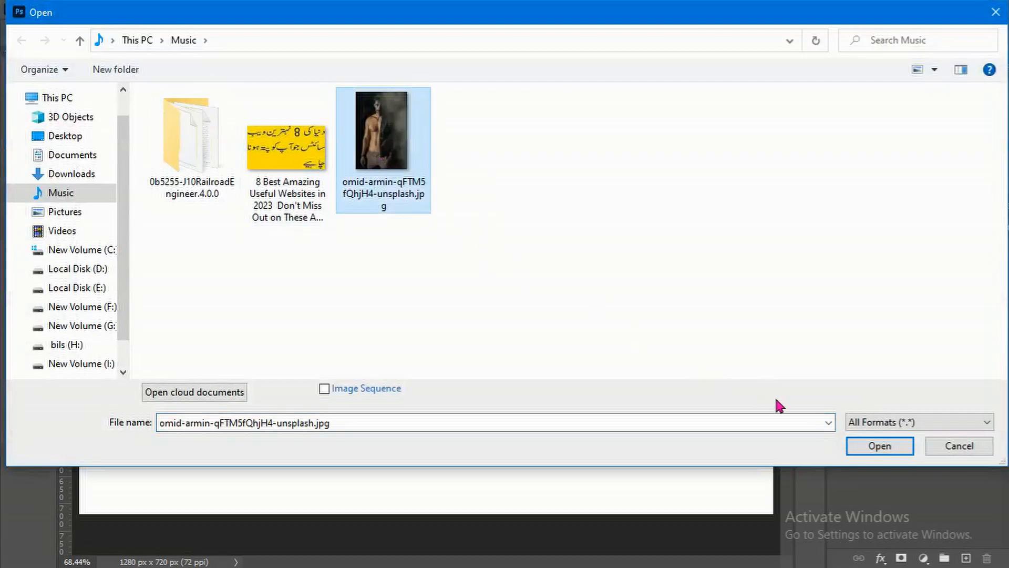
click(880, 447)
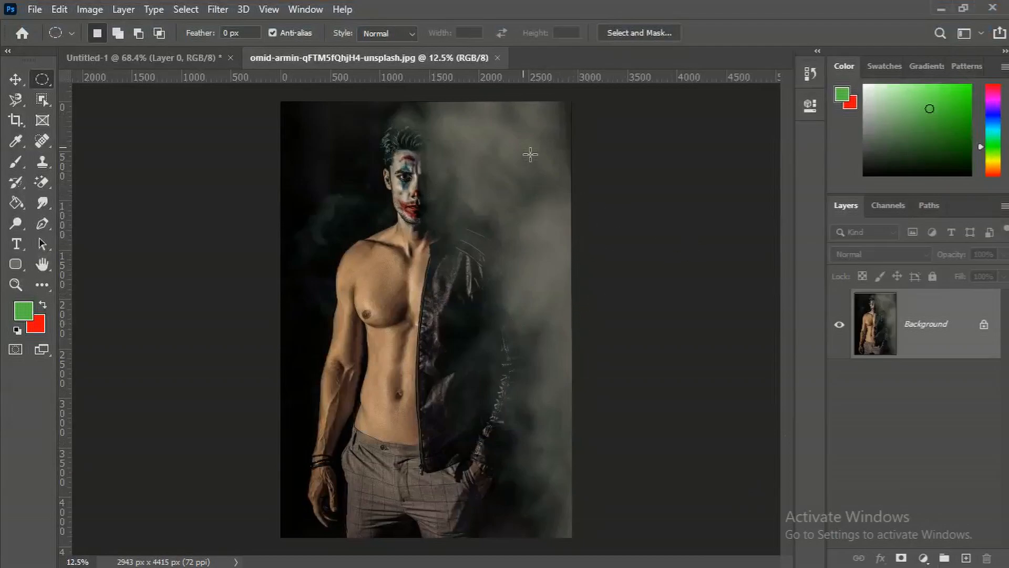
click(984, 325)
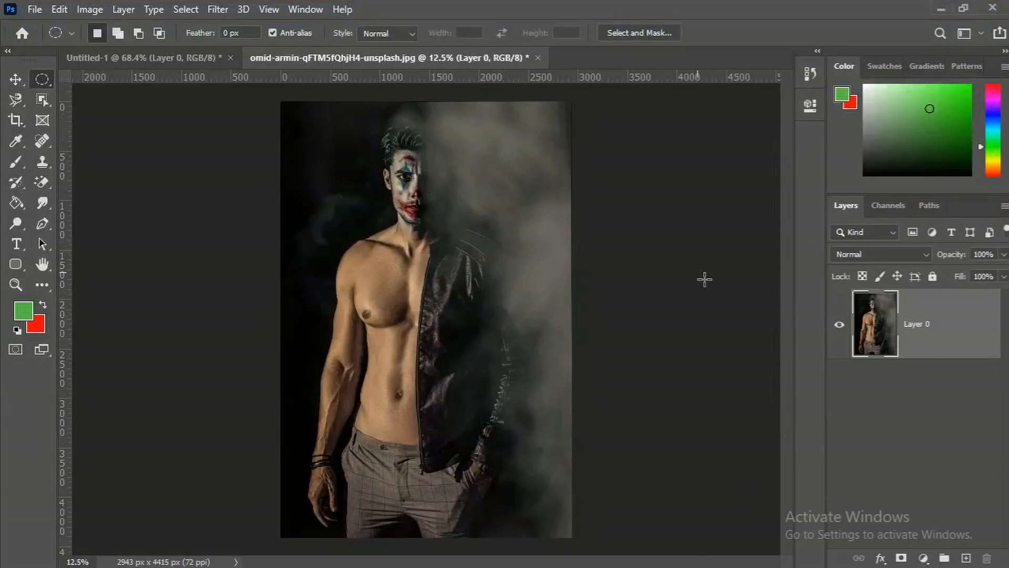
Zoom in on the man's face, then fit the image back on screen
ctrl+click(431, 198)
ctrl+click(430, 198)
ctrl+click(430, 198)
ctrl+click(431, 198)
alt+click(430, 198)
right_click(429, 197)
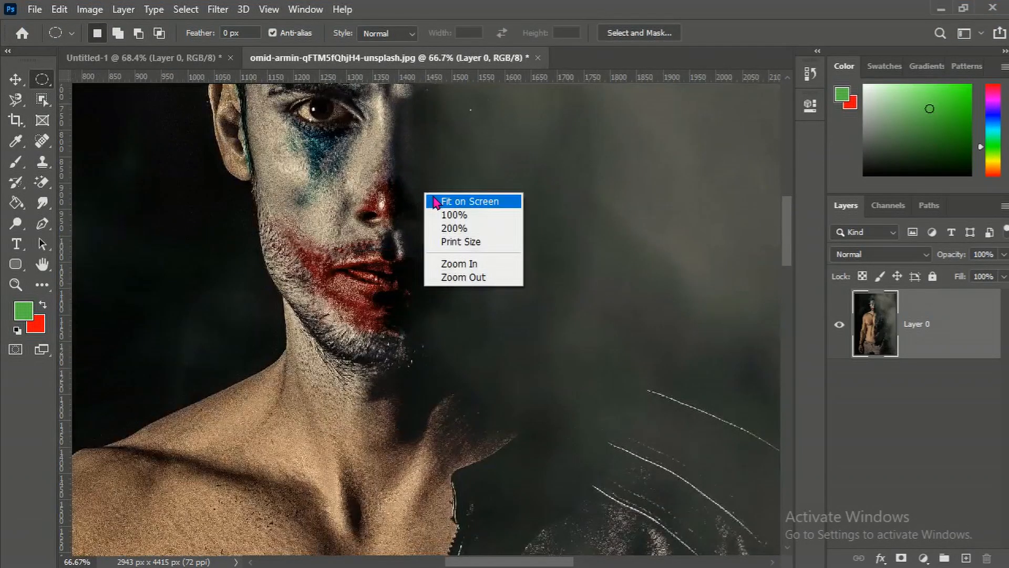
click(440, 201)
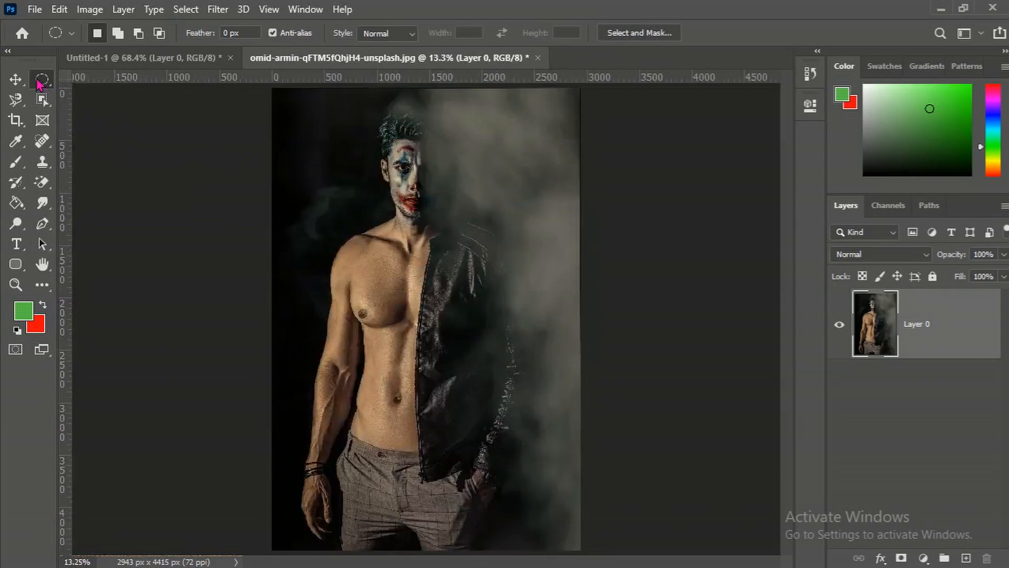
Add a new empty layer and draw an elliptical selection around the man spanning nearly the whole photo
click(969, 559)
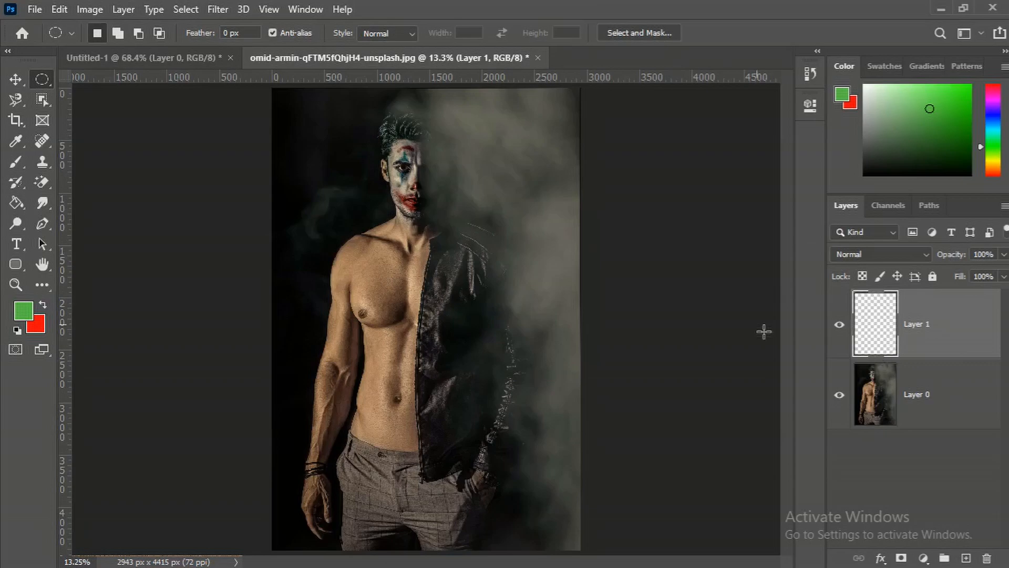
right_click(37, 79)
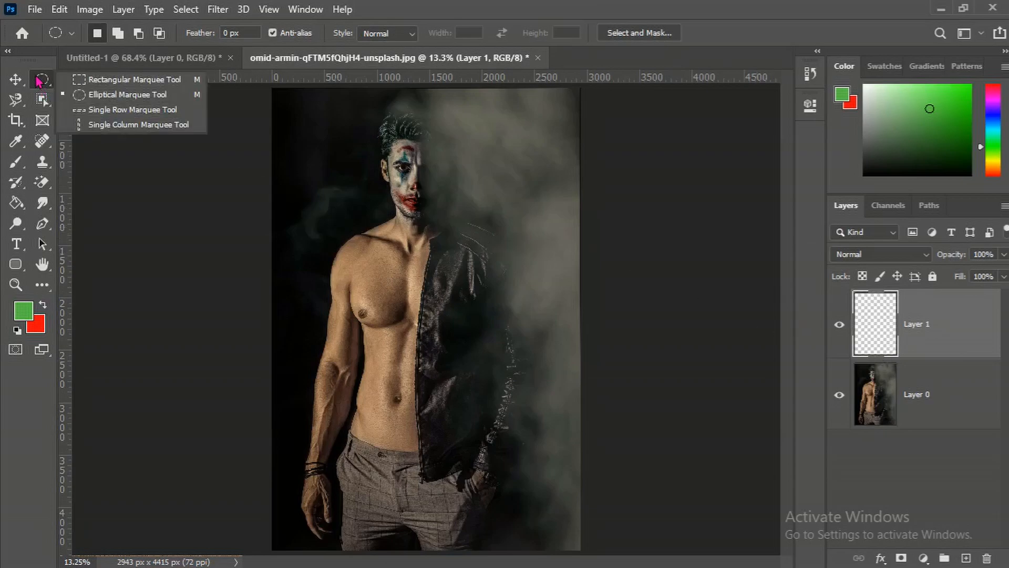
click(72, 96)
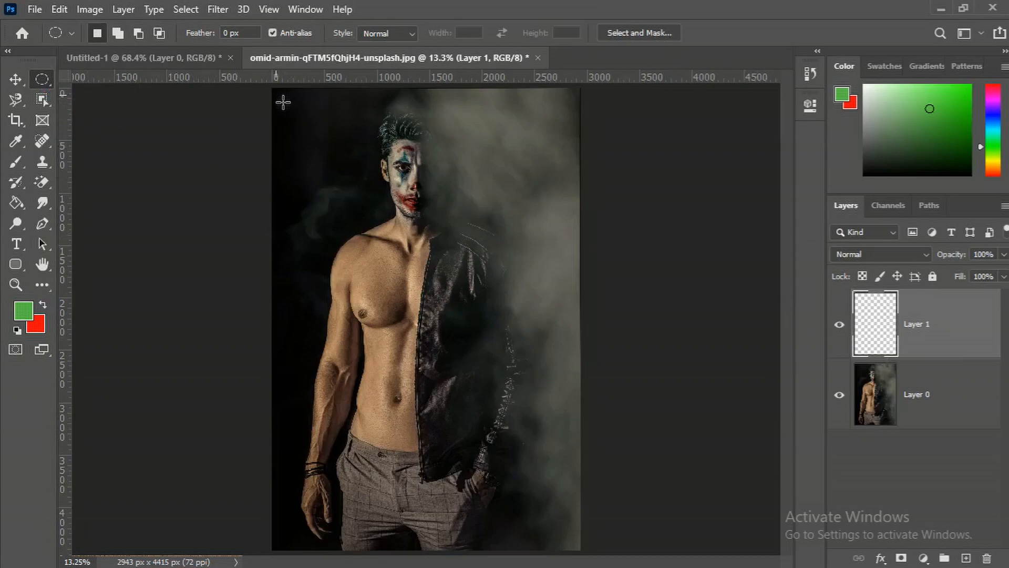
drag(290, 100, 575, 552)
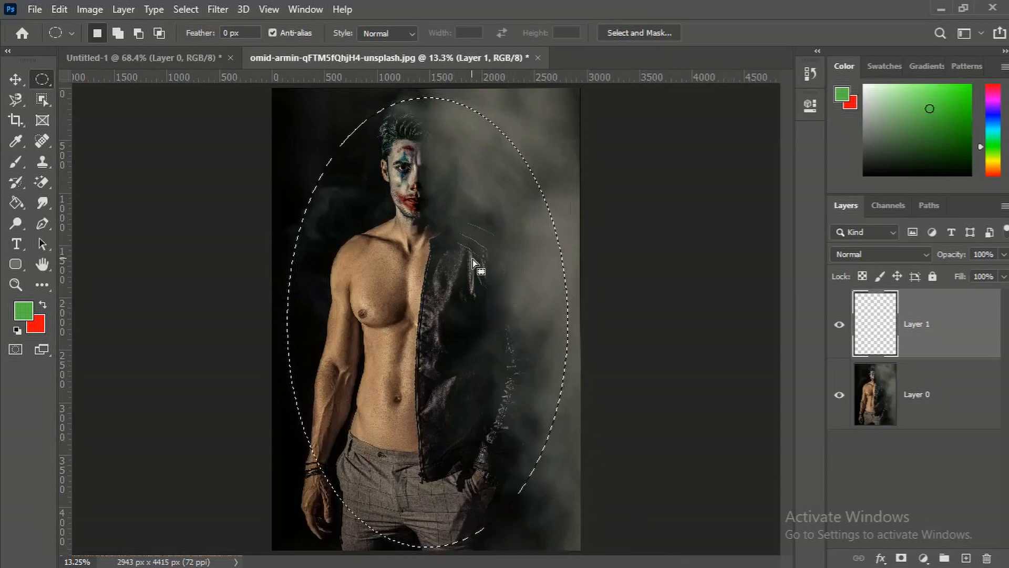
Feather the elliptical selection by 250 pixels and invert it
right_click(473, 278)
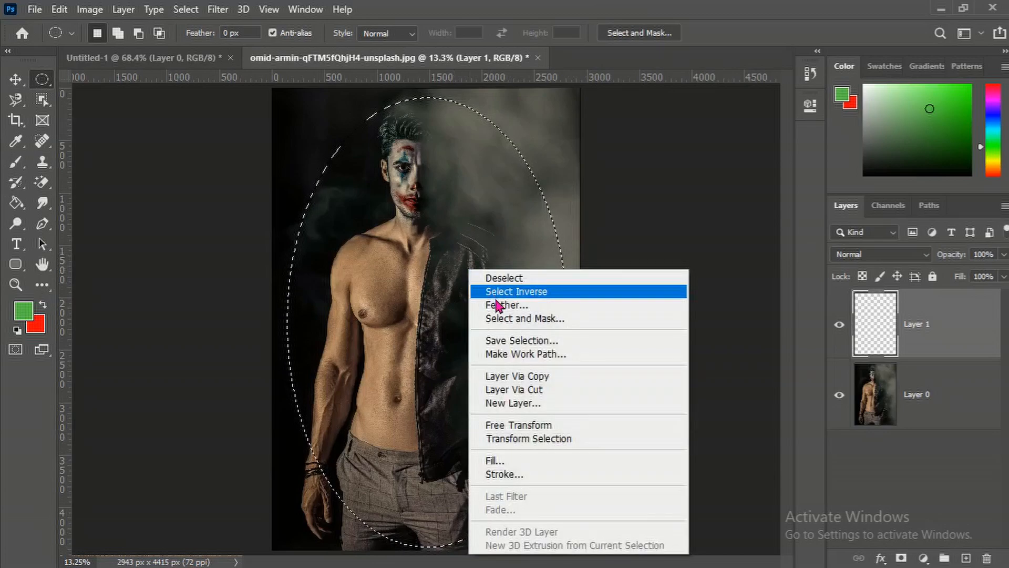
click(498, 308)
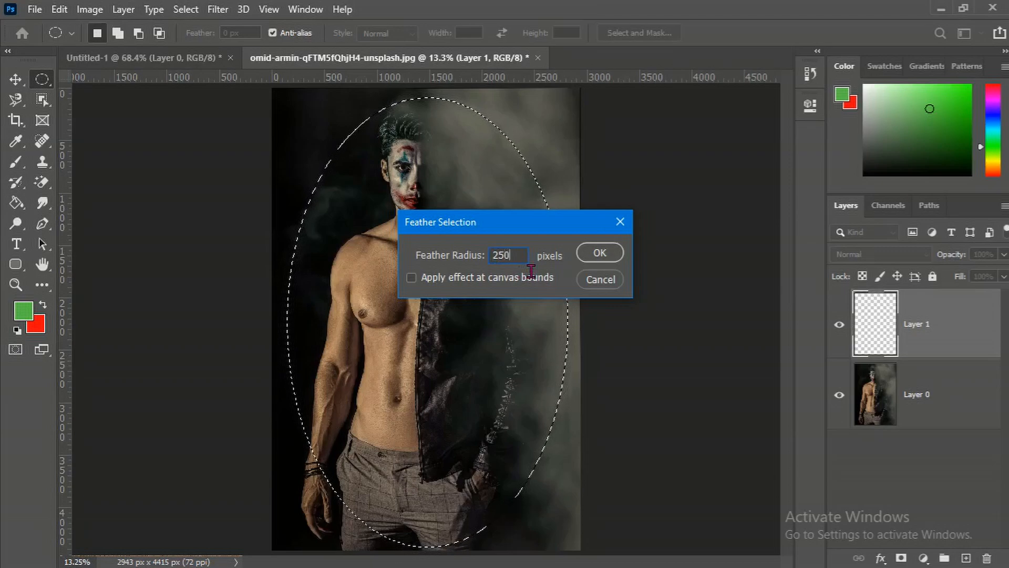
click(592, 258)
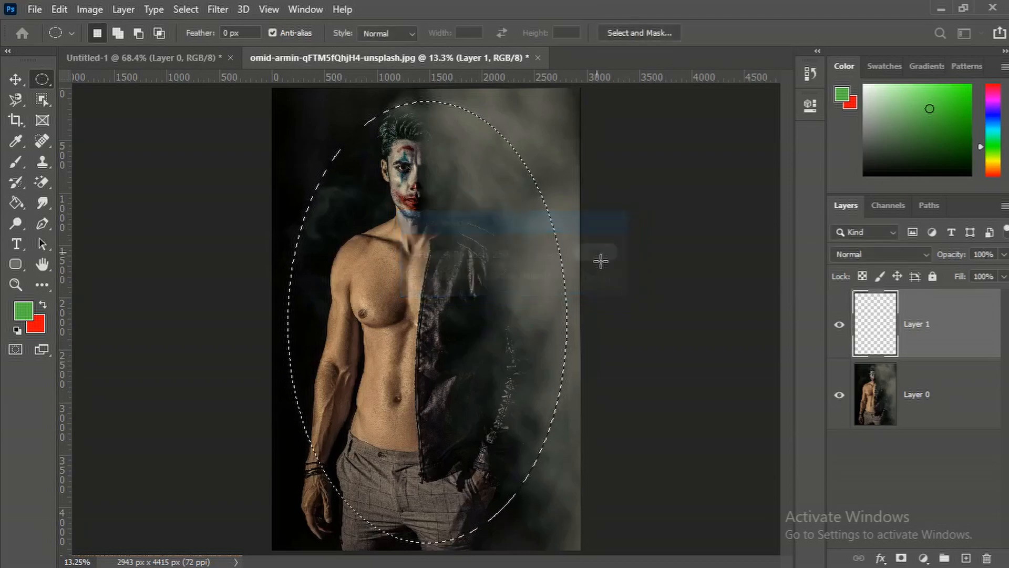
right_click(441, 271)
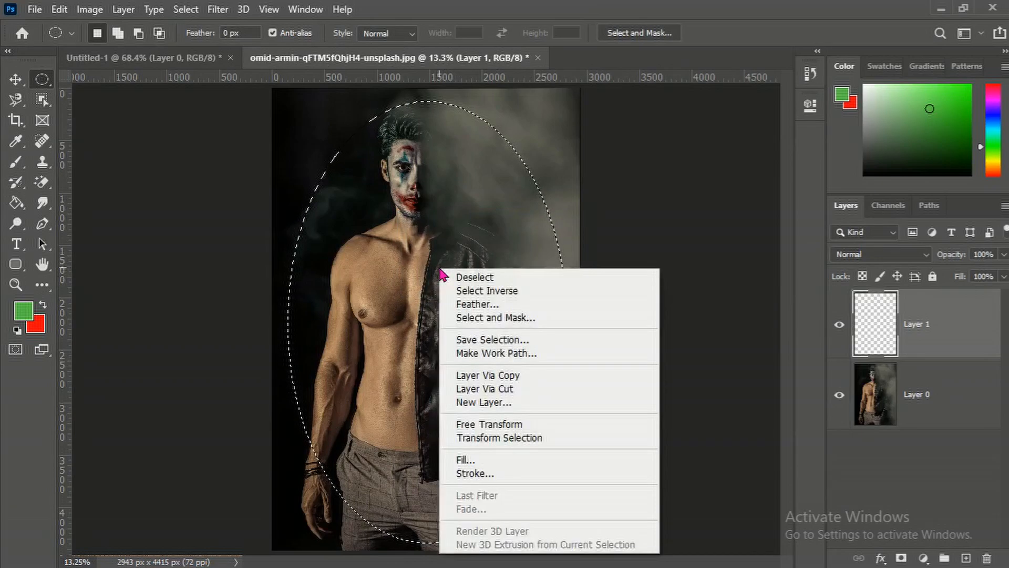
click(489, 291)
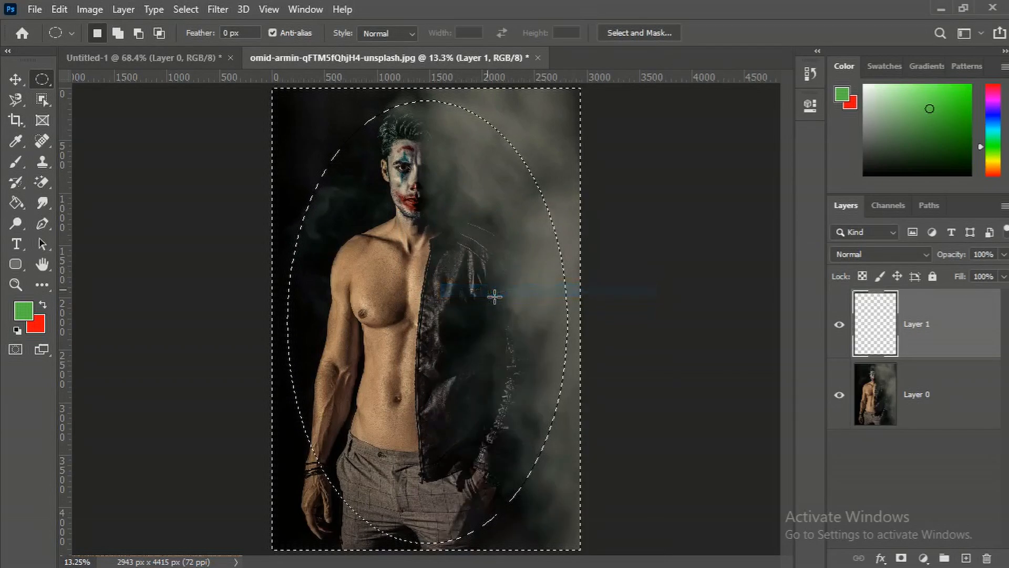
Set the foreground colour to white, fill the inverted selection on the new layer with it, and deselect
click(21, 311)
mouse_move(467, 267)
mouse_down()
mouse_move(365, 196)
mouse_move(298, 110)
mouse_up()
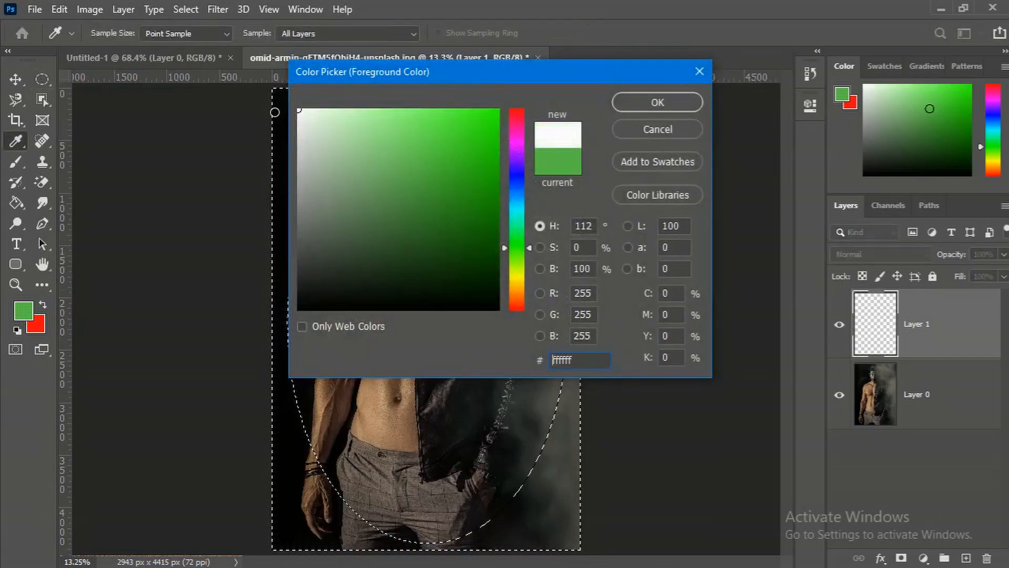
click(630, 106)
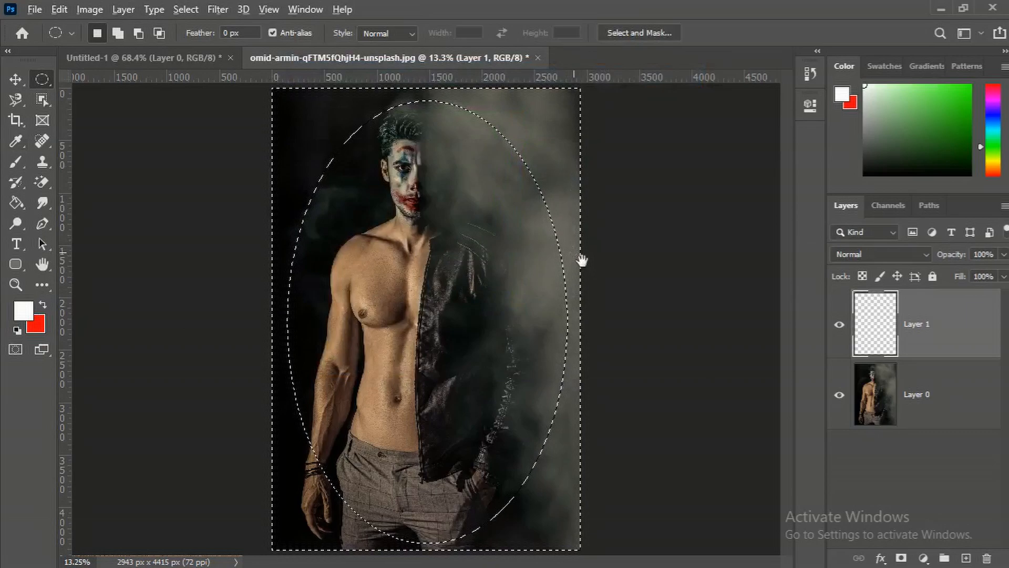
key(alt+BackSpace)
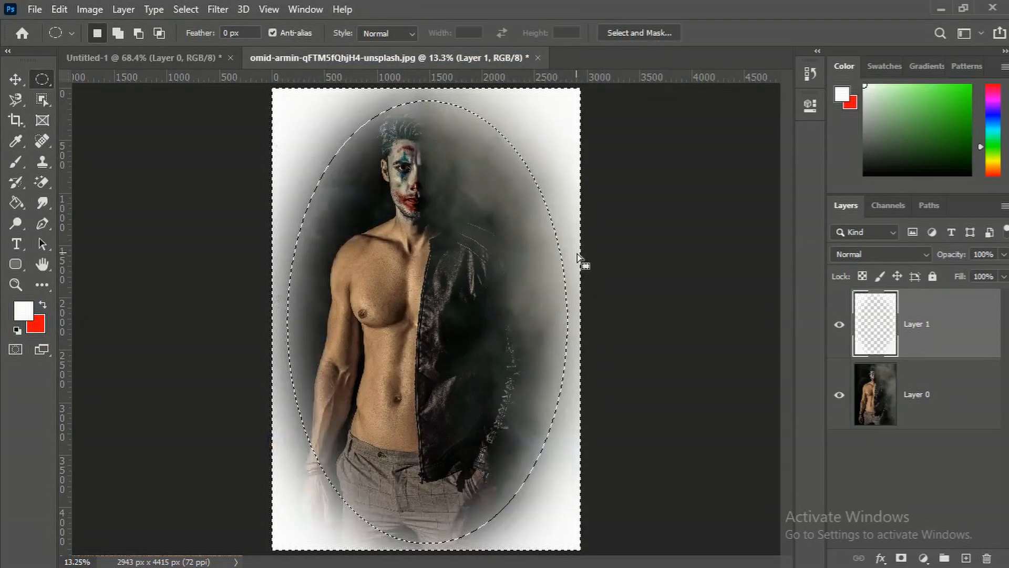
key(ctrl+d)
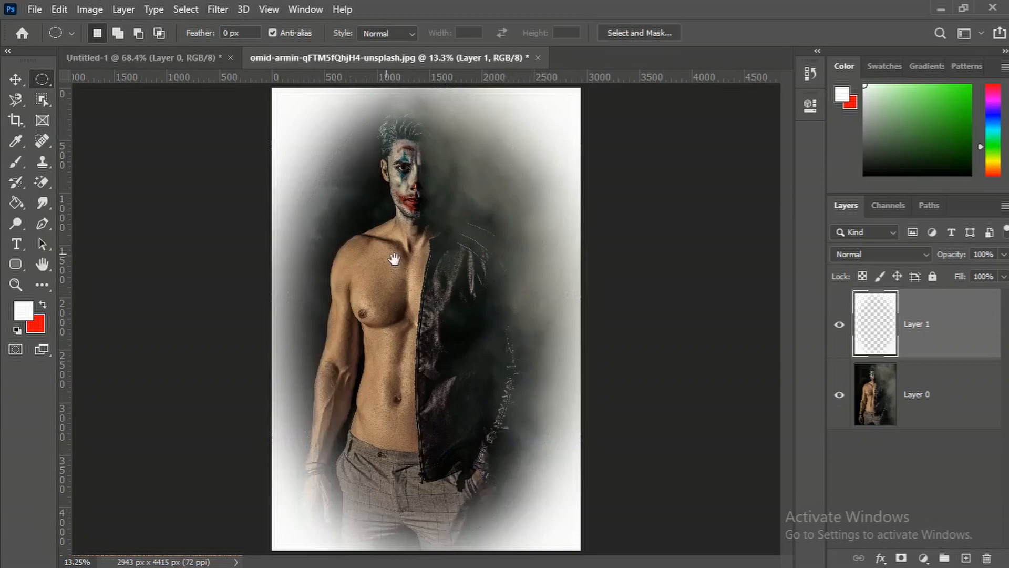
Zoom in to inspect the white vignette edge near the face, then fit the image on screen
scroll(413, 201, up, 4)
right_click(413, 200)
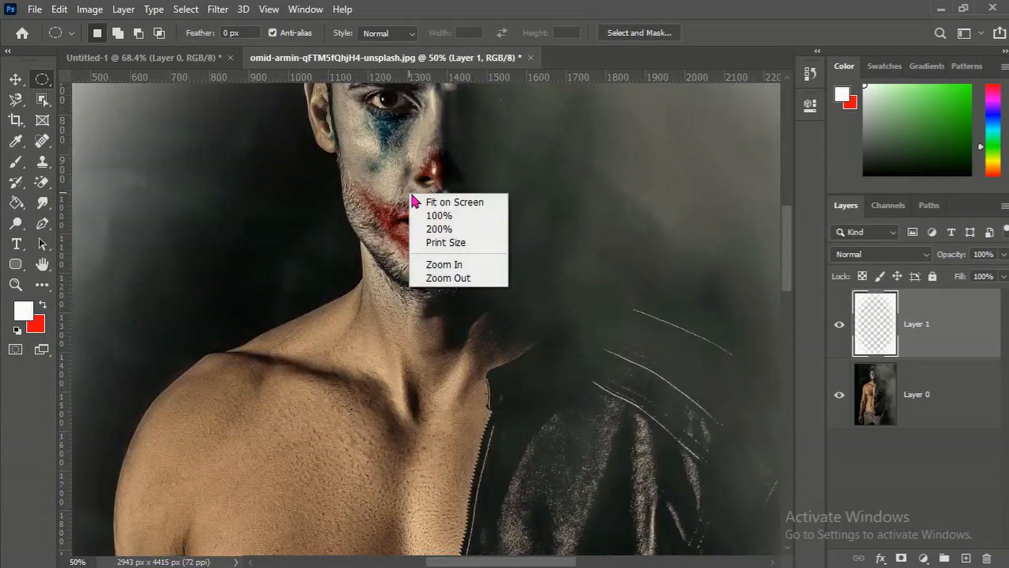
click(441, 202)
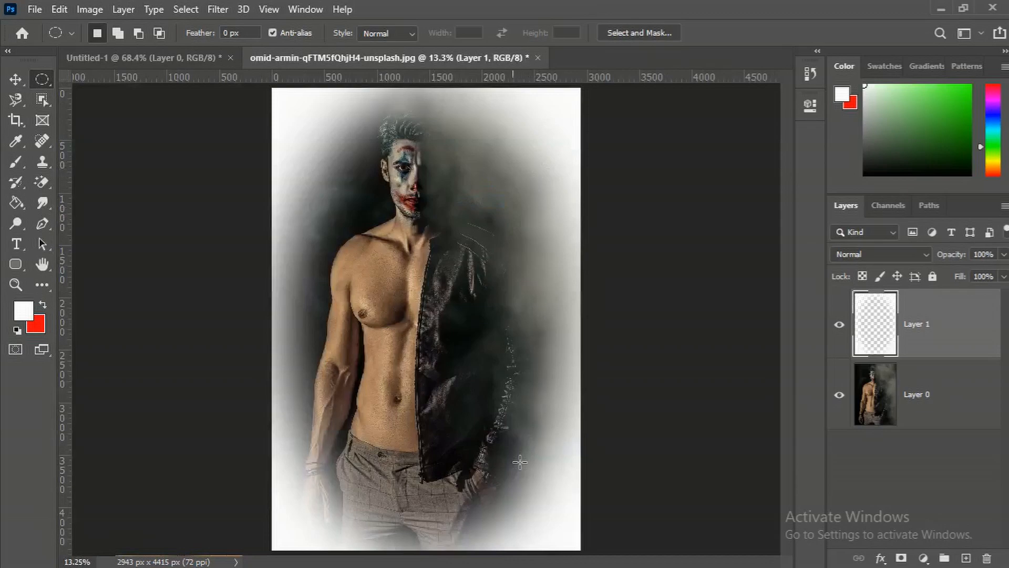